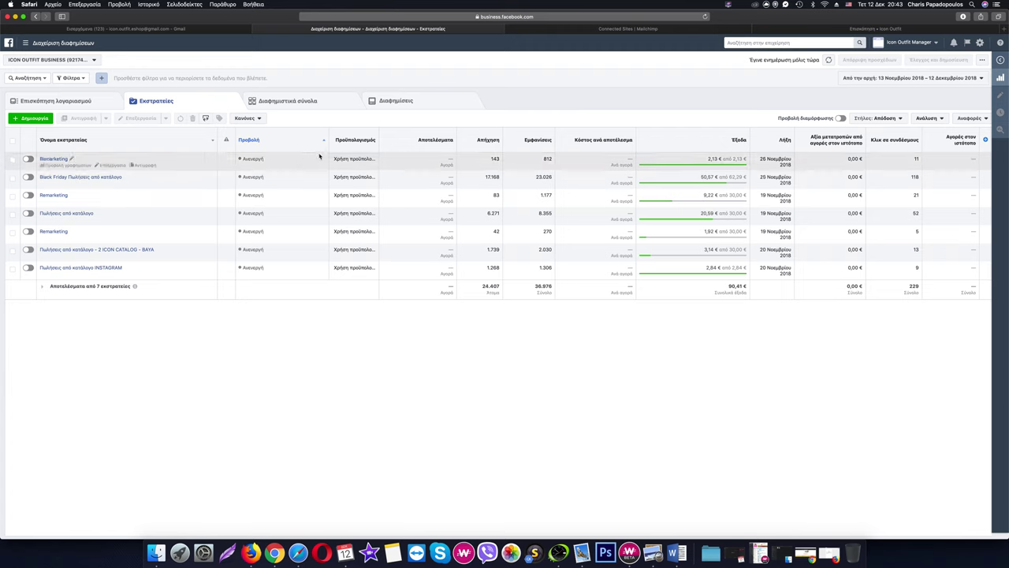
Step: Open ICON 2 CATALOG from the business catalogs and browse its products
{"action": "left_click", "coordinate": [26, 42]}
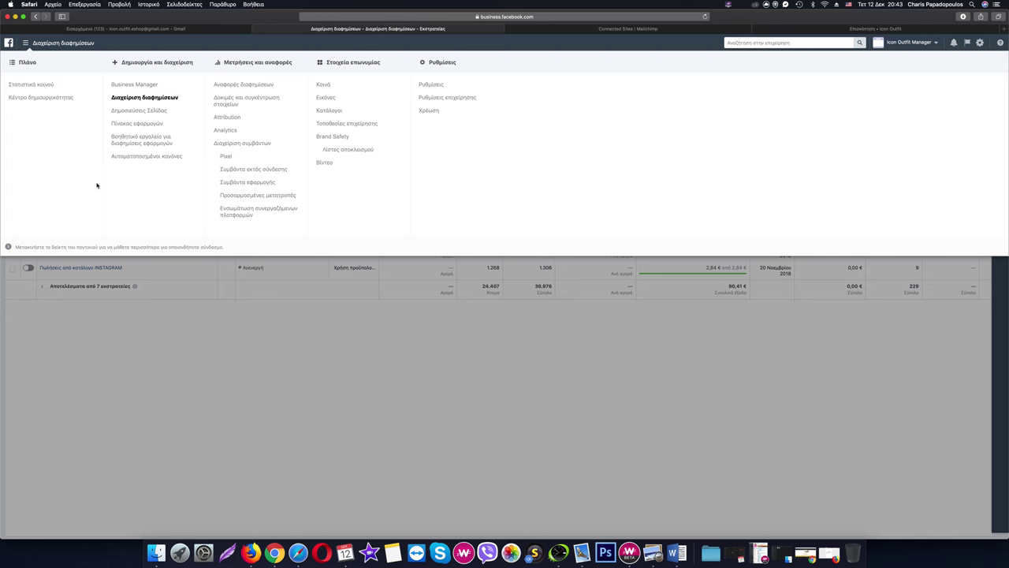
{"action": "left_click", "coordinate": [329, 110]}
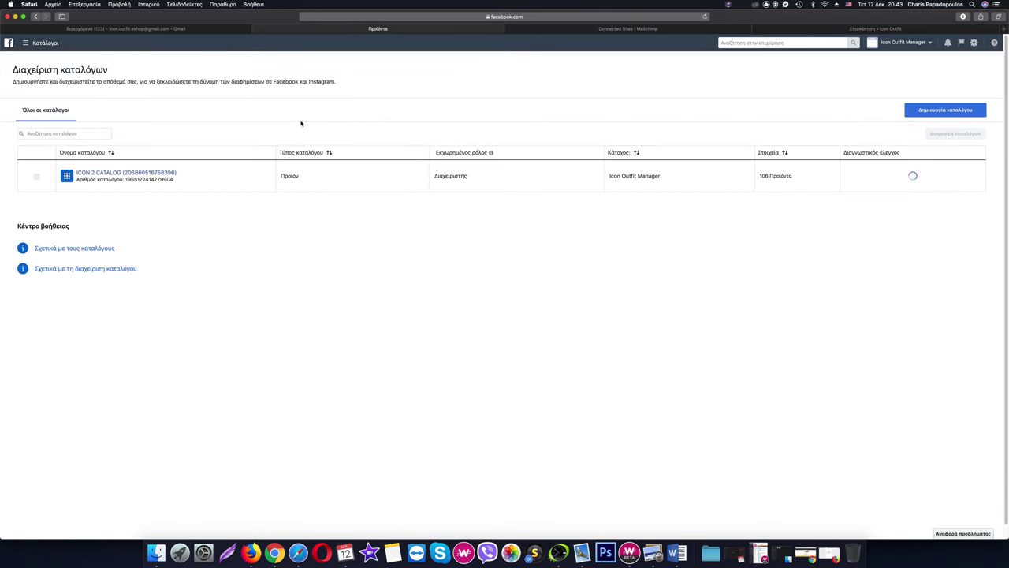
{"action": "left_click", "coordinate": [111, 198]}
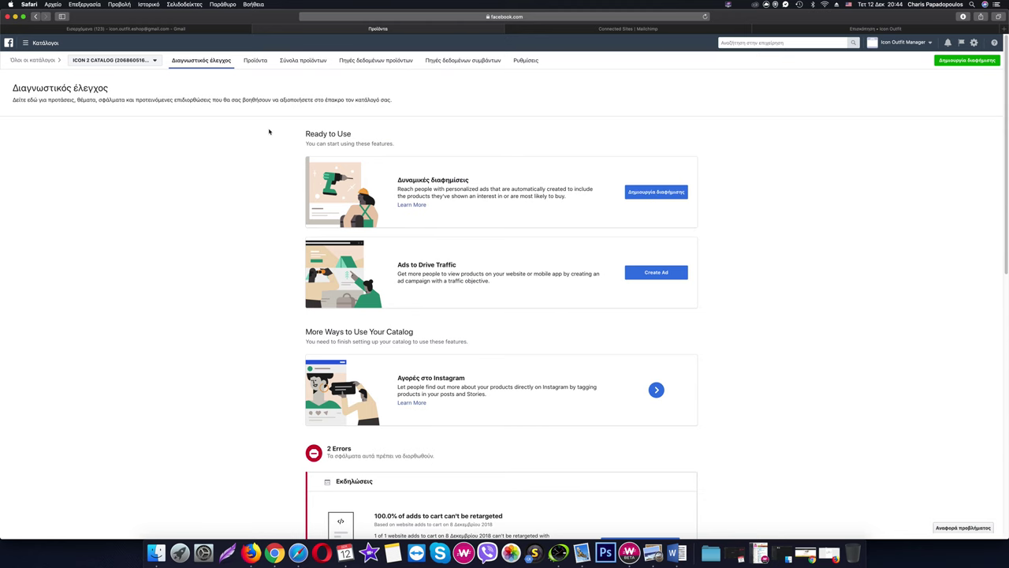
{"action": "left_click", "coordinate": [254, 63]}
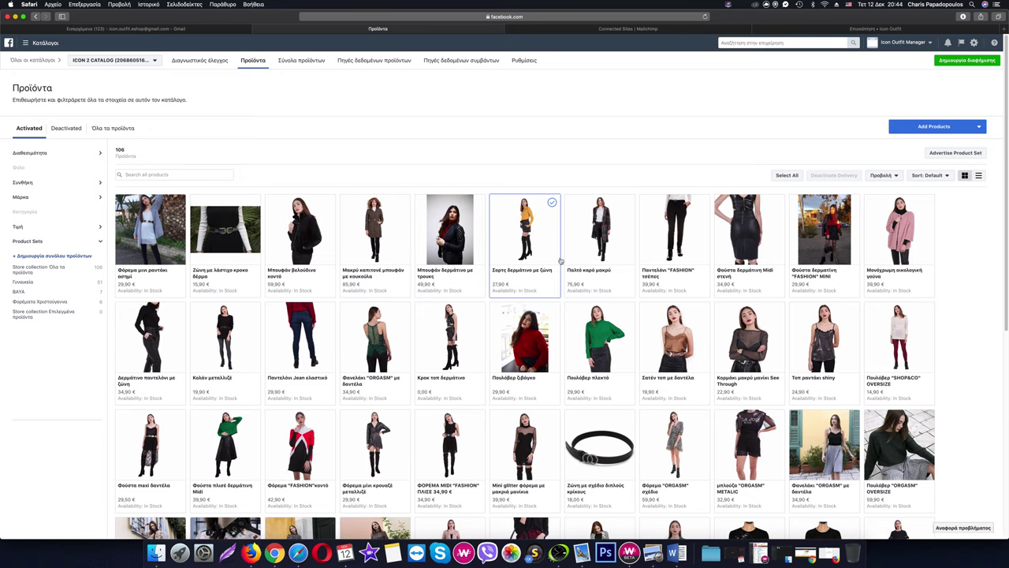
{"action": "scroll", "coordinate": [520, 300], "scroll_direction": "down", "scroll_amount": 8}
{"action": "scroll", "coordinate": [623, 312], "scroll_direction": "up", "scroll_amount": 5}
{"action": "scroll", "coordinate": [628, 316], "scroll_direction": "up", "scroll_amount": 5}
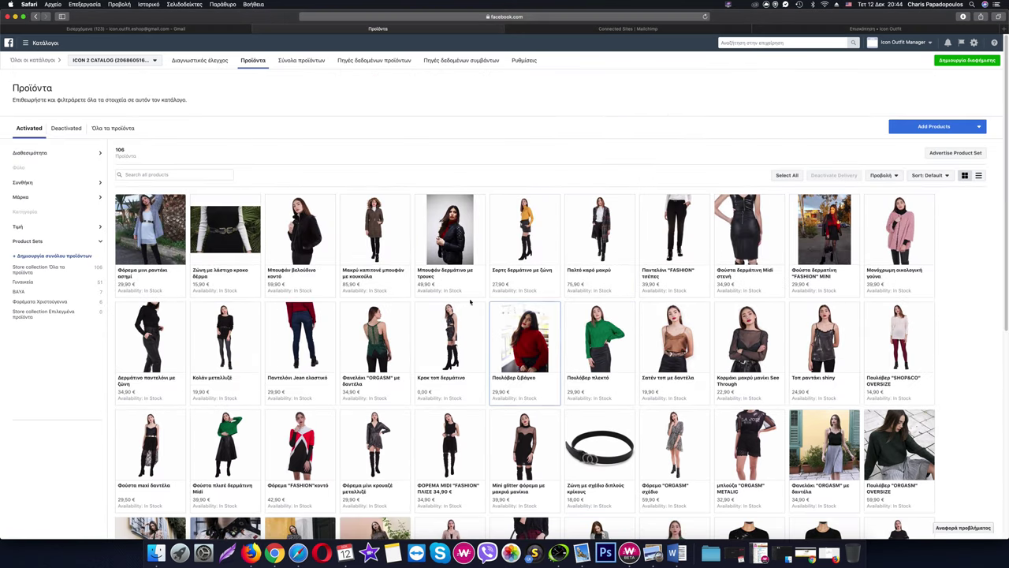
Step: Check the filters of the Φορέματα Χριστούγεννα product set and delete that set
{"action": "left_click", "coordinate": [296, 61]}
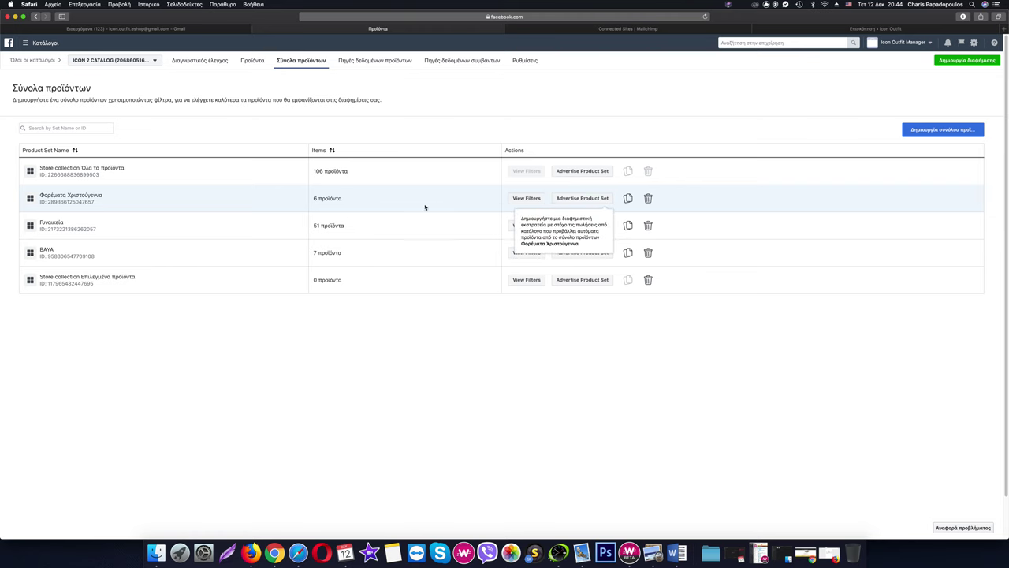
{"action": "left_click", "coordinate": [527, 198]}
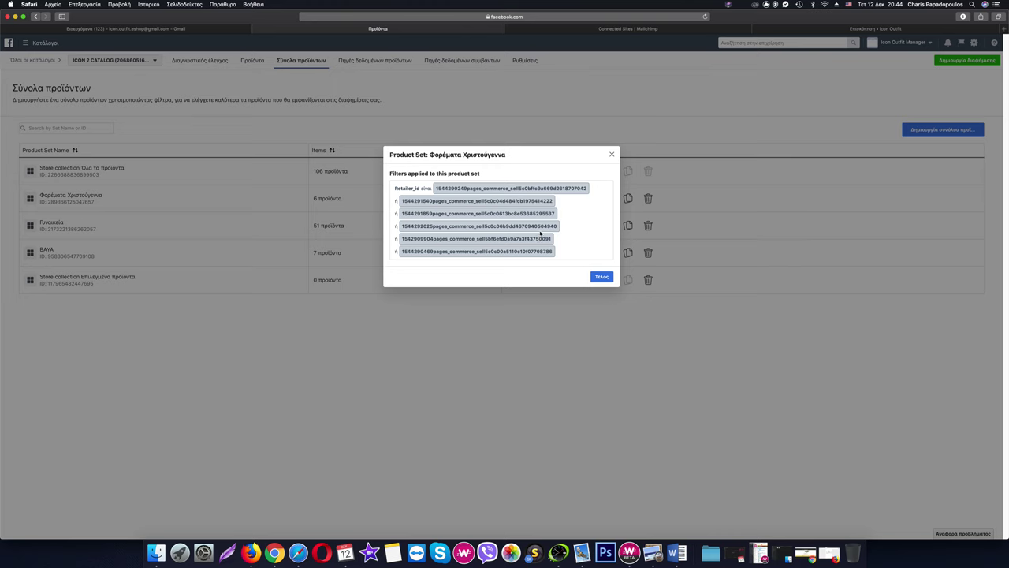
{"action": "left_click", "coordinate": [598, 277]}
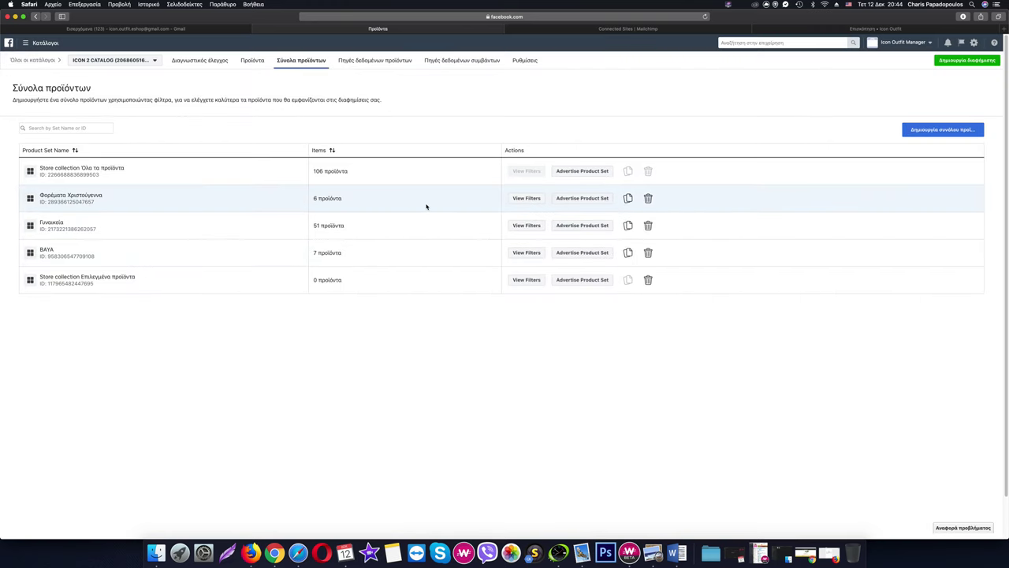
{"action": "left_click", "coordinate": [648, 199]}
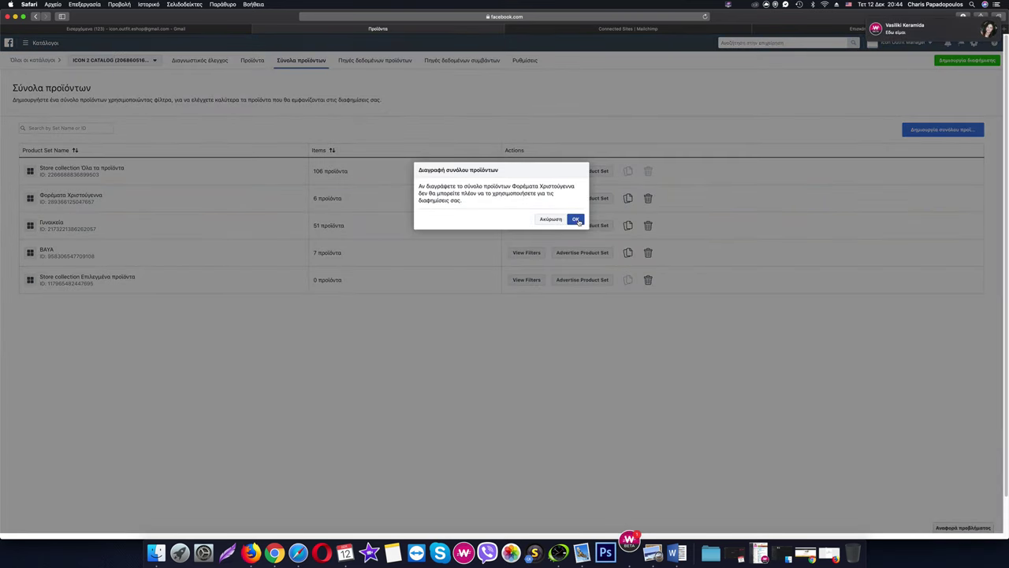
{"action": "left_click", "coordinate": [576, 220]}
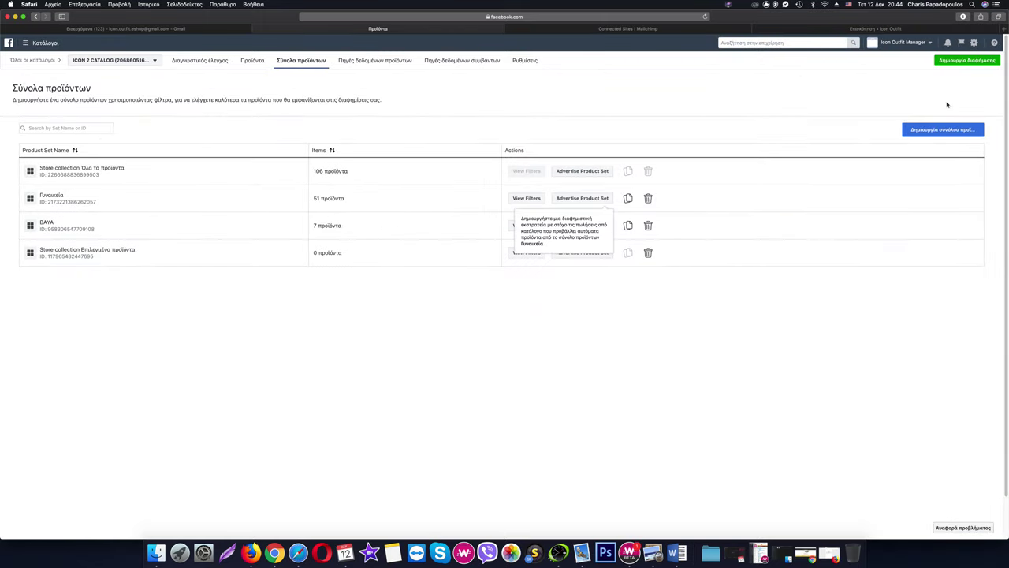
Step: Start a new product set and name it "Για Χριστουγεννιάτικη διαφήμιση"
{"action": "left_click", "coordinate": [954, 131]}
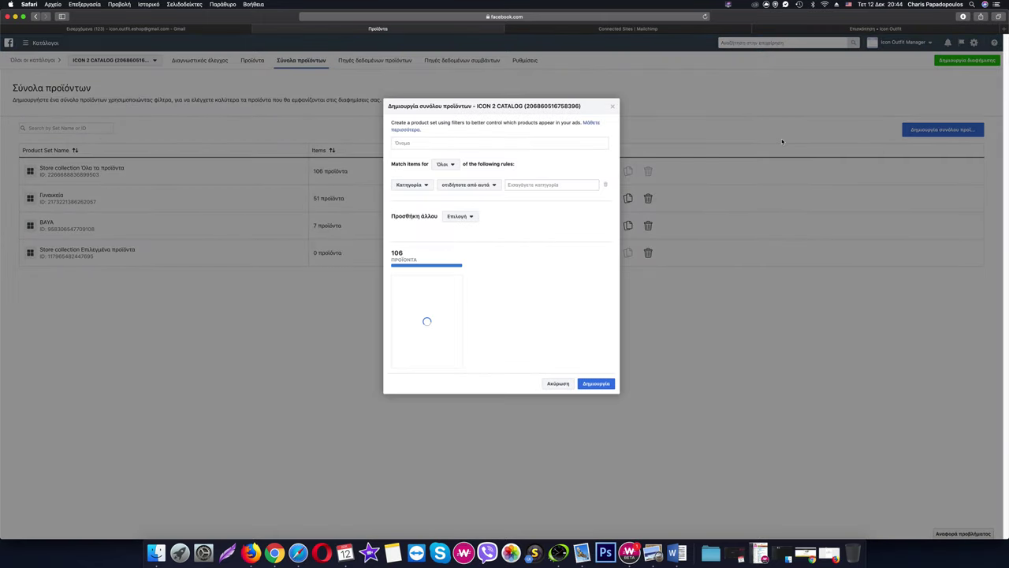
{"action": "left_click", "coordinate": [491, 142]}
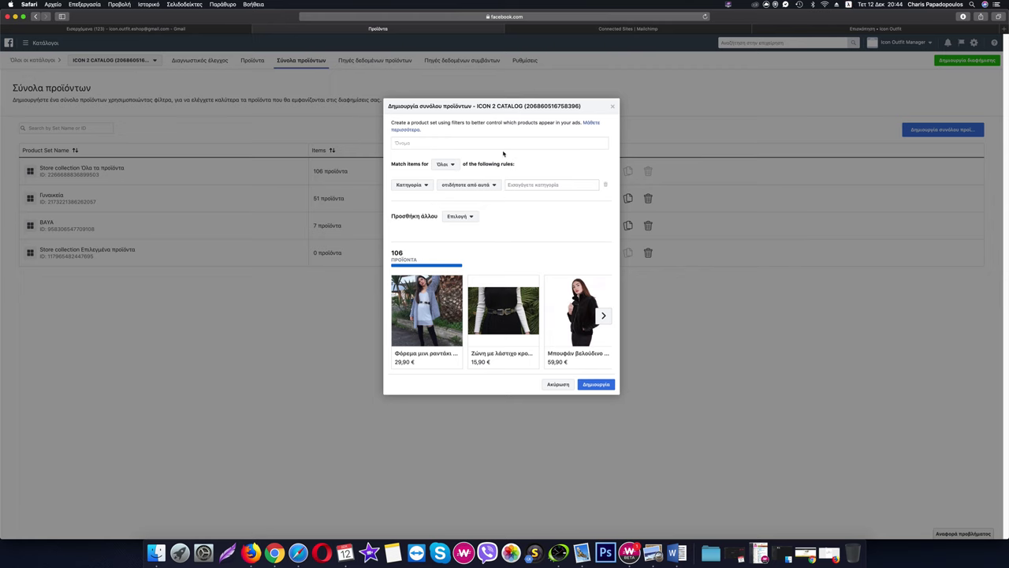
{"action": "type", "text": "Για Χριστουγεννιάτι"}
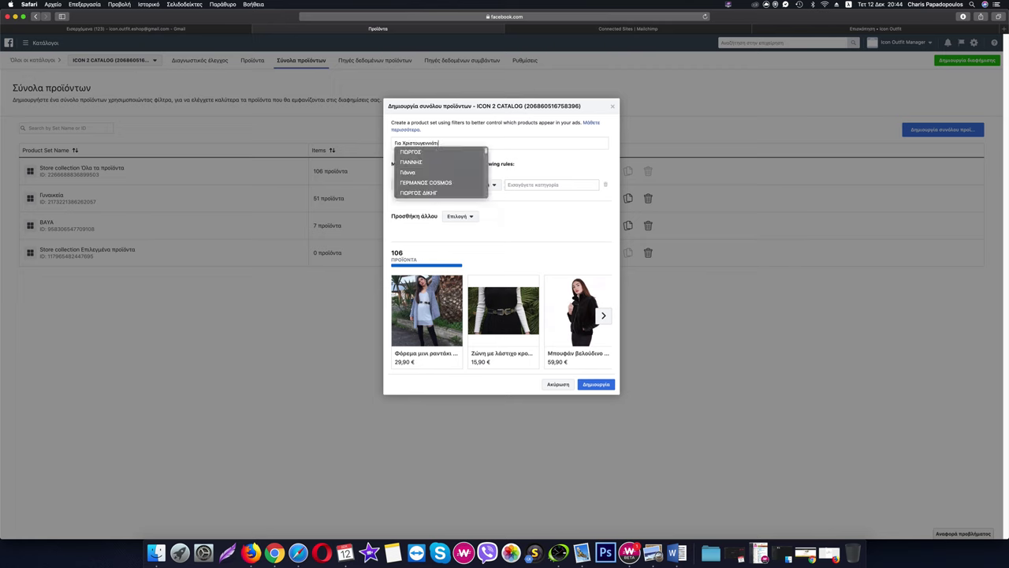
{"action": "type", "text": "κη διαφήμιση"}
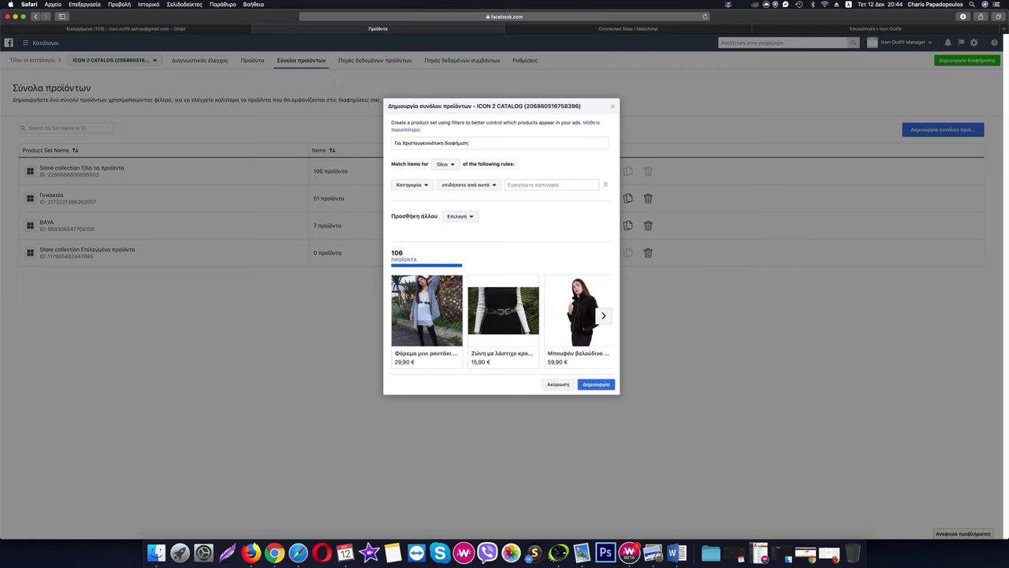
Step: Base the new set's matching rule on Προϊόν and look through the product preview
{"action": "left_click", "coordinate": [419, 186]}
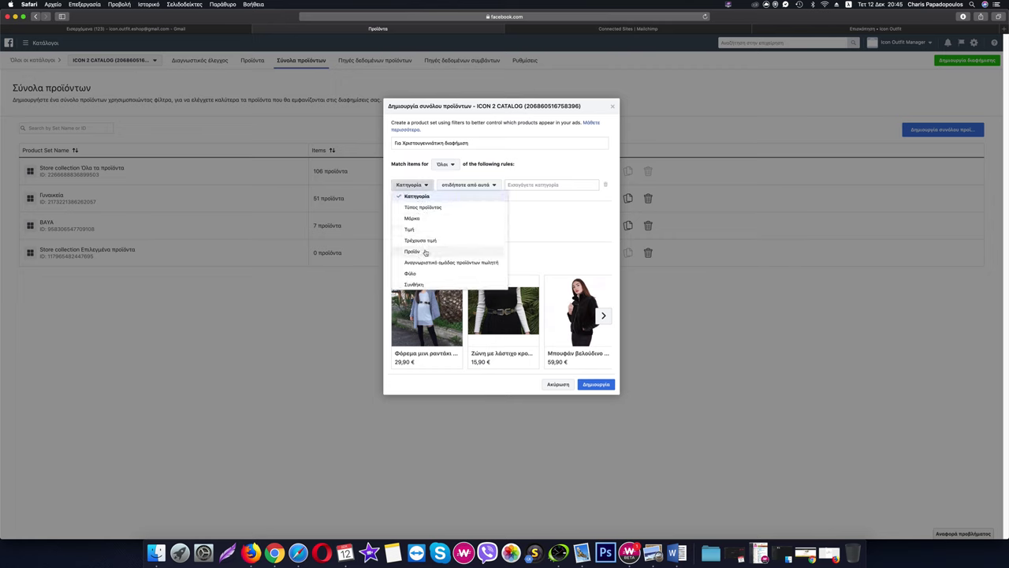
{"action": "left_click", "coordinate": [413, 250]}
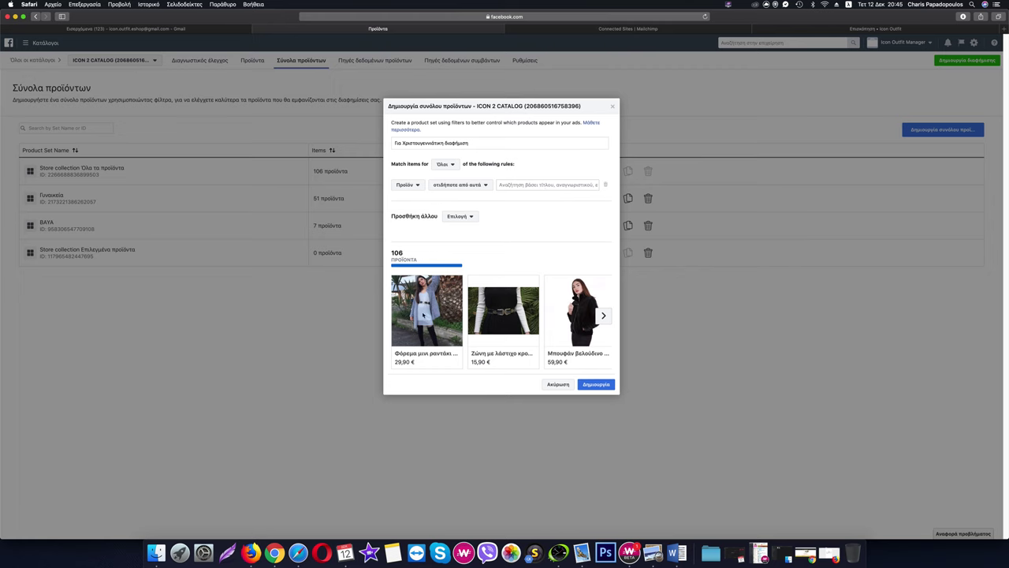
{"action": "left_click", "coordinate": [602, 316]}
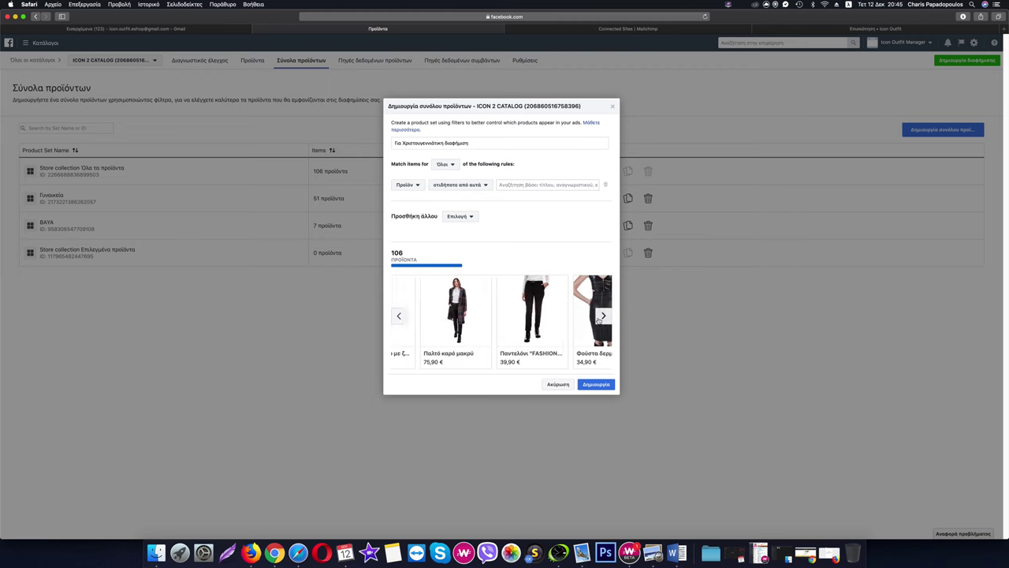
{"action": "left_click", "coordinate": [422, 186]}
{"action": "left_click", "coordinate": [410, 250]}
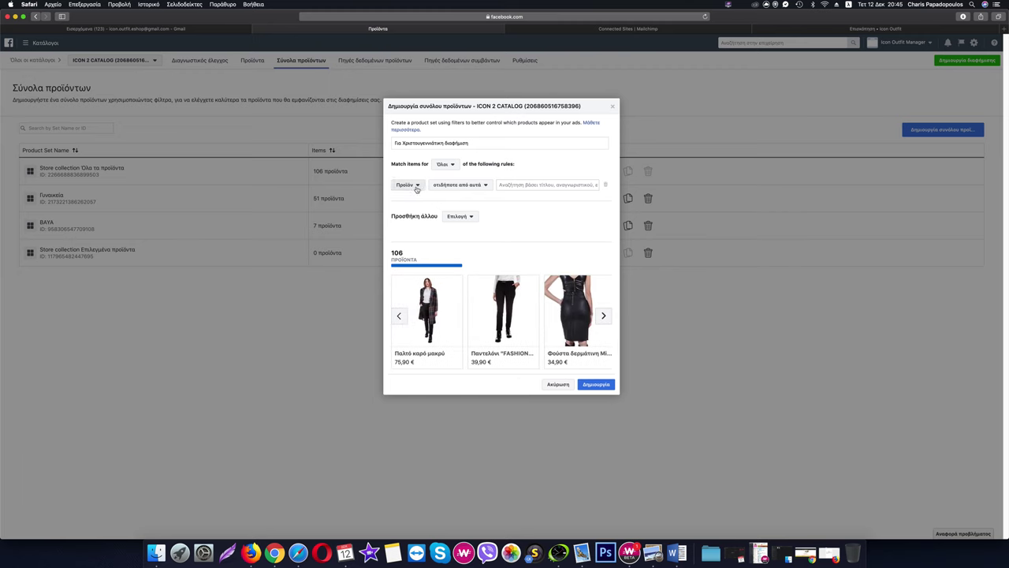
{"action": "left_click", "coordinate": [399, 317]}
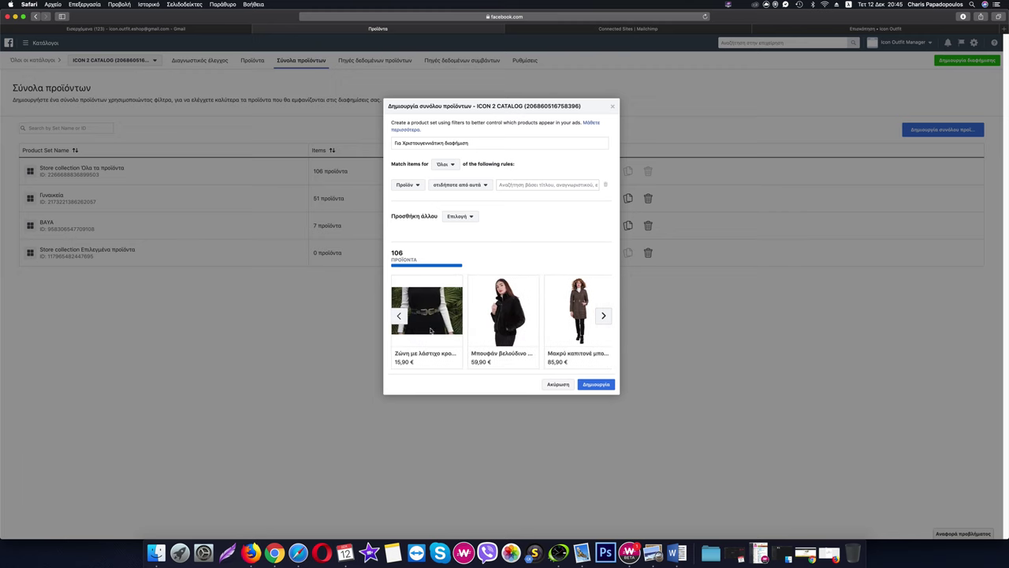
{"action": "left_click", "coordinate": [400, 317]}
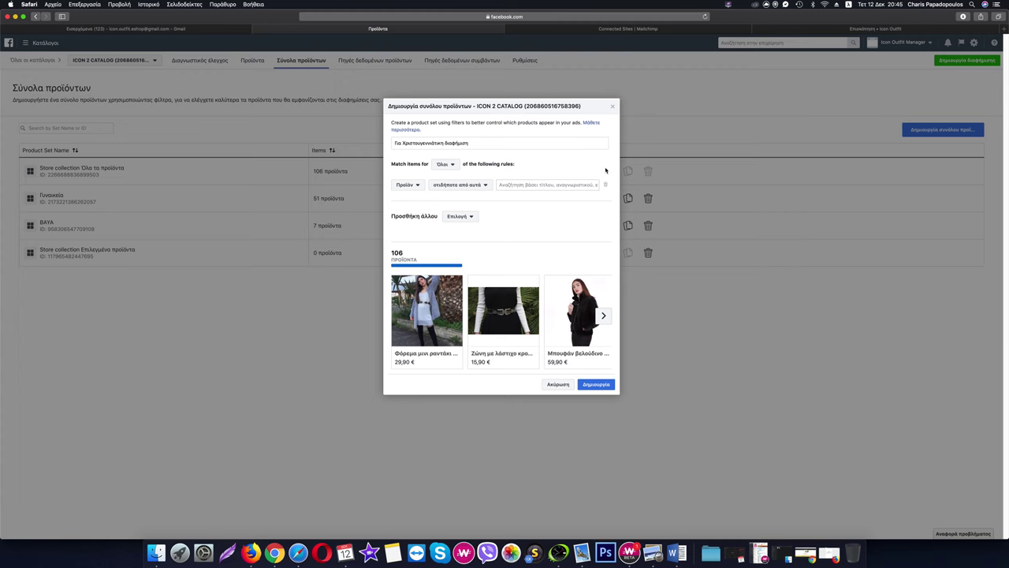
Step: Open the Icon Outfit online shop, dismiss the newsletter popup and look over the home page
{"action": "left_click", "coordinate": [896, 29]}
{"action": "left_click", "coordinate": [905, 43]}
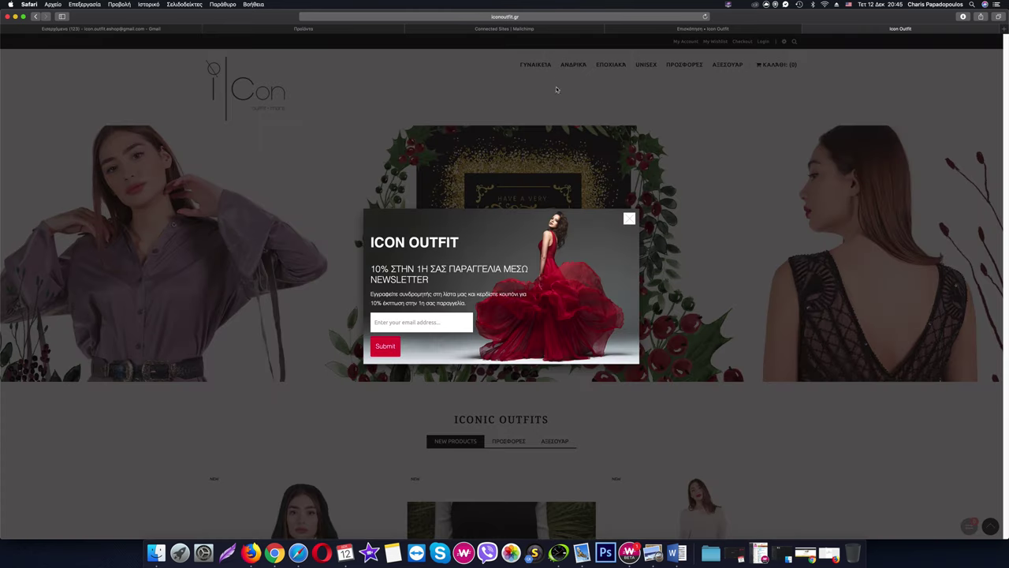
{"action": "left_click", "coordinate": [629, 219]}
{"action": "scroll", "coordinate": [629, 218], "scroll_direction": "down", "scroll_amount": 1}
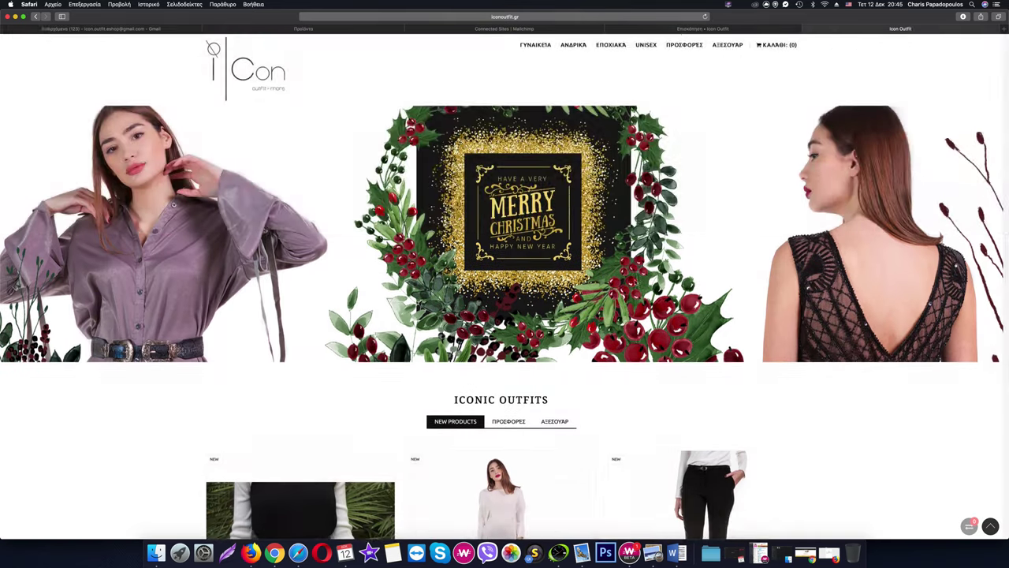
{"action": "scroll", "coordinate": [641, 270], "scroll_direction": "down", "scroll_amount": 8}
{"action": "scroll", "coordinate": [641, 270], "scroll_direction": "down", "scroll_amount": 4}
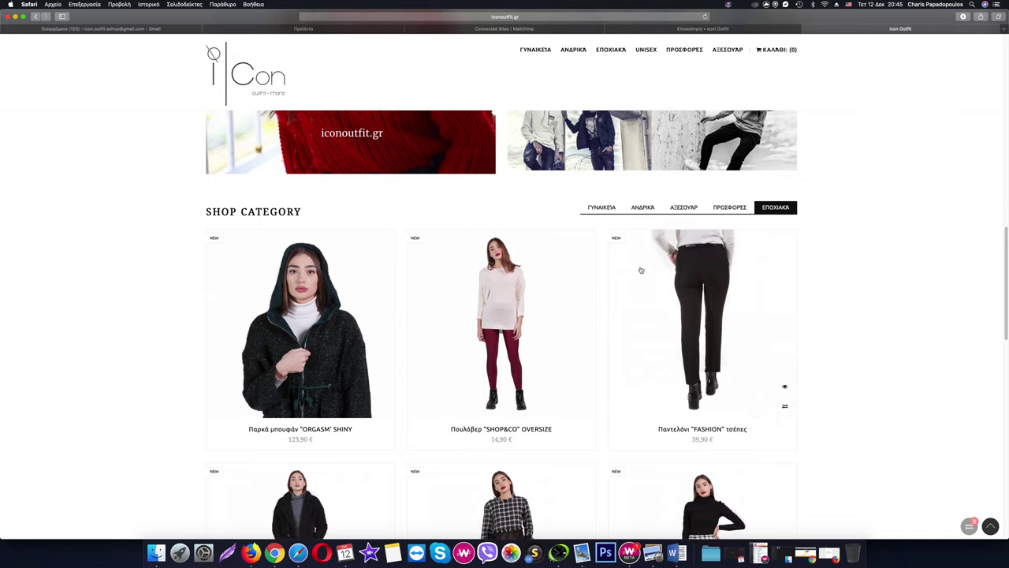
{"action": "scroll", "coordinate": [641, 269], "scroll_direction": "up", "scroll_amount": 14}
Step: Open the shop's Φορέματα category under the women's clothing
{"action": "mouse_move", "coordinate": [541, 65]}
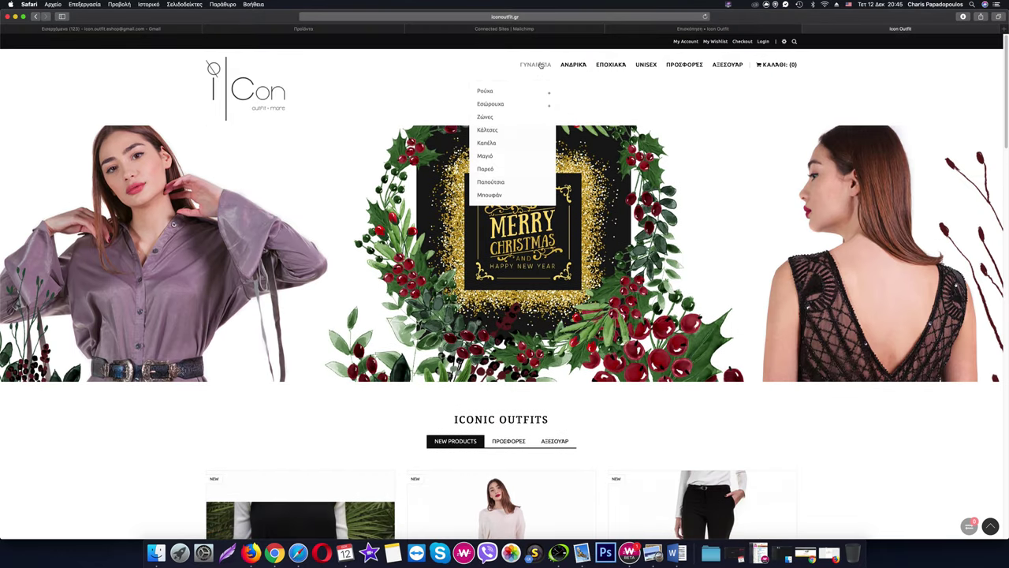
{"action": "mouse_move", "coordinate": [505, 92]}
{"action": "left_click", "coordinate": [581, 95]}
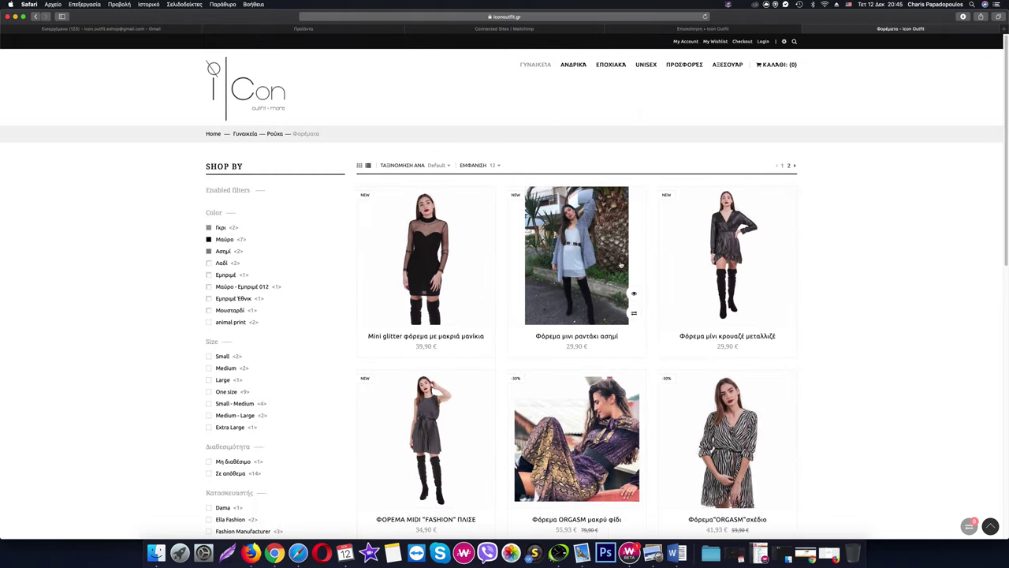
{"action": "scroll", "coordinate": [619, 260], "scroll_direction": "down", "scroll_amount": 2}
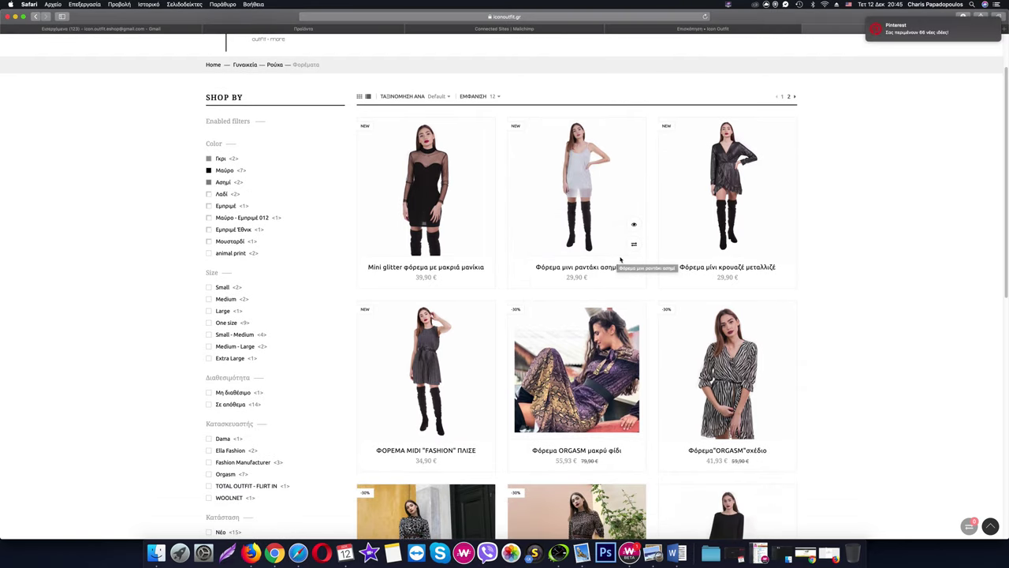
Step: Copy "Mini glitter φόρεμα" from the product page of the long-sleeved mini dress and return to the product set form
{"action": "right_click", "coordinate": [435, 192]}
{"action": "left_click", "coordinate": [481, 192]}
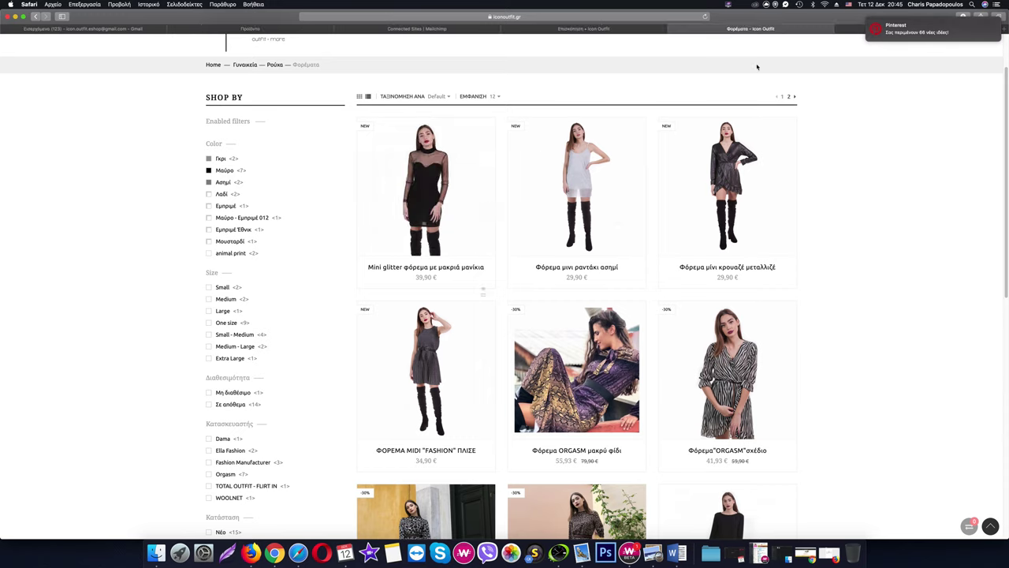
{"action": "left_click", "coordinate": [852, 30]}
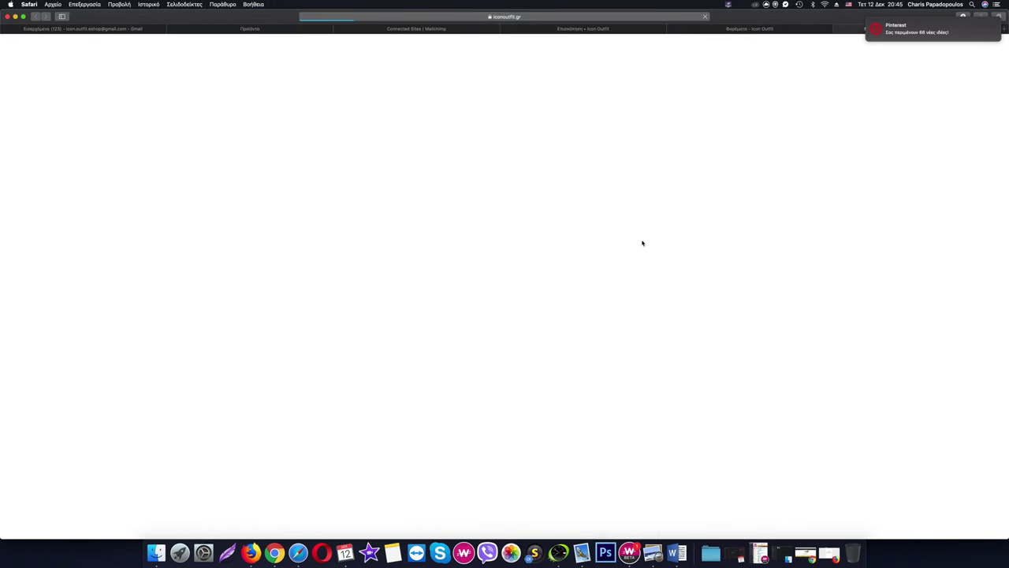
{"action": "left_click_drag", "start_coordinate": [456, 170], "coordinate": [556, 169]}
{"action": "right_click", "coordinate": [528, 169]}
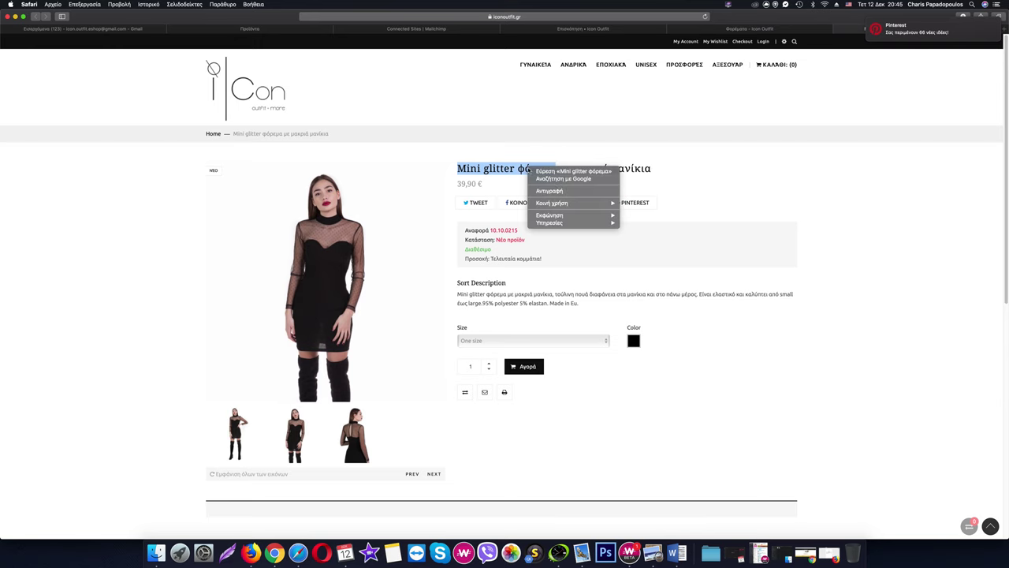
{"action": "left_click", "coordinate": [557, 191]}
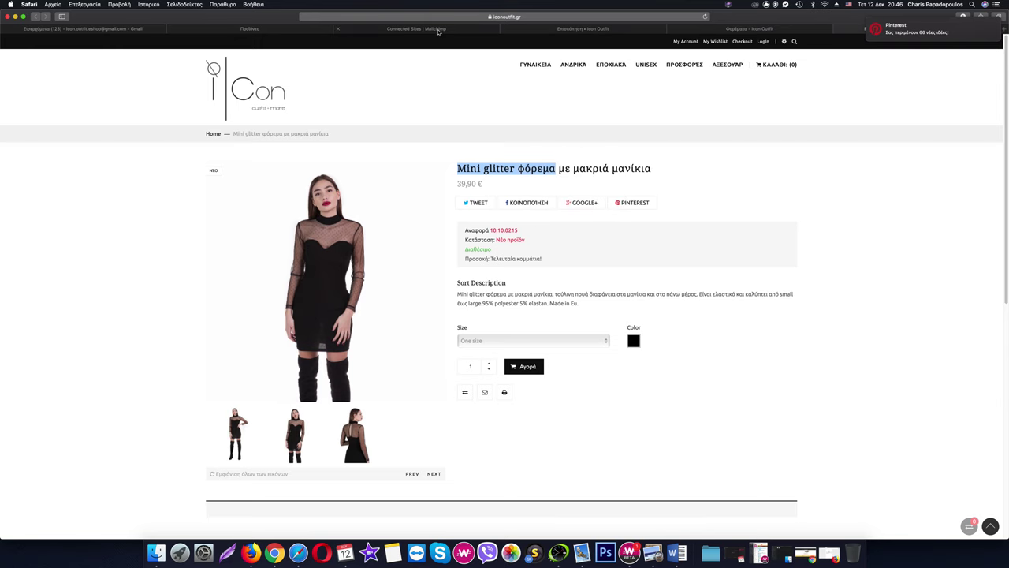
{"action": "left_click", "coordinate": [583, 30]}
{"action": "left_click", "coordinate": [749, 30]}
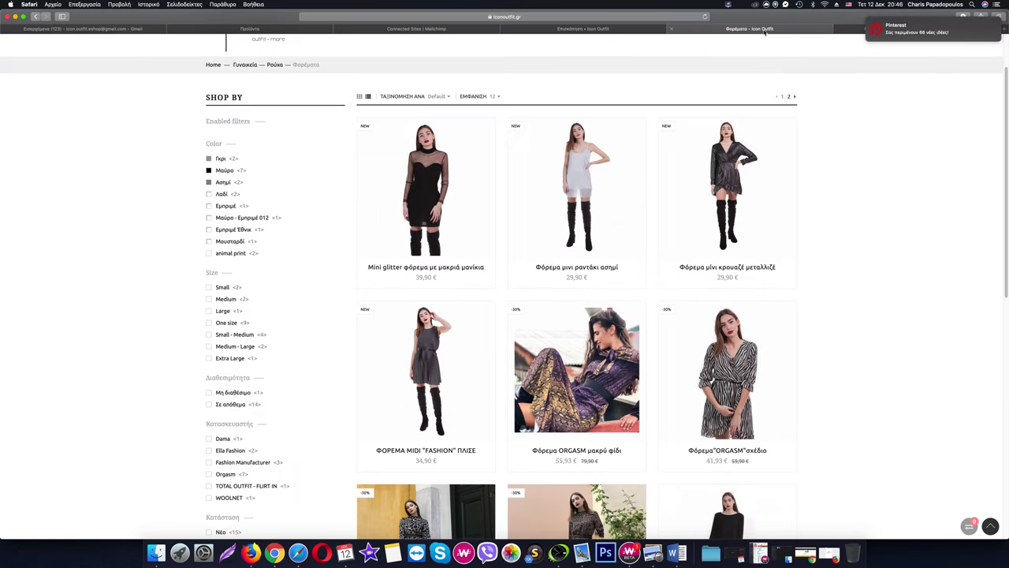
{"action": "left_click", "coordinate": [277, 31]}
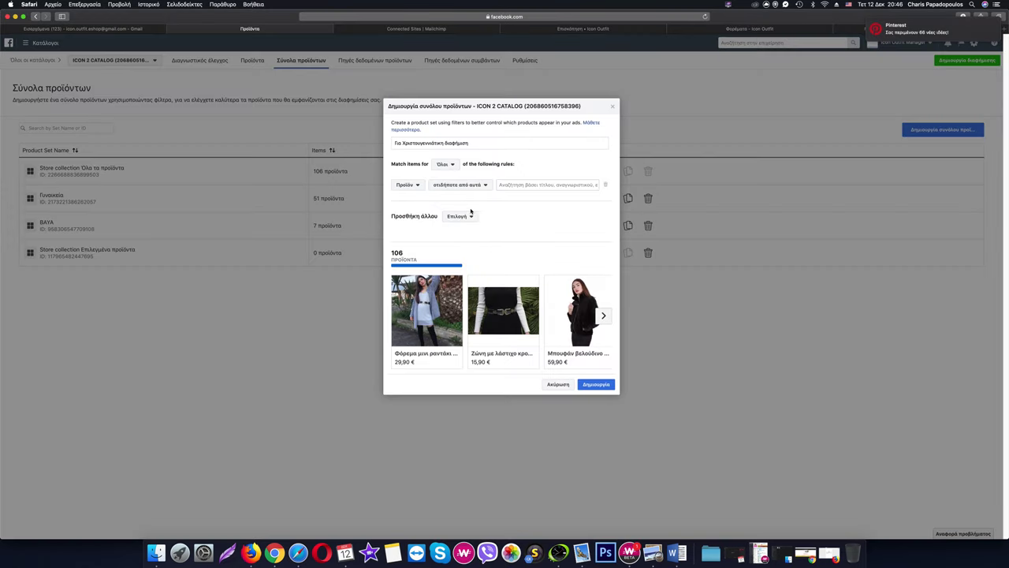
Step: Try to match the rule to the pasted name "Mini glitter φόρεμα" and remove that entry again
{"action": "left_click", "coordinate": [552, 186]}
{"action": "right_click", "coordinate": [555, 184]}
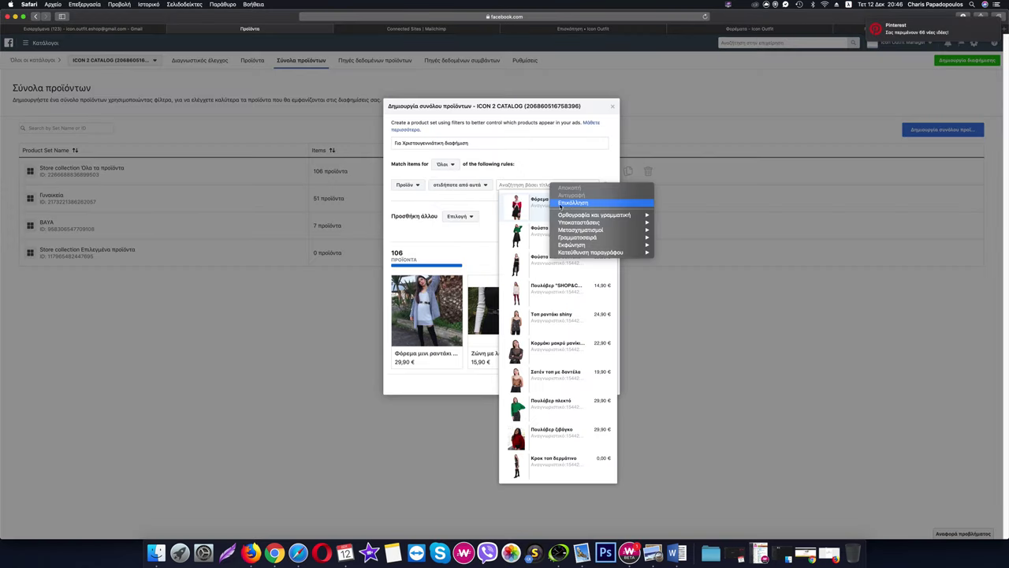
{"action": "left_click", "coordinate": [573, 203]}
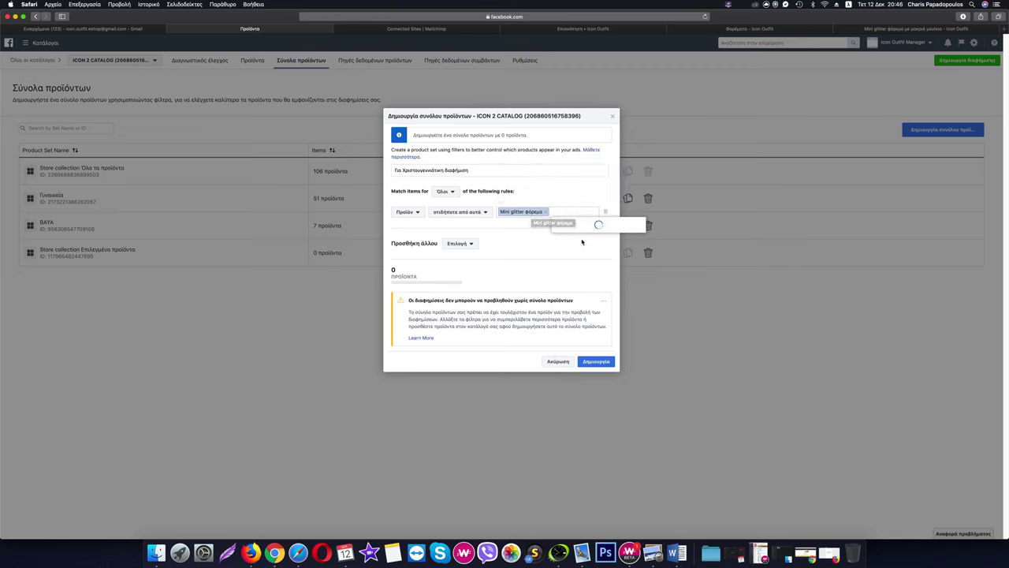
{"action": "left_click", "coordinate": [545, 212]}
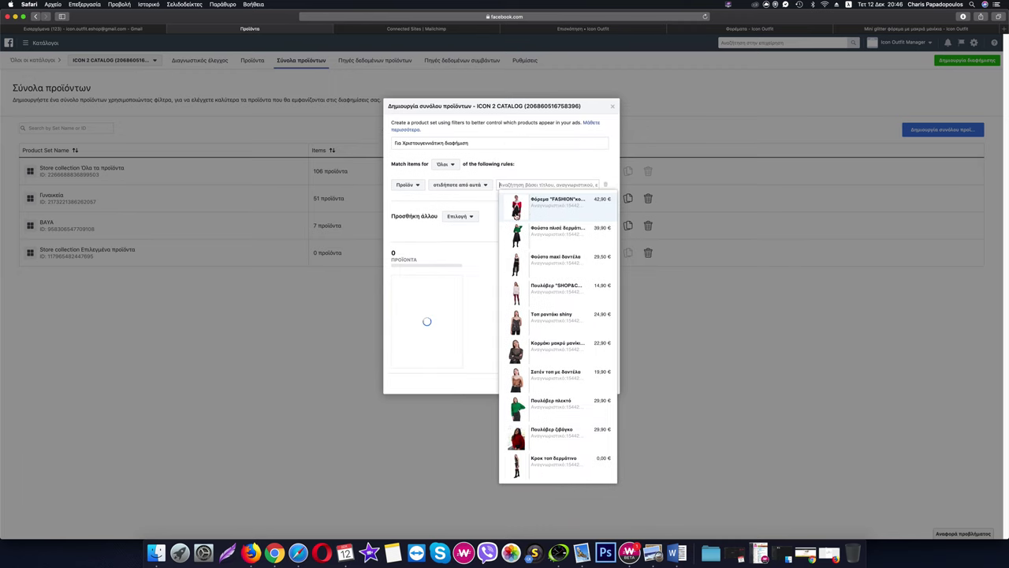
{"action": "right_click", "coordinate": [522, 185]}
{"action": "left_click", "coordinate": [544, 202]}
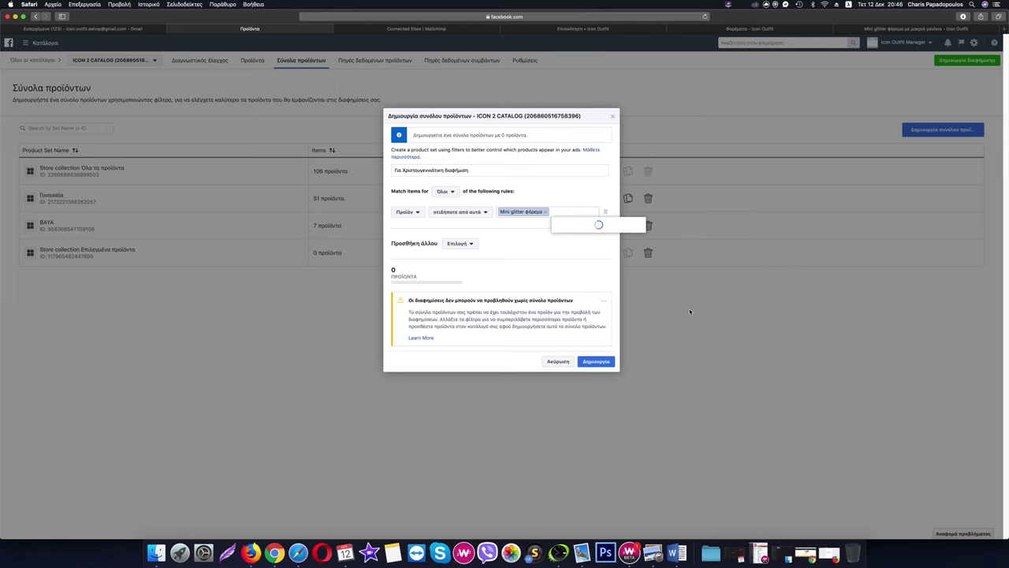
{"action": "left_click", "coordinate": [545, 211]}
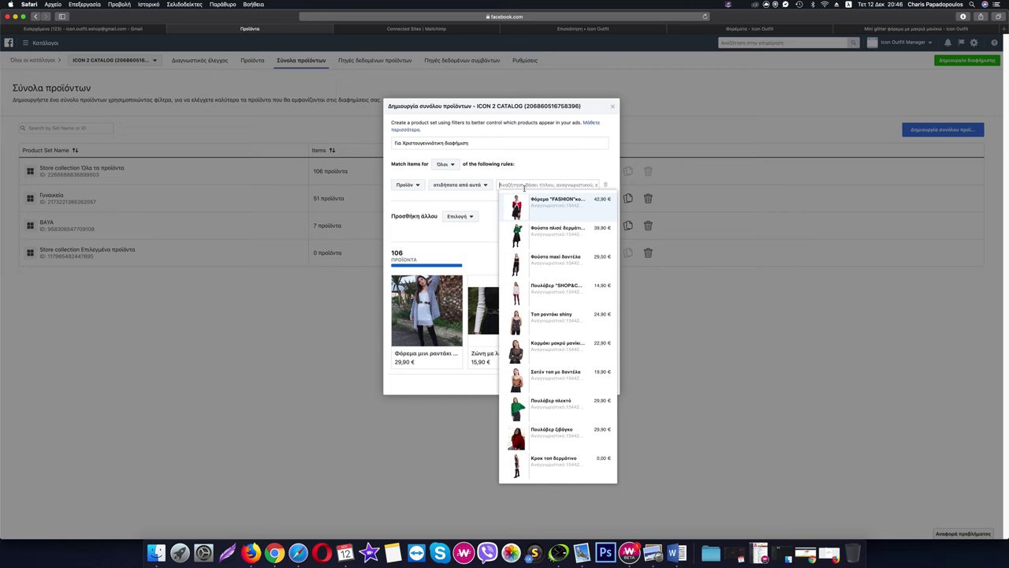
Step: Search the rule's products for "mini" and add the long-sleeved Mini glitter φόρεμα to the product set
{"action": "type", "text": "mini"}
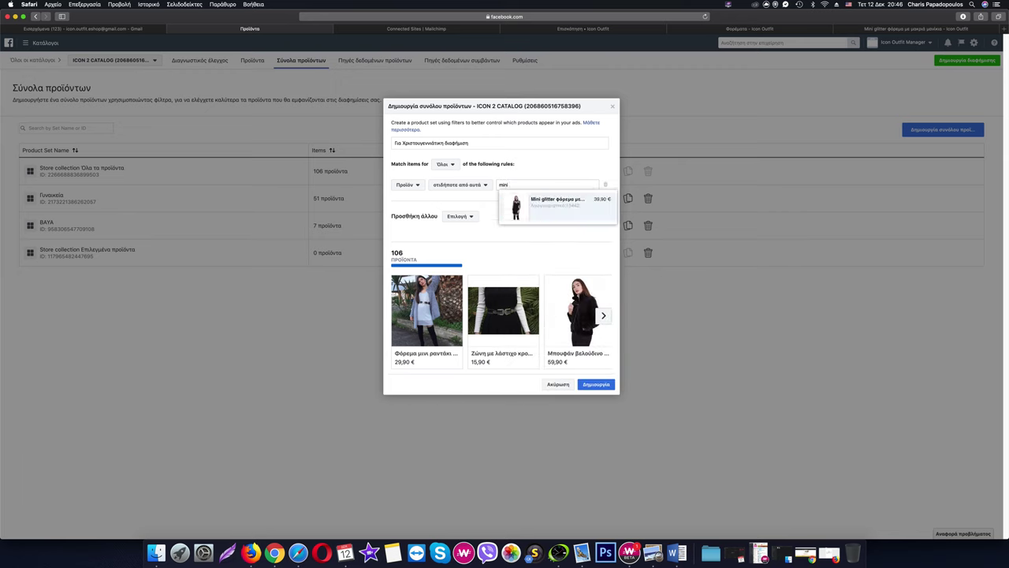
{"action": "left_click", "coordinate": [550, 203]}
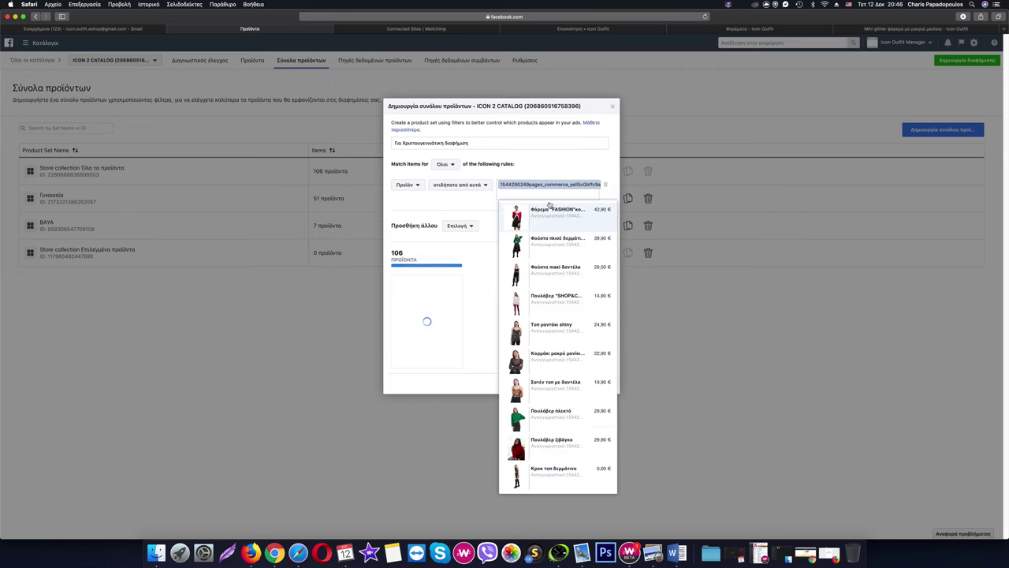
{"action": "left_click", "coordinate": [480, 201]}
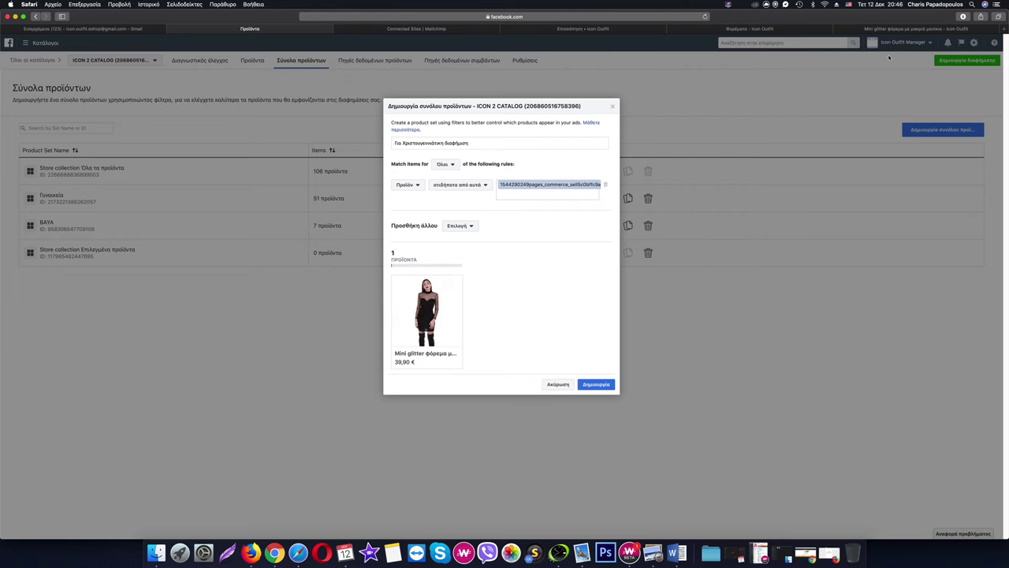
Step: Look up Φόρεμα μίνι κρουαζέ μεταλλιζέ on its shop page in place of the glitter dress page and return to the product set form
{"action": "left_click", "coordinate": [910, 30]}
{"action": "left_click", "coordinate": [839, 29]}
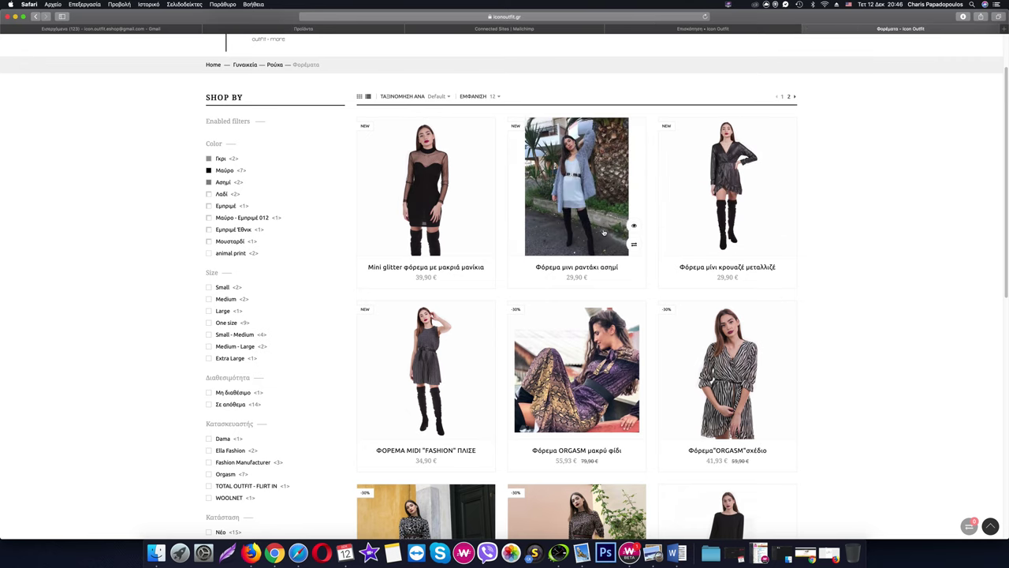
{"action": "left_click", "coordinate": [727, 185]}
{"action": "left_click", "coordinate": [746, 185]}
{"action": "left_click", "coordinate": [931, 28]}
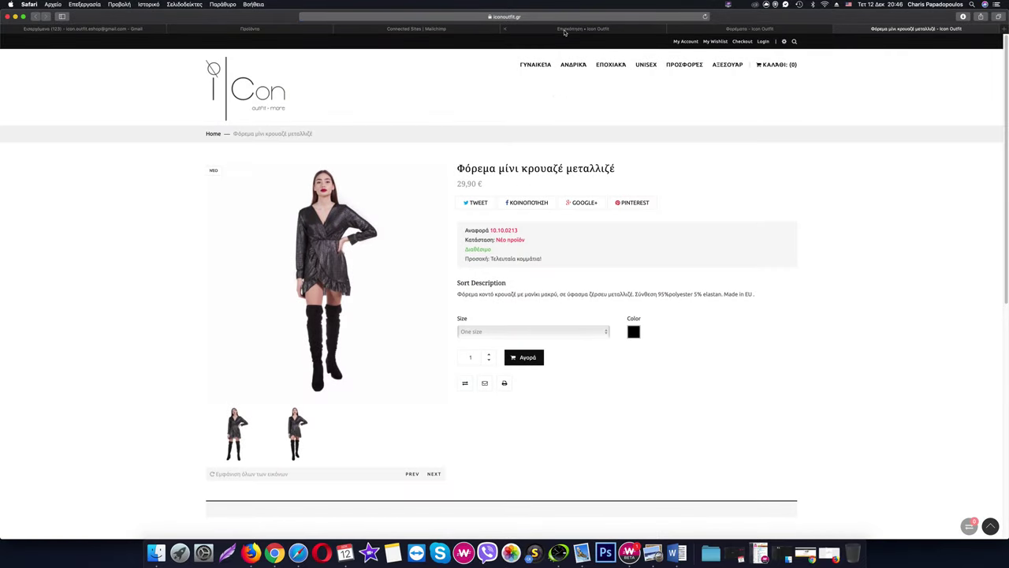
{"action": "left_click", "coordinate": [293, 32]}
{"action": "left_click", "coordinate": [514, 185]}
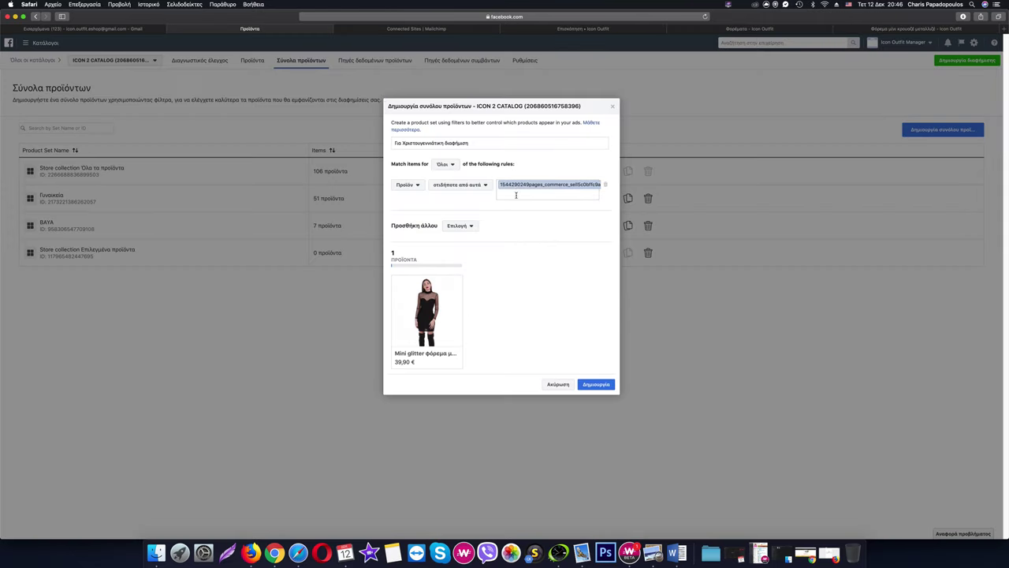
{"action": "type", "text": "v"}
{"action": "key", "text": "BackSpace"}
{"action": "key", "text": "ctrl+space"}
{"action": "type", "text": "ωενι κρουα"}
{"action": "key", "text": "BackSpace"}
{"action": "key", "text": "BackSpace"}
{"action": "key", "text": "BackSpace"}
{"action": "key", "text": "BackSpace"}
{"action": "key", "text": "BackSpace"}
{"action": "key", "text": "BackSpace"}
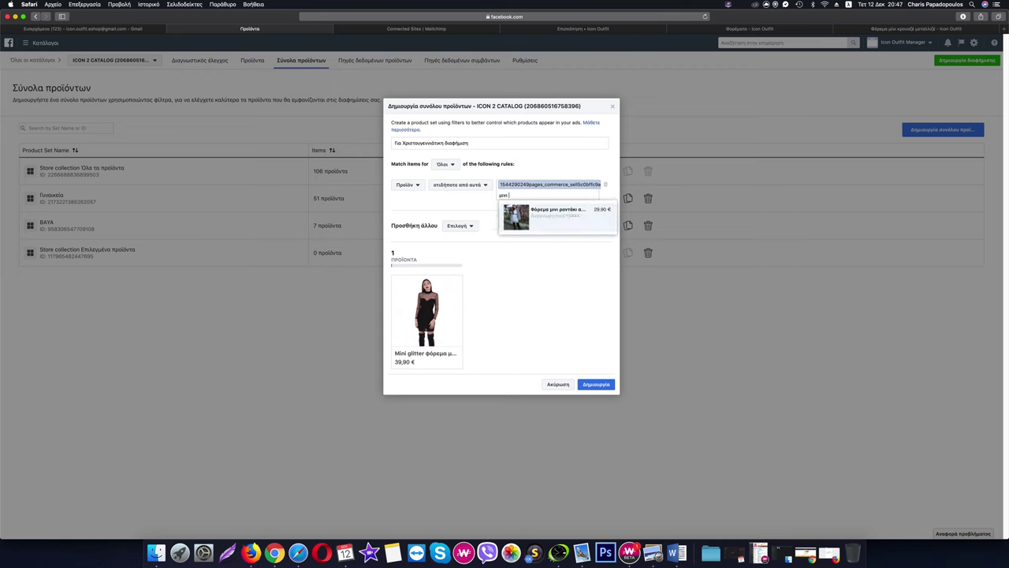
{"action": "key", "text": "BackSpace"}
{"action": "key", "text": "BackSpace"}
{"action": "type", "text": "ι"}
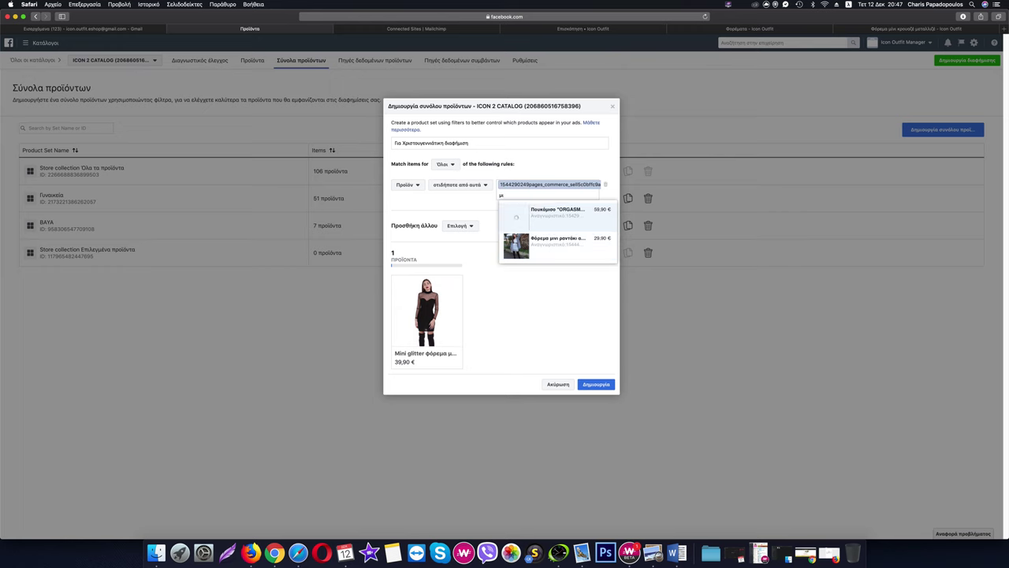
{"action": "key", "text": "BackSpace"}
{"action": "type", "text": "mini"}
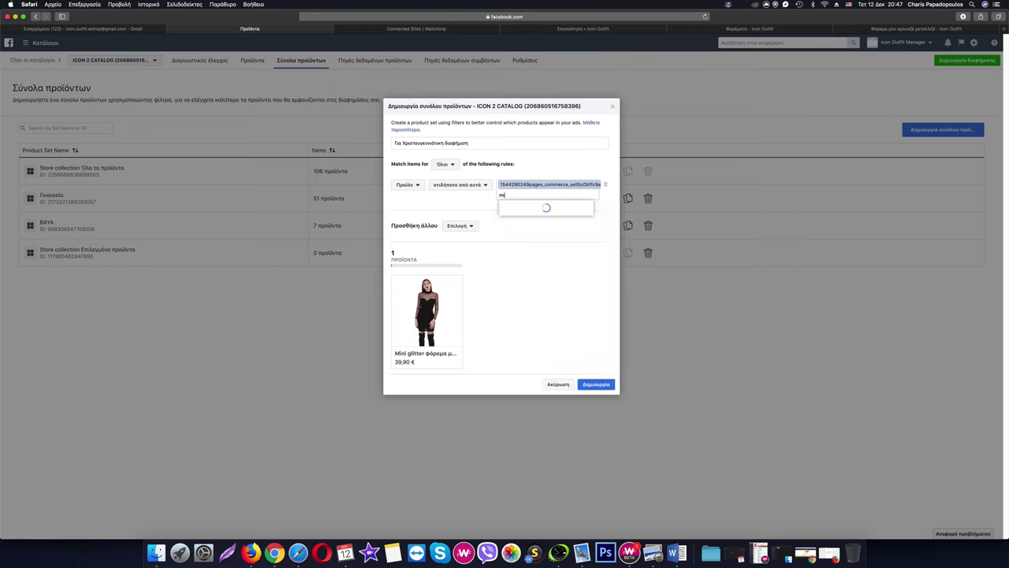
{"action": "key", "text": "BackSpace"}
{"action": "key", "text": "BackSpace"}
{"action": "key", "text": "BackSpace"}
{"action": "key", "text": "BackSpace"}
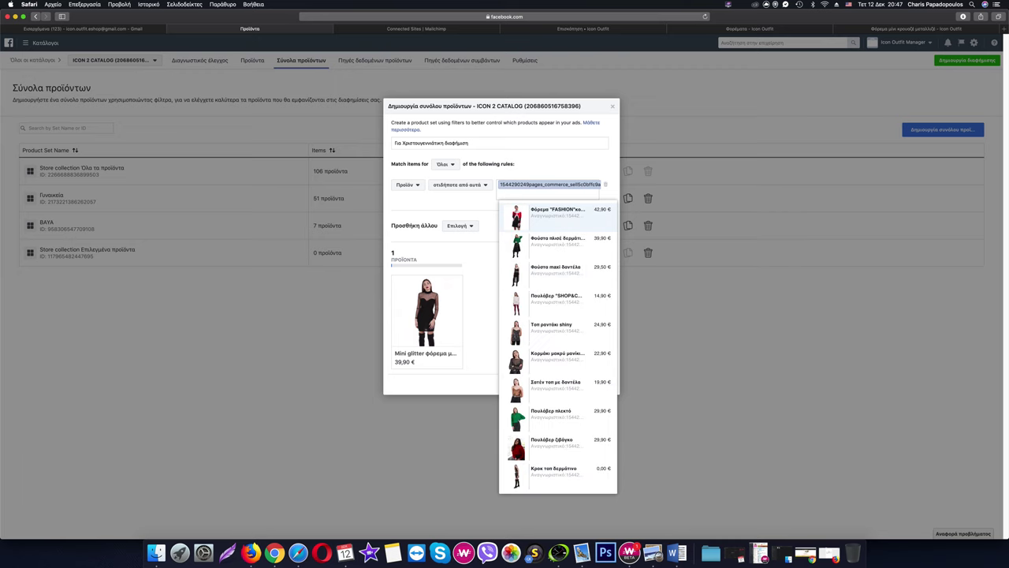
Step: Search the rule's products for "κρουα" and add Φόρεμα μίνι κρουαζέ to the product set
{"action": "type", "text": "κρουα"}
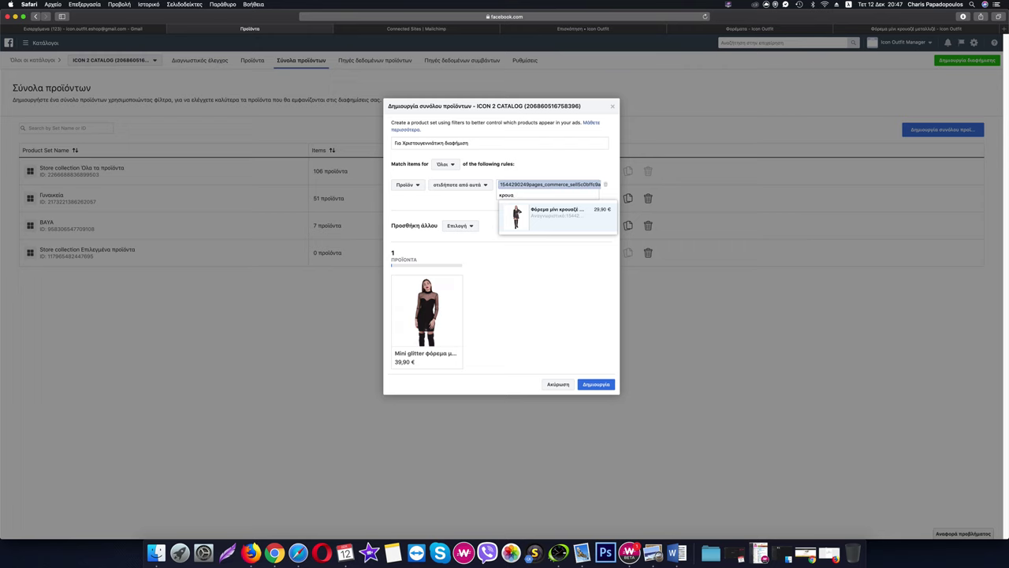
{"action": "left_click", "coordinate": [556, 213]}
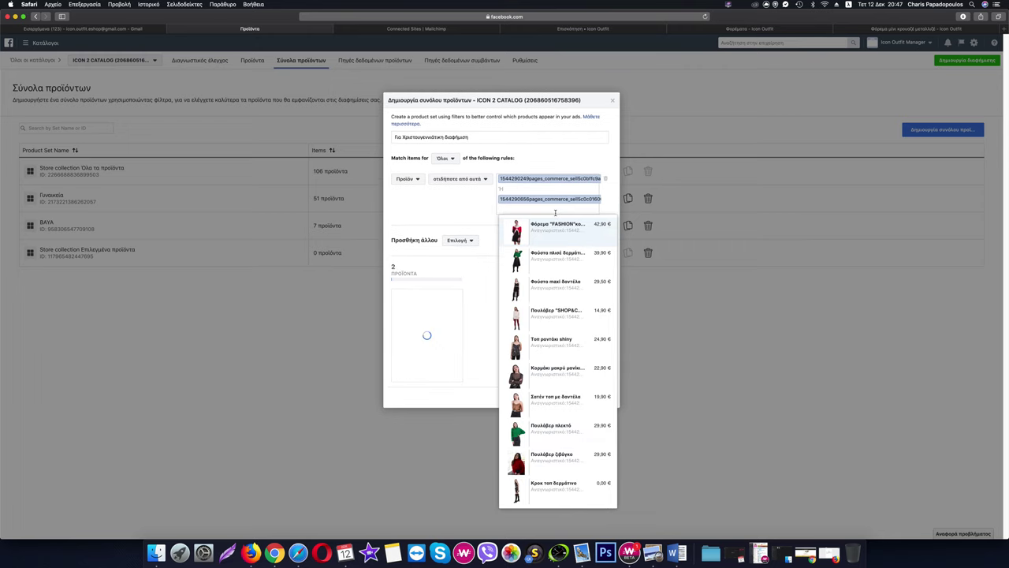
Step: Look up ΦΟΡΕΜΑ MIDI "FASHION" ΠΛΙΣΕ on its shop page in place of the wrap dress page and return to the product set form
{"action": "left_click", "coordinate": [914, 28]}
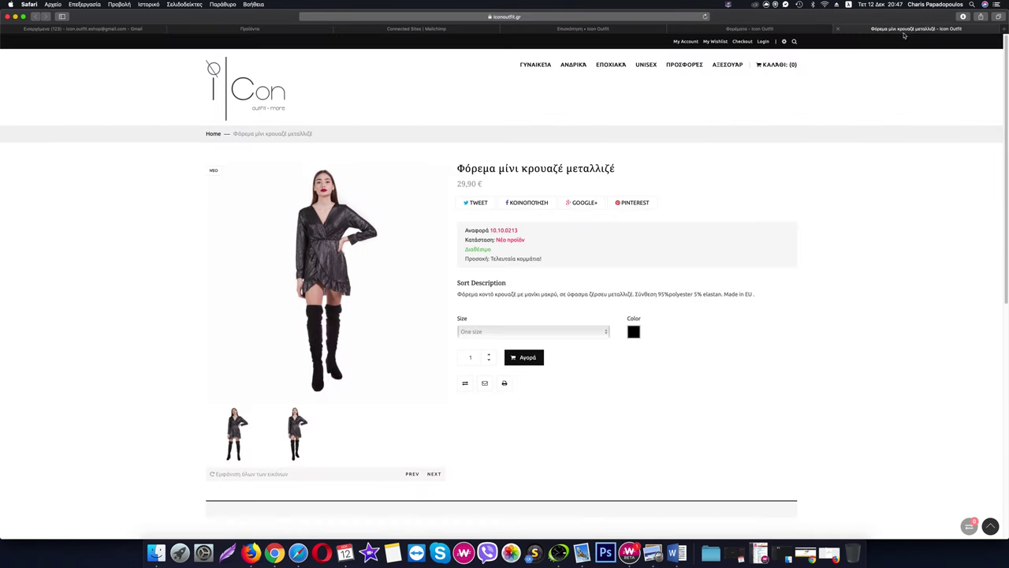
{"action": "left_click", "coordinate": [839, 28]}
{"action": "scroll", "coordinate": [569, 327], "scroll_direction": "down", "scroll_amount": 3}
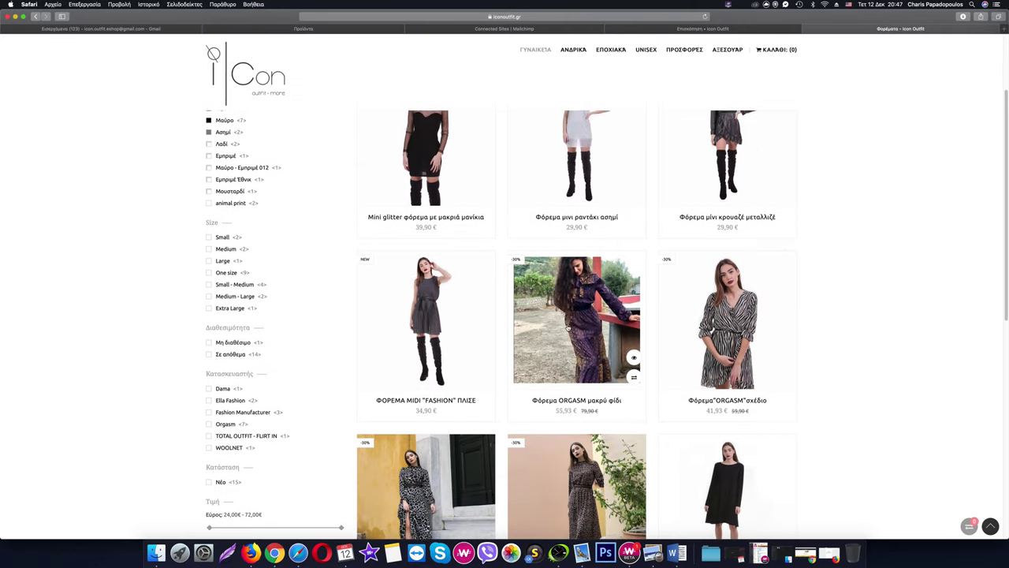
{"action": "scroll", "coordinate": [569, 327], "scroll_direction": "down", "scroll_amount": 1}
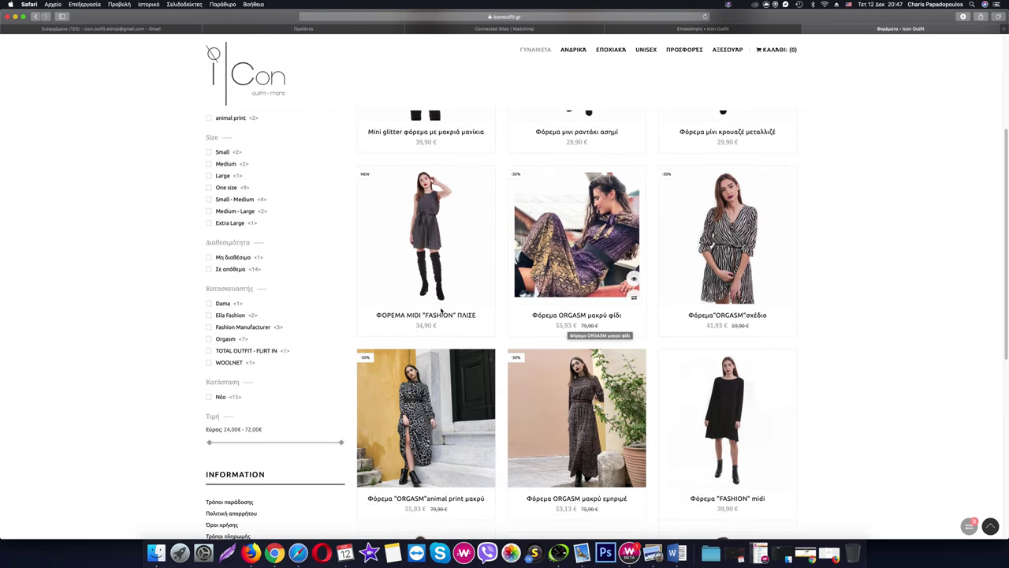
{"action": "right_click", "coordinate": [427, 229]}
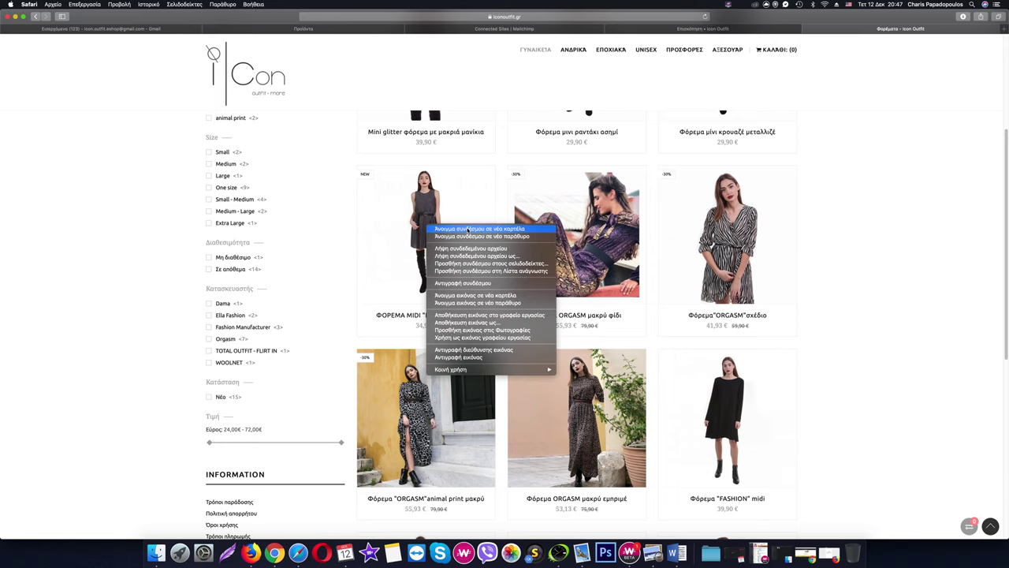
{"action": "left_click", "coordinate": [438, 229]}
{"action": "left_click", "coordinate": [917, 28]}
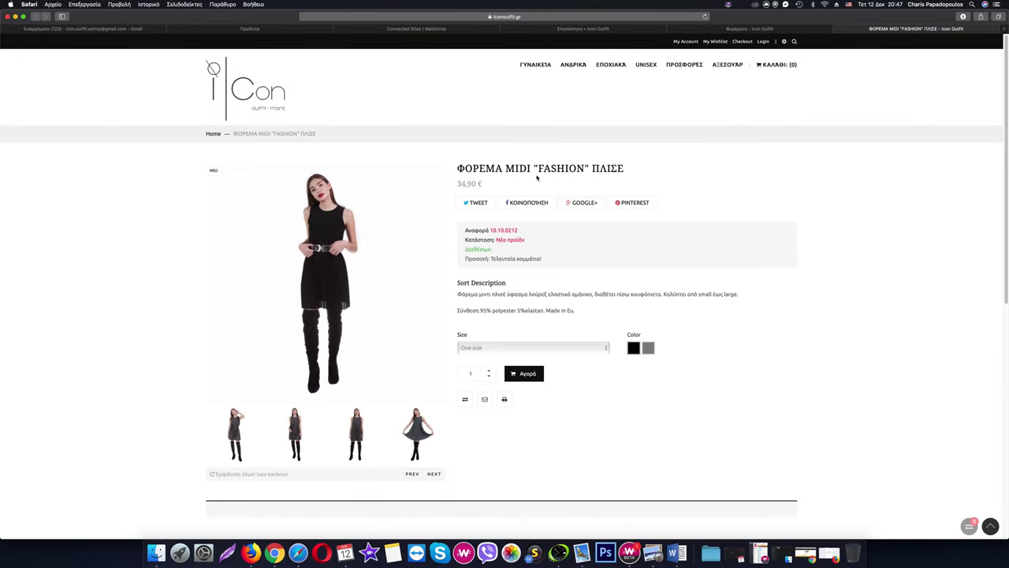
{"action": "left_click", "coordinate": [265, 30]}
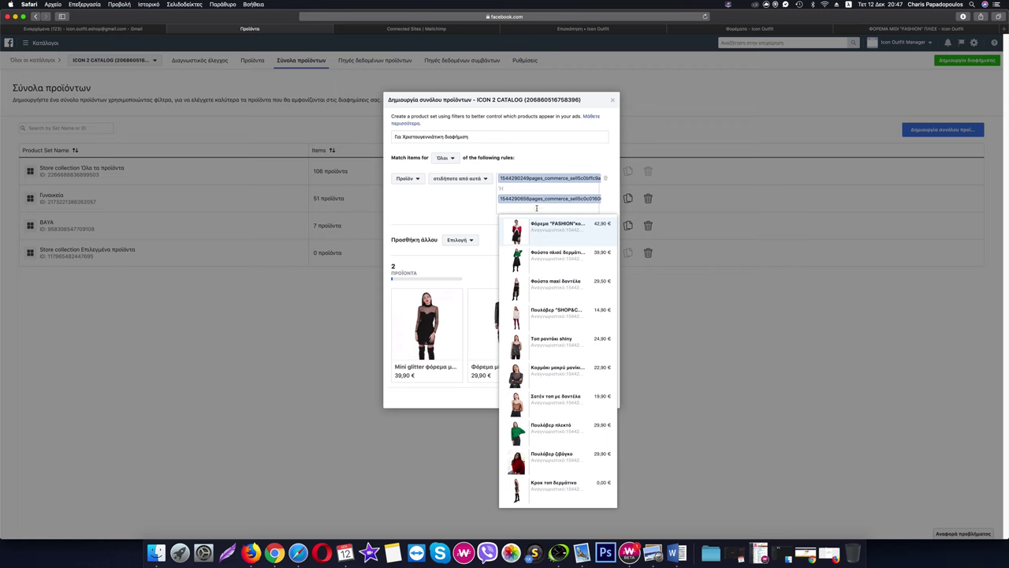
Step: Try to find the pleated midi dress among the rule's products by searching for "φόρεμα midi" and "fashion"
{"action": "type", "text": "φ"}
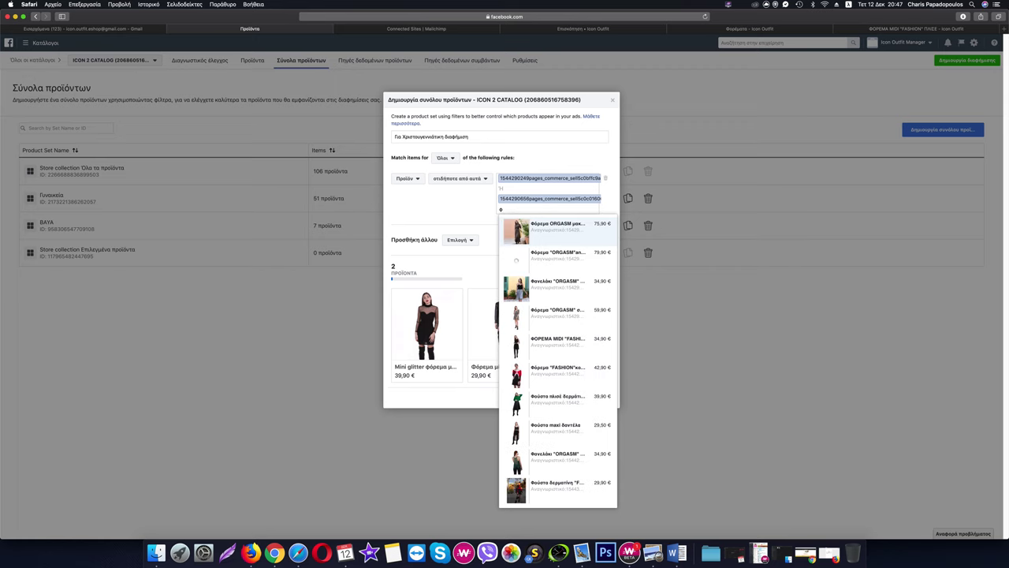
{"action": "type", "text": "ορ"}
{"action": "type", "text": "εμα"}
{"action": "type", "text": " midi"}
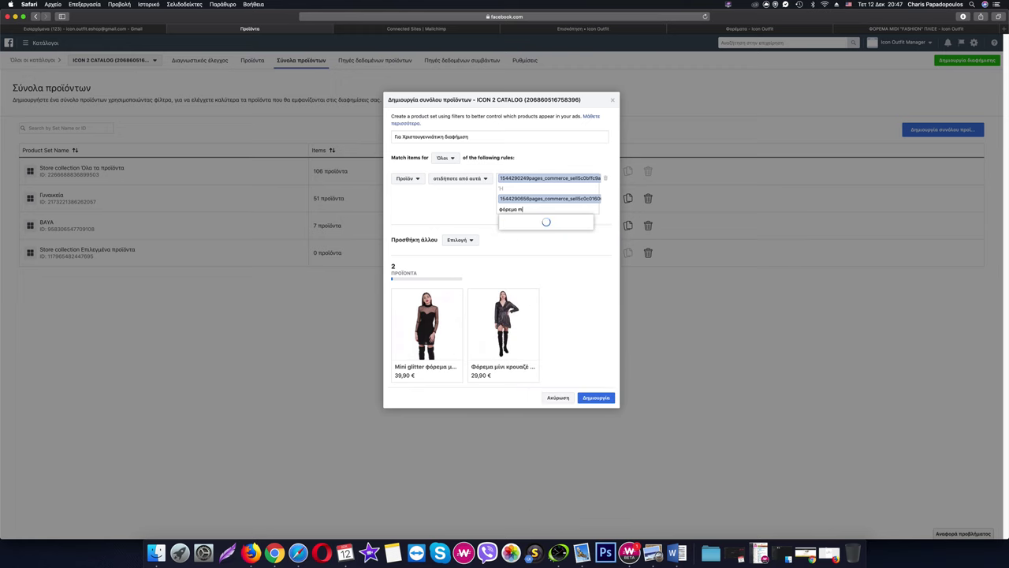
{"action": "key", "text": "BackSpace"}
{"action": "key", "text": "BackSpace"}
{"action": "key", "text": "BackSpace"}
{"action": "key", "text": "BackSpace"}
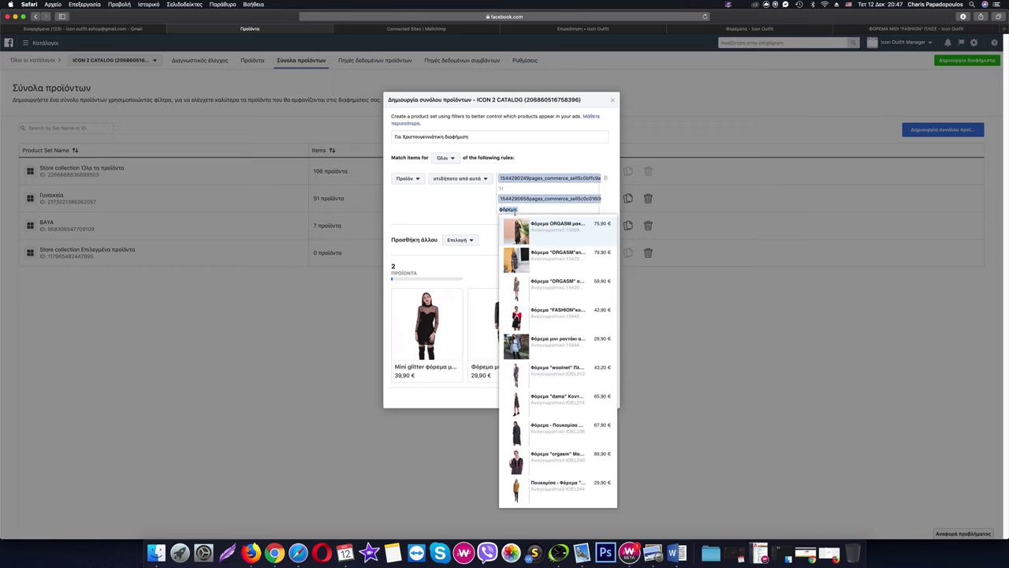
{"action": "type", "text": "fashion"}
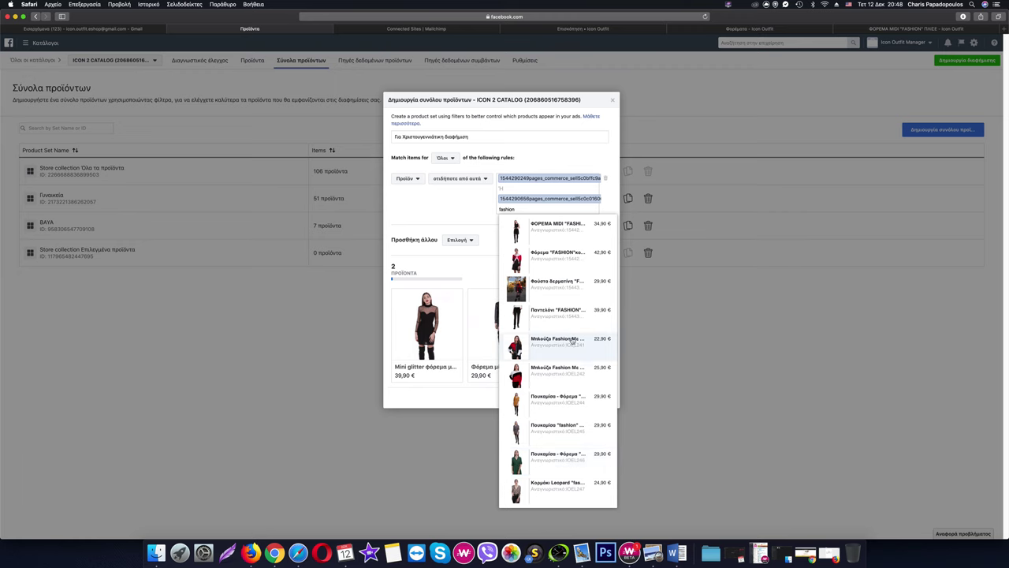
{"action": "scroll", "coordinate": [572, 339], "scroll_direction": "down", "scroll_amount": 4}
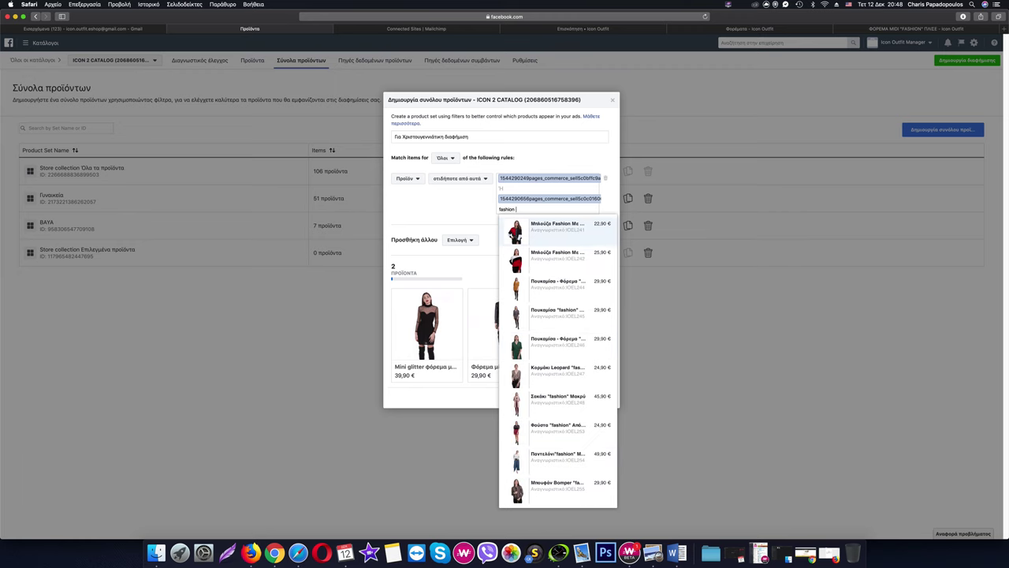
Step: Narrow the product search to "ΠΛΙΣΕ" alone and add ΦΟΡΕΜΑ MIDI "FASHION" to the product set
{"action": "type", "text": "π"}
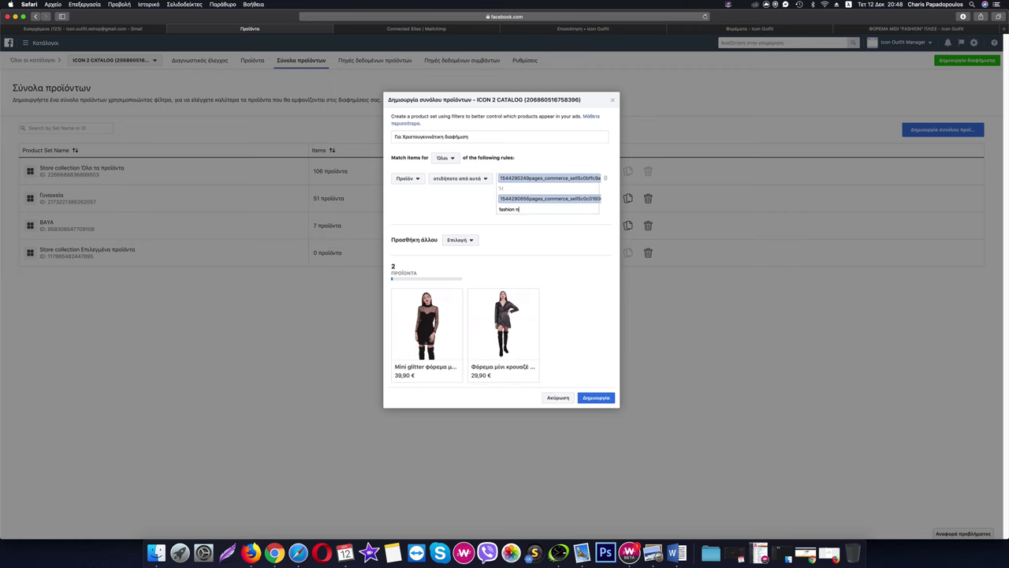
{"action": "type", "text": "λιλιΣΕ"}
{"action": "key", "text": "BackSpace"}
{"action": "key", "text": "BackSpace"}
{"action": "key", "text": "BackSpace"}
{"action": "key", "text": "BackSpace"}
{"action": "key", "text": "BackSpace"}
{"action": "key", "text": "BackSpace"}
{"action": "key", "text": "BackSpace"}
{"action": "key", "text": "BackSpace"}
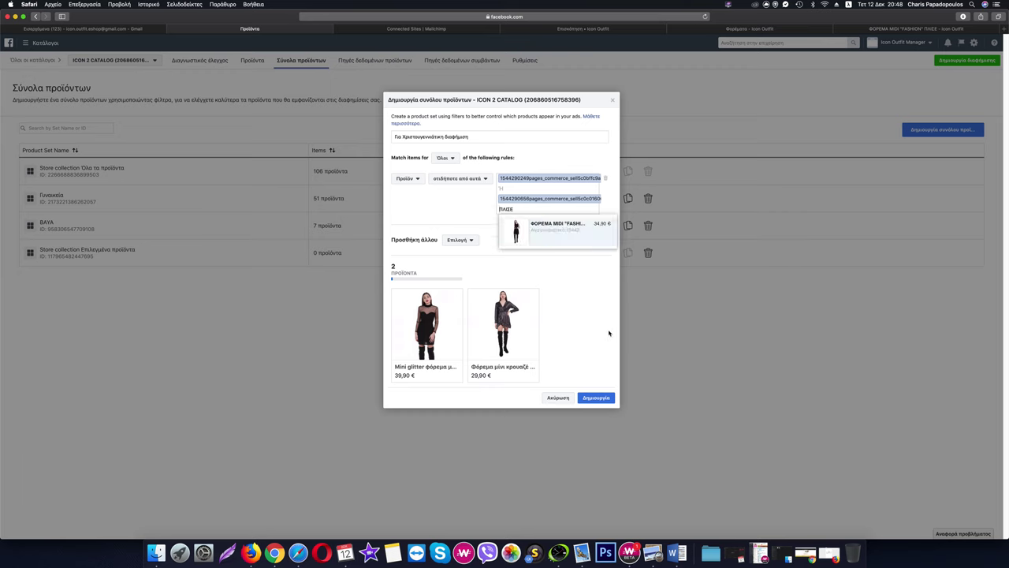
{"action": "left_click", "coordinate": [552, 228]}
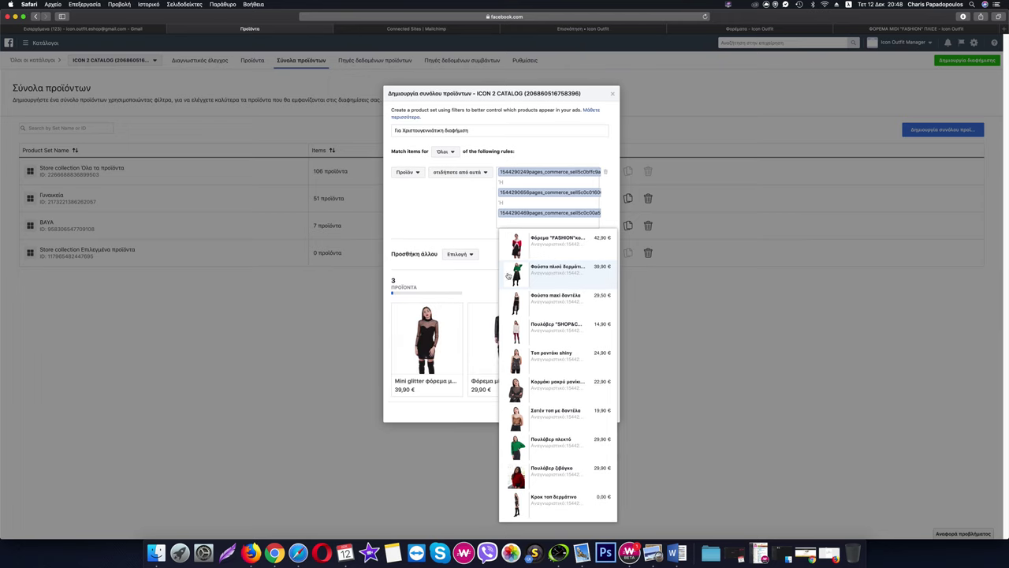
{"action": "left_click", "coordinate": [484, 280]}
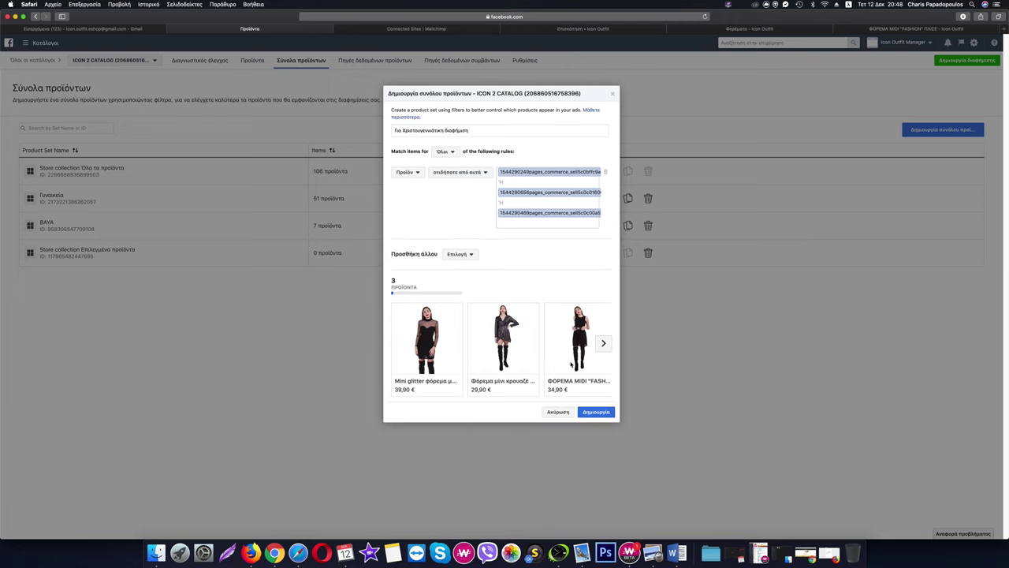
Step: Close the pleated dress page and look through the dresses in the shop's Φορέματα category for further candidates
{"action": "left_click", "coordinate": [911, 28]}
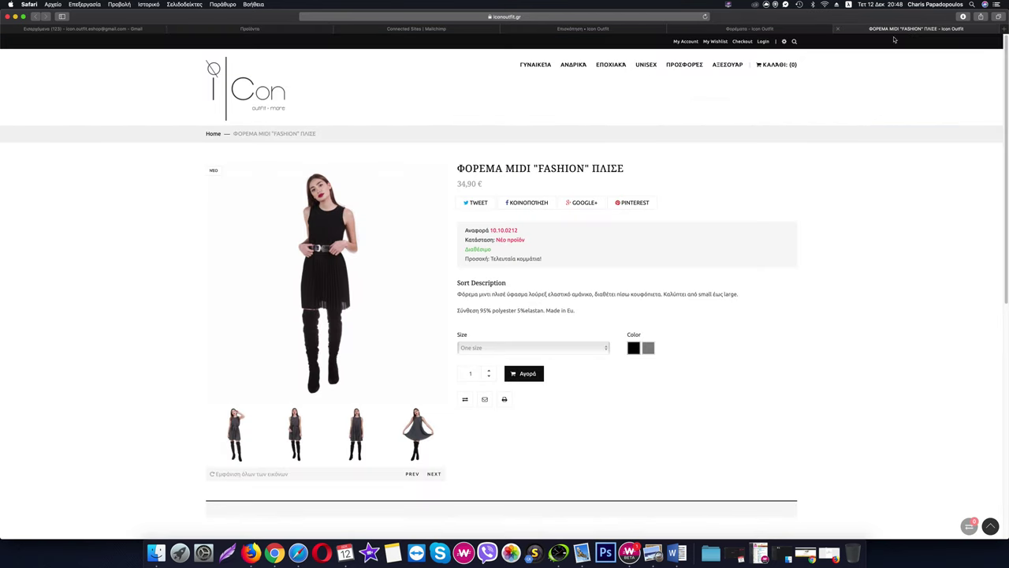
{"action": "left_click", "coordinate": [838, 30]}
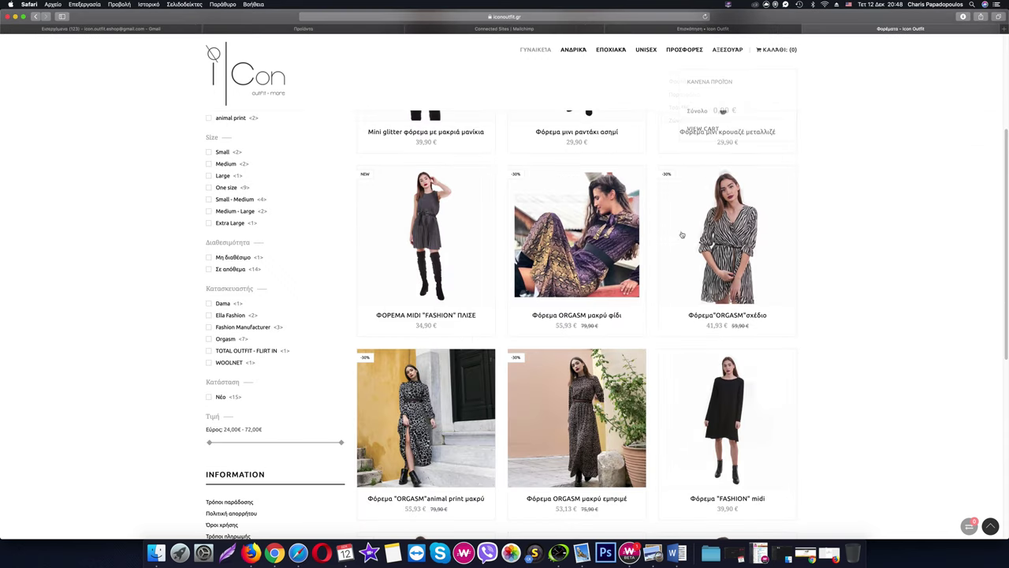
{"action": "scroll", "coordinate": [587, 245], "scroll_direction": "down", "scroll_amount": 1}
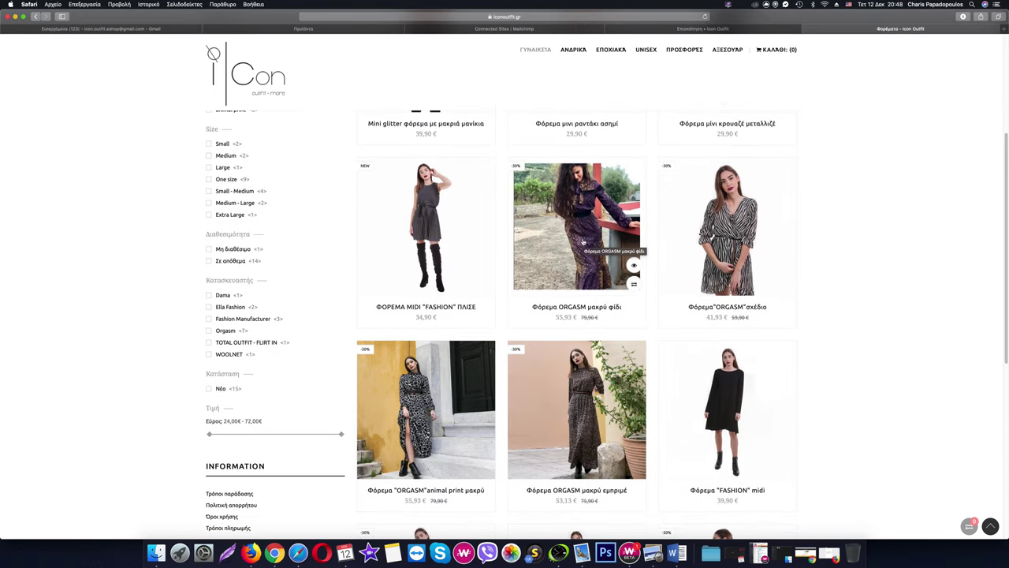
{"action": "scroll", "coordinate": [585, 243], "scroll_direction": "down", "scroll_amount": 5}
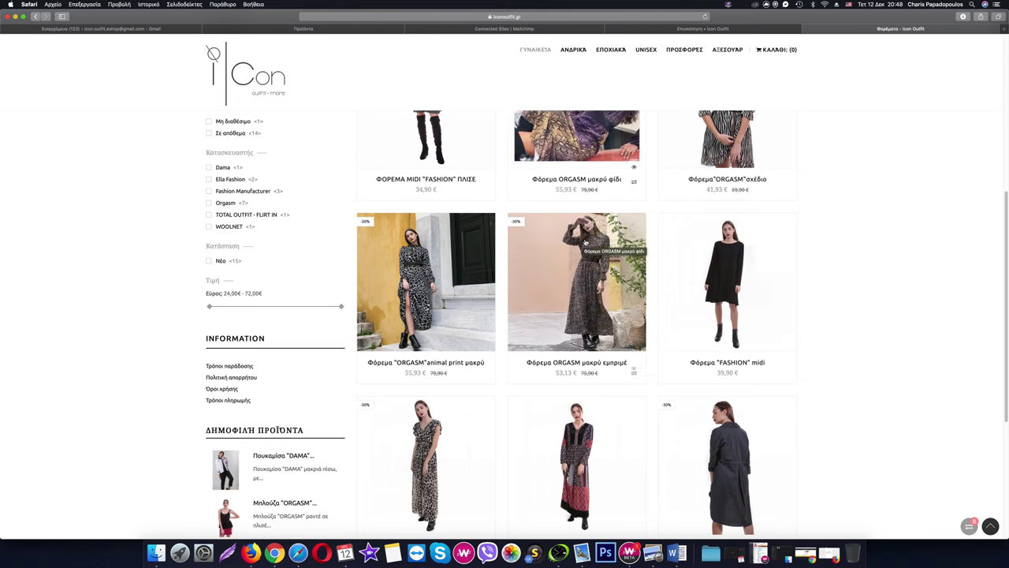
{"action": "scroll", "coordinate": [585, 243], "scroll_direction": "down", "scroll_amount": 3}
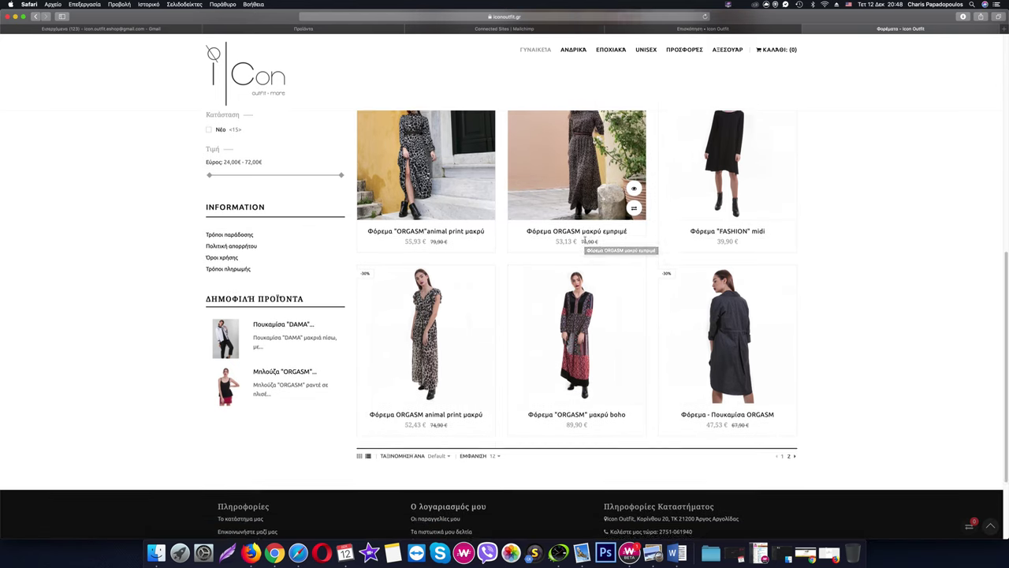
{"action": "scroll", "coordinate": [586, 243], "scroll_direction": "up", "scroll_amount": 3}
{"action": "scroll", "coordinate": [586, 242], "scroll_direction": "up", "scroll_amount": 5}
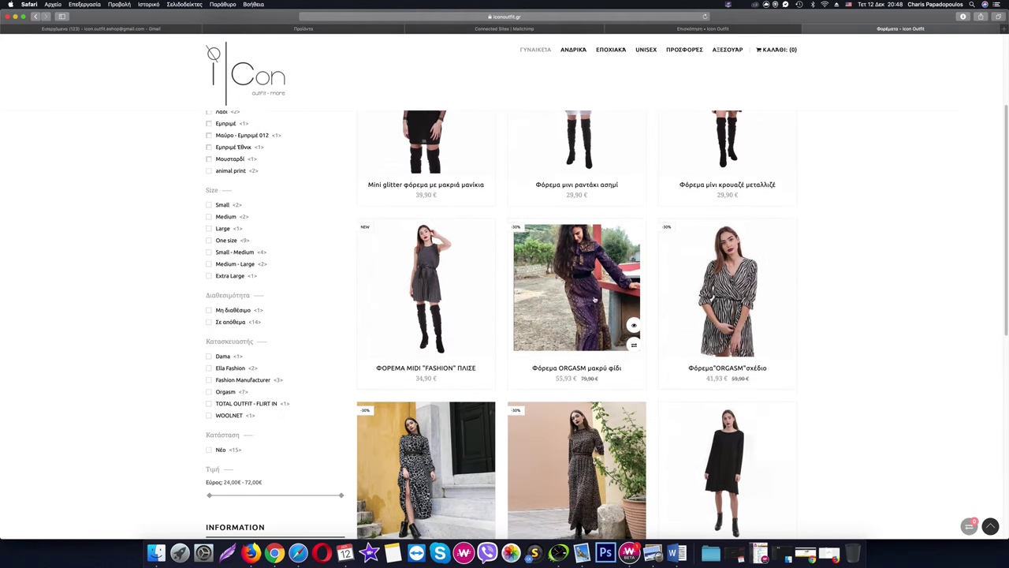
Step: Try to find the long snake-print ORGASM dress among the rule's products by searching for "μακρύ" and "μακρύ φί"
{"action": "scroll", "coordinate": [587, 285], "scroll_direction": "down", "scroll_amount": 1}
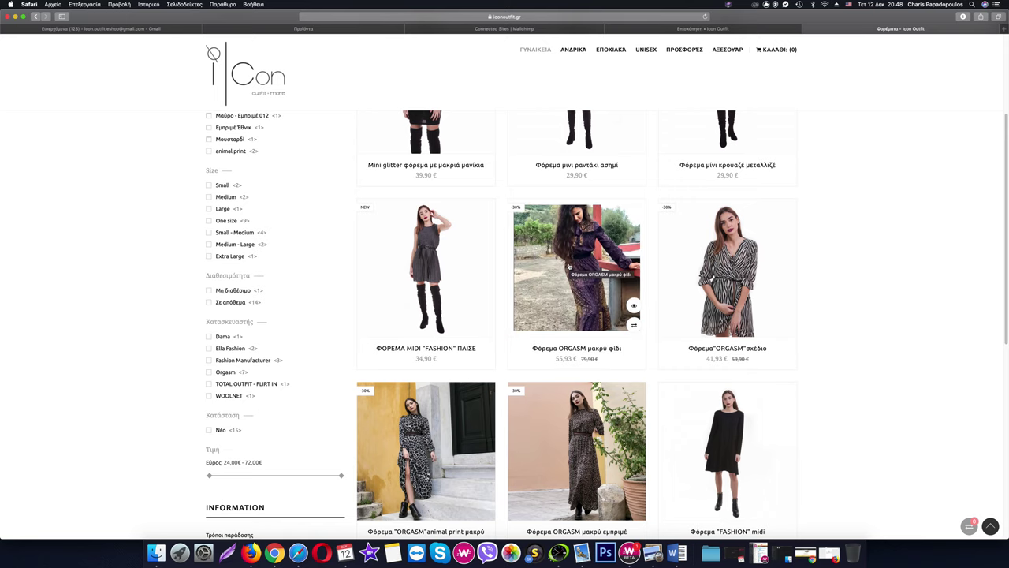
{"action": "left_click", "coordinate": [296, 31]}
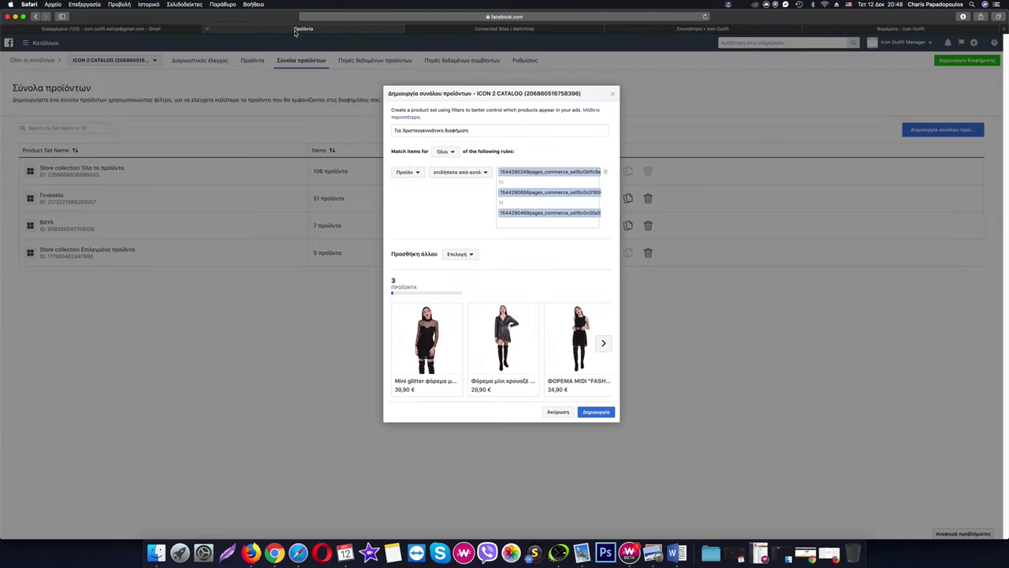
{"action": "left_click", "coordinate": [519, 224]}
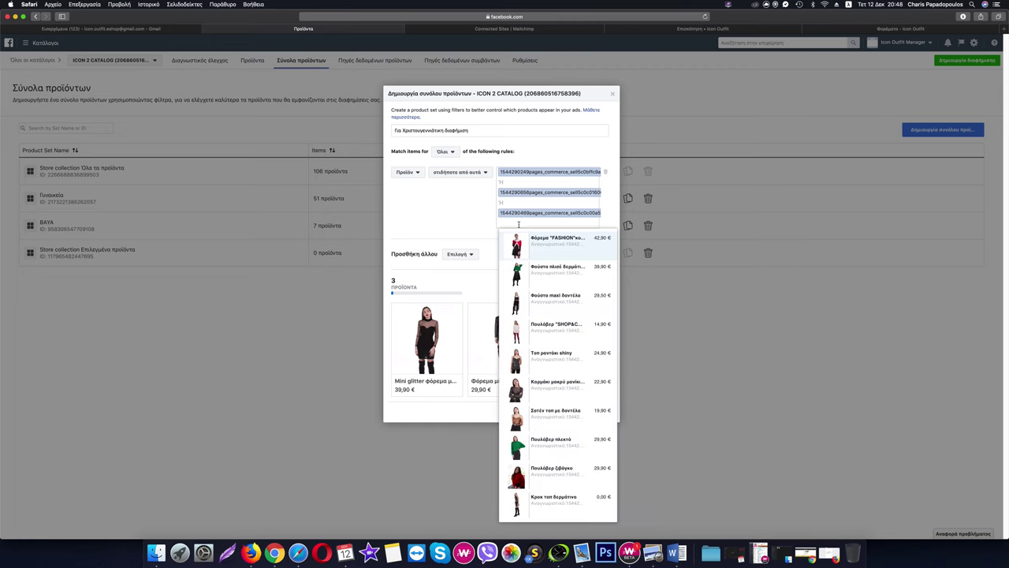
{"action": "type", "text": "μακρύ"}
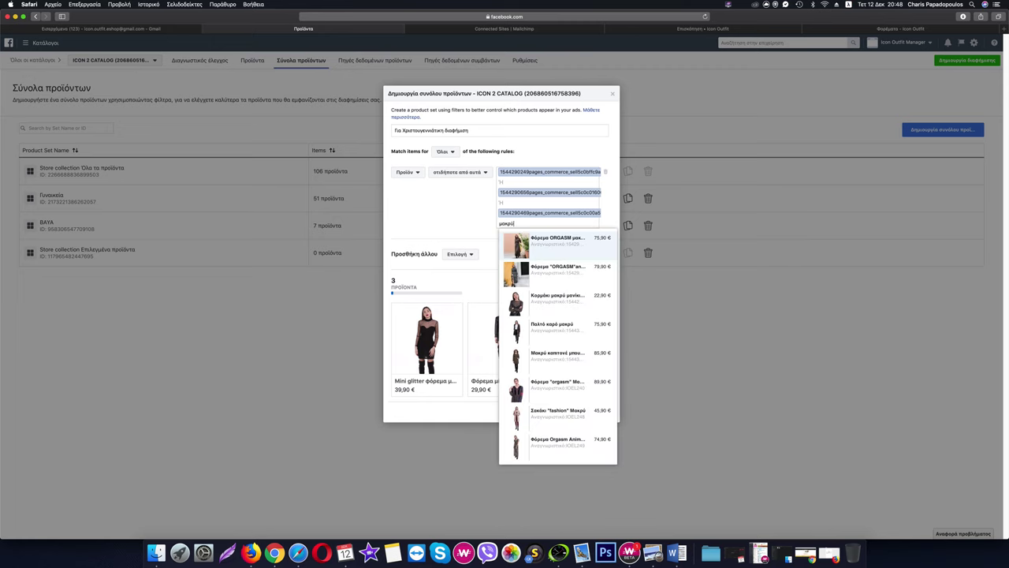
{"action": "type", "text": " φό"}
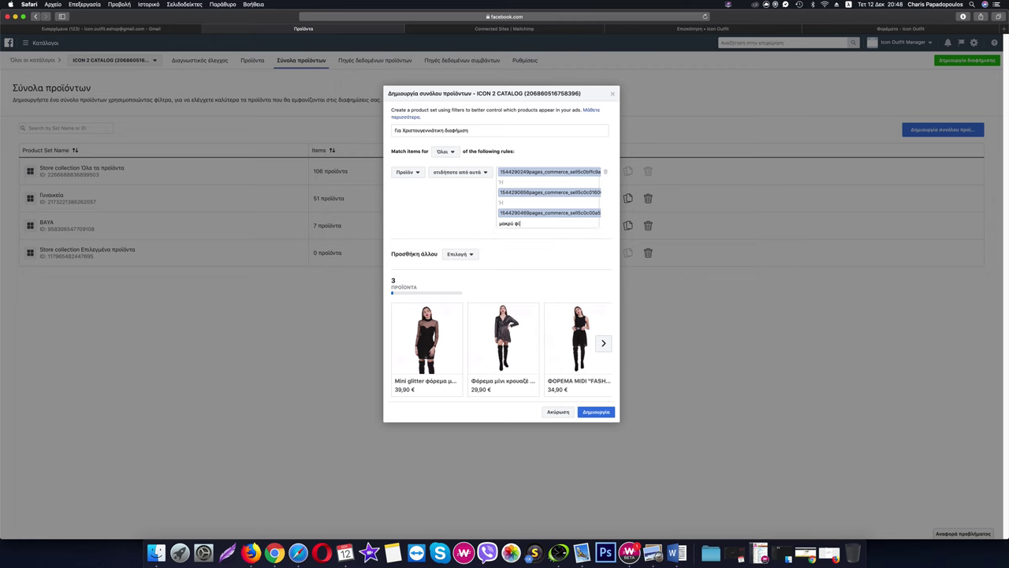
{"action": "key", "text": "BackSpace"}
{"action": "key", "text": "BackSpace"}
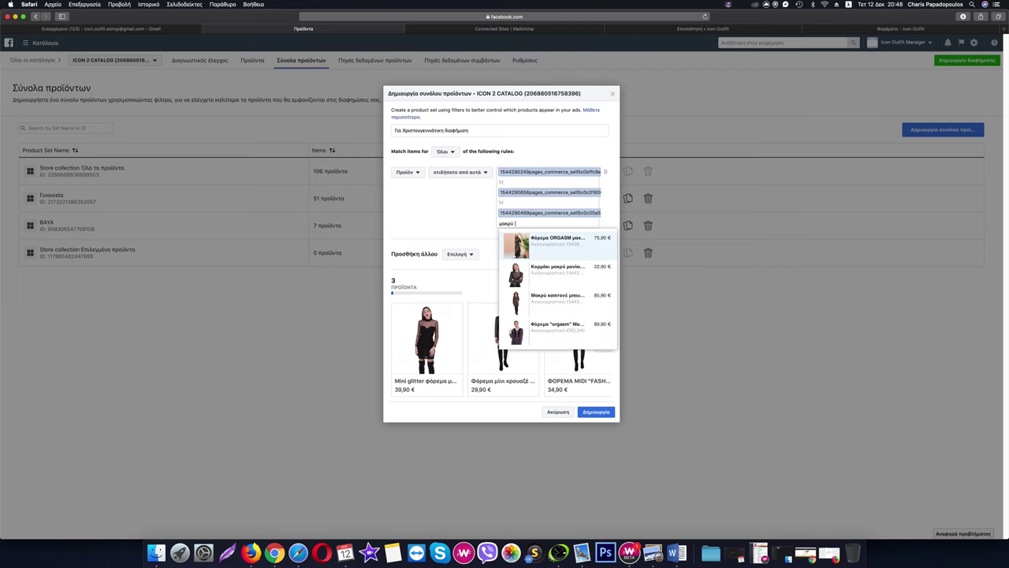
{"action": "key", "text": "BackSpace"}
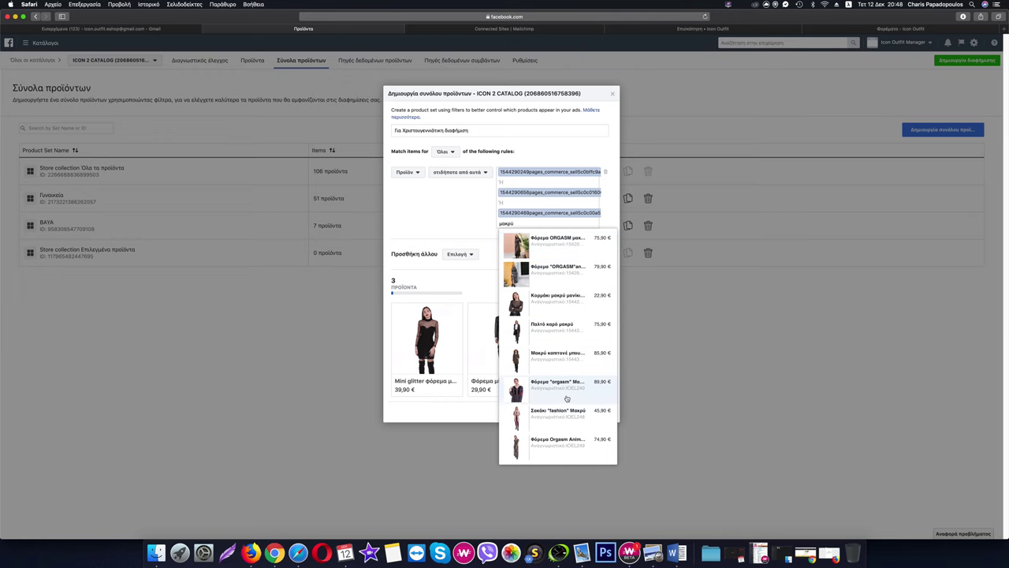
Step: Check the long ORGASM dress's name in the shop, search the rule's products for "φόρεμα org" and add Φόρεμα ORGASM μακρύ to the set
{"action": "left_click", "coordinate": [907, 30]}
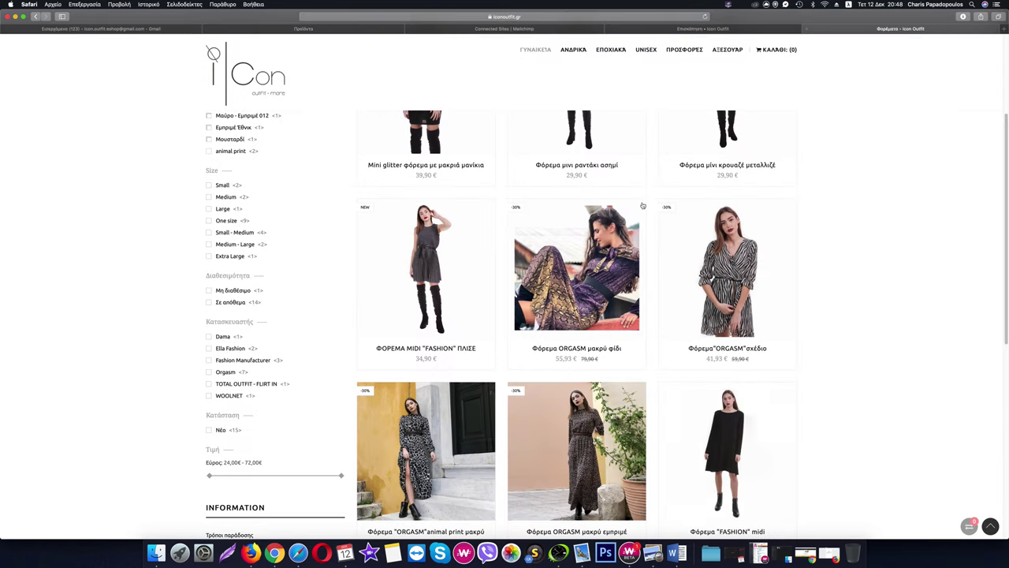
{"action": "left_click", "coordinate": [717, 29]}
{"action": "left_click", "coordinate": [353, 31]}
{"action": "mouse_move", "coordinate": [540, 220]}
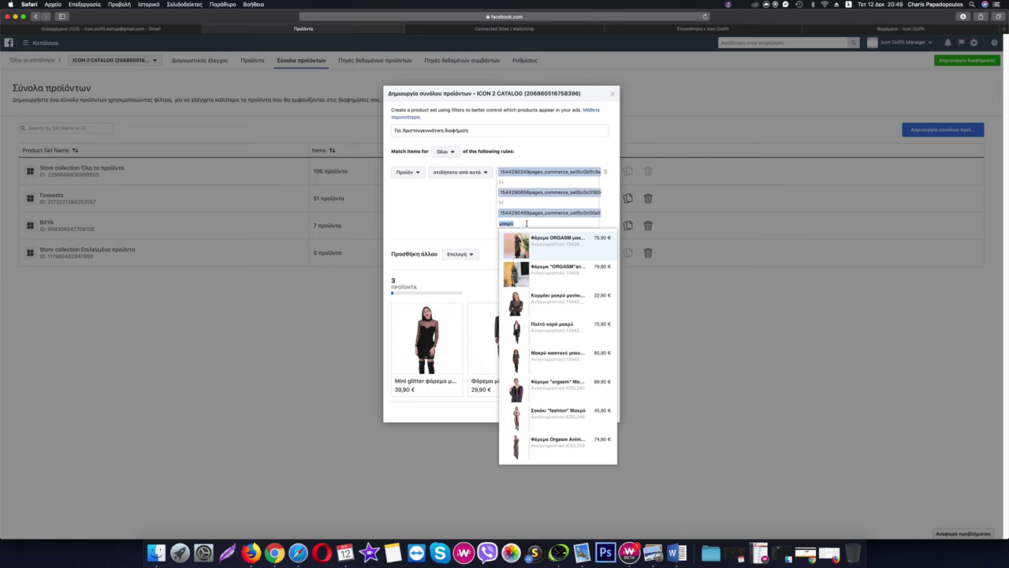
{"action": "type", "text": "φορεμα"}
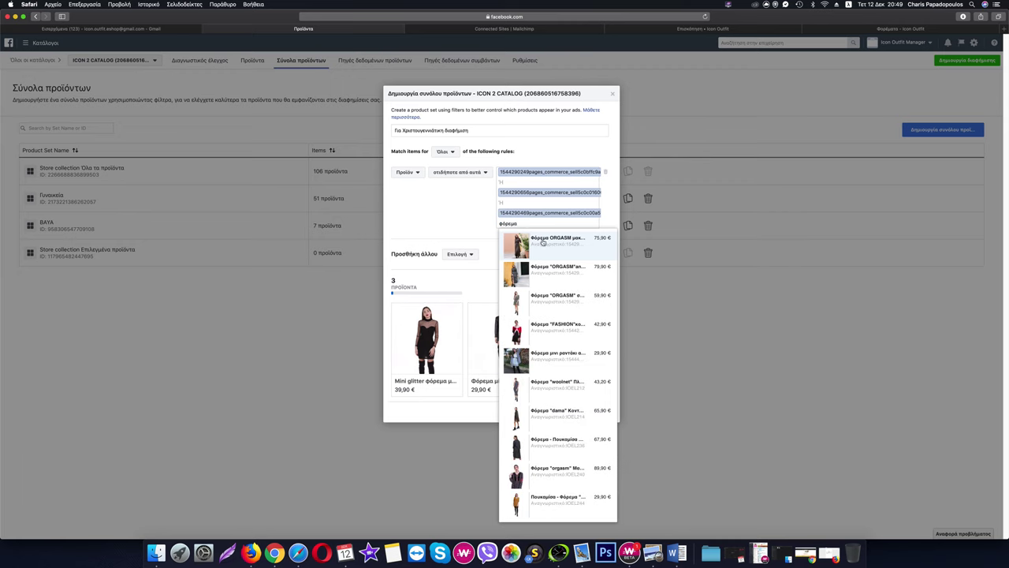
{"action": "type", "text": " or"}
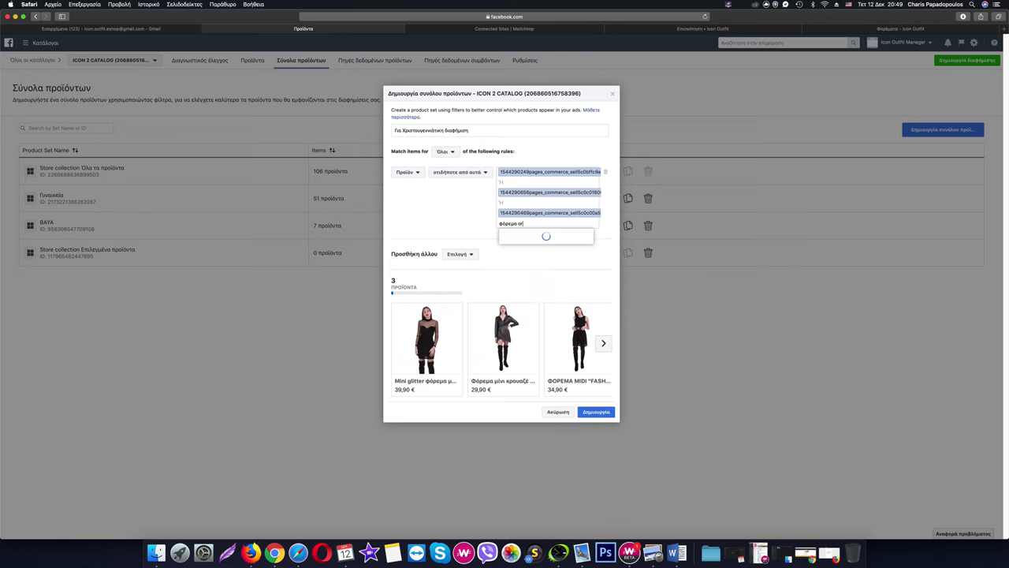
{"action": "type", "text": "g"}
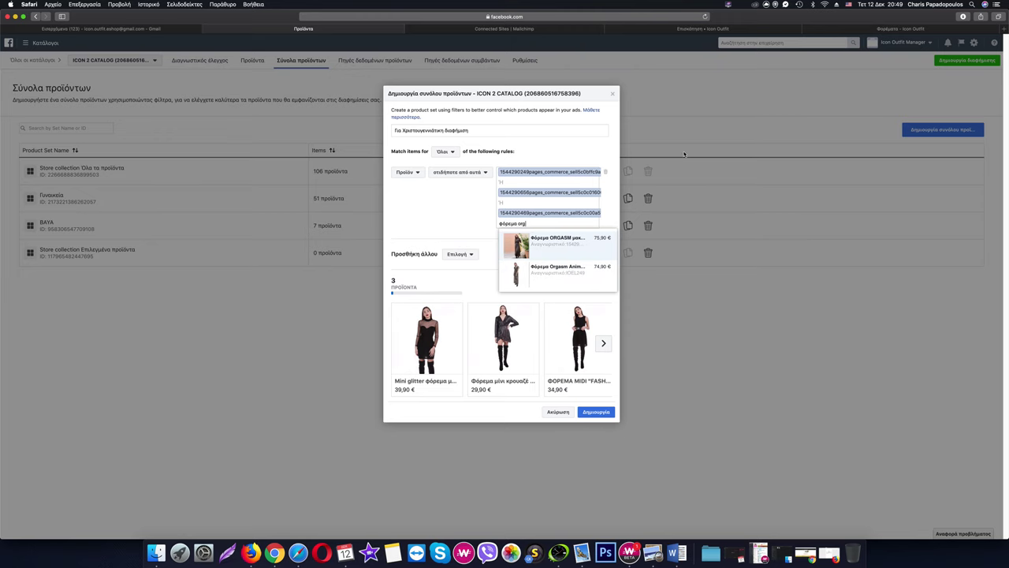
{"action": "left_click", "coordinate": [887, 30]}
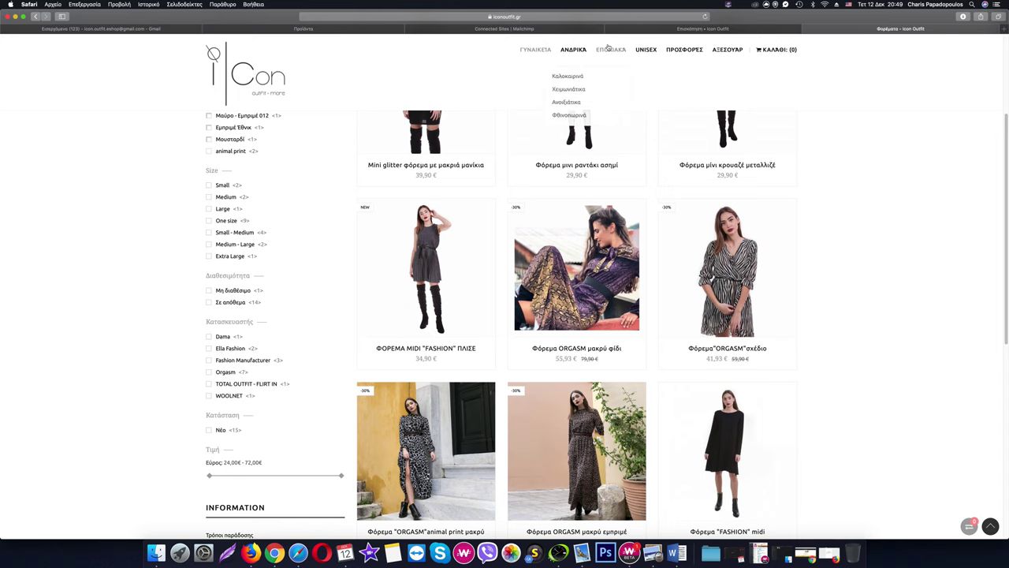
{"action": "left_click", "coordinate": [306, 29]}
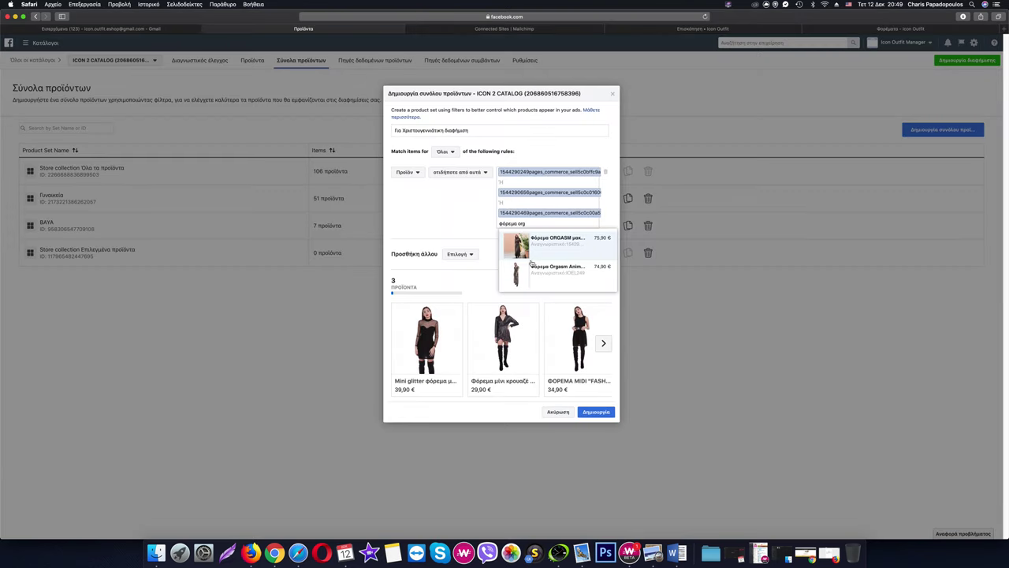
{"action": "left_click", "coordinate": [565, 246]}
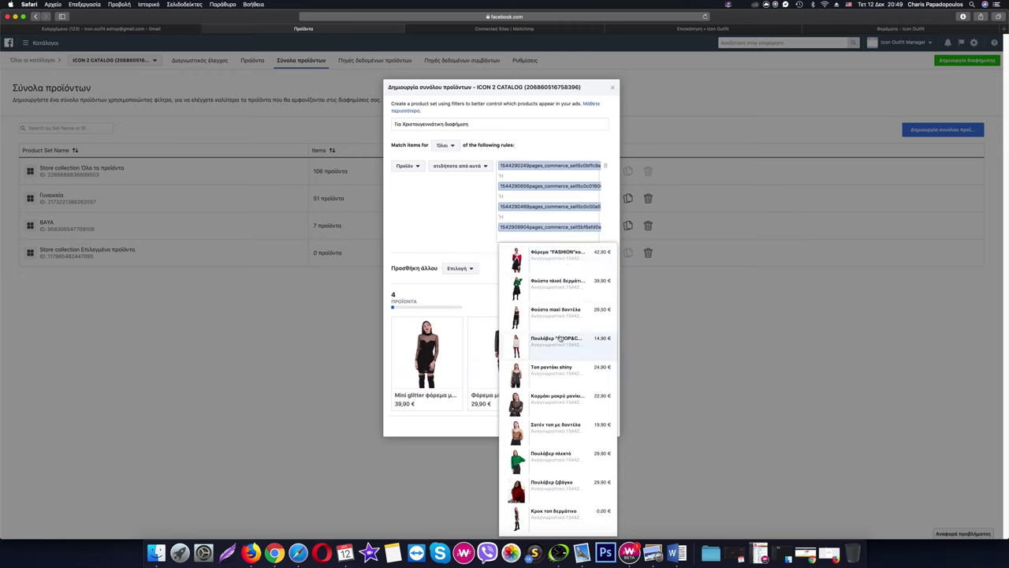
Step: Add the pleated leather skirt, the Πουλόβερ "SHOP&C..." and the Πουλόβερ ζιβάγκο to the product set
{"action": "left_click", "coordinate": [559, 288]}
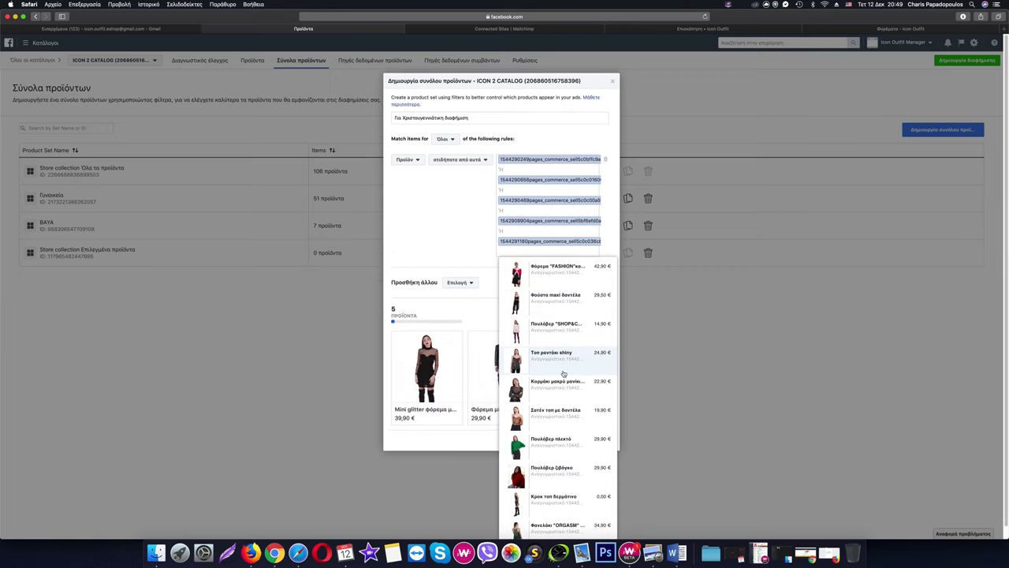
{"action": "left_click", "coordinate": [564, 338]}
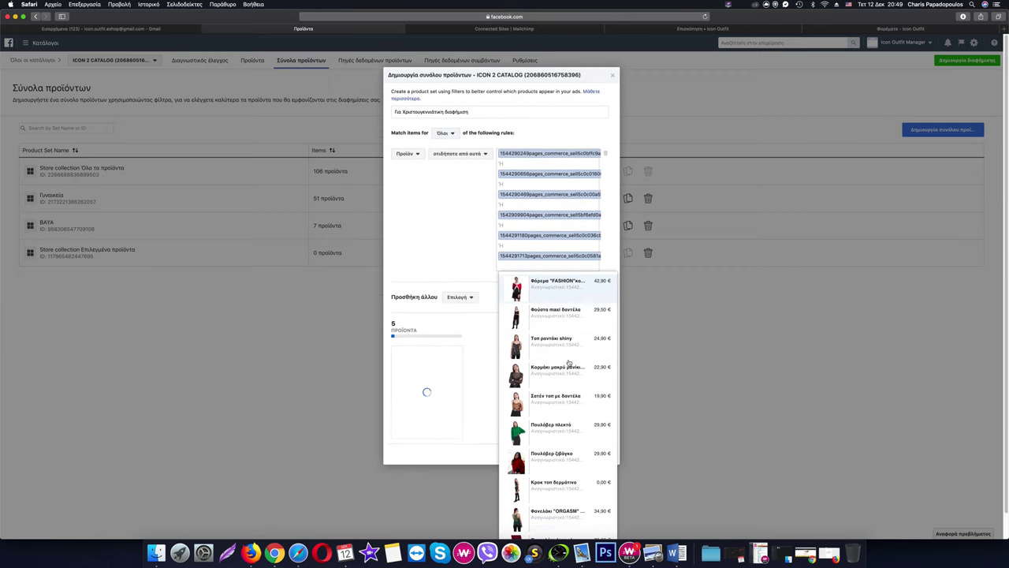
{"action": "left_click", "coordinate": [565, 432]}
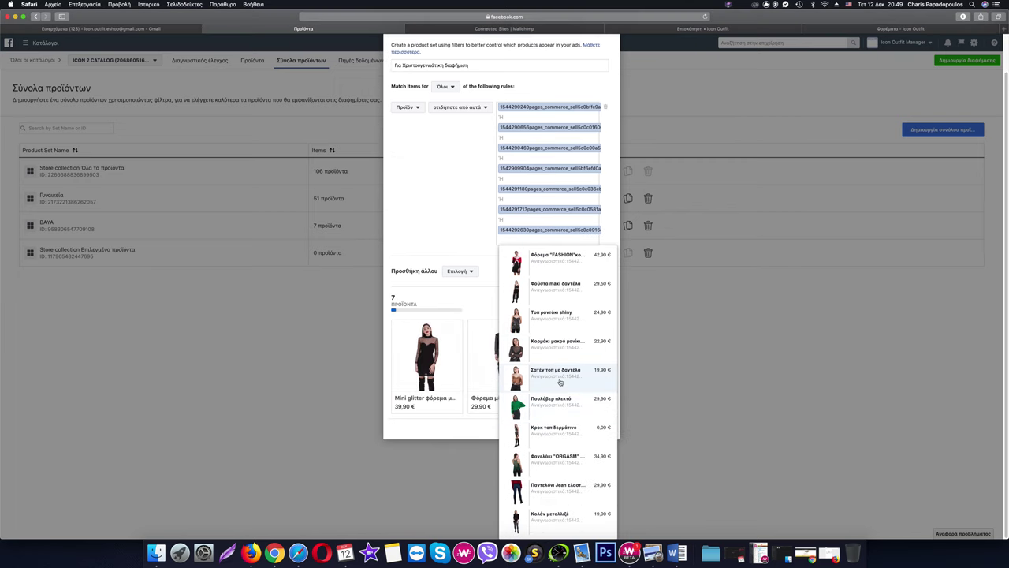
Step: Add the Σατέν τοπ με δαντέλα, the Δερμάτινο παντελόνι and the Κολάν μεταλλιζέ to the product set
{"action": "left_click", "coordinate": [559, 377]}
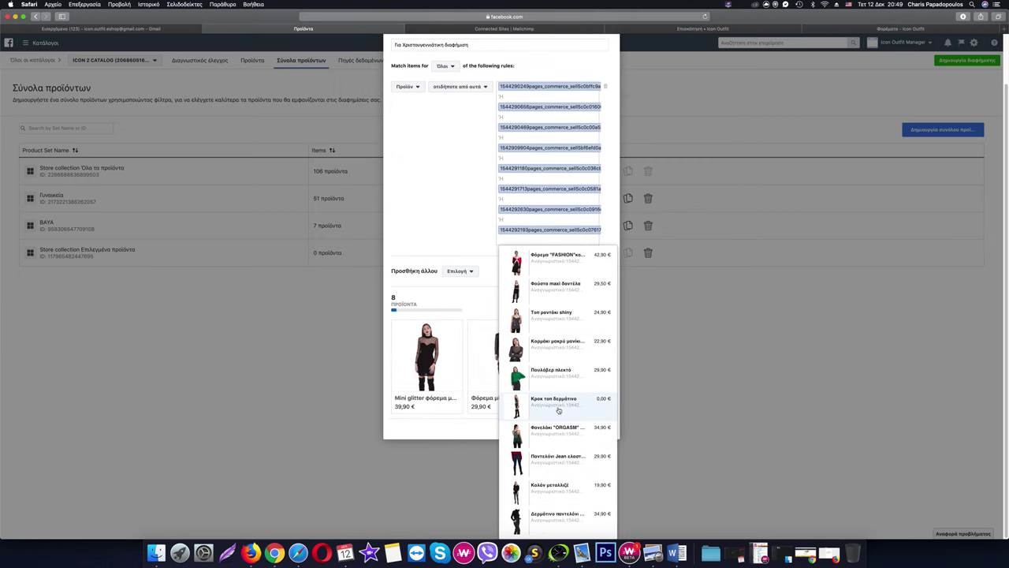
{"action": "left_click", "coordinate": [566, 526]}
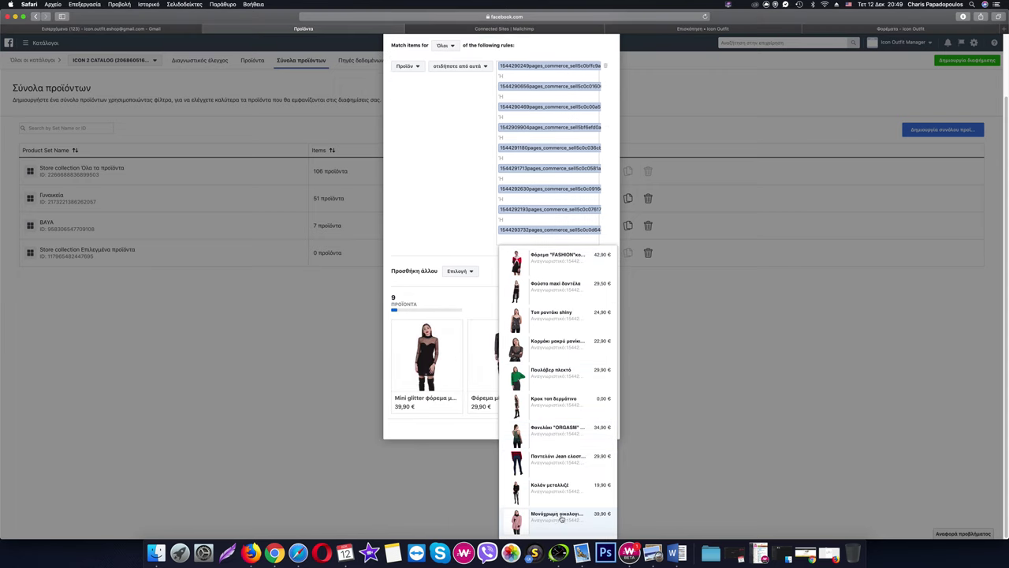
{"action": "left_click", "coordinate": [567, 495]}
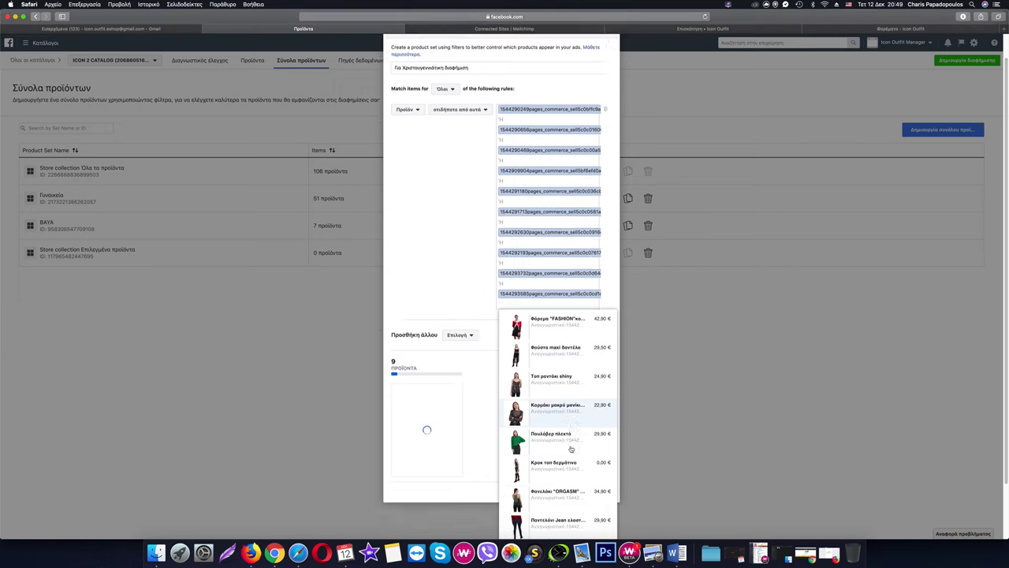
{"action": "scroll", "coordinate": [568, 465], "scroll_direction": "down", "scroll_amount": 2}
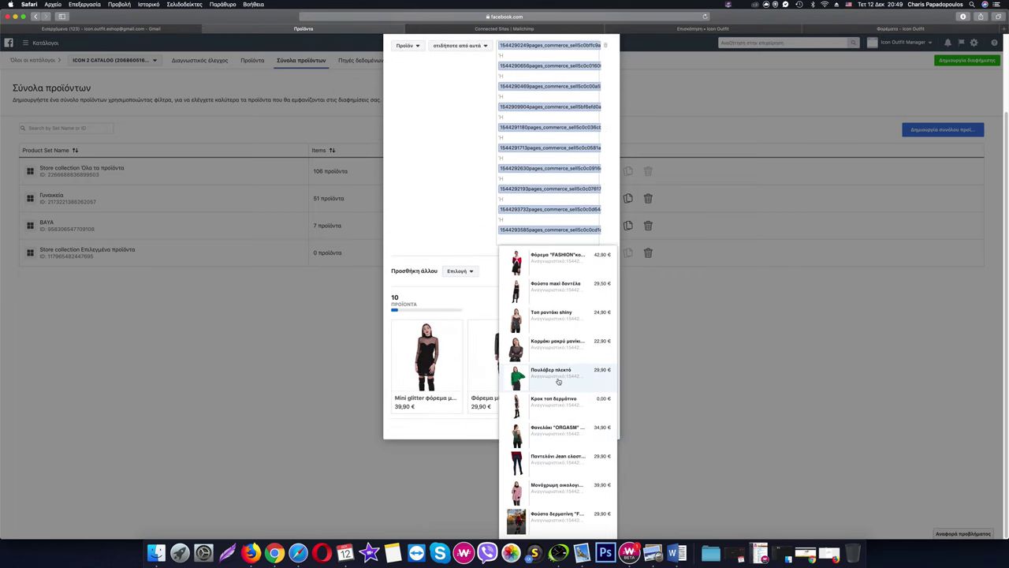
{"action": "scroll", "coordinate": [482, 293], "scroll_direction": "up", "scroll_amount": 2}
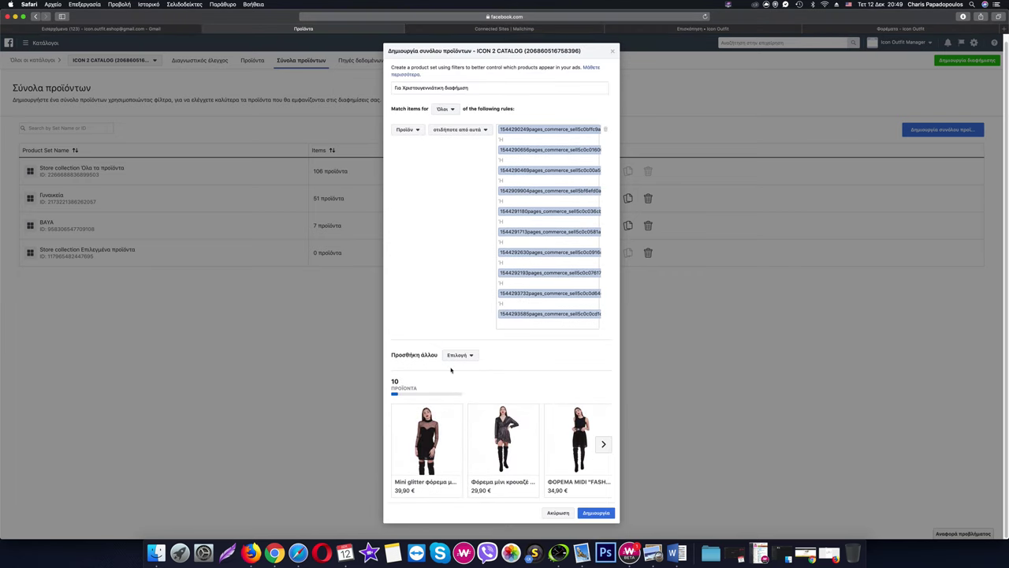
Step: Review the chosen items in the product preview and create the product set Για Χριστουγεννιάτικη διαφήμιση
{"action": "left_click", "coordinate": [604, 445]}
{"action": "left_click", "coordinate": [604, 445]}
{"action": "left_click", "coordinate": [604, 444]}
{"action": "left_click", "coordinate": [604, 445]}
{"action": "left_click", "coordinate": [604, 444]}
{"action": "left_click", "coordinate": [605, 445]}
{"action": "left_click", "coordinate": [604, 445]}
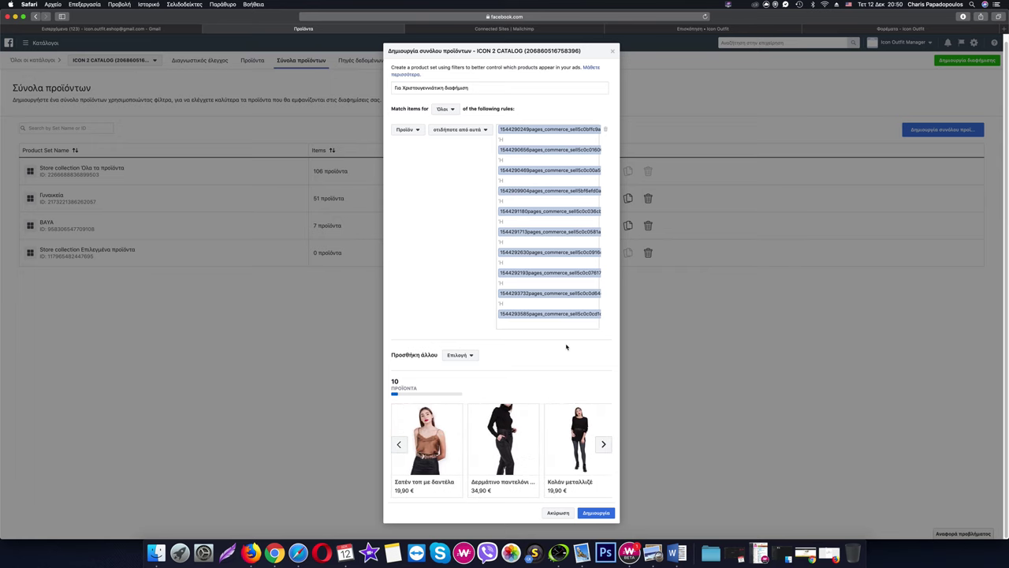
{"action": "left_click", "coordinate": [597, 514]}
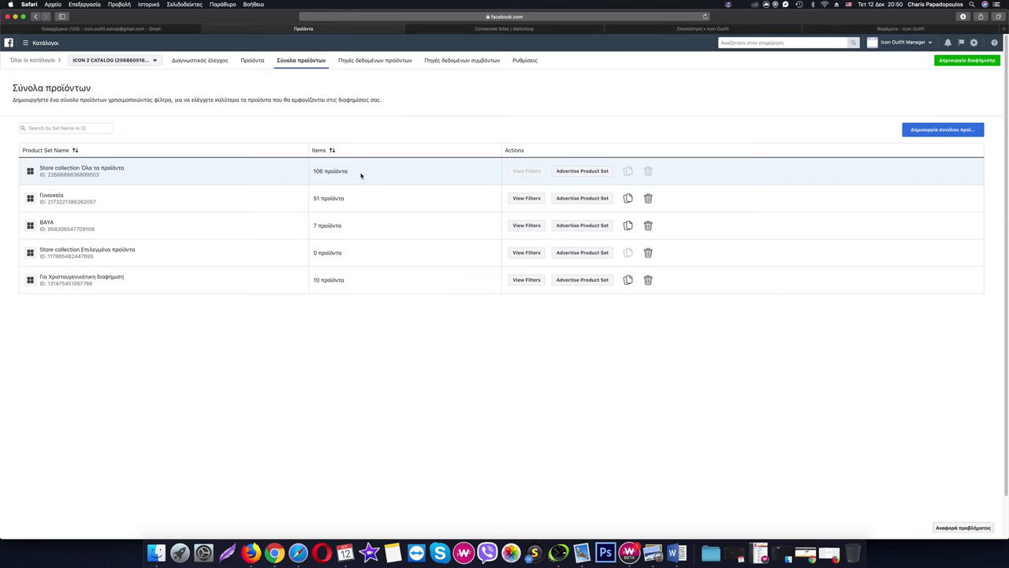
Step: Go to Ads Manager (Διαχείριση διαφημίσεων) and switch to the ICON OUTFIT BUSINESS ad account
{"action": "left_click", "coordinate": [26, 42]}
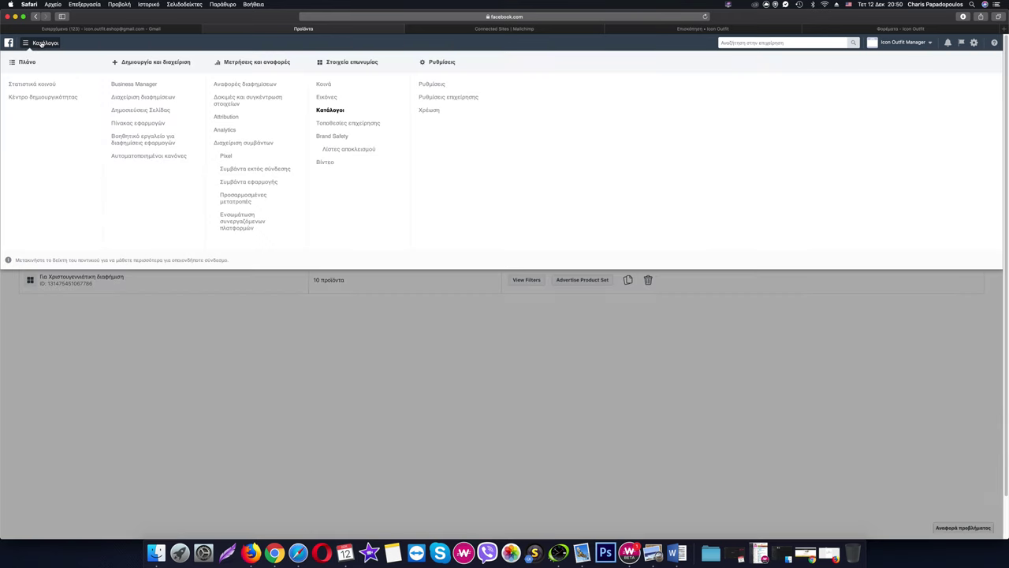
{"action": "left_click", "coordinate": [144, 97]}
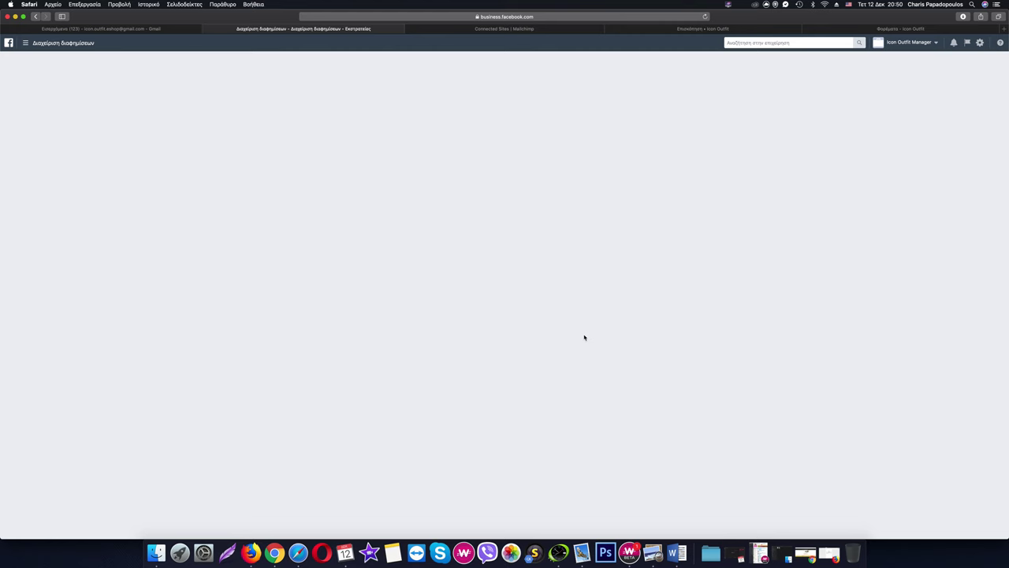
{"action": "left_click", "coordinate": [705, 17]}
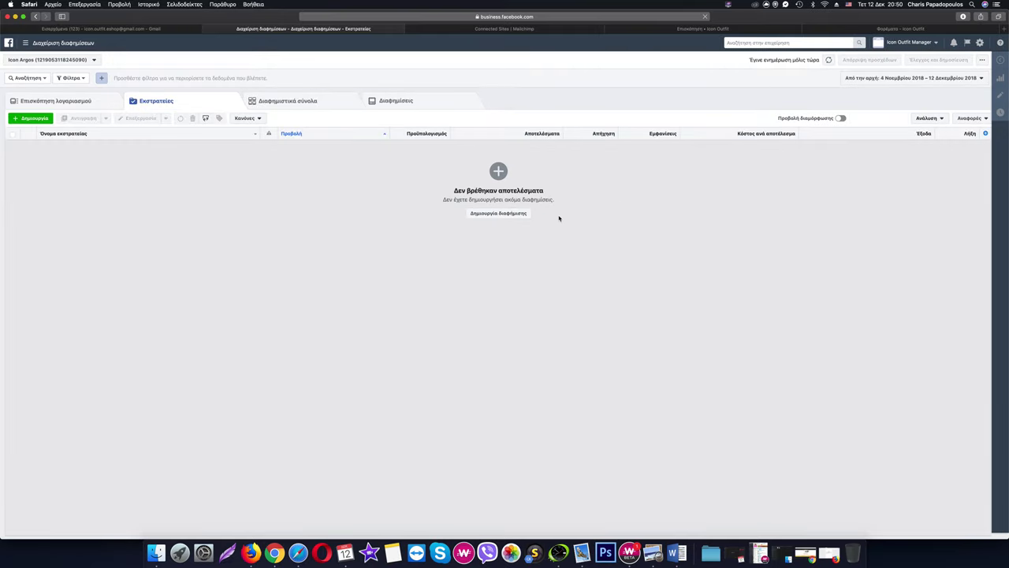
{"action": "left_click", "coordinate": [73, 61]}
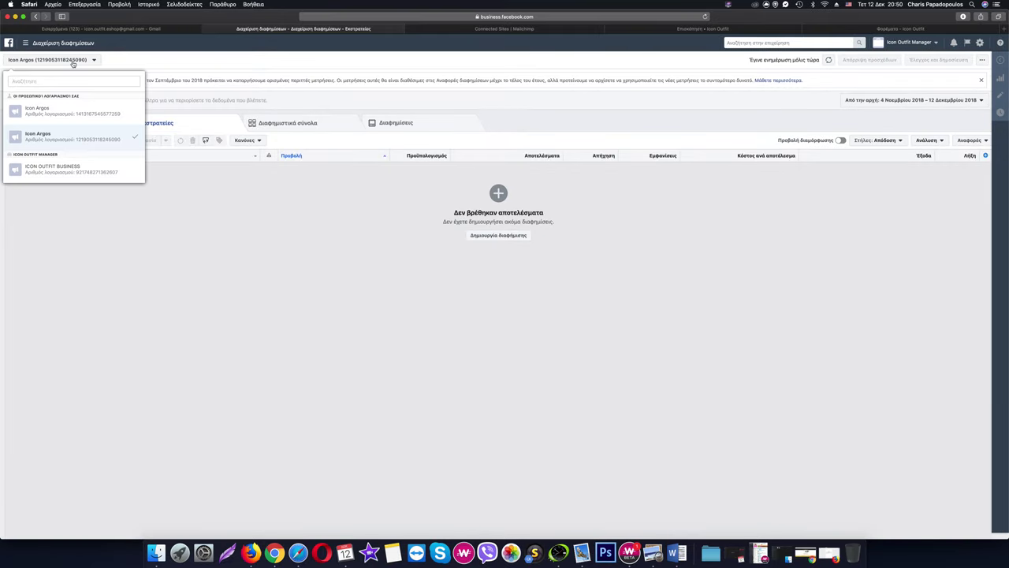
{"action": "left_click", "coordinate": [73, 61]}
{"action": "left_click", "coordinate": [38, 61]}
{"action": "left_click", "coordinate": [47, 172]}
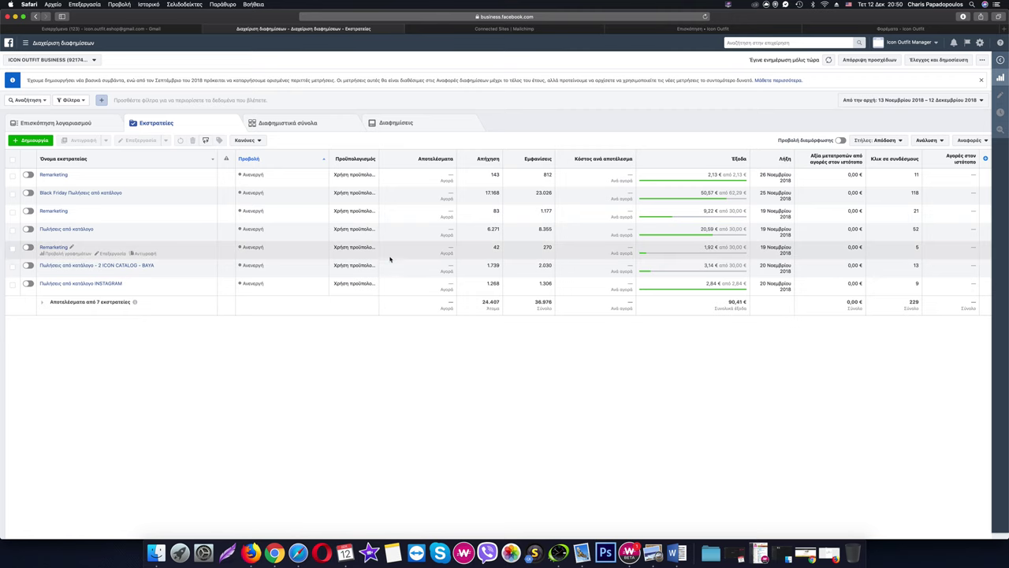
Step: Start a new campaign with the Πωλήσεις από κατάλογο objective, named "Πωλήσεις από κατάλογο Χριστούγεννα", keeping ICON 2 CATALOG as its catalogue
{"action": "left_click", "coordinate": [22, 142]}
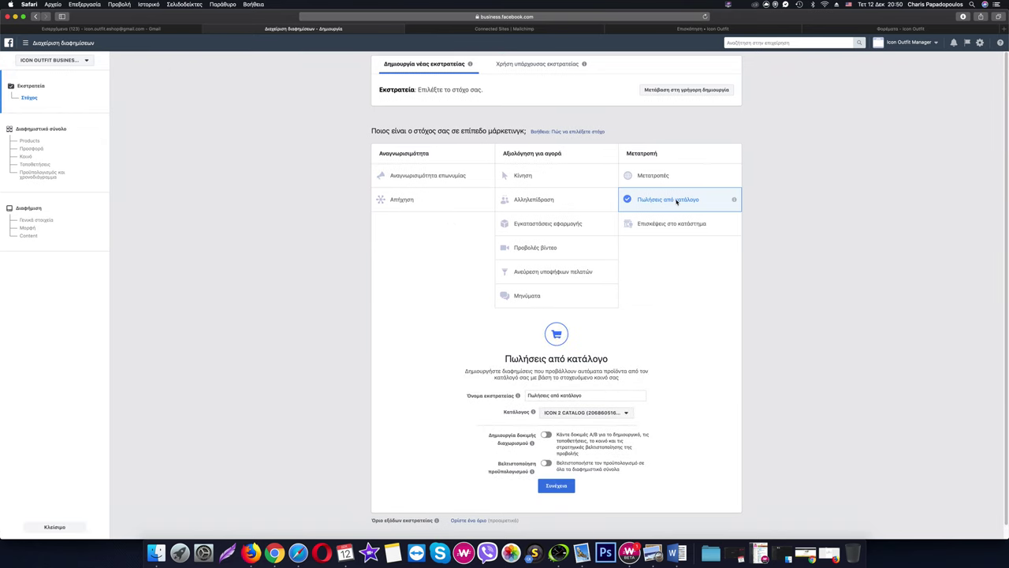
{"action": "scroll", "coordinate": [678, 197], "scroll_direction": "down", "scroll_amount": 1}
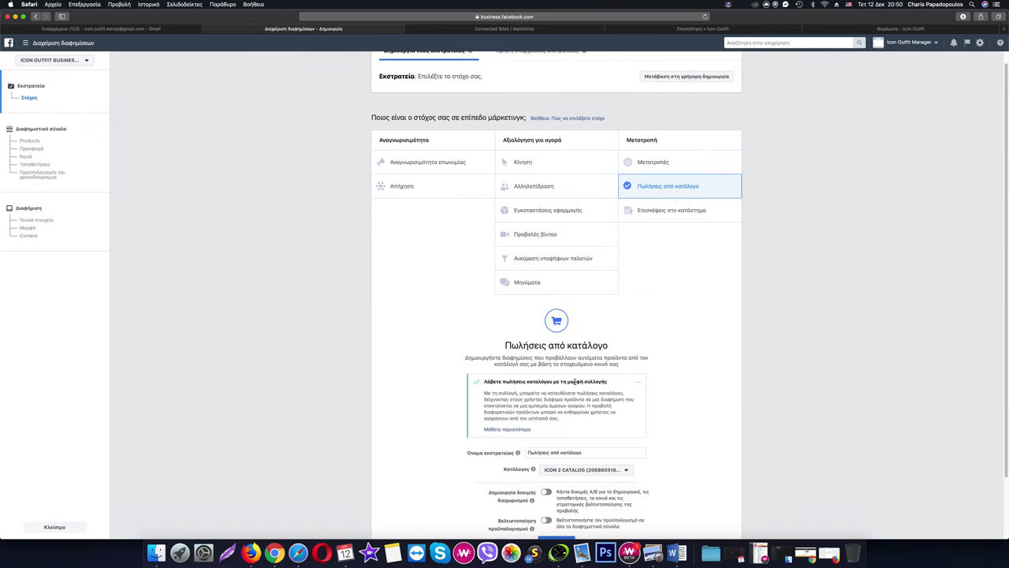
{"action": "scroll", "coordinate": [627, 415], "scroll_direction": "down", "scroll_amount": 3}
{"action": "left_click", "coordinate": [599, 380]}
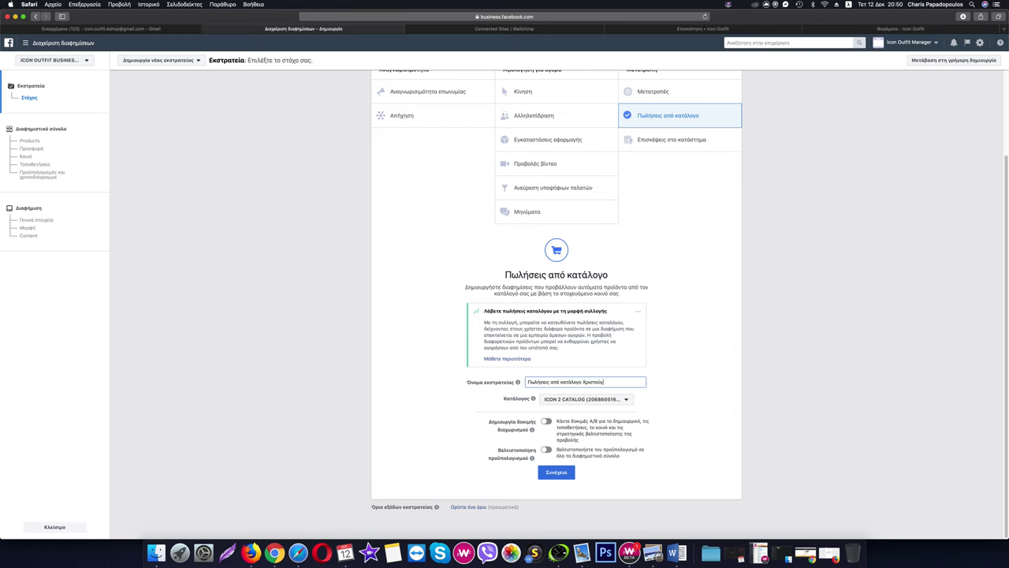
{"action": "left_click", "coordinate": [598, 400]}
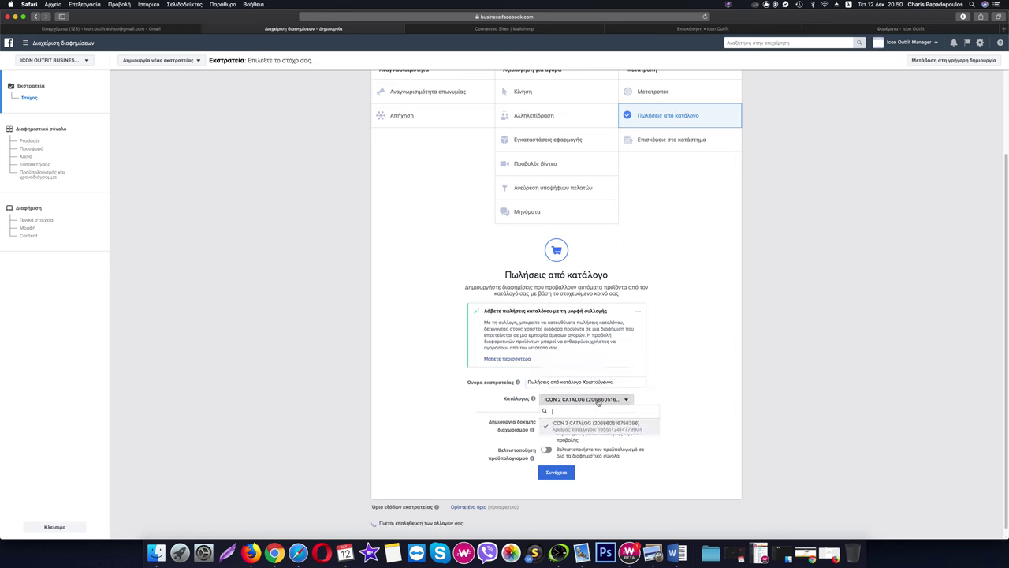
{"action": "left_click", "coordinate": [597, 400]}
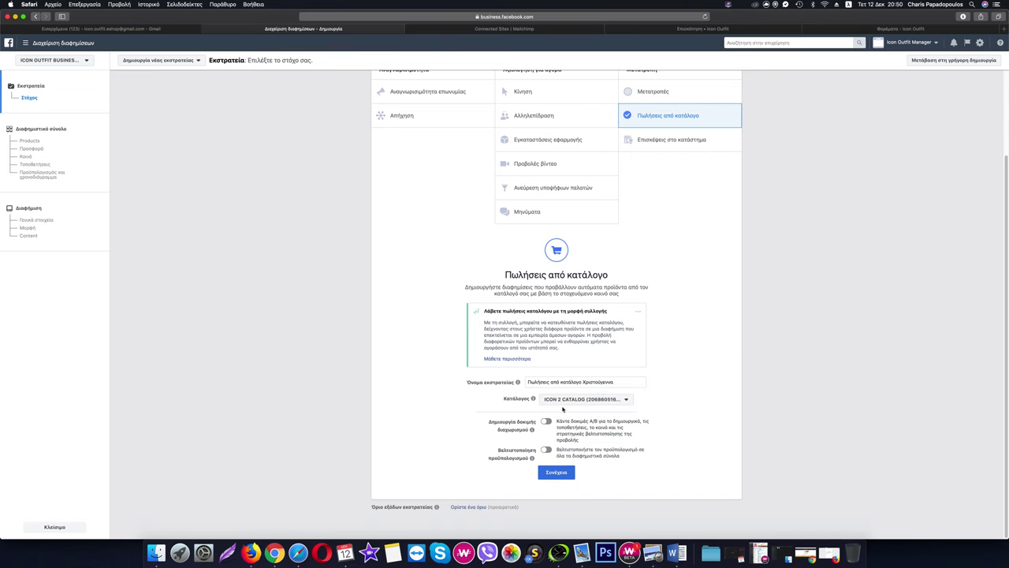
Step: Continue to the ad set and choose Για Χριστουγεννιάτικη διαφήμιση as its product set
{"action": "left_click", "coordinate": [556, 473]}
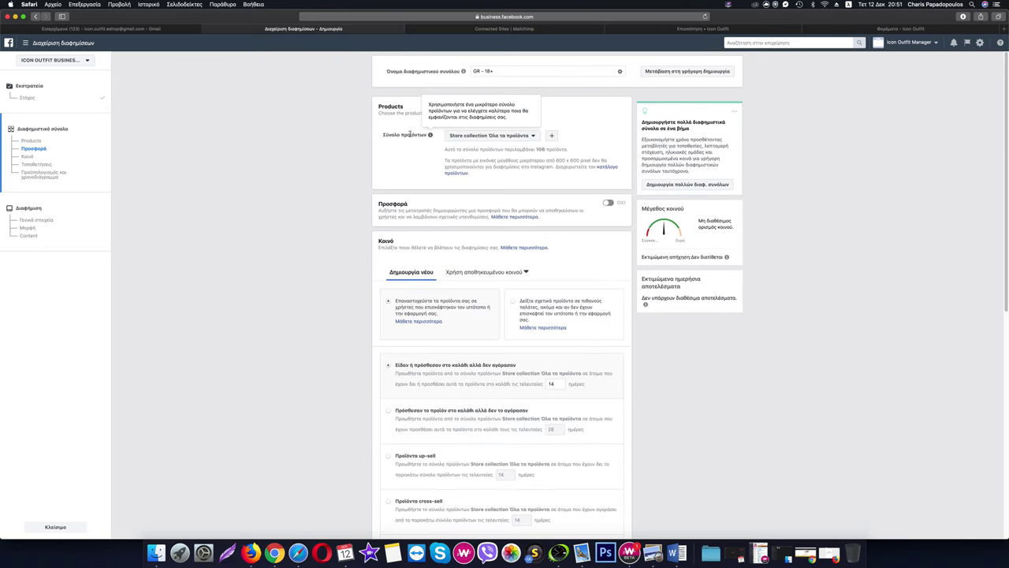
{"action": "left_click", "coordinate": [508, 137]}
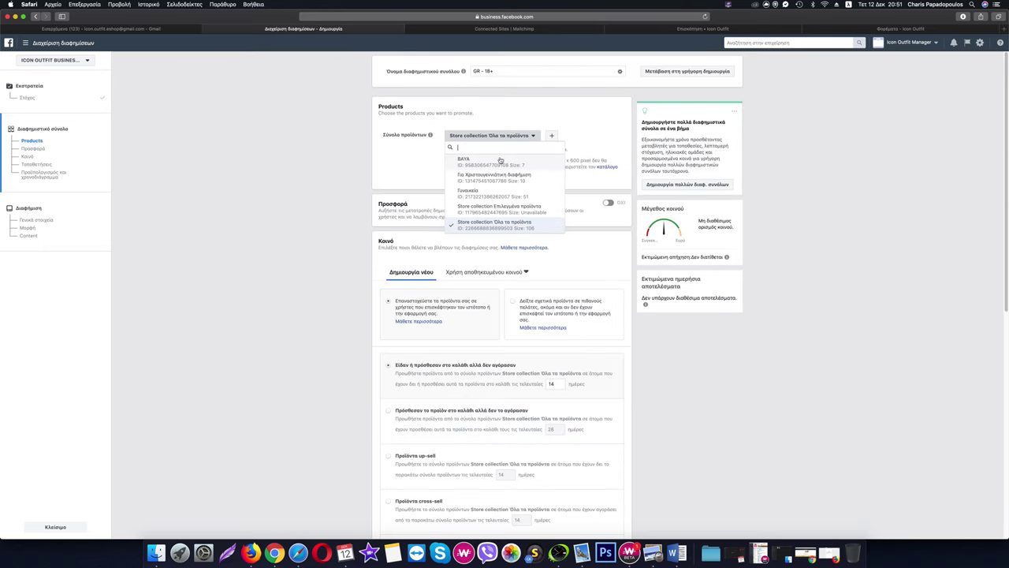
{"action": "left_click", "coordinate": [505, 178]}
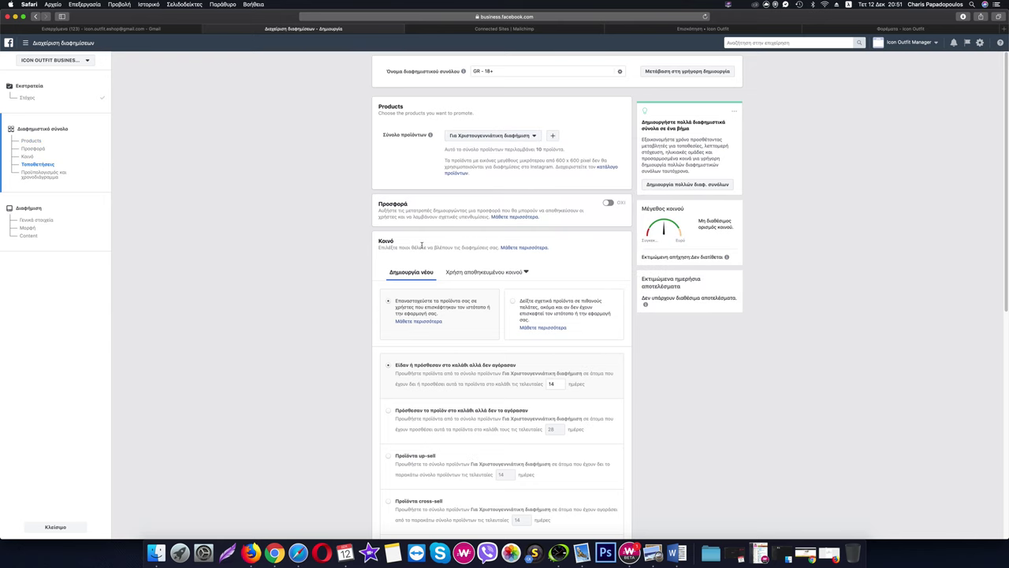
Step: Set the audience to show related products to potential customers (πιθανούς πελάτες) and limit it to women (Γυναίκες)
{"action": "scroll", "coordinate": [471, 254], "scroll_direction": "down", "scroll_amount": 1}
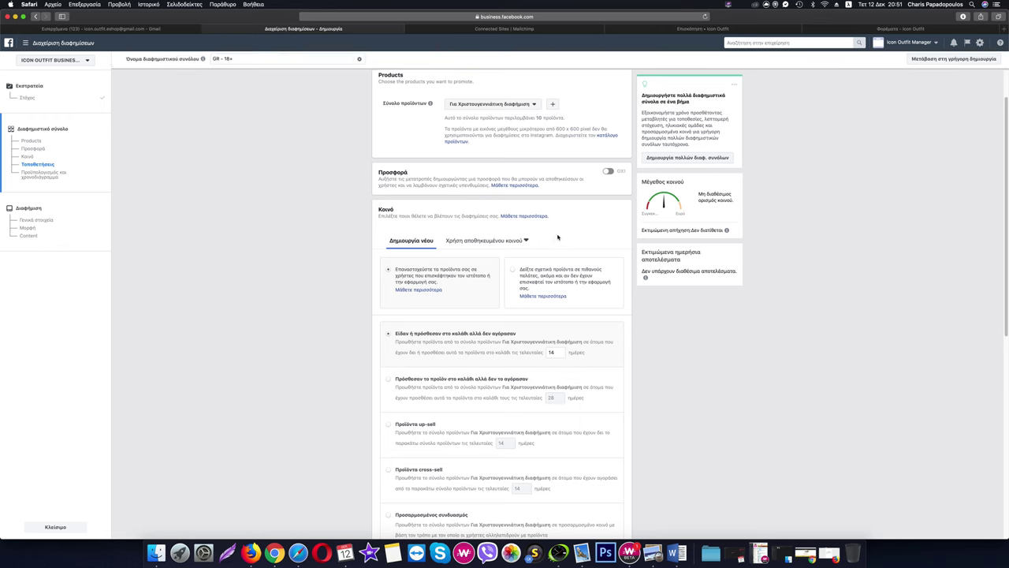
{"action": "left_click", "coordinate": [514, 270]}
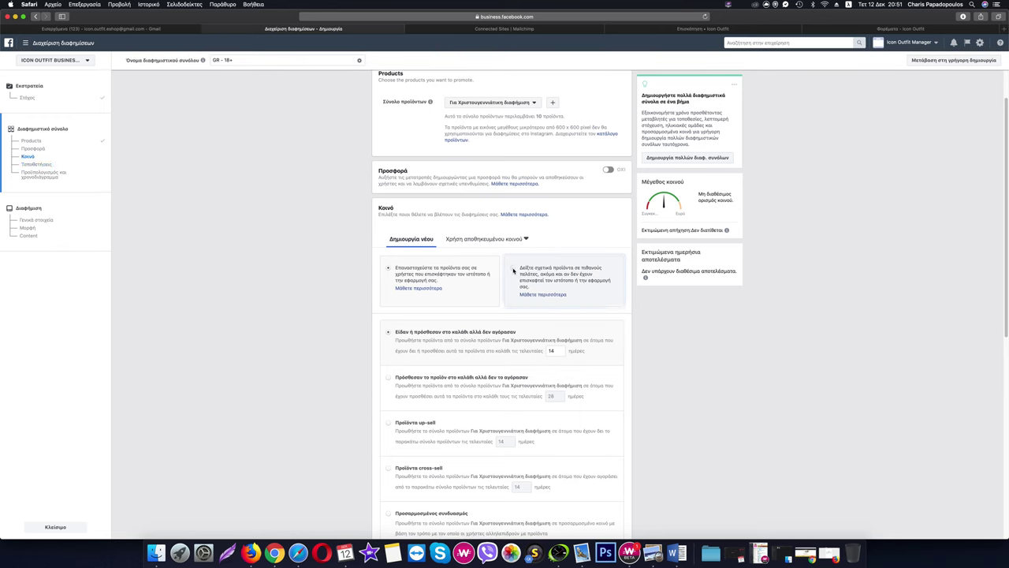
{"action": "scroll", "coordinate": [576, 265], "scroll_direction": "down", "scroll_amount": 4}
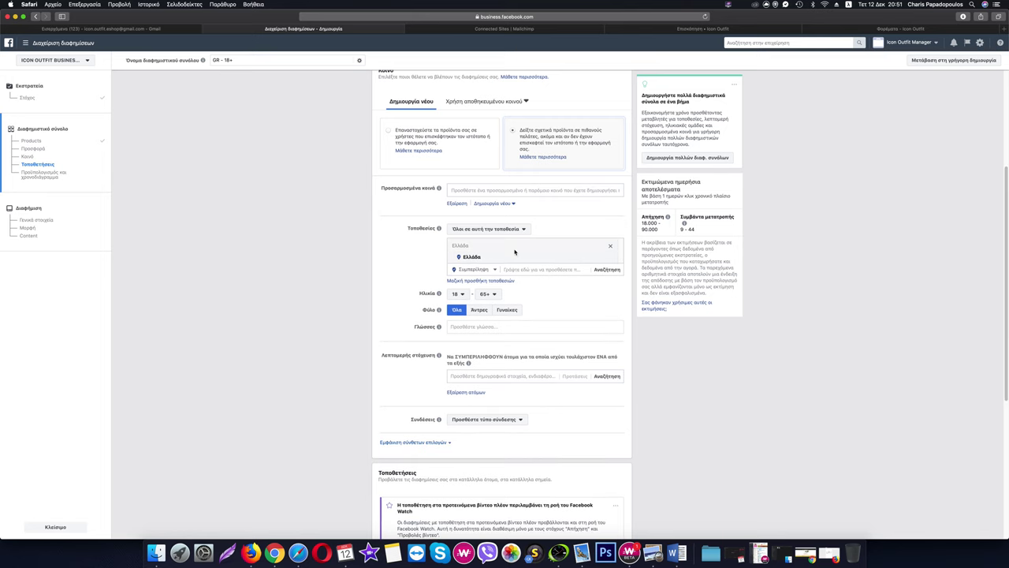
{"action": "left_click", "coordinate": [506, 310]}
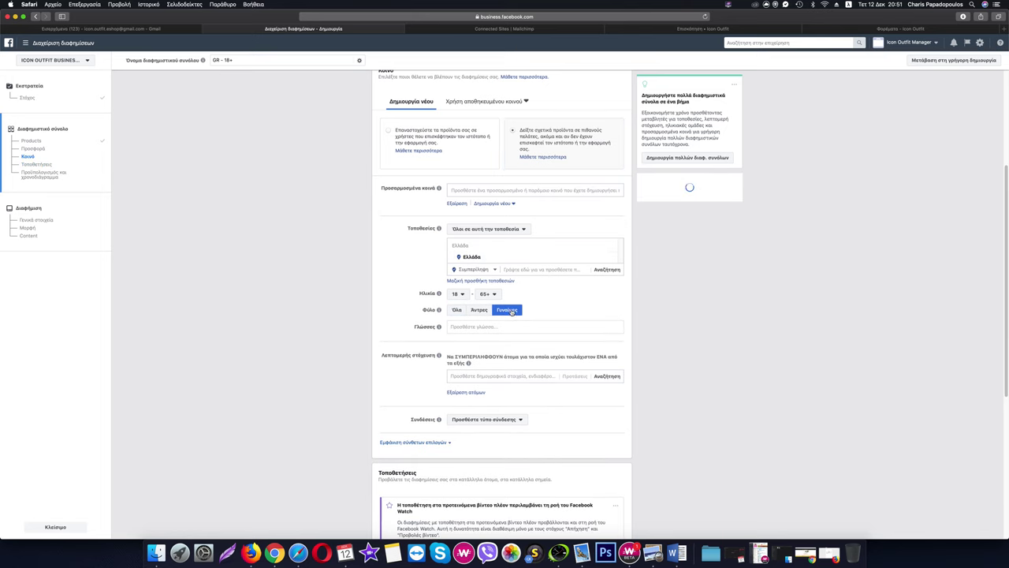
Step: Set the audience's age range to 23–50
{"action": "scroll", "coordinate": [489, 291], "scroll_direction": "down", "scroll_amount": 1}
{"action": "left_click", "coordinate": [458, 274]}
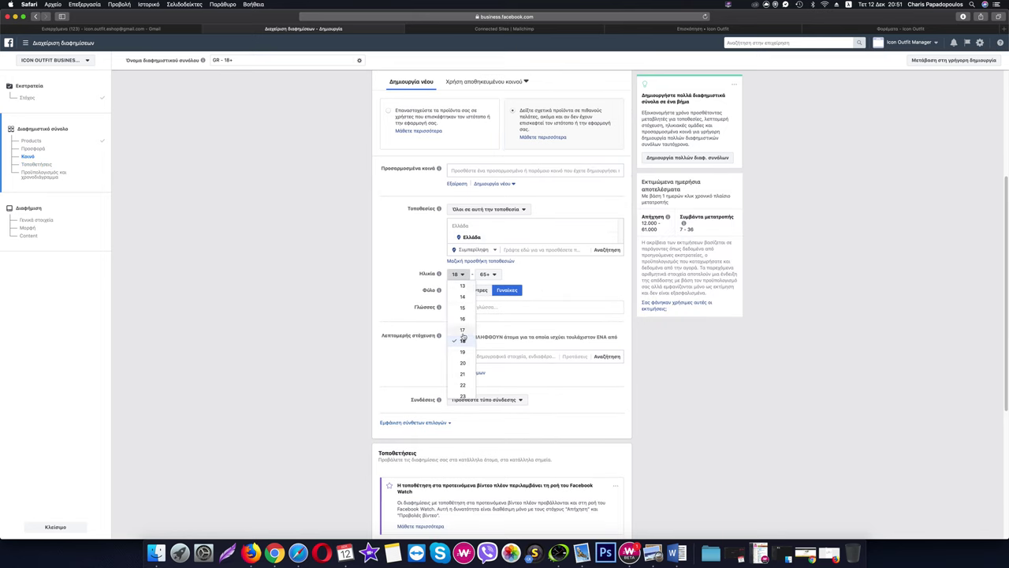
{"action": "left_click", "coordinate": [463, 379]}
{"action": "left_click", "coordinate": [485, 273]}
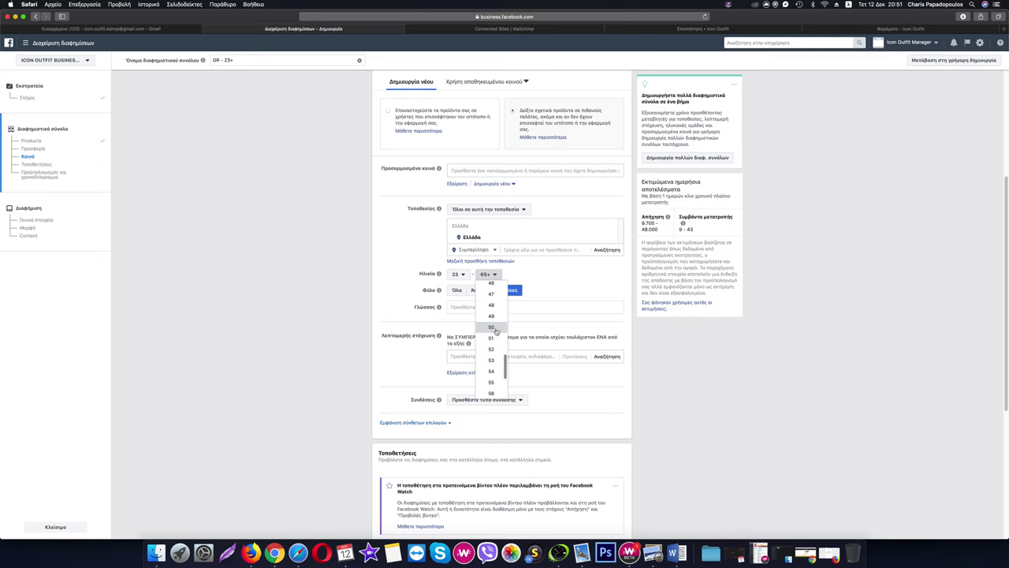
{"action": "left_click", "coordinate": [491, 318]}
Step: Add Αγορές και μόδα, Διαδικτυακές αγορές, Ρουχισμός and the behaviour Αγοραστές που αλληλεπίδρασαν to the detailed targeting
{"action": "scroll", "coordinate": [565, 285], "scroll_direction": "down", "scroll_amount": 3}
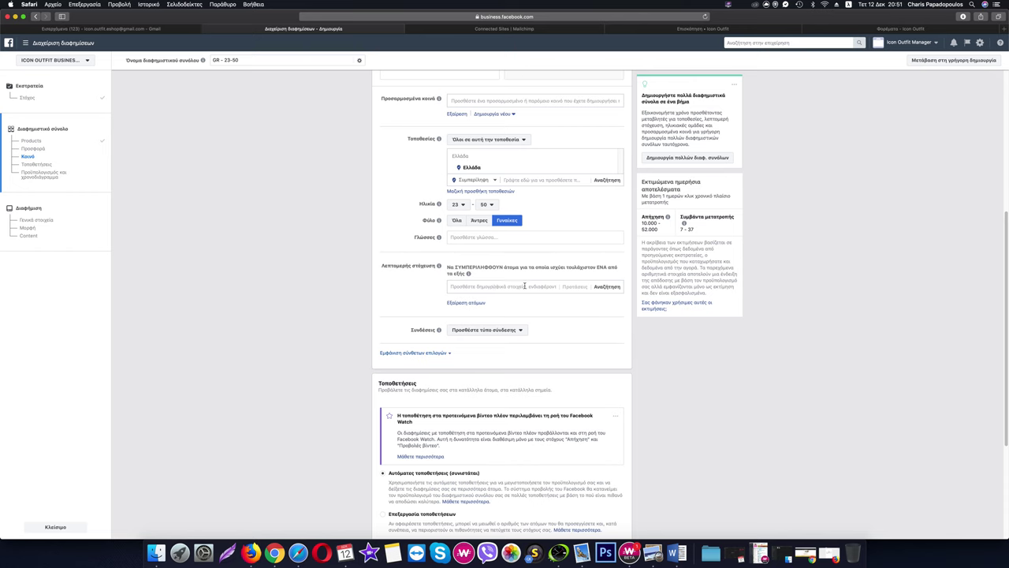
{"action": "type", "text": "αγορες"}
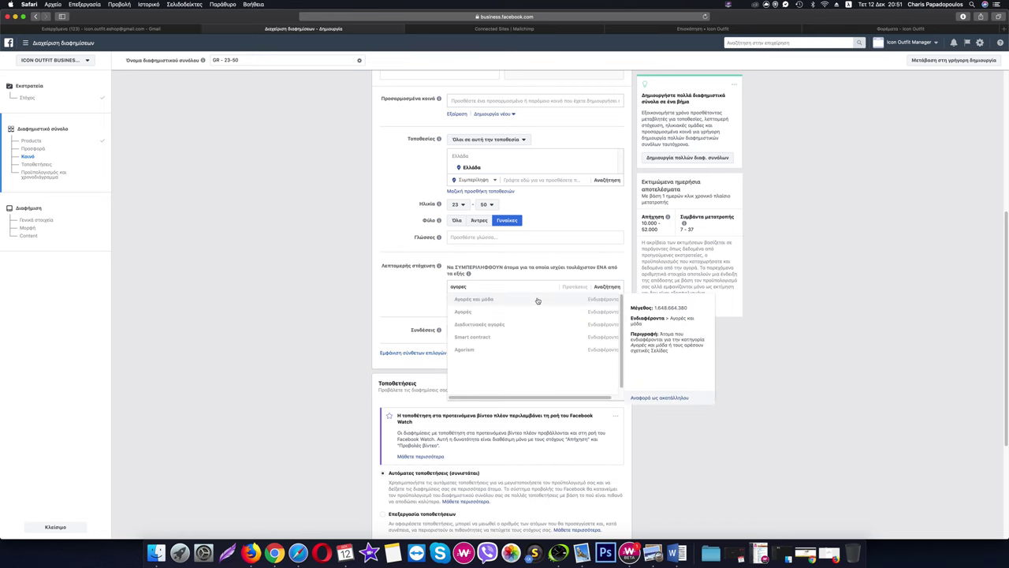
{"action": "left_click", "coordinate": [538, 300]}
{"action": "left_click", "coordinate": [575, 316]}
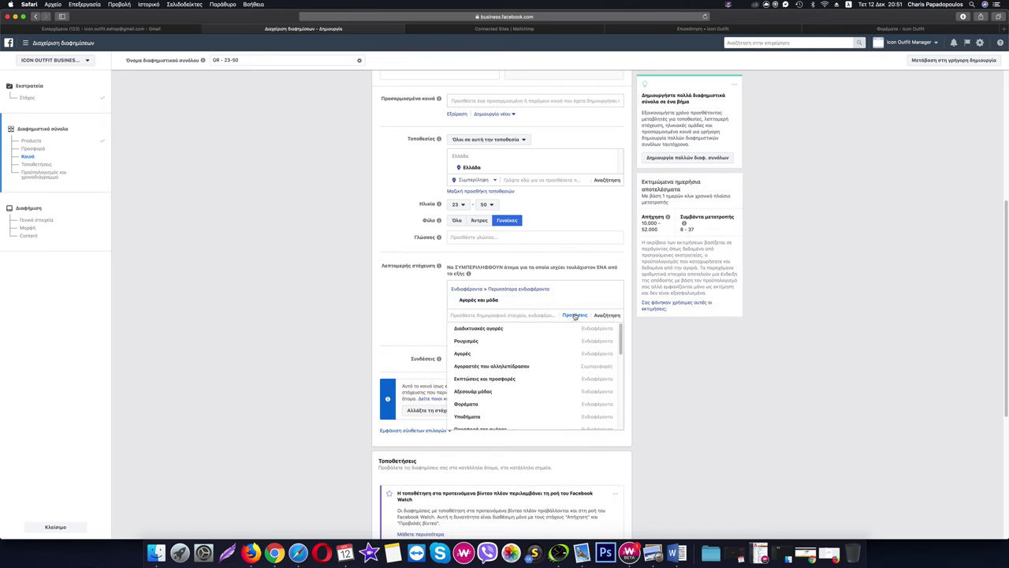
{"action": "left_click", "coordinate": [499, 329]}
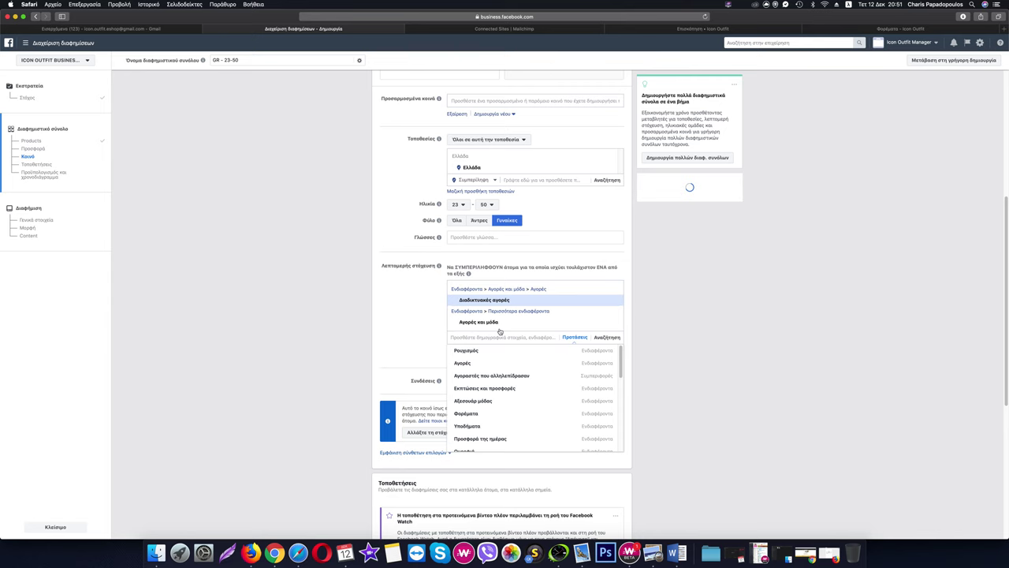
{"action": "left_click", "coordinate": [492, 352]}
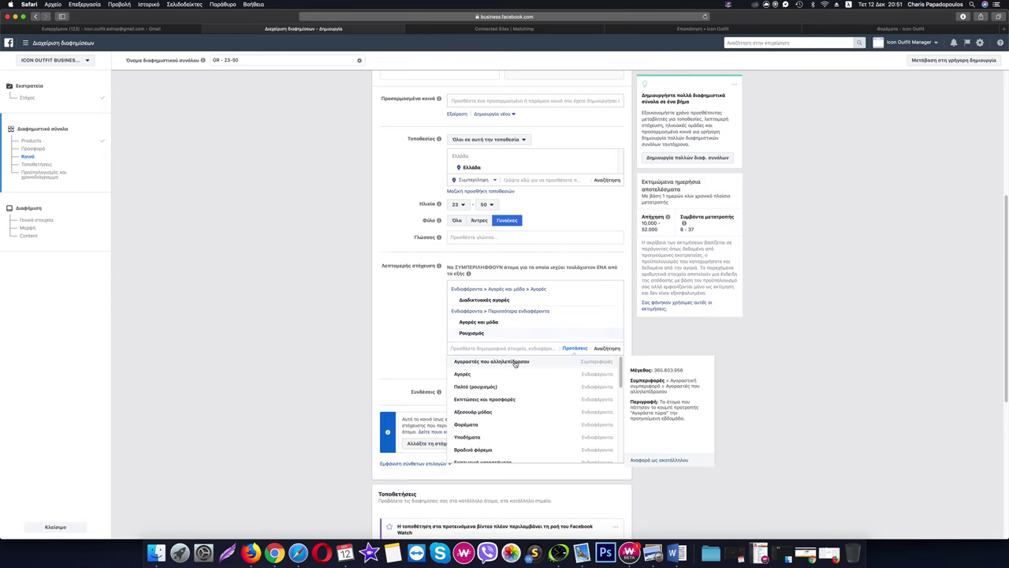
{"action": "left_click", "coordinate": [505, 362]}
Step: Add the suggested interests Αγορές and Φορέματα to the detailed targeting
{"action": "scroll", "coordinate": [405, 342], "scroll_direction": "down", "scroll_amount": 2}
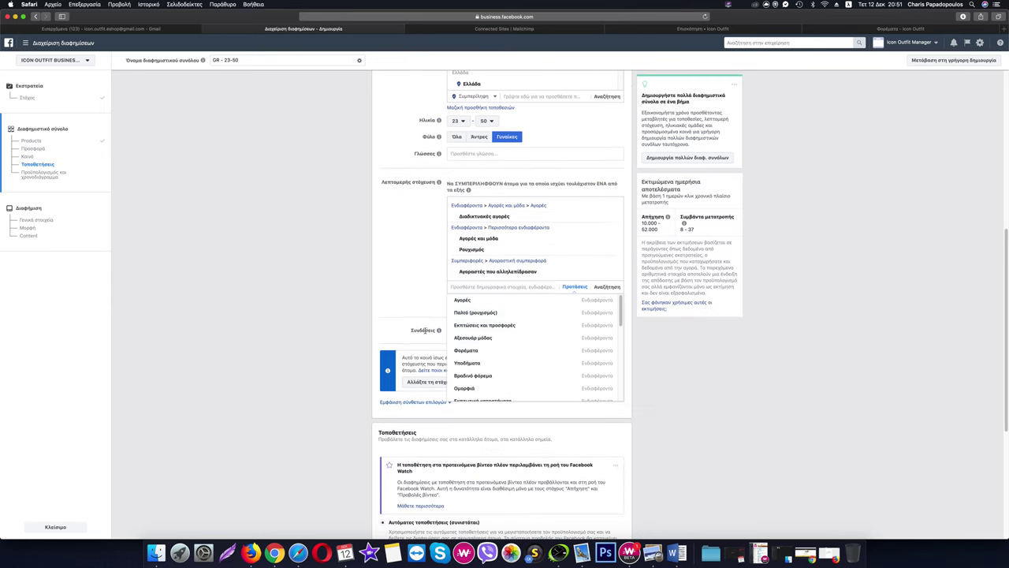
{"action": "left_click", "coordinate": [484, 304]}
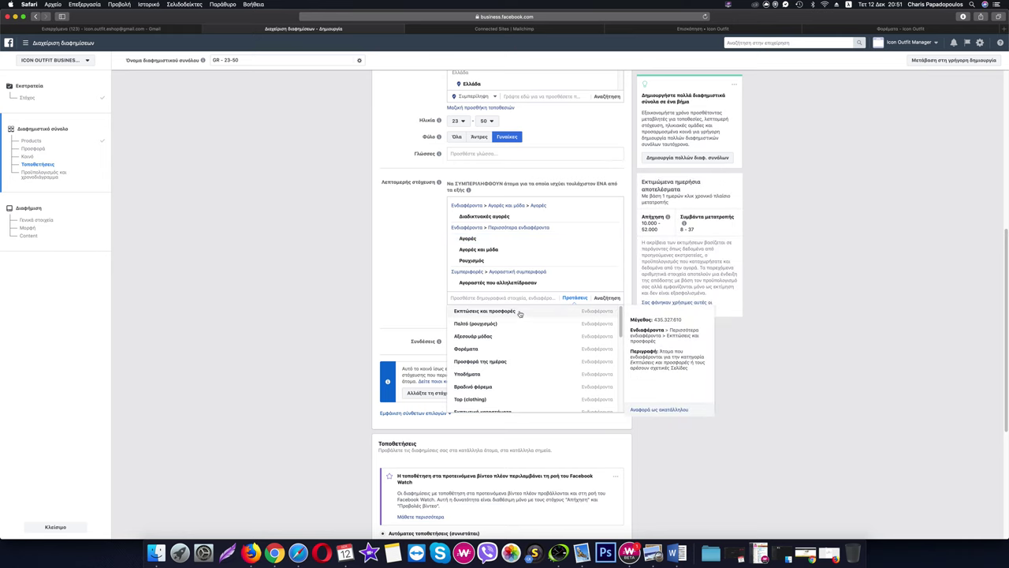
{"action": "left_click", "coordinate": [481, 347]}
Step: Look through the remaining targeting suggestions and add the interests Μπουτίκ and Βραδινό φόρεμα
{"action": "mouse_move", "coordinate": [533, 352]}
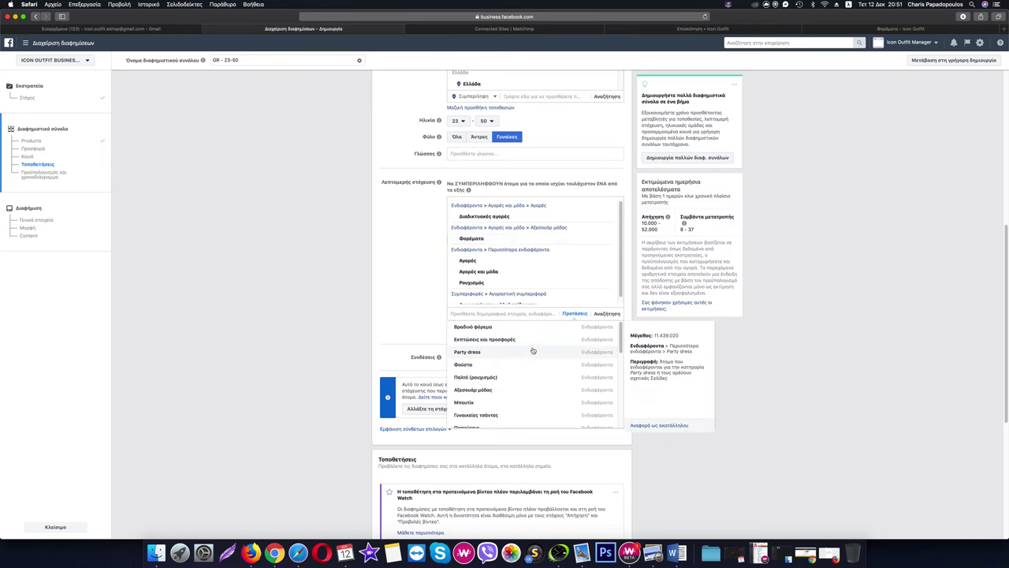
{"action": "scroll", "coordinate": [539, 351], "scroll_direction": "down", "scroll_amount": 2}
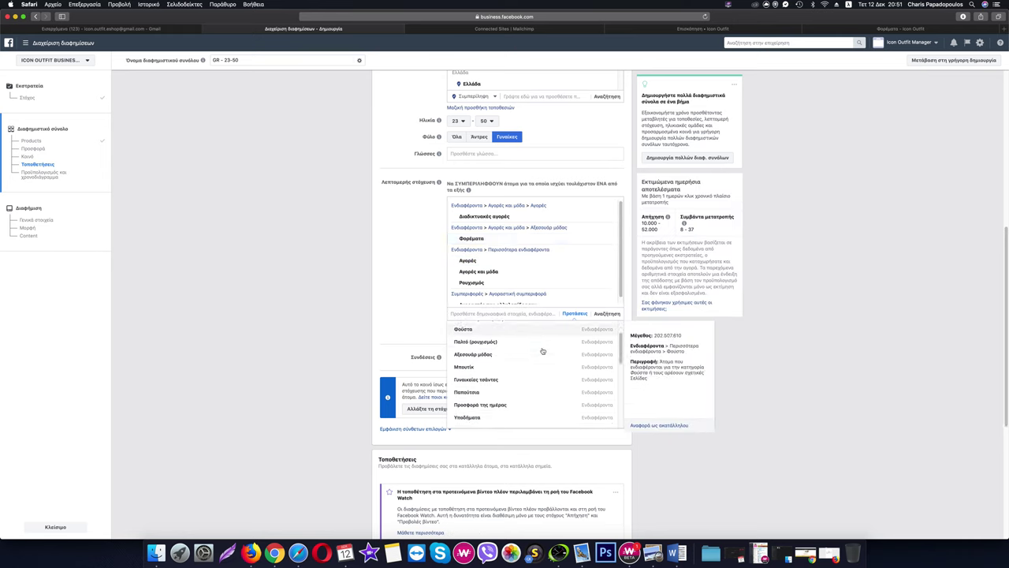
{"action": "scroll", "coordinate": [542, 351], "scroll_direction": "down", "scroll_amount": 5}
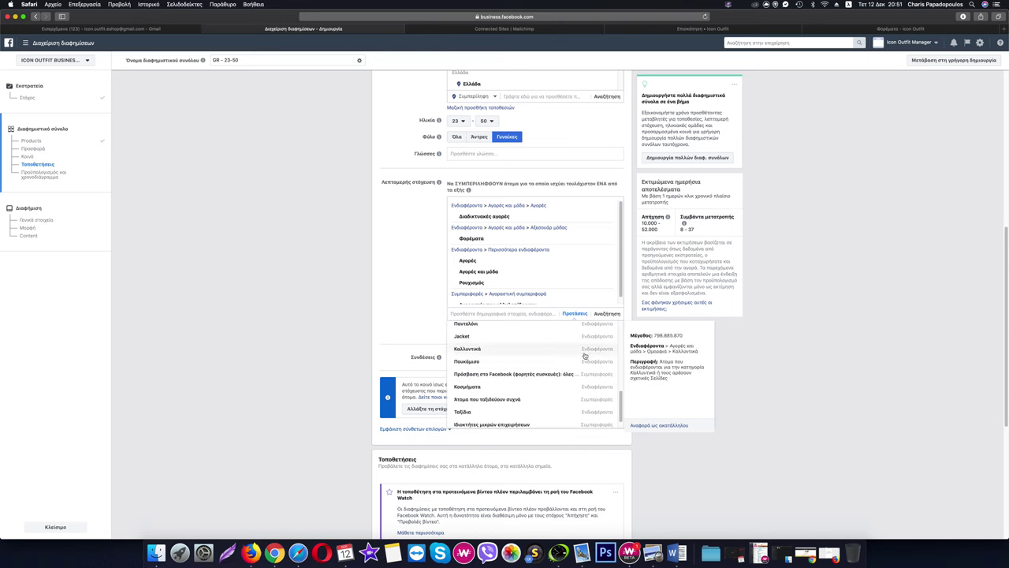
{"action": "scroll", "coordinate": [783, 324], "scroll_direction": "up", "scroll_amount": 5}
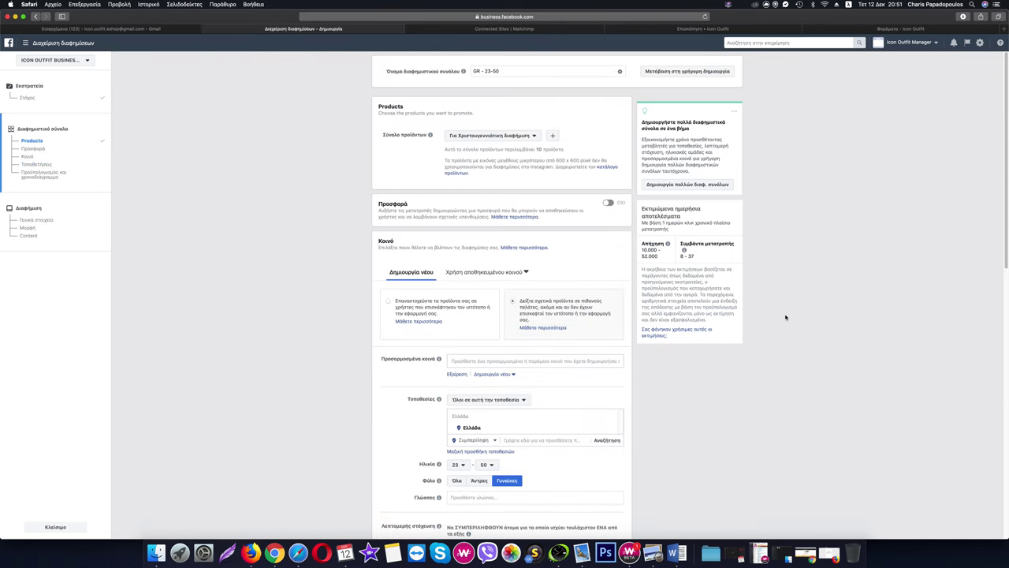
{"action": "scroll", "coordinate": [786, 317], "scroll_direction": "down", "scroll_amount": 3}
{"action": "scroll", "coordinate": [757, 323], "scroll_direction": "down", "scroll_amount": 3}
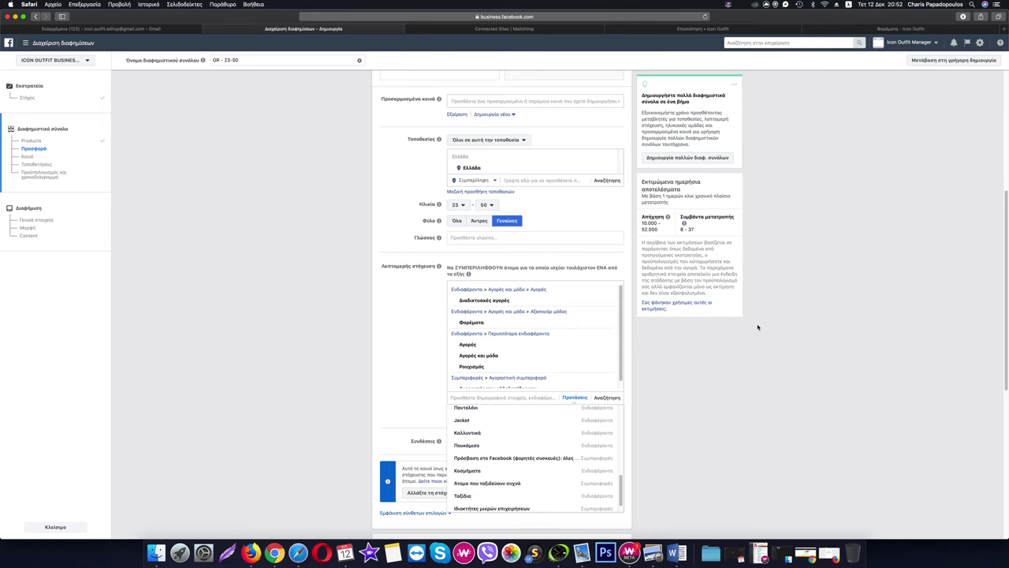
{"action": "mouse_move", "coordinate": [511, 334]}
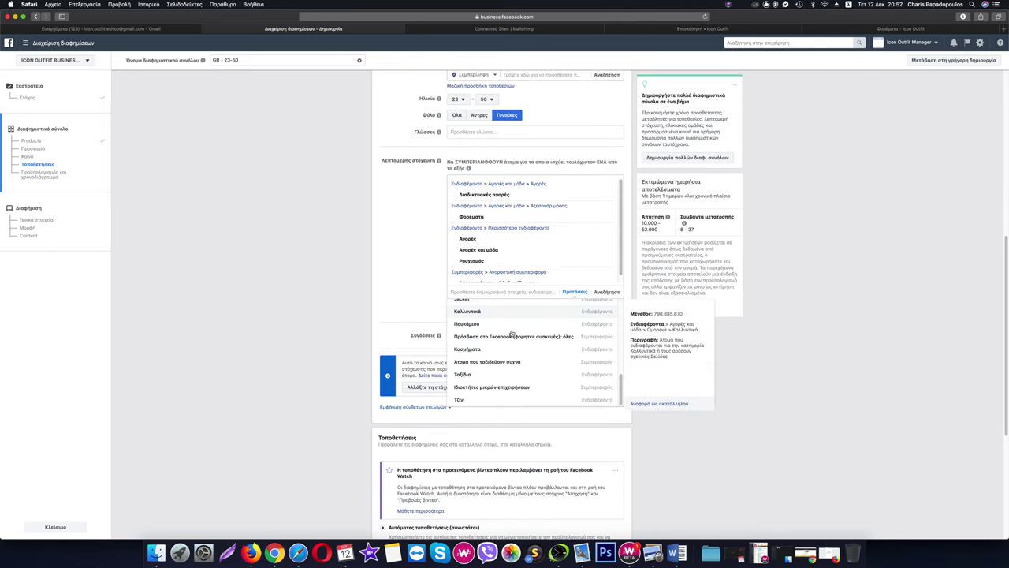
{"action": "scroll", "coordinate": [511, 334], "scroll_direction": "down", "scroll_amount": 2}
{"action": "scroll", "coordinate": [512, 333], "scroll_direction": "up", "scroll_amount": 2}
{"action": "scroll", "coordinate": [511, 333], "scroll_direction": "up", "scroll_amount": 3}
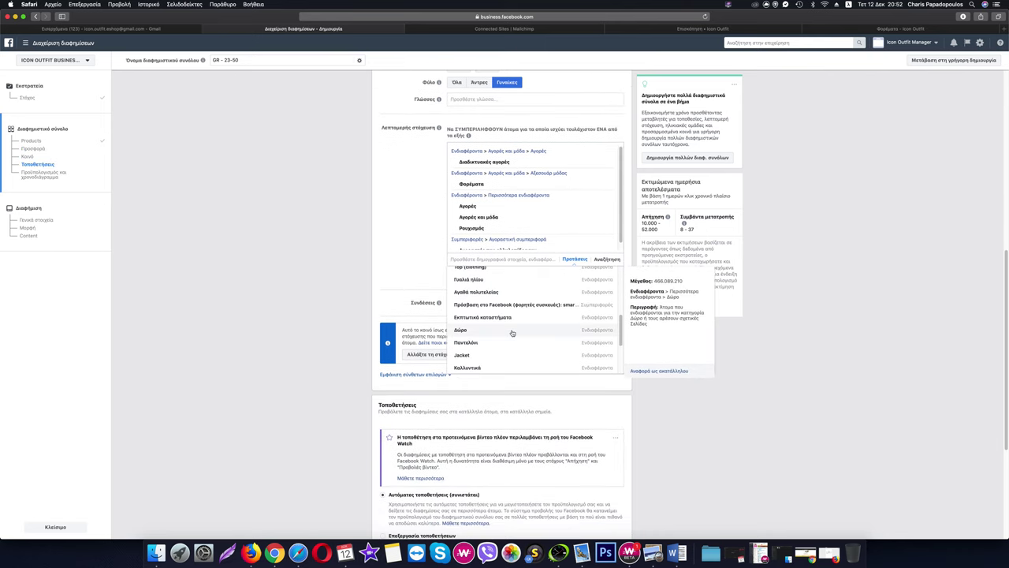
{"action": "scroll", "coordinate": [512, 334], "scroll_direction": "up", "scroll_amount": 3}
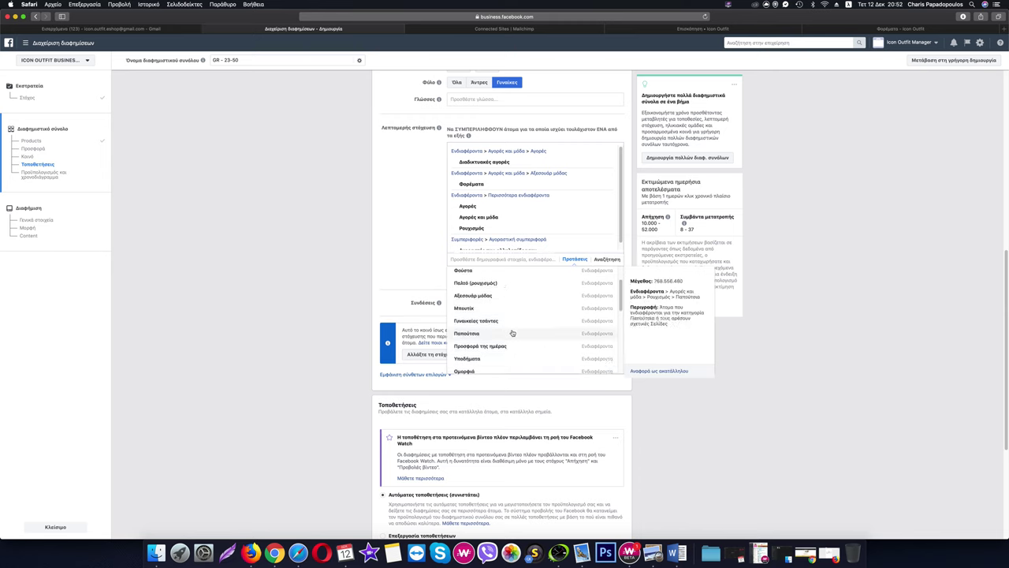
{"action": "left_click", "coordinate": [510, 311]}
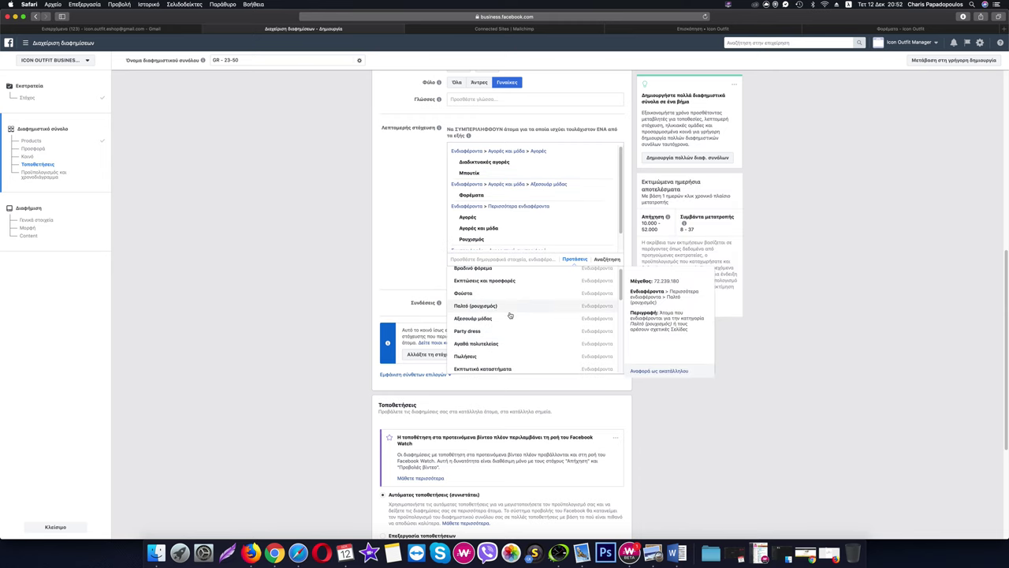
{"action": "scroll", "coordinate": [513, 319], "scroll_direction": "up", "scroll_amount": 1}
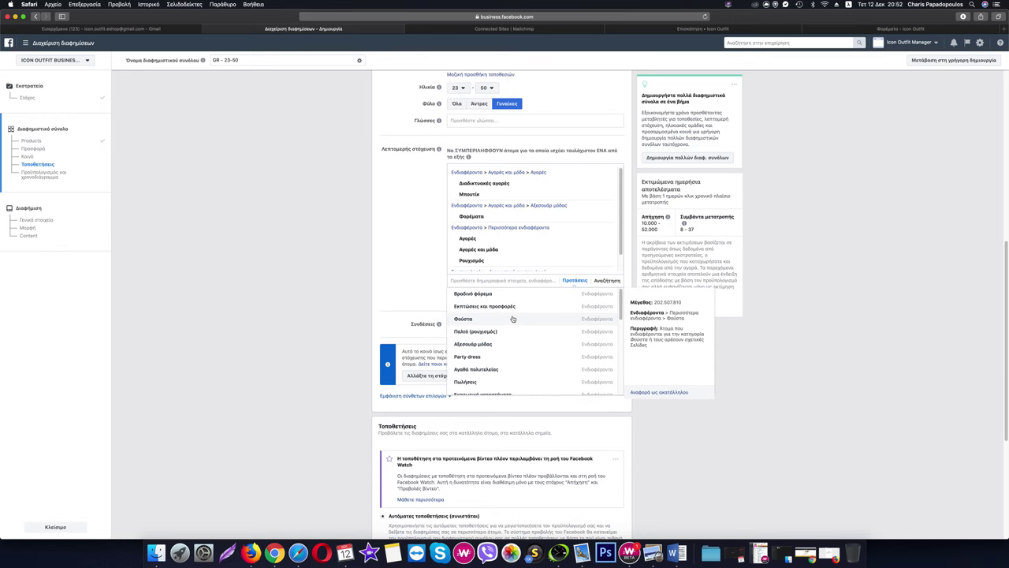
{"action": "left_click", "coordinate": [491, 293]}
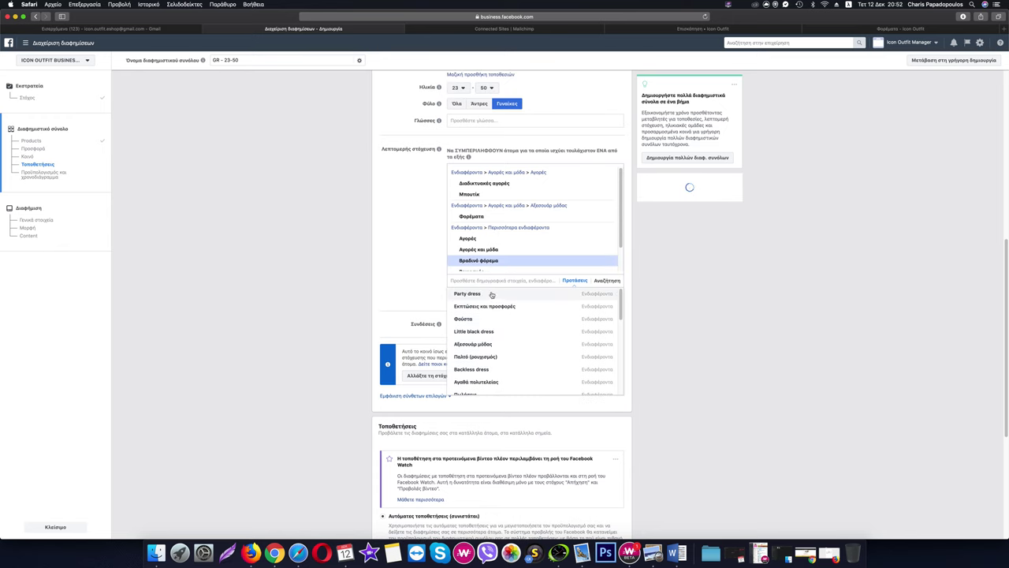
{"action": "left_click", "coordinate": [413, 268]}
Step: Show the audience's advanced options and set its exclusions to Χωρίς εξαιρέσεις
{"action": "scroll", "coordinate": [436, 302], "scroll_direction": "down", "scroll_amount": 1}
{"action": "scroll", "coordinate": [458, 303], "scroll_direction": "down", "scroll_amount": 4}
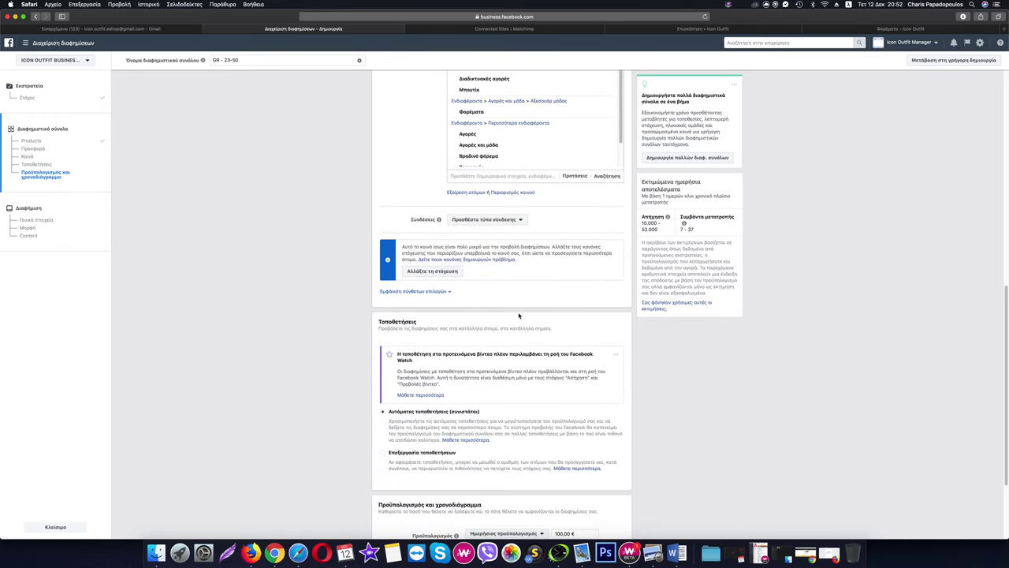
{"action": "left_click", "coordinate": [435, 293]}
{"action": "scroll", "coordinate": [476, 321], "scroll_direction": "down", "scroll_amount": 1}
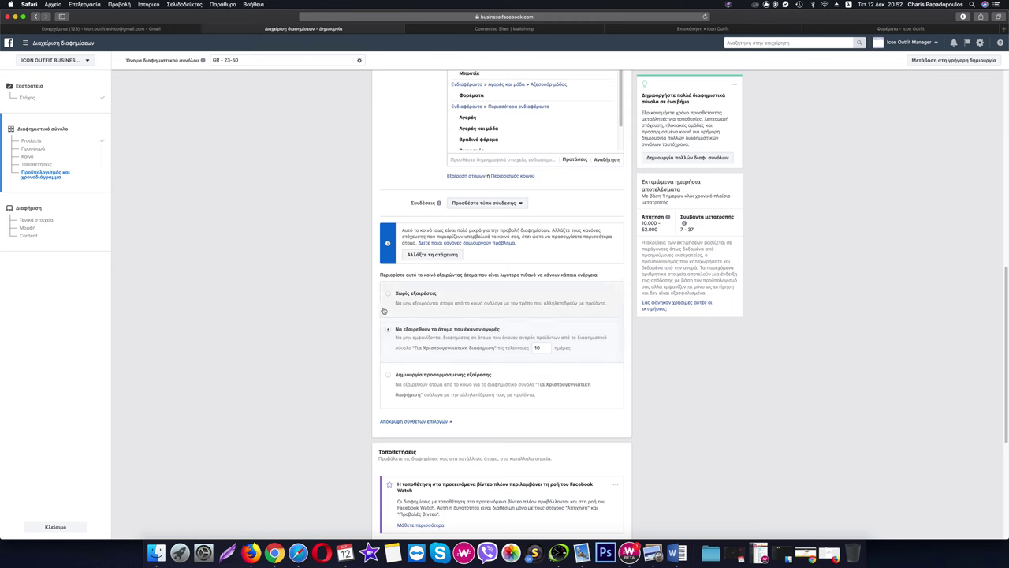
{"action": "left_click", "coordinate": [462, 299]}
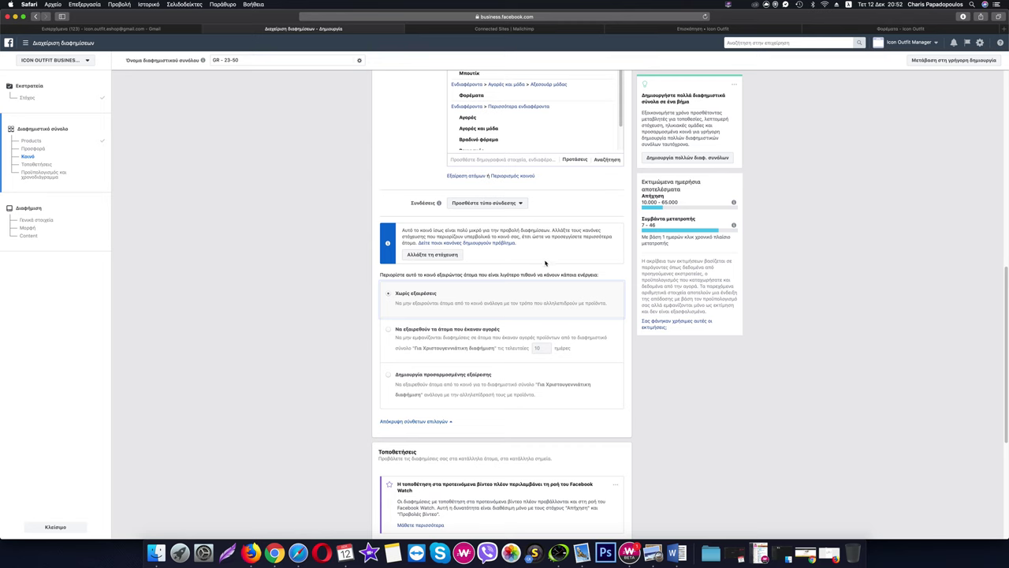
Step: Switch the ad set's budget to Εφάπαξ προϋπολογισμός and set the amount to 50,00 €
{"action": "scroll", "coordinate": [552, 352], "scroll_direction": "down", "scroll_amount": 2}
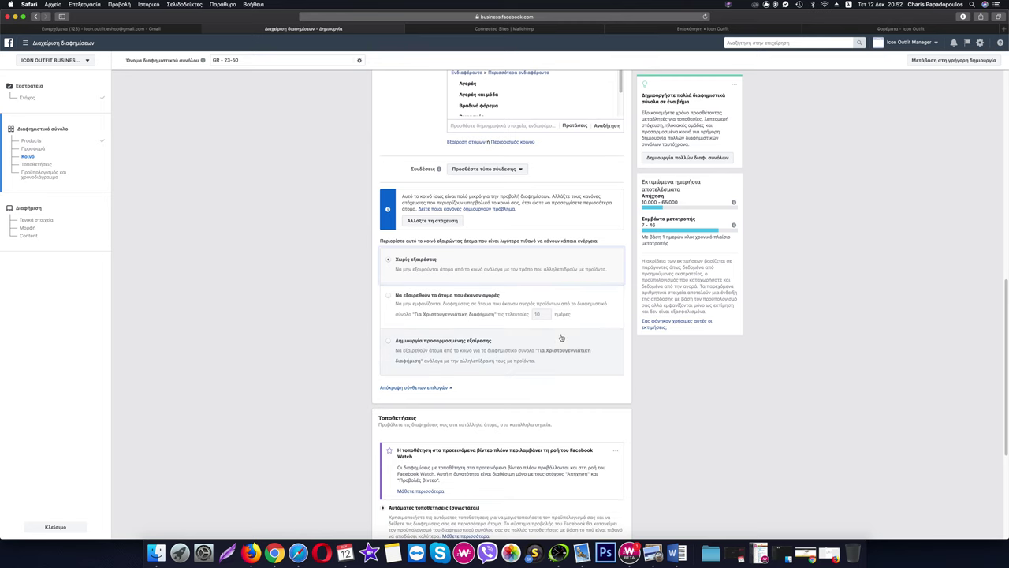
{"action": "scroll", "coordinate": [559, 338], "scroll_direction": "down", "scroll_amount": 5}
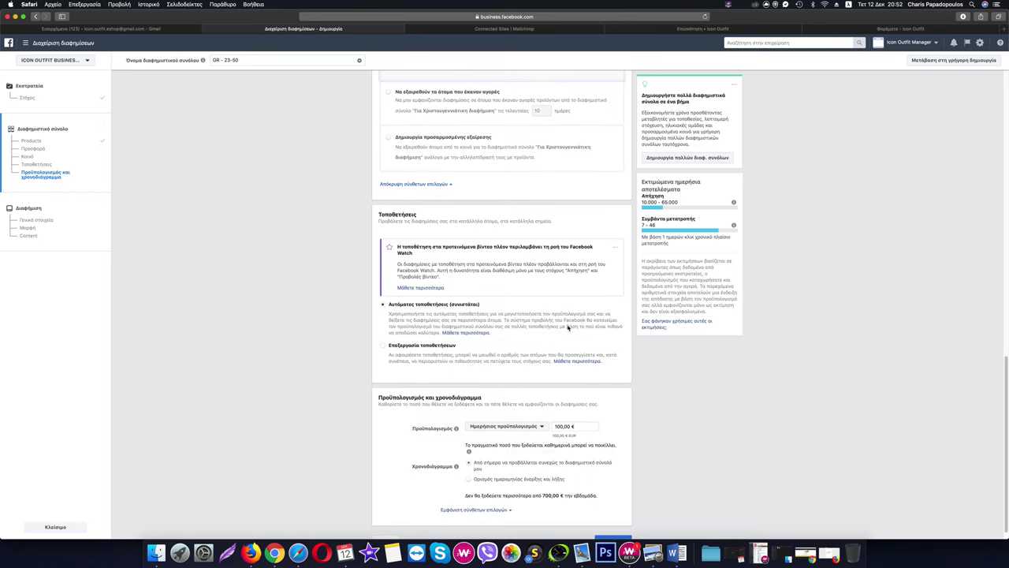
{"action": "scroll", "coordinate": [567, 328], "scroll_direction": "down", "scroll_amount": 1}
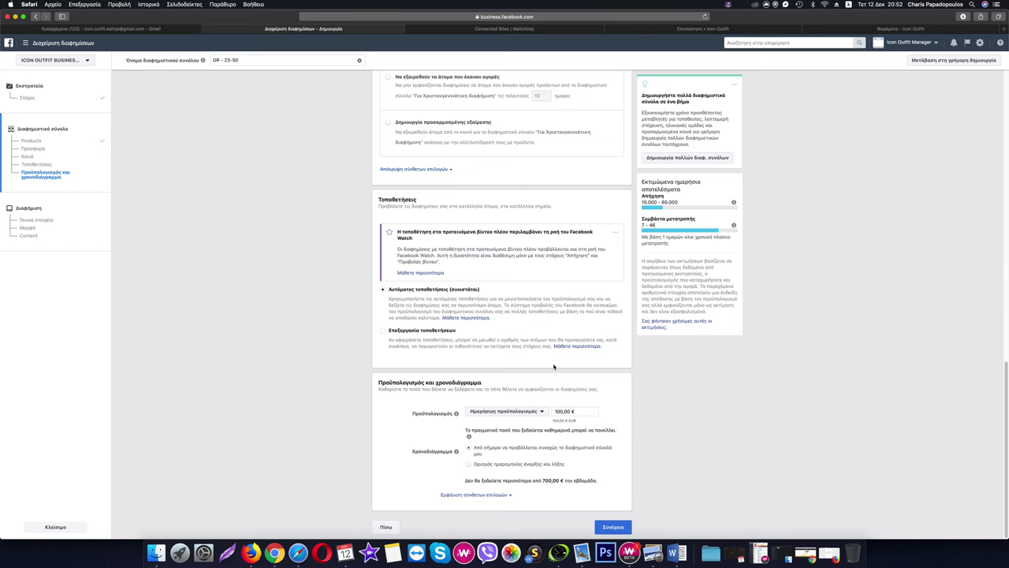
{"action": "left_click", "coordinate": [543, 413]}
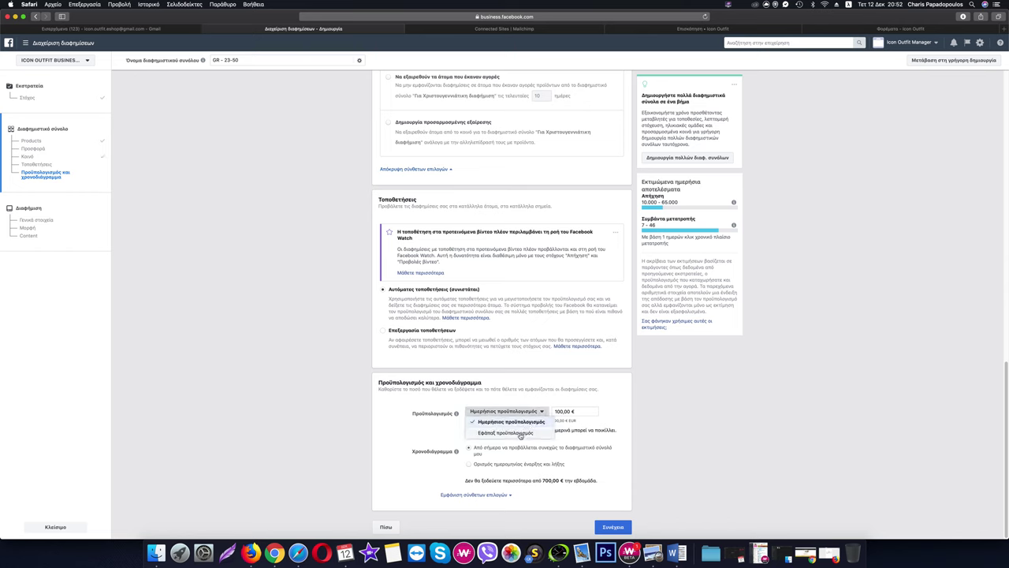
{"action": "left_click", "coordinate": [520, 434]}
{"action": "left_click", "coordinate": [552, 413]}
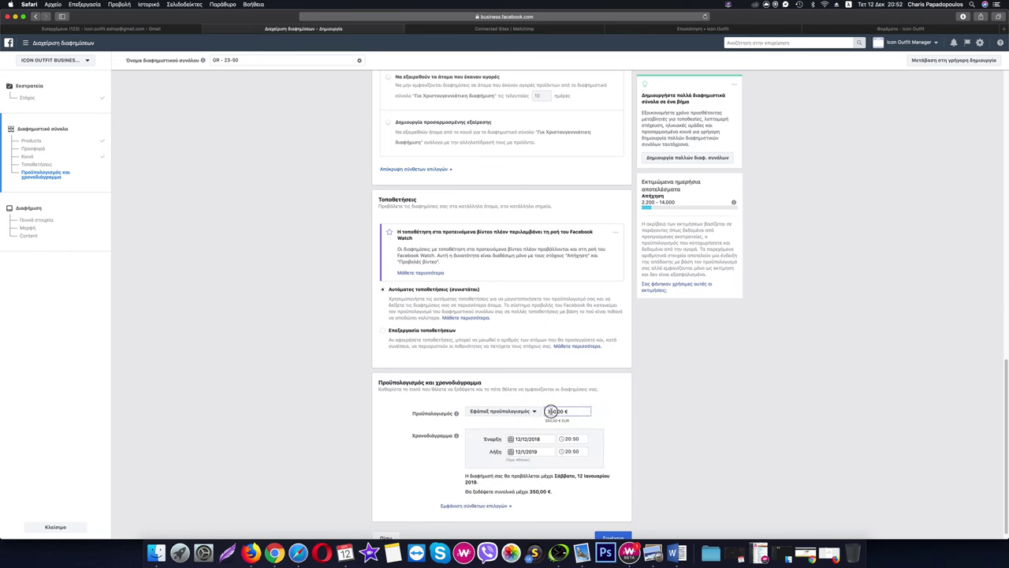
{"action": "key", "text": "BackSpace"}
{"action": "left_click", "coordinate": [615, 398]}
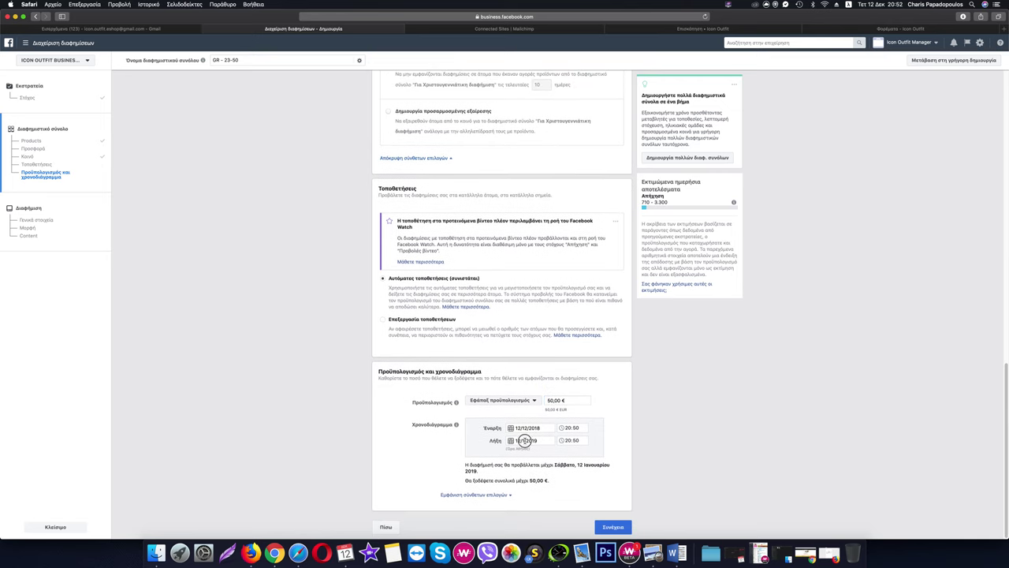
Step: Set the ad set's end date to 24/12/2018 and continue to the ad setup
{"action": "left_click", "coordinate": [524, 440]}
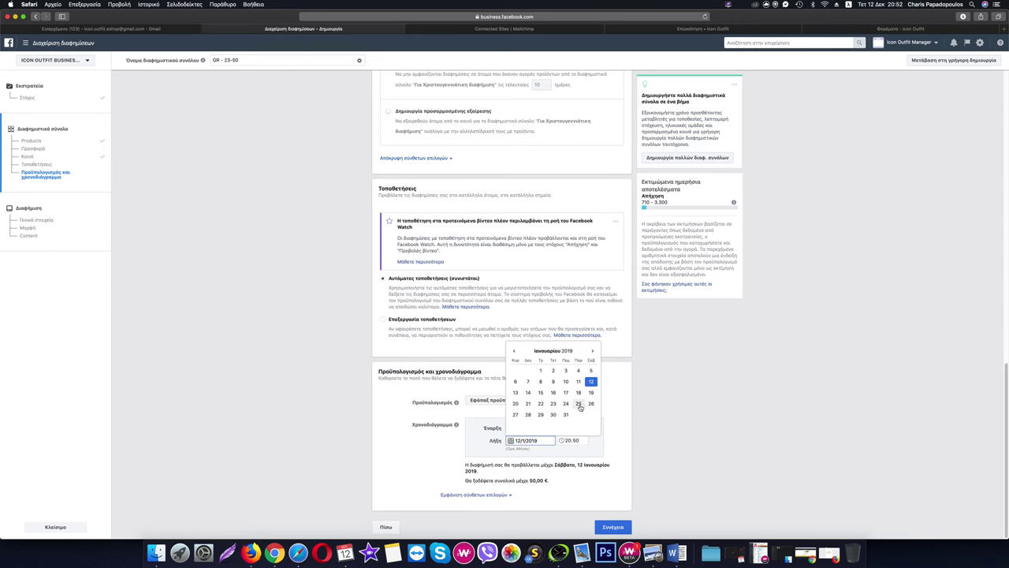
{"action": "left_click", "coordinate": [514, 350]}
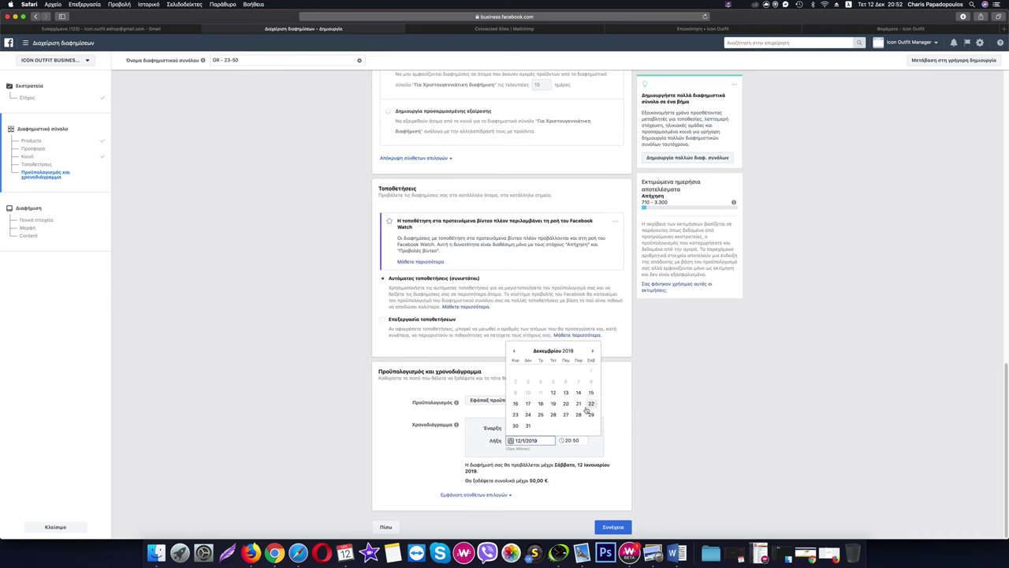
{"action": "left_click", "coordinate": [529, 415]}
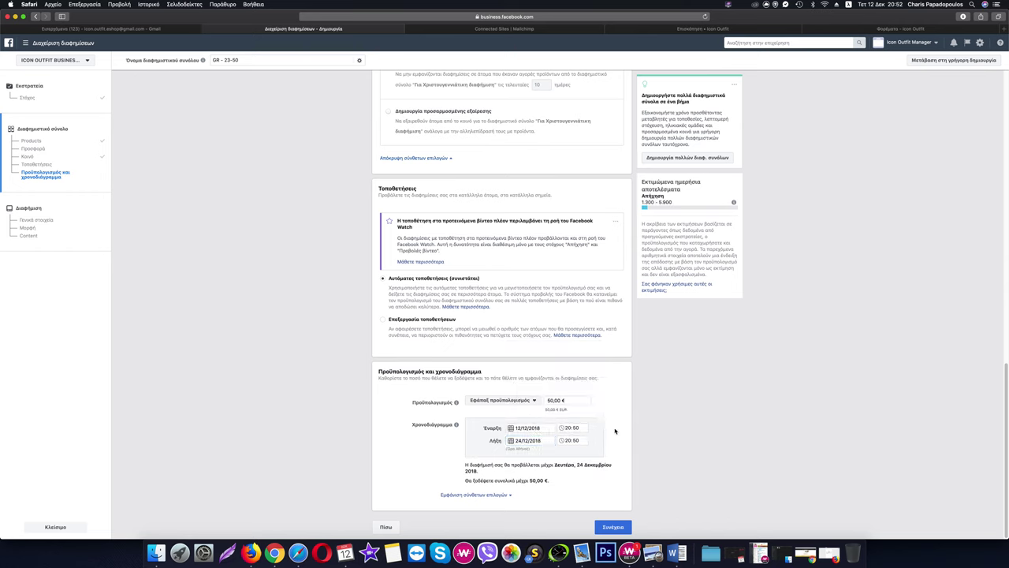
{"action": "left_click", "coordinate": [613, 526]}
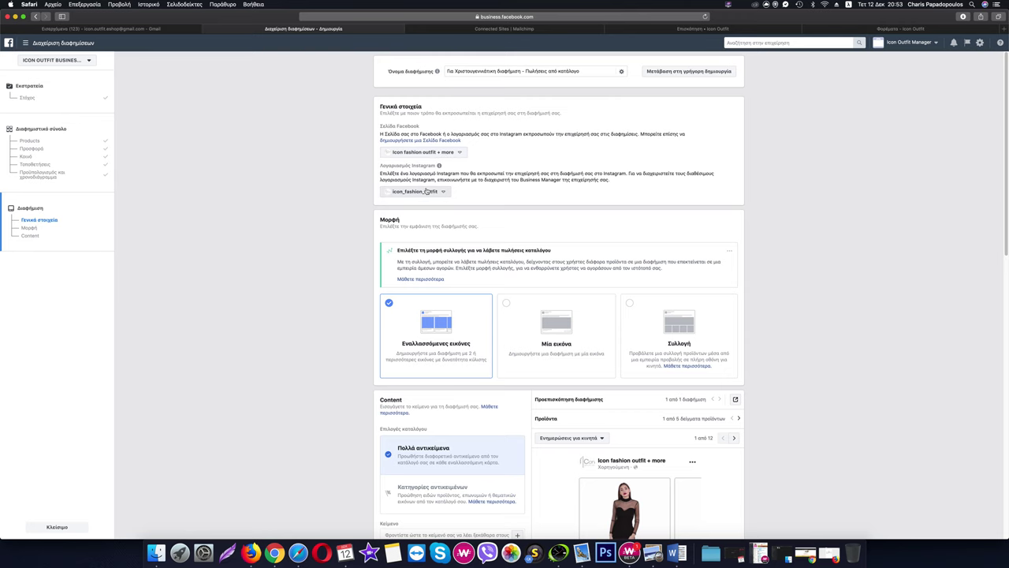
Step: Review the ad's format and content settings, then view the Ενημερώσεις για υπολογιστές preview through to its last product card
{"action": "scroll", "coordinate": [440, 268], "scroll_direction": "down", "scroll_amount": 3}
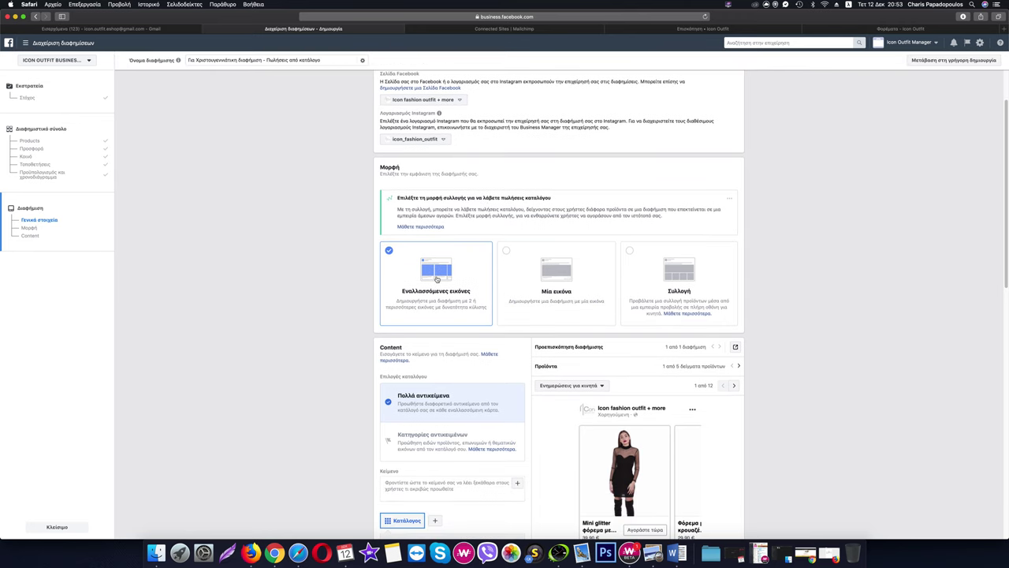
{"action": "scroll", "coordinate": [440, 268], "scroll_direction": "down", "scroll_amount": 5}
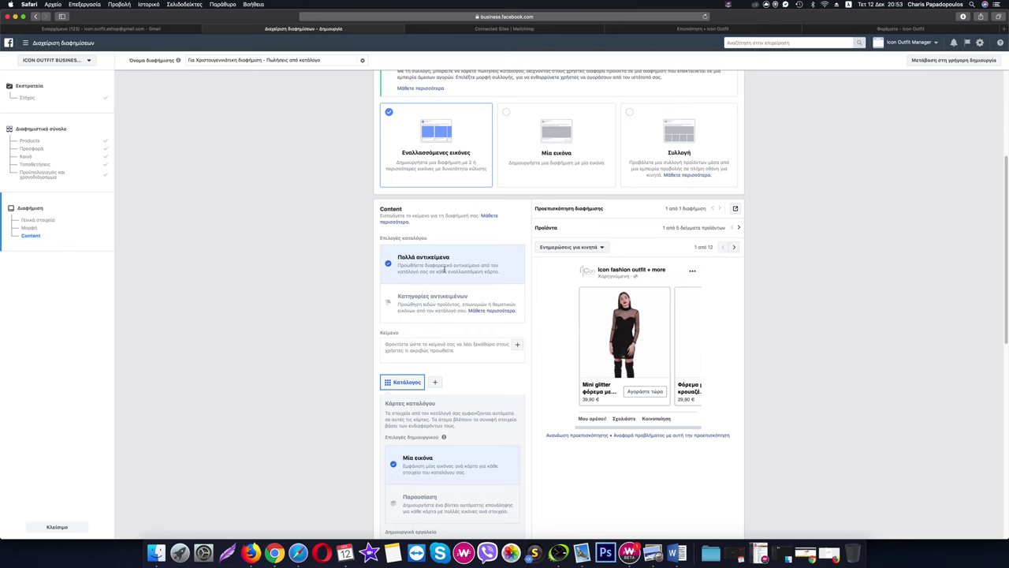
{"action": "scroll", "coordinate": [444, 269], "scroll_direction": "down", "scroll_amount": 3}
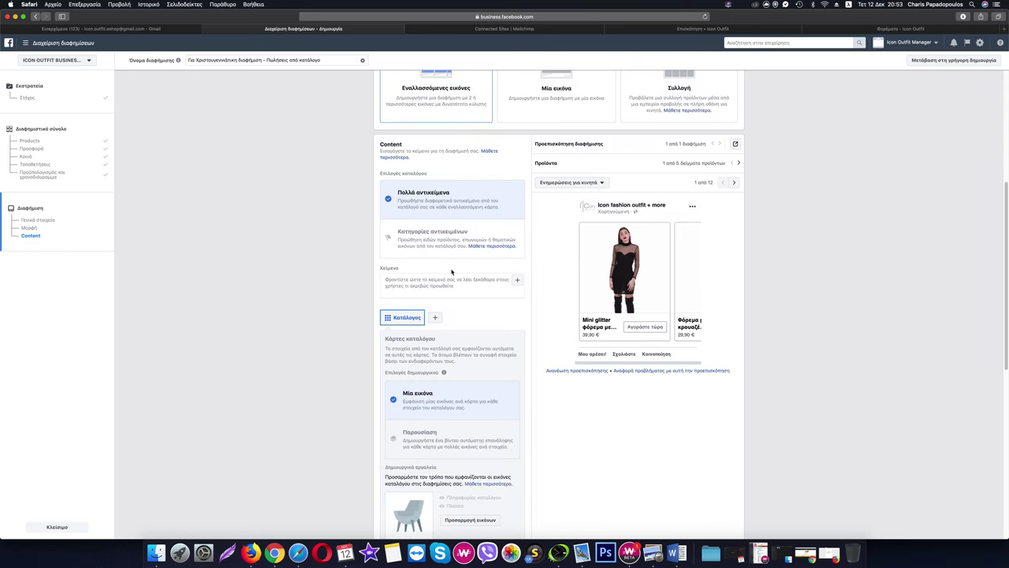
{"action": "left_click", "coordinate": [734, 182]}
{"action": "left_click", "coordinate": [572, 182]}
{"action": "left_click", "coordinate": [575, 201]}
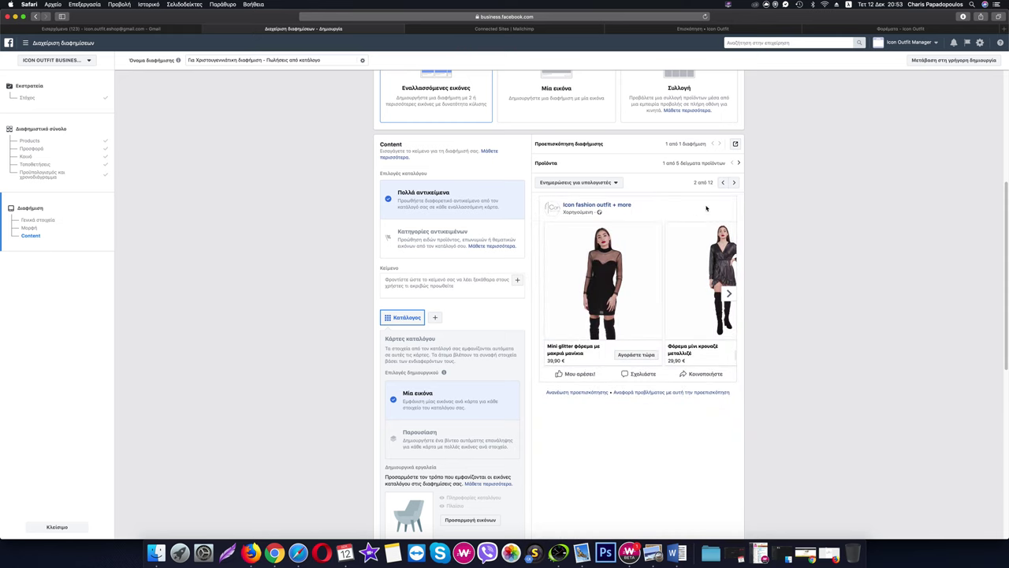
{"action": "left_click", "coordinate": [733, 183]}
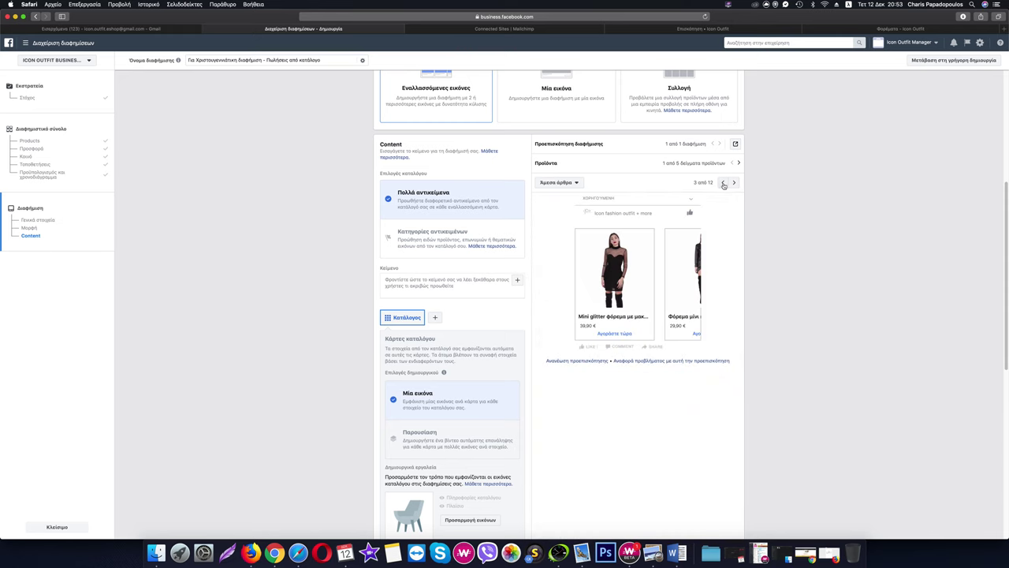
{"action": "left_click", "coordinate": [723, 184]}
{"action": "left_click", "coordinate": [728, 293]}
{"action": "left_click", "coordinate": [728, 295]}
{"action": "left_click", "coordinate": [728, 294]}
{"action": "left_click", "coordinate": [728, 294]}
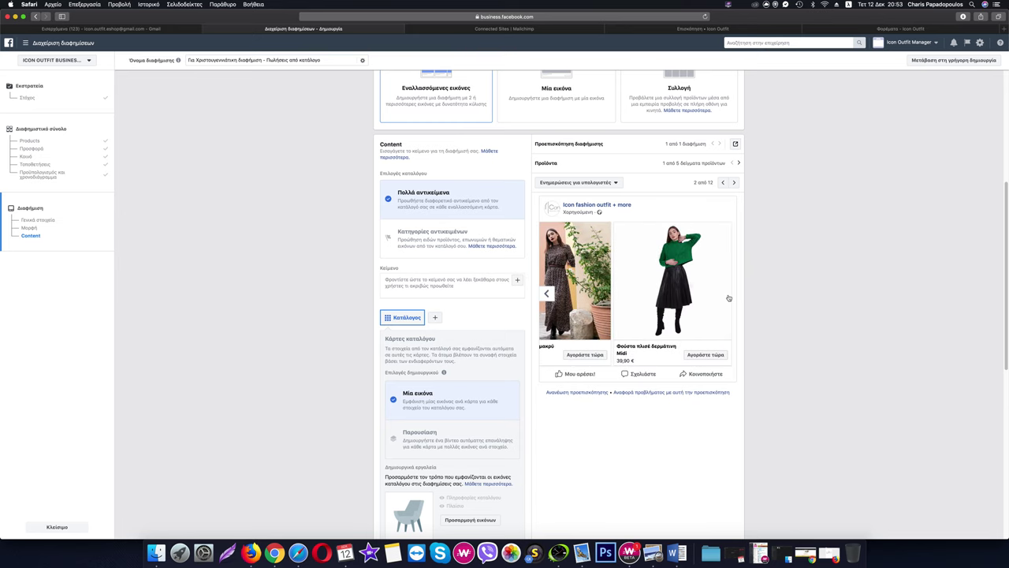
Step: Look through the ad previews for the other placements, from Ενημερώσεις για κινητά to the Audience Network interstitial
{"action": "left_click", "coordinate": [722, 183]}
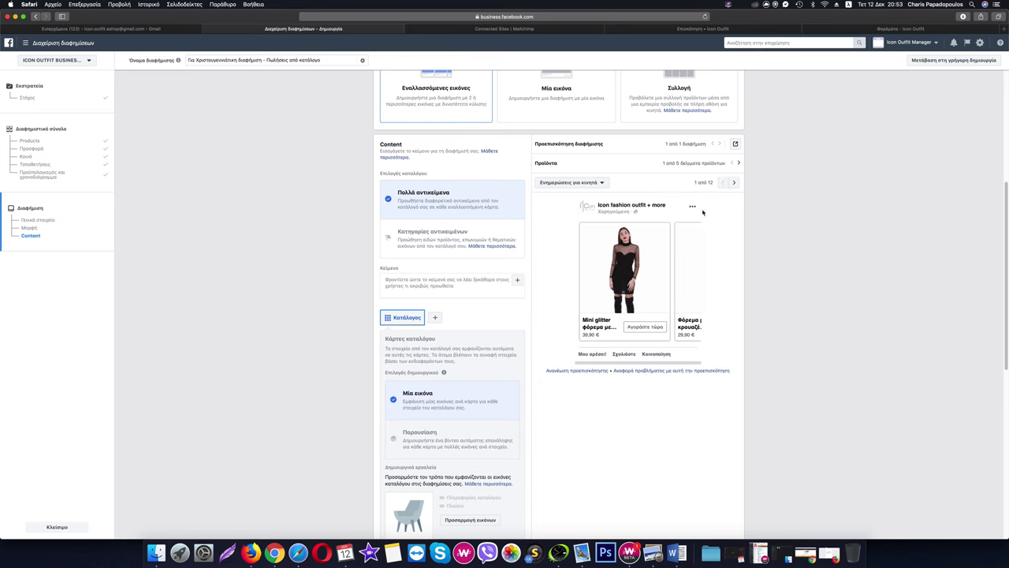
{"action": "left_click", "coordinate": [734, 183]}
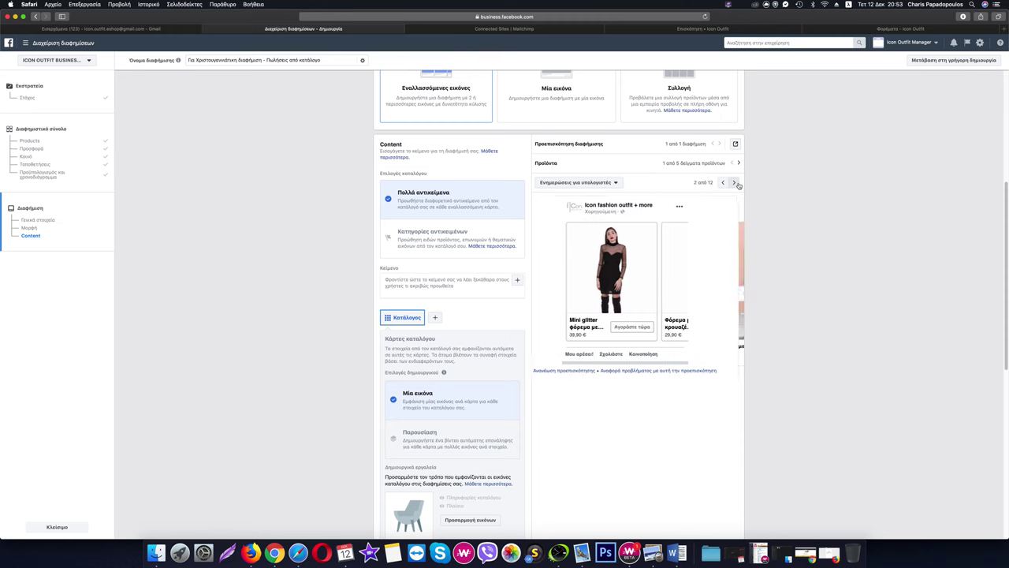
{"action": "left_click", "coordinate": [735, 183]}
{"action": "left_click", "coordinate": [735, 182]}
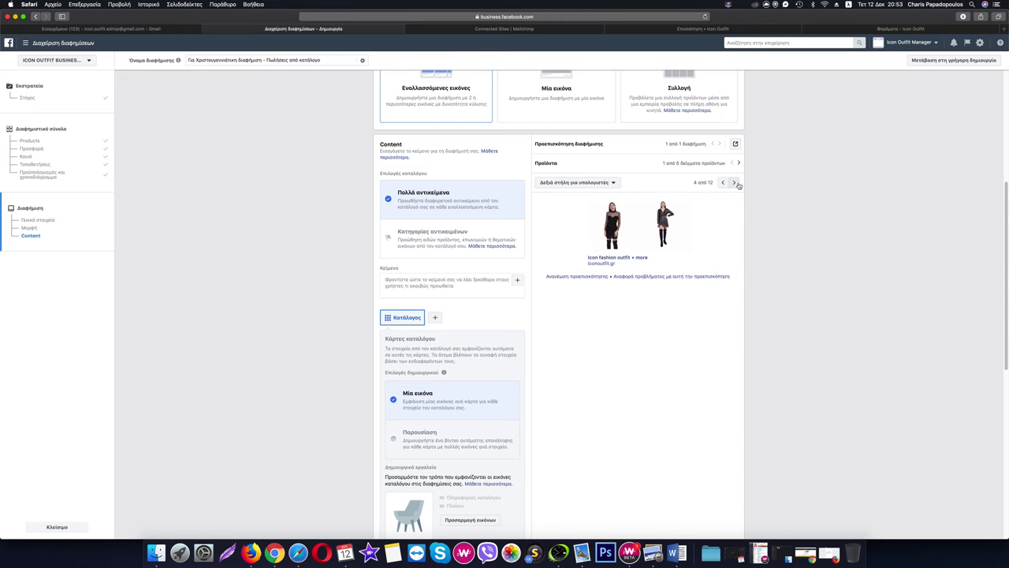
{"action": "left_click", "coordinate": [736, 183]}
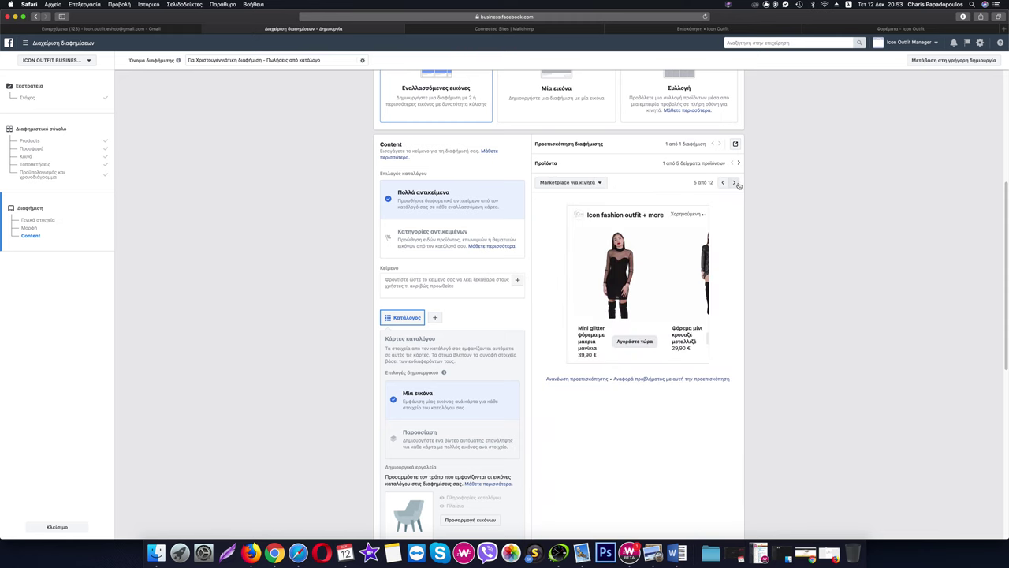
{"action": "left_click", "coordinate": [735, 183]}
{"action": "left_click", "coordinate": [735, 183]}
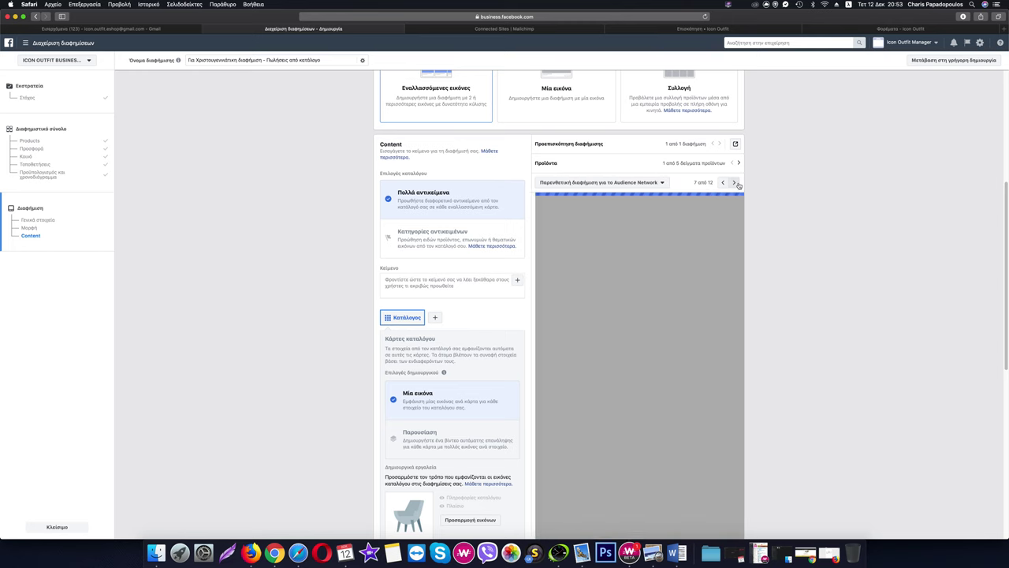
{"action": "scroll", "coordinate": [489, 334], "scroll_direction": "down", "scroll_amount": 1}
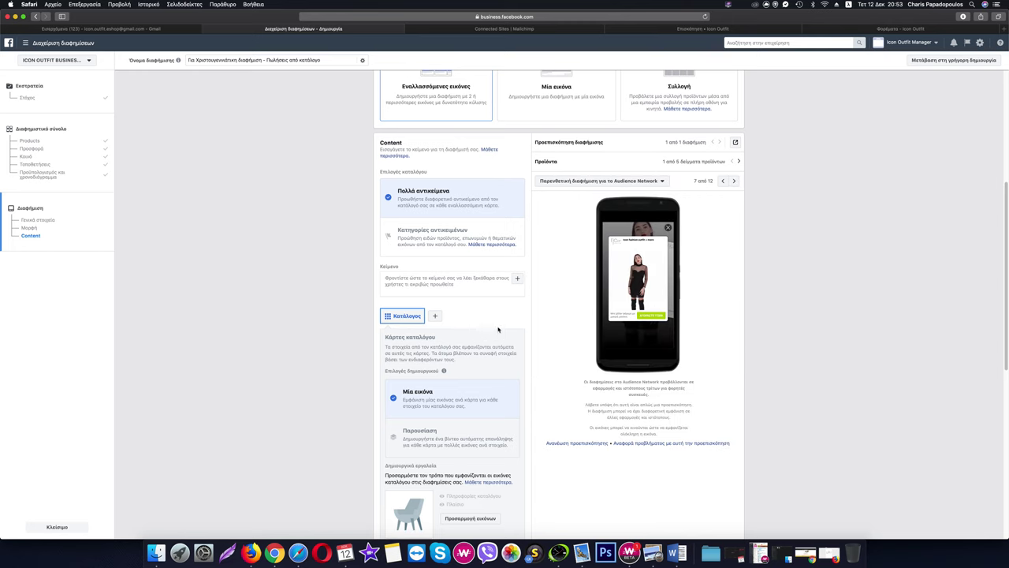
Step: Return to the Ενημερώσεις για υπολογιστές preview, review the catalog card options and bring the carousel back to its first product
{"action": "left_click", "coordinate": [722, 182]}
{"action": "left_click", "coordinate": [722, 182]}
{"action": "left_click", "coordinate": [723, 181]}
{"action": "left_click", "coordinate": [722, 182]}
{"action": "left_click", "coordinate": [722, 182]}
{"action": "scroll", "coordinate": [460, 227], "scroll_direction": "down", "scroll_amount": 5}
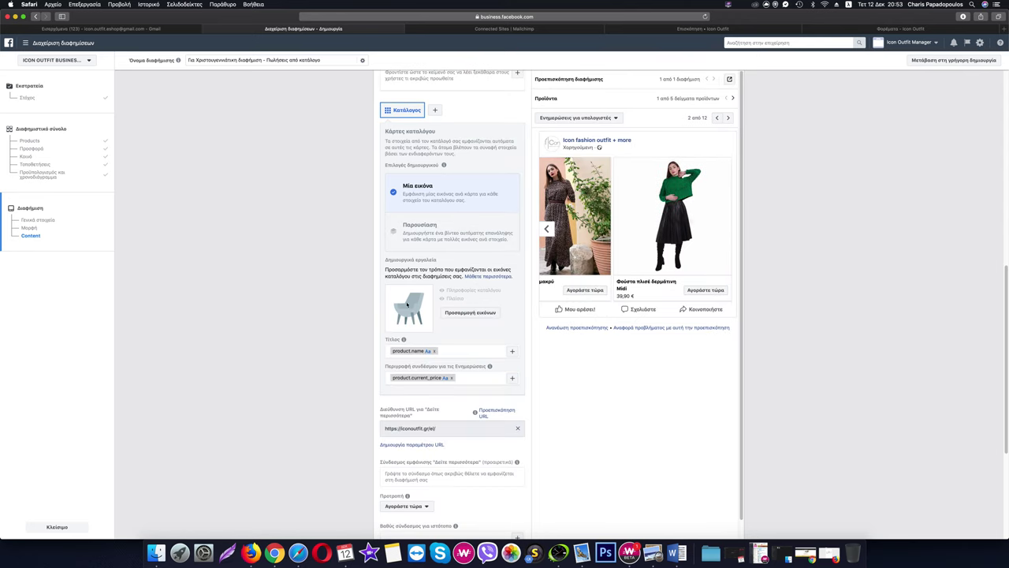
{"action": "mouse_move", "coordinate": [403, 339]}
{"action": "left_click", "coordinate": [550, 229]}
{"action": "left_click", "coordinate": [550, 229]}
{"action": "left_click", "coordinate": [550, 228]}
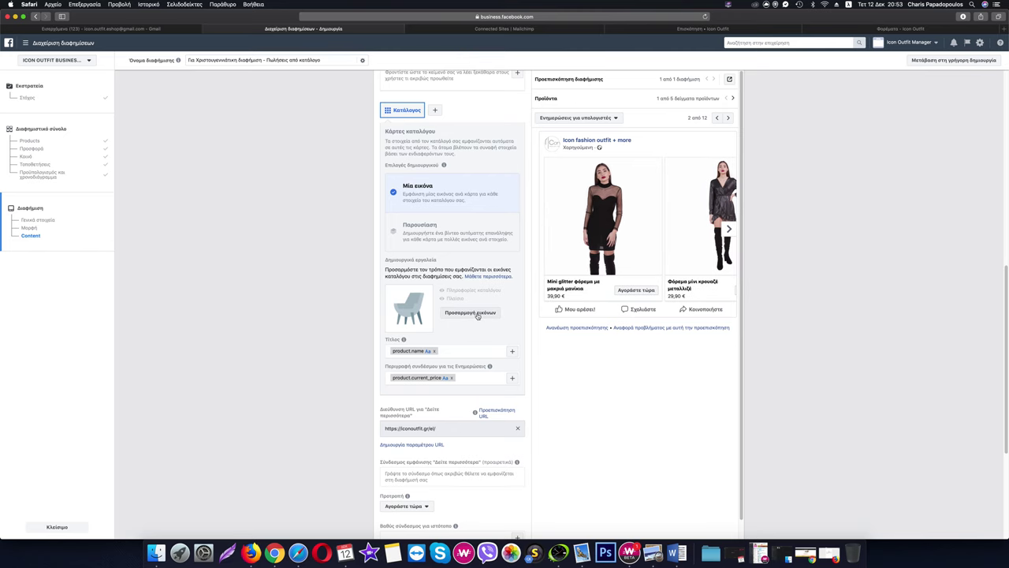
Step: Open the catalog image customisation and examine the frame's Προσαρμογή option, resetting the frame image to Κανένα
{"action": "left_click", "coordinate": [477, 314]}
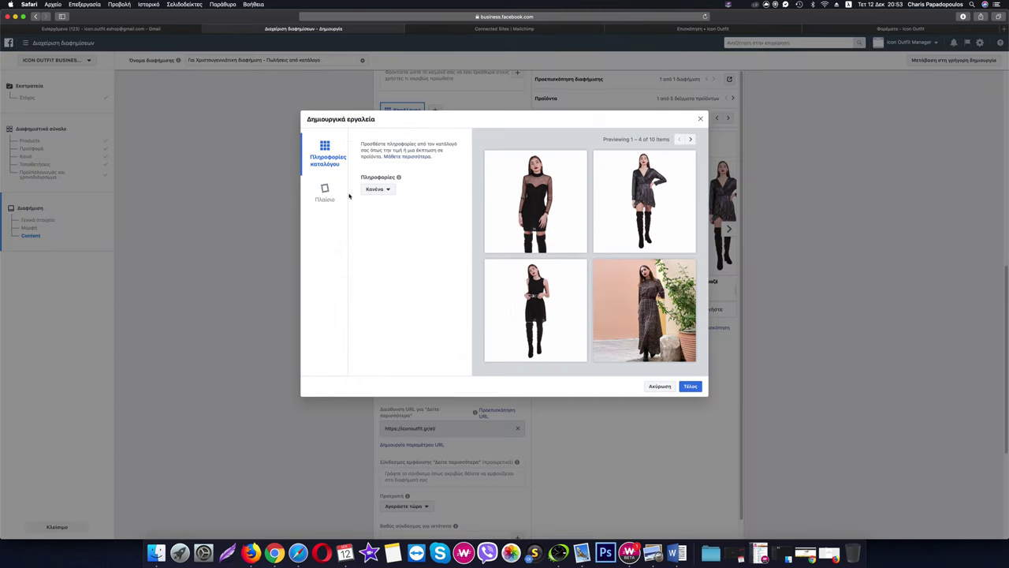
{"action": "left_click", "coordinate": [325, 191]}
{"action": "left_click", "coordinate": [376, 196]}
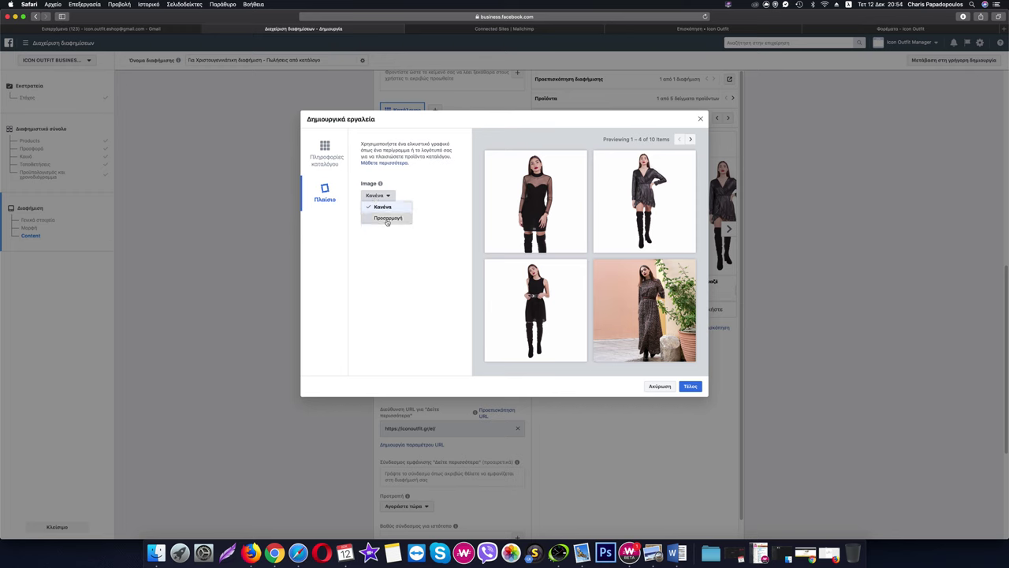
{"action": "left_click", "coordinate": [388, 219]}
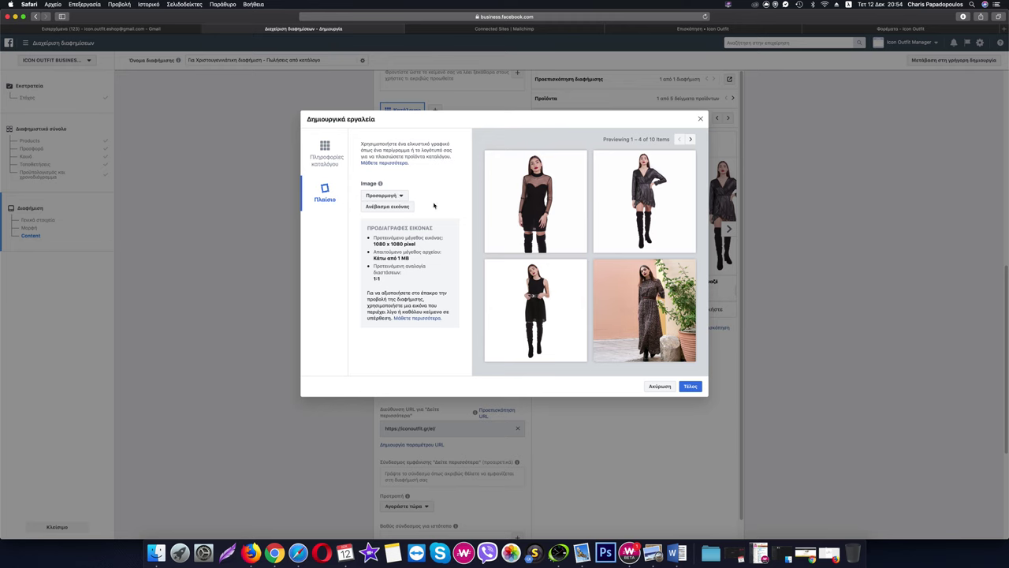
{"action": "left_click", "coordinate": [394, 197]}
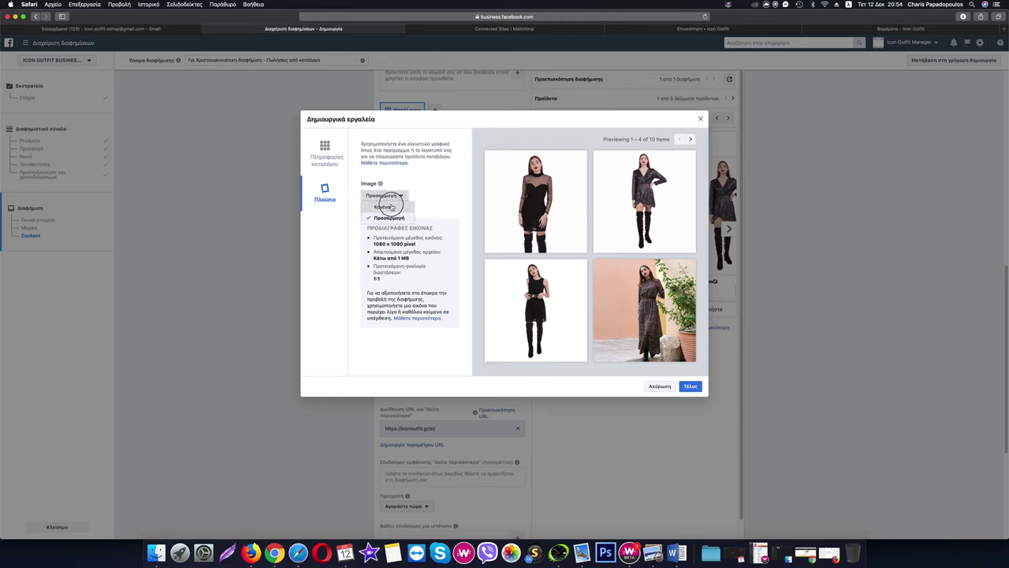
{"action": "left_click", "coordinate": [387, 205]}
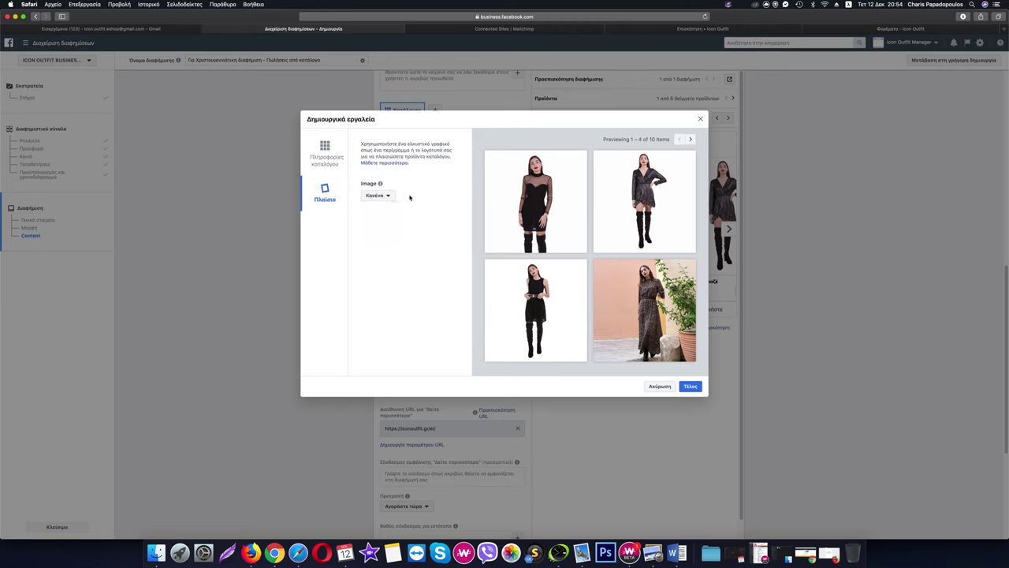
Step: Overlay the catalog information Τιμή on the product images, with a black label in the shape Οβάλ
{"action": "left_click", "coordinate": [325, 152]}
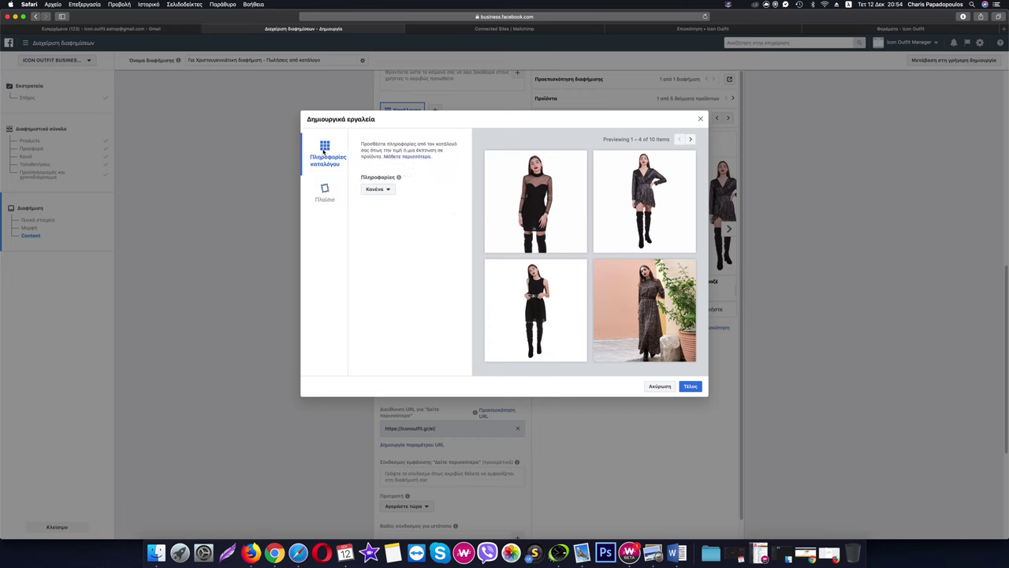
{"action": "left_click", "coordinate": [378, 190]}
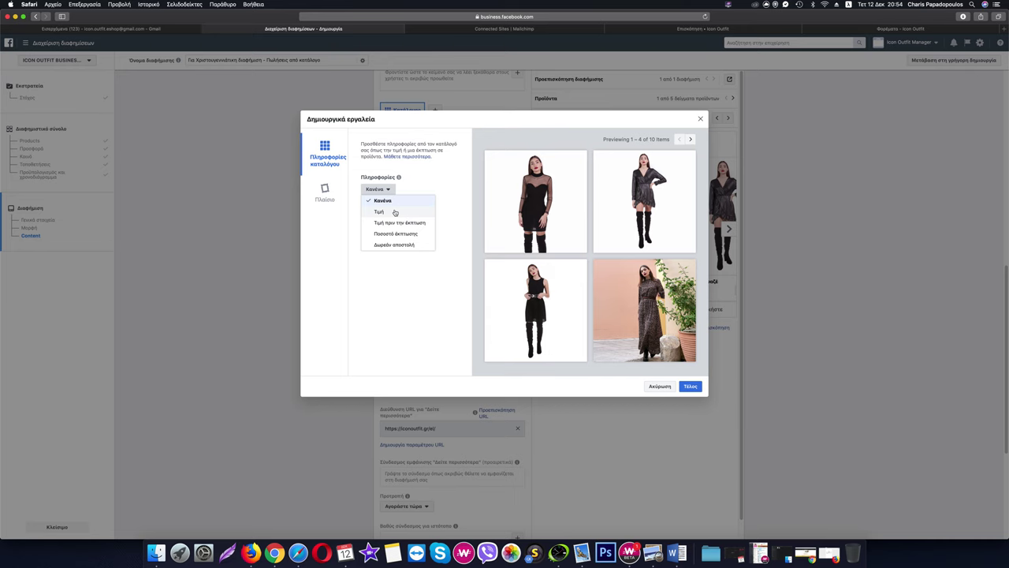
{"action": "left_click", "coordinate": [395, 213]}
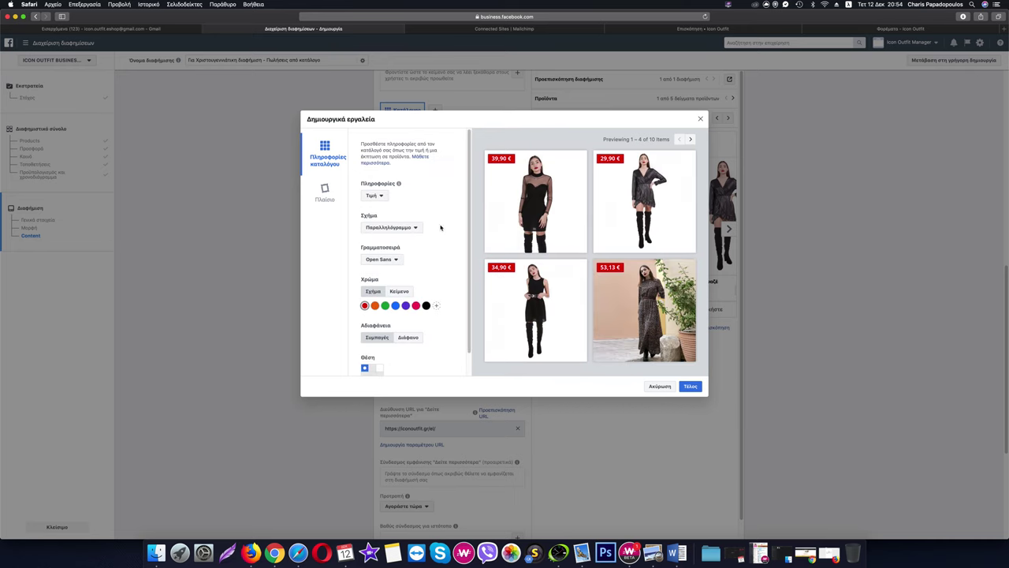
{"action": "left_click", "coordinate": [426, 305]}
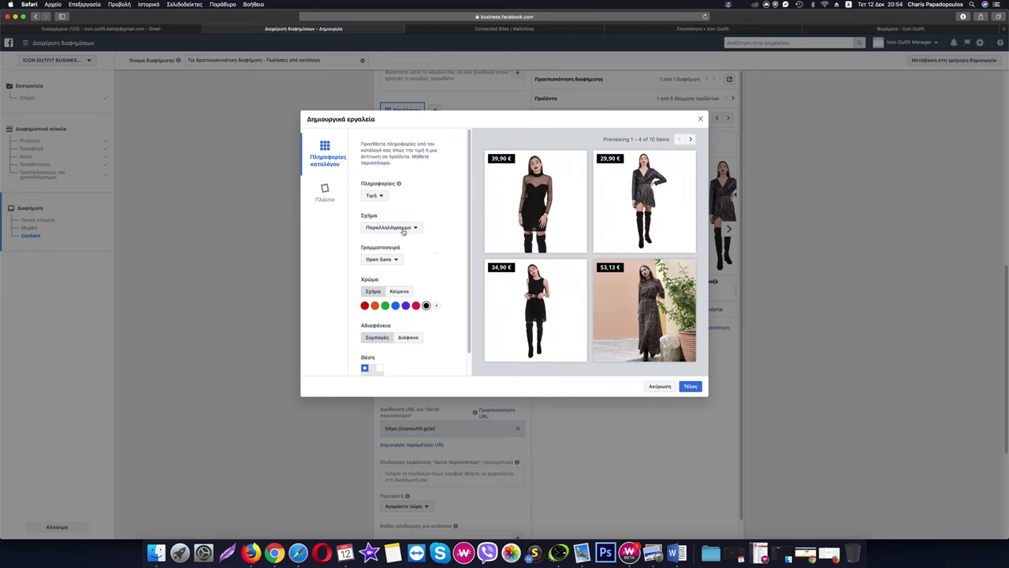
{"action": "scroll", "coordinate": [431, 237], "scroll_direction": "down", "scroll_amount": 1}
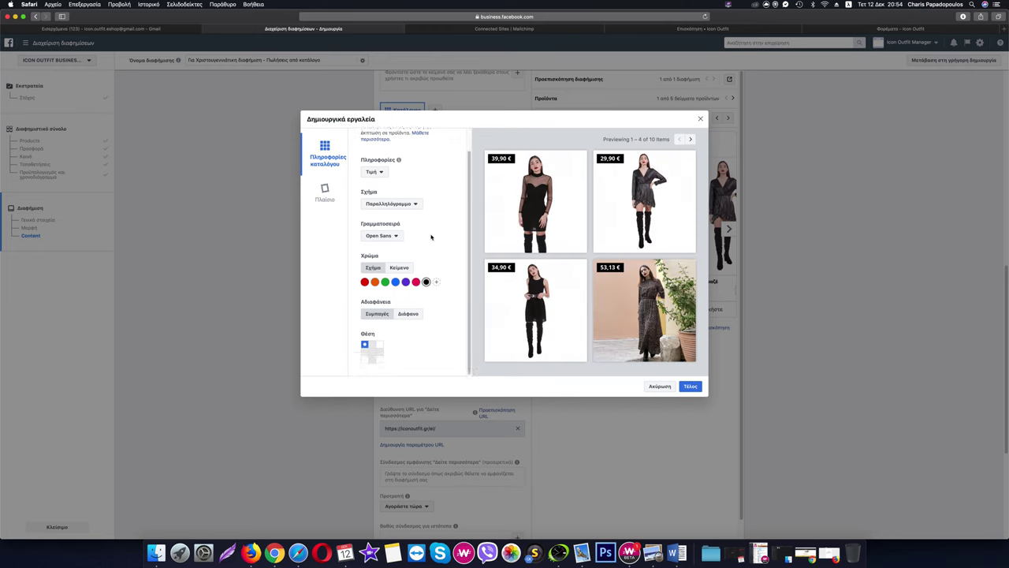
{"action": "left_click", "coordinate": [396, 205]}
{"action": "left_click", "coordinate": [413, 255]}
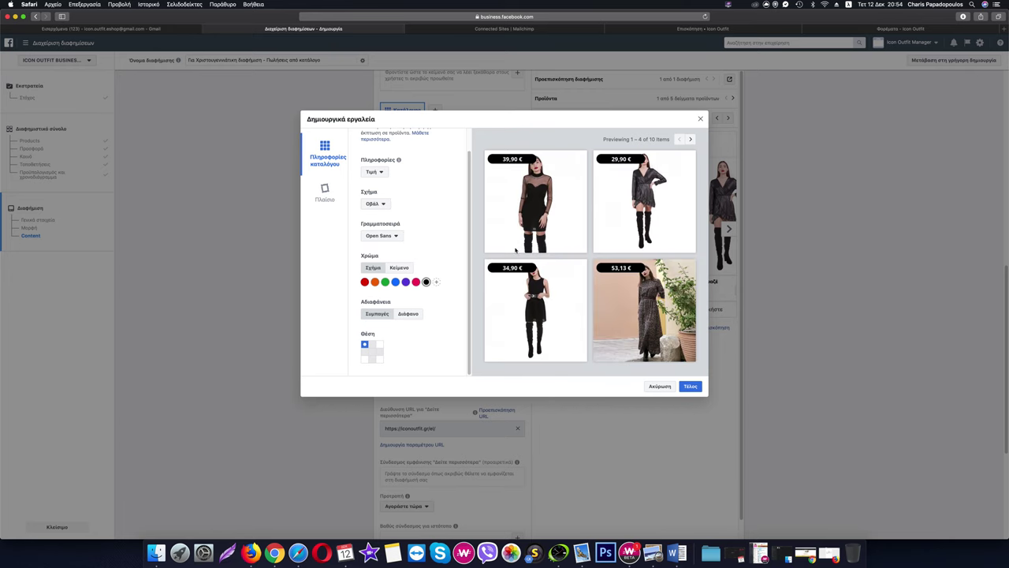
Step: Change the price label's shape to Παραλληλόγραμμο, with Συμπαγές opacity and its position in the upper-left corner of the images
{"action": "left_click", "coordinate": [383, 205]}
{"action": "left_click", "coordinate": [418, 226]}
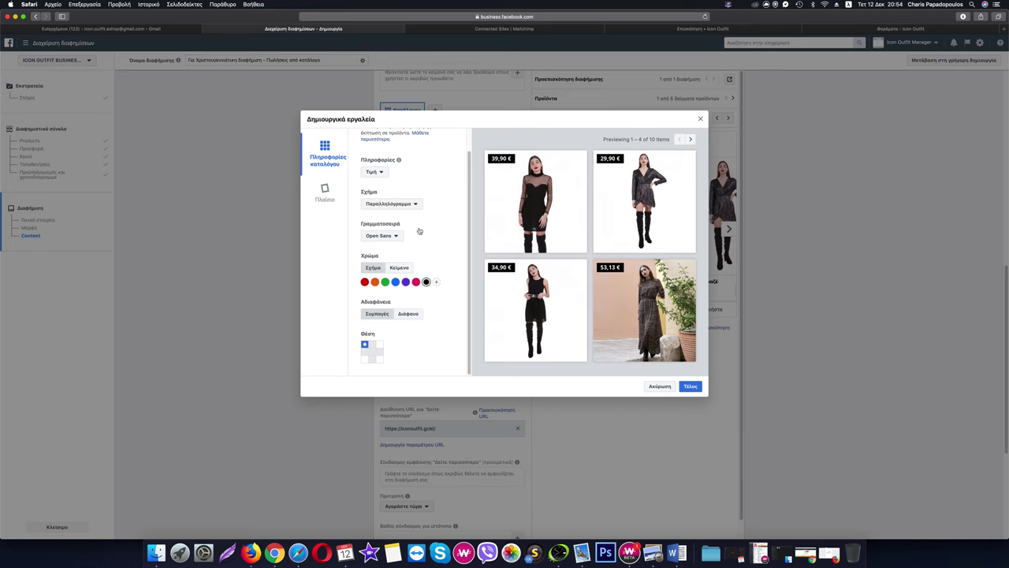
{"action": "left_click", "coordinate": [408, 314]}
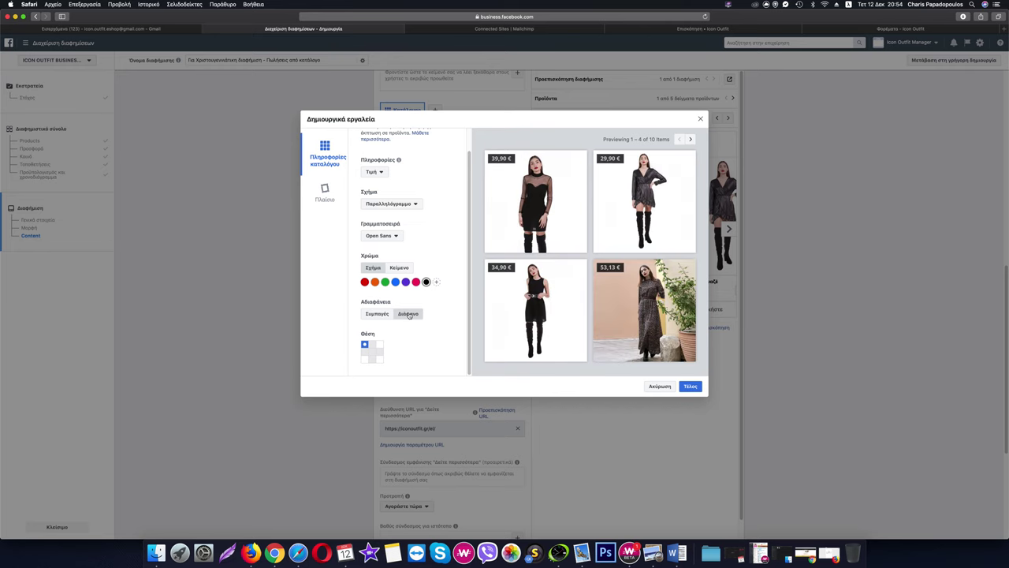
{"action": "left_click", "coordinate": [379, 313]}
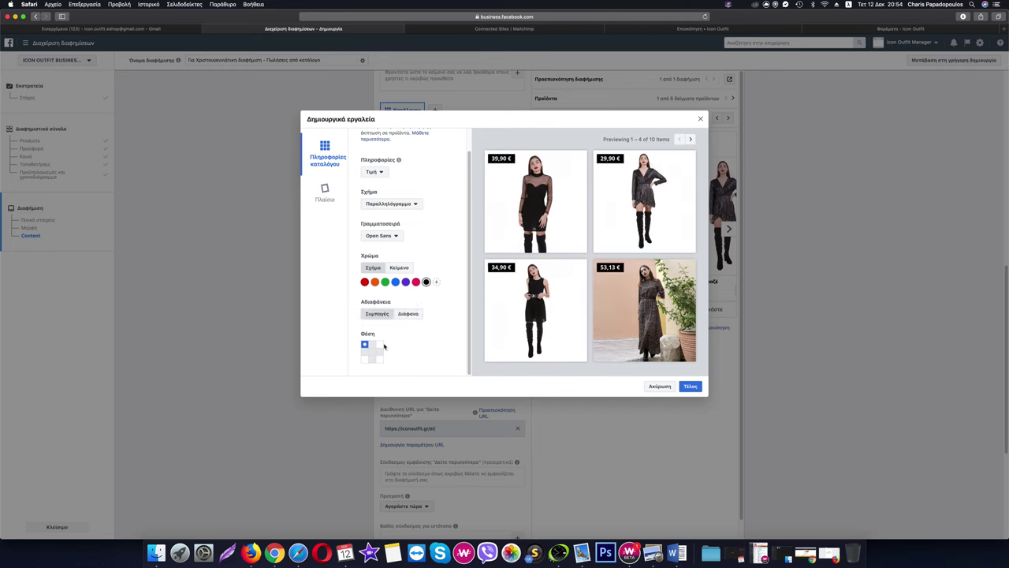
{"action": "left_click", "coordinate": [380, 345]}
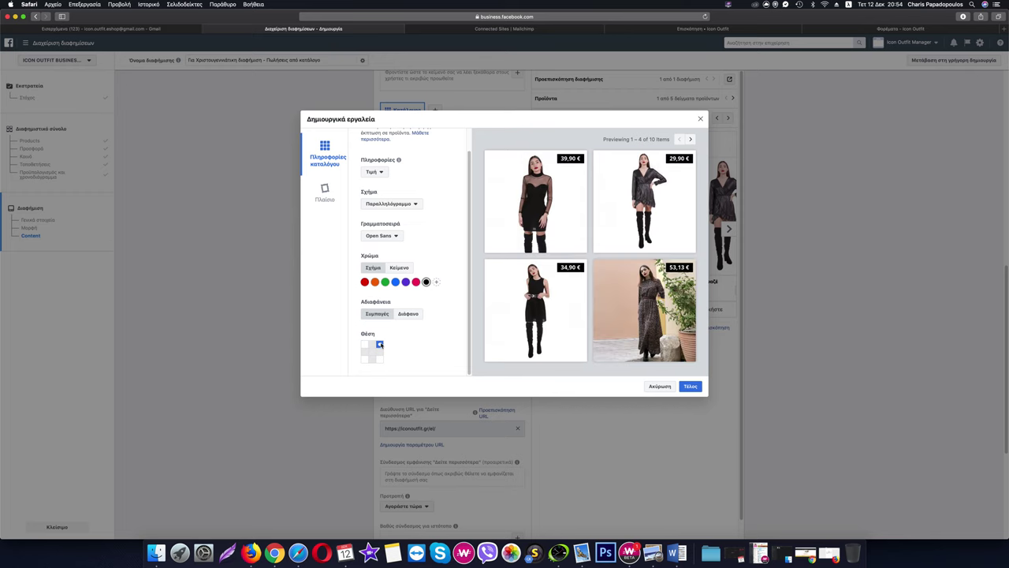
{"action": "left_click", "coordinate": [368, 345]}
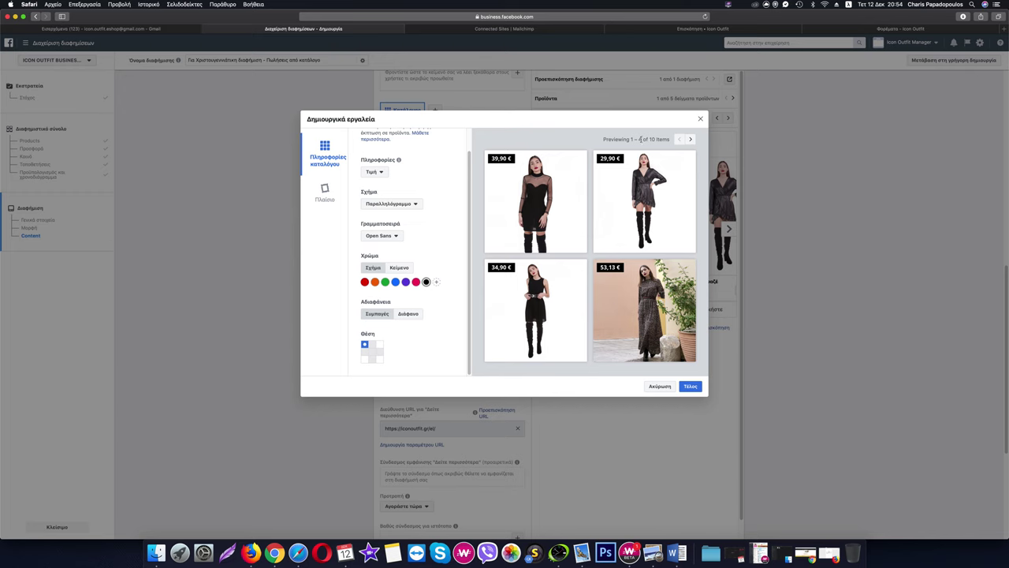
Step: Look through all the previewed catalog products with the price label and apply the image customisation
{"action": "left_click", "coordinate": [691, 139]}
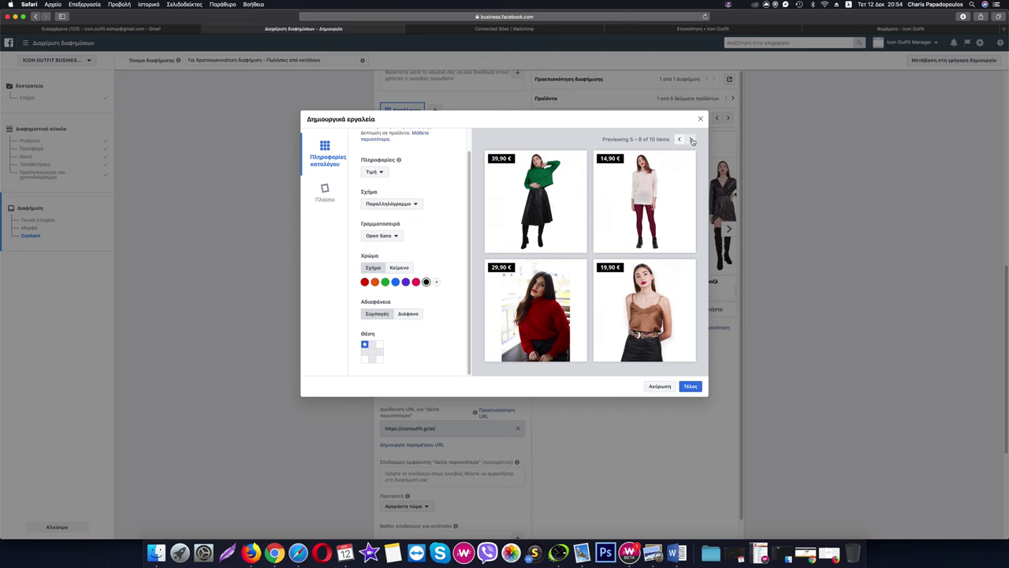
{"action": "left_click", "coordinate": [692, 139]}
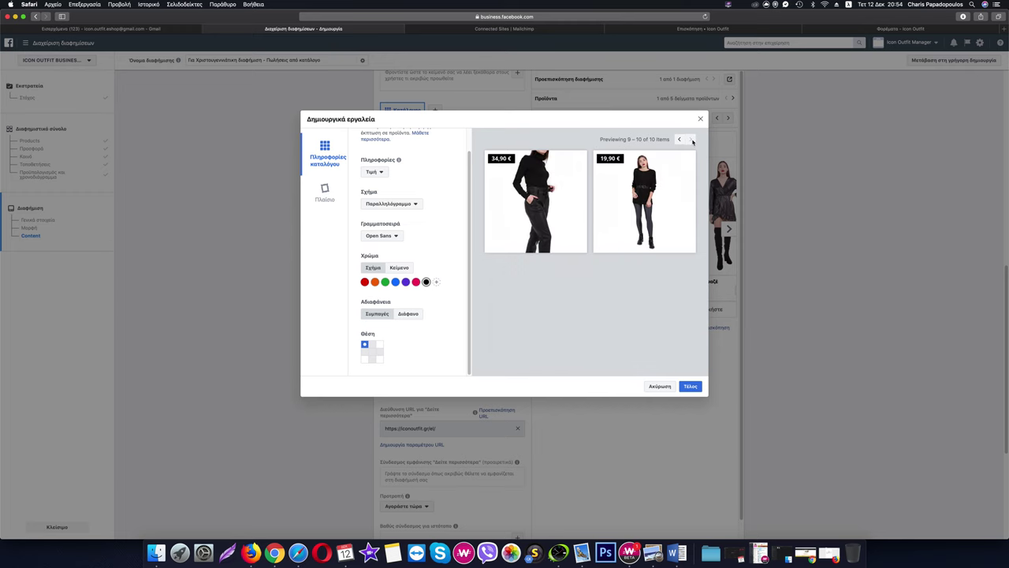
{"action": "left_click", "coordinate": [680, 140]}
{"action": "left_click", "coordinate": [680, 140]}
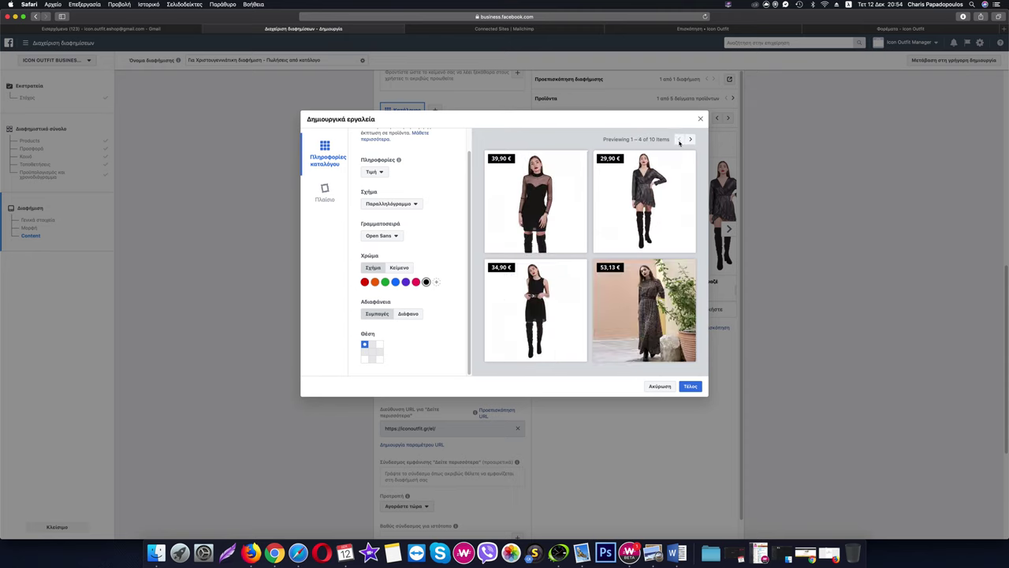
{"action": "left_click", "coordinate": [691, 385]}
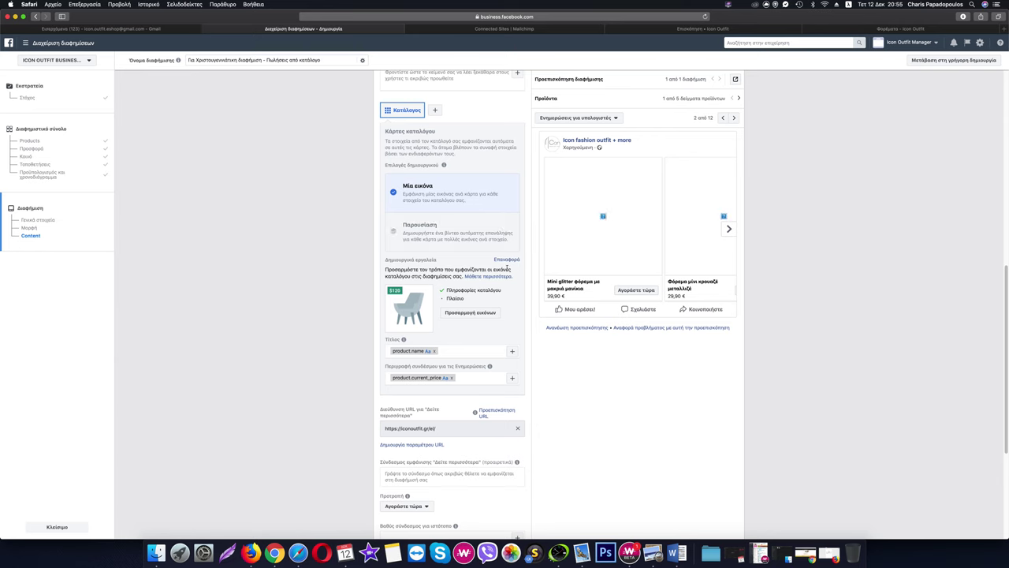
Step: Check the customised images in the ad preview from Ενημερώσεις για κινητά to Δεξιά στήλη για υπολογιστές, returning to the first placement
{"action": "scroll", "coordinate": [507, 269], "scroll_direction": "down", "scroll_amount": 2}
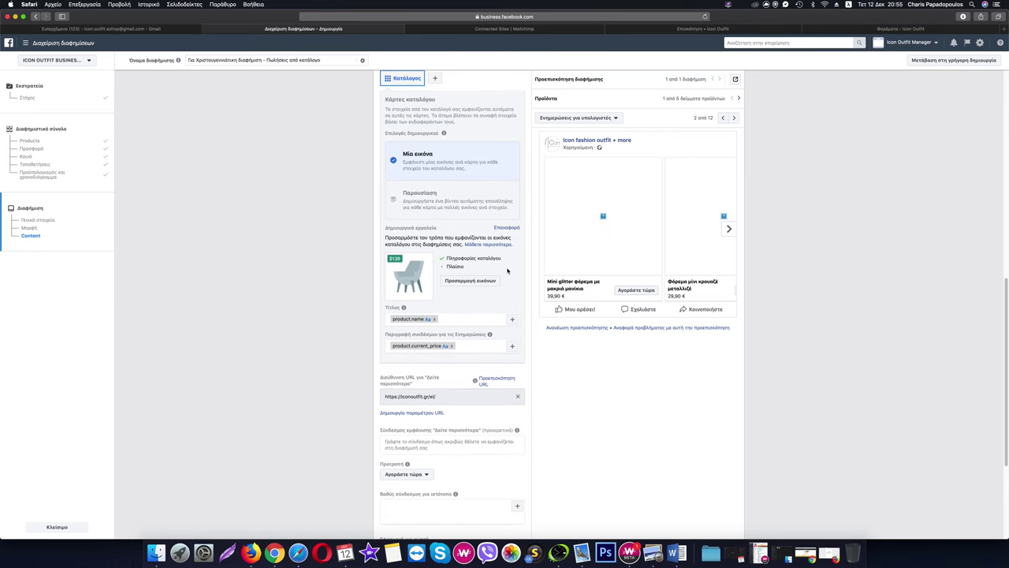
{"action": "scroll", "coordinate": [507, 270], "scroll_direction": "up", "scroll_amount": 5}
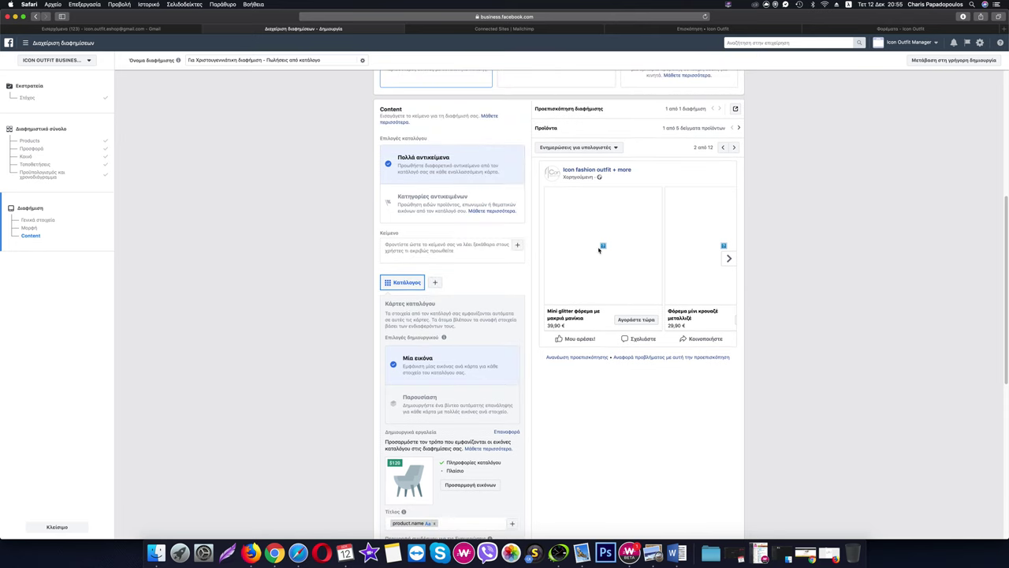
{"action": "left_click", "coordinate": [727, 259]}
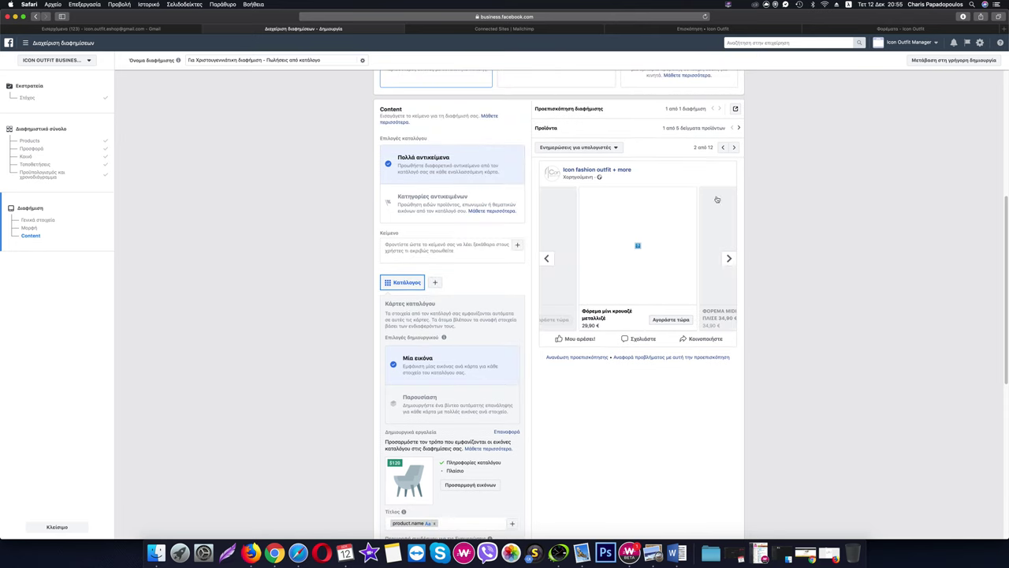
{"action": "left_click", "coordinate": [723, 150]}
{"action": "left_click", "coordinate": [734, 148]}
{"action": "left_click", "coordinate": [734, 149]}
{"action": "left_click", "coordinate": [737, 150]}
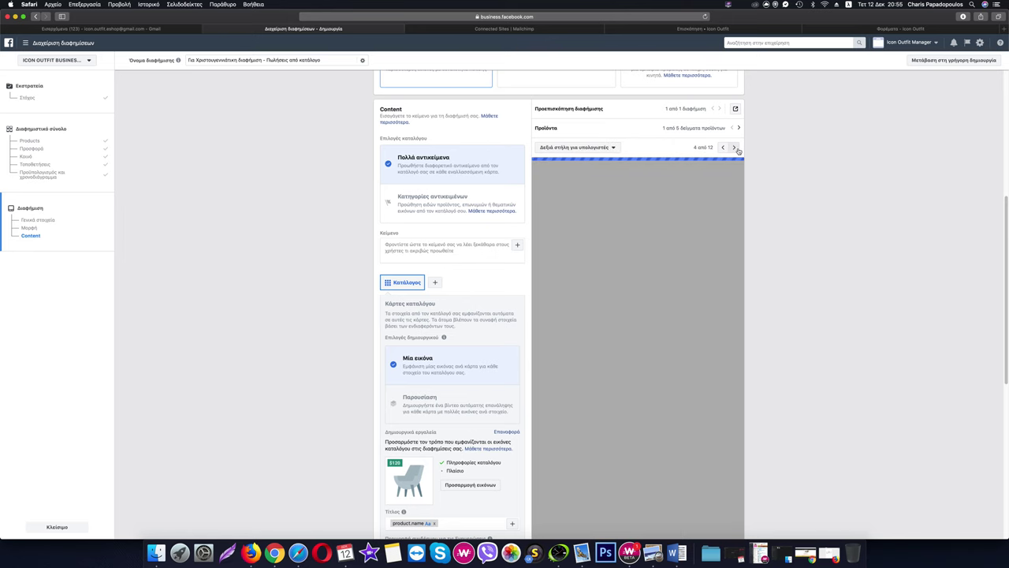
{"action": "left_click", "coordinate": [723, 149]}
{"action": "left_click", "coordinate": [724, 149]}
{"action": "left_click", "coordinate": [724, 149]}
{"action": "scroll", "coordinate": [489, 390], "scroll_direction": "down", "scroll_amount": 1}
{"action": "scroll", "coordinate": [513, 347], "scroll_direction": "down", "scroll_amount": 5}
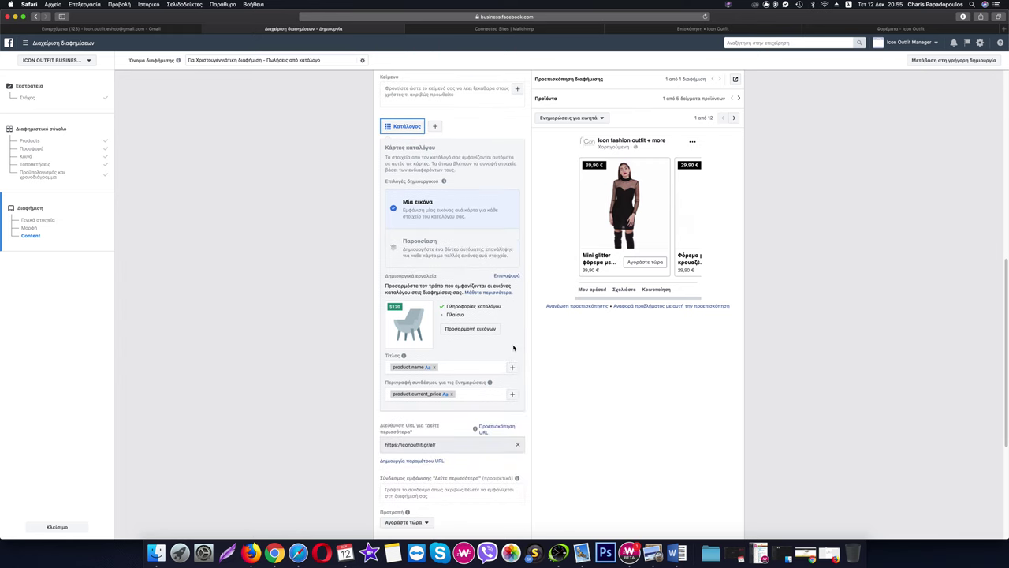
{"action": "scroll", "coordinate": [513, 347], "scroll_direction": "down", "scroll_amount": 2}
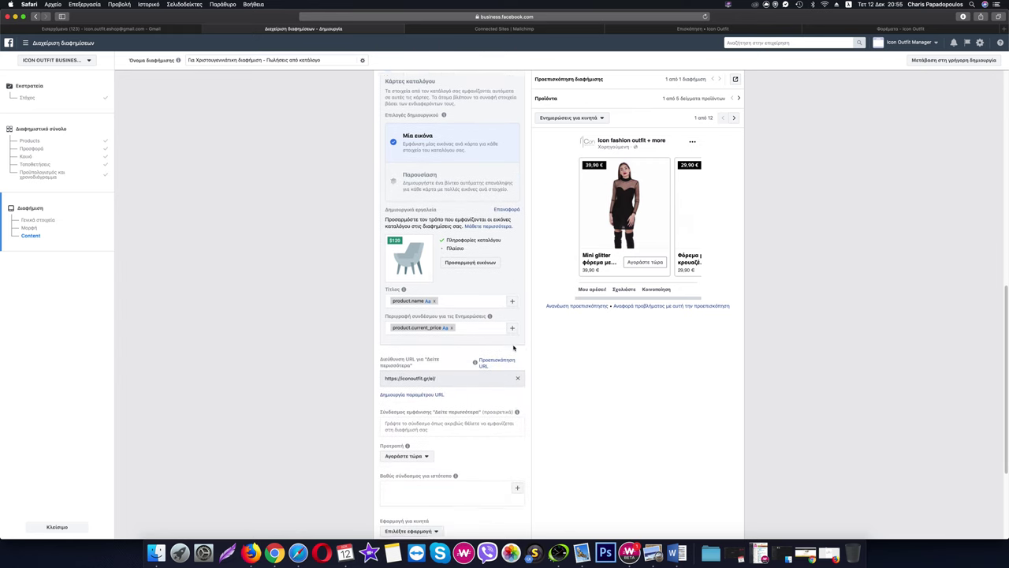
{"action": "mouse_move", "coordinate": [418, 332]}
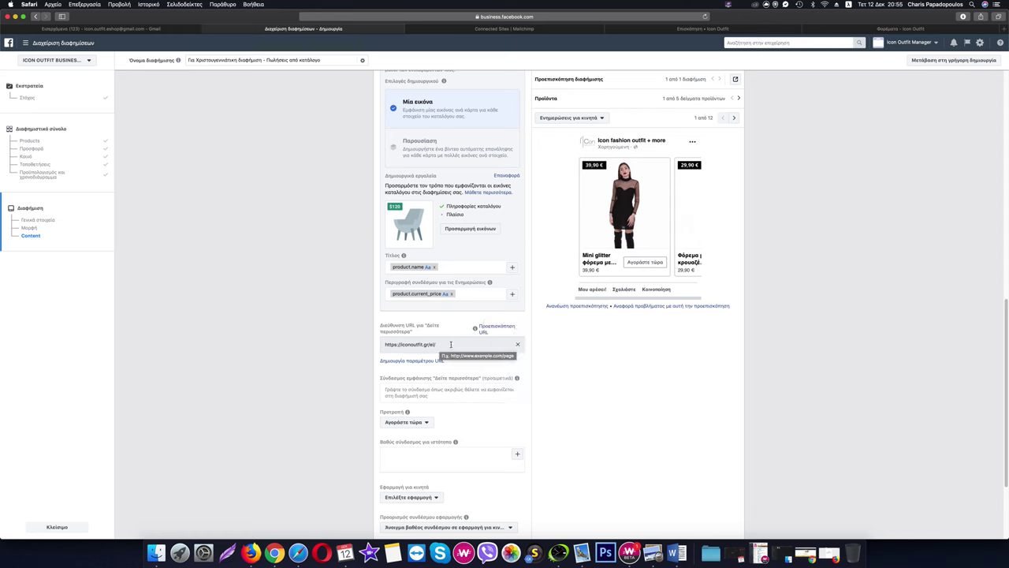
{"action": "scroll", "coordinate": [501, 364], "scroll_direction": "down", "scroll_amount": 1}
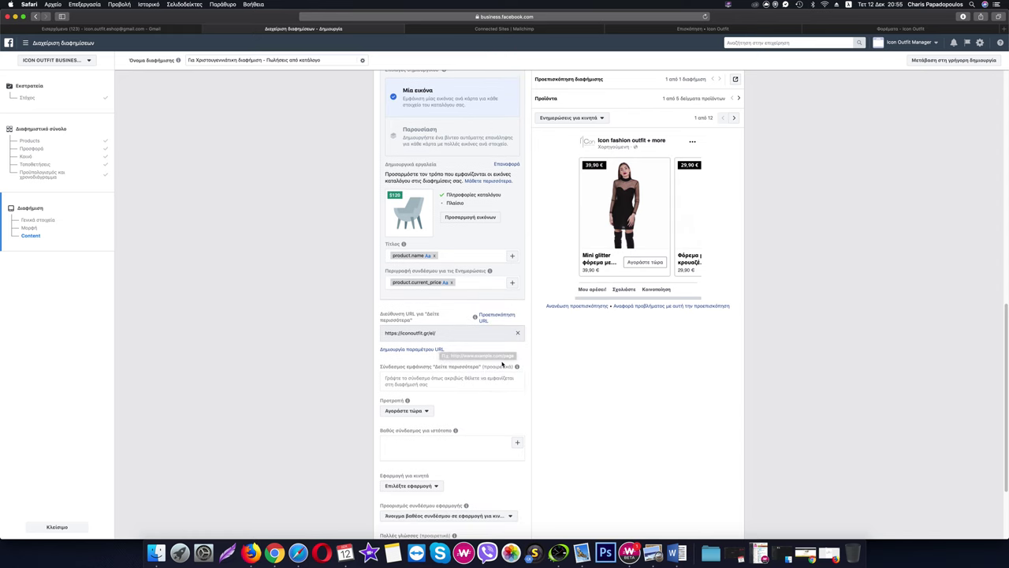
{"action": "left_click", "coordinate": [451, 380]}
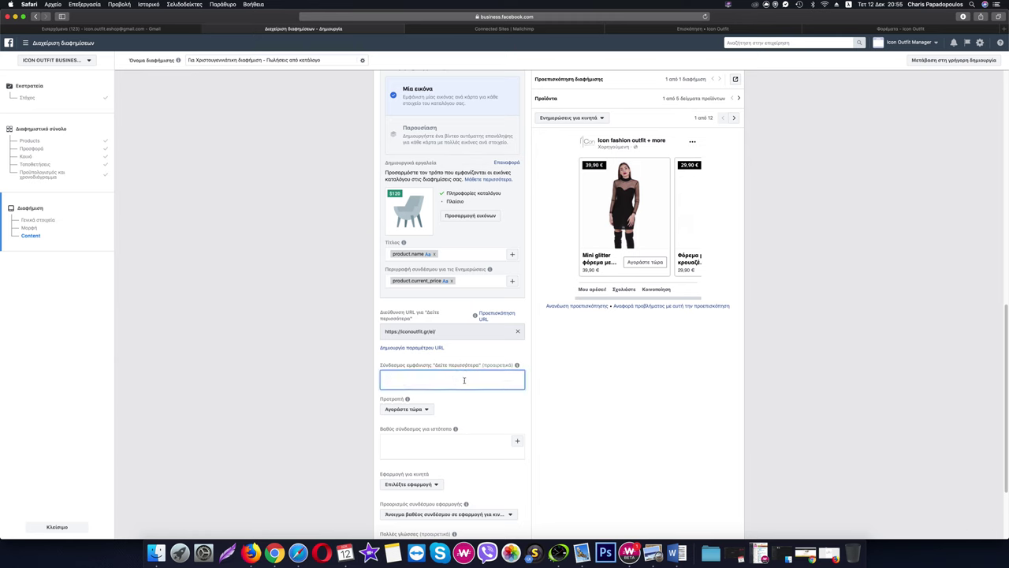
{"action": "type", "text": "ic"}
{"action": "key", "text": "ctrl+space"}
{"action": "type", "text": "www.iciconoutfit.gr"}
{"action": "key", "text": "BackSpace"}
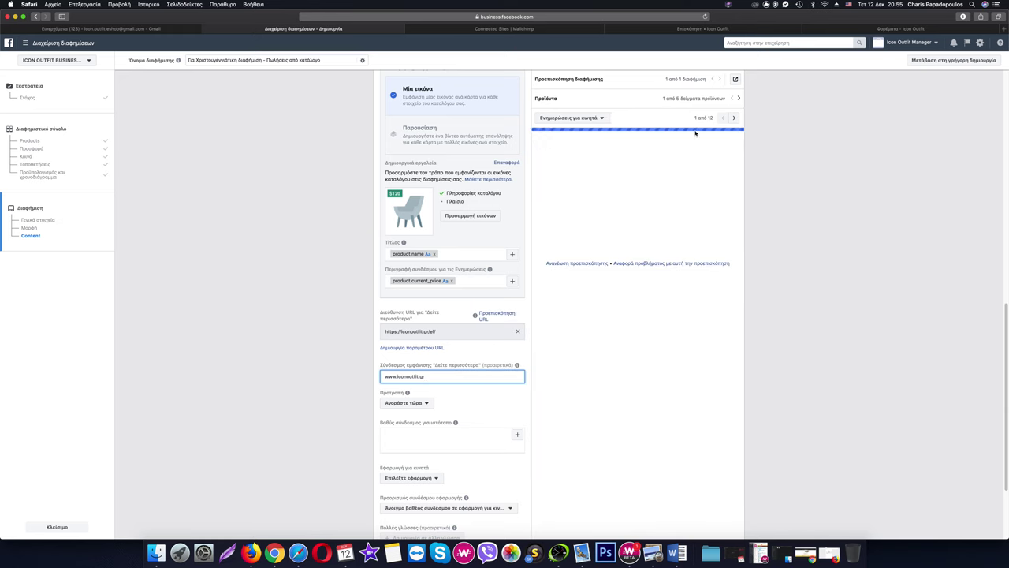
{"action": "left_click", "coordinate": [734, 117]}
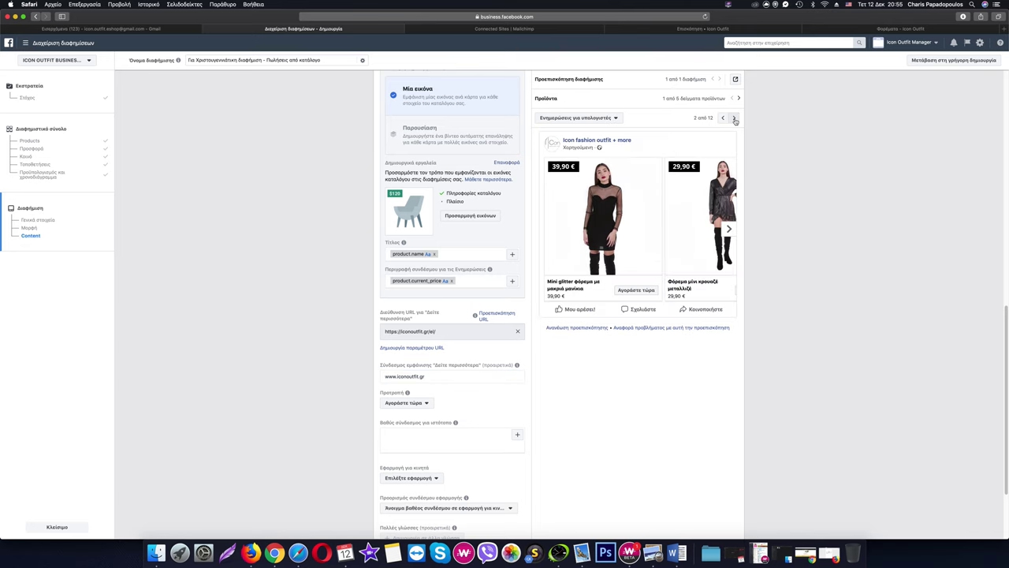
Step: Write the ad text "Chistmas Sales in specific items!" with "Shop now" on a second line
{"action": "scroll", "coordinate": [478, 374], "scroll_direction": "down", "scroll_amount": 2}
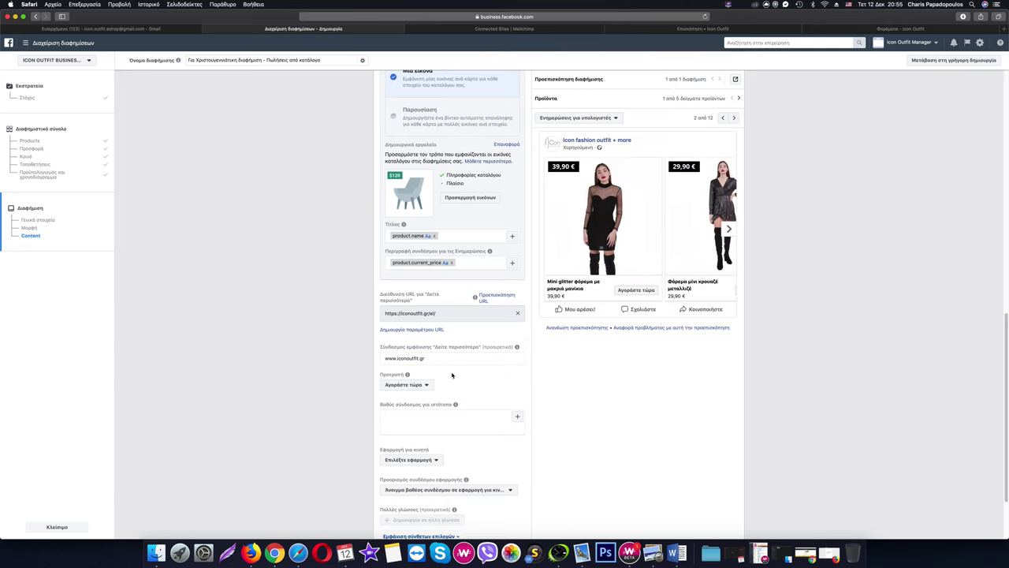
{"action": "scroll", "coordinate": [460, 373], "scroll_direction": "up", "scroll_amount": 8}
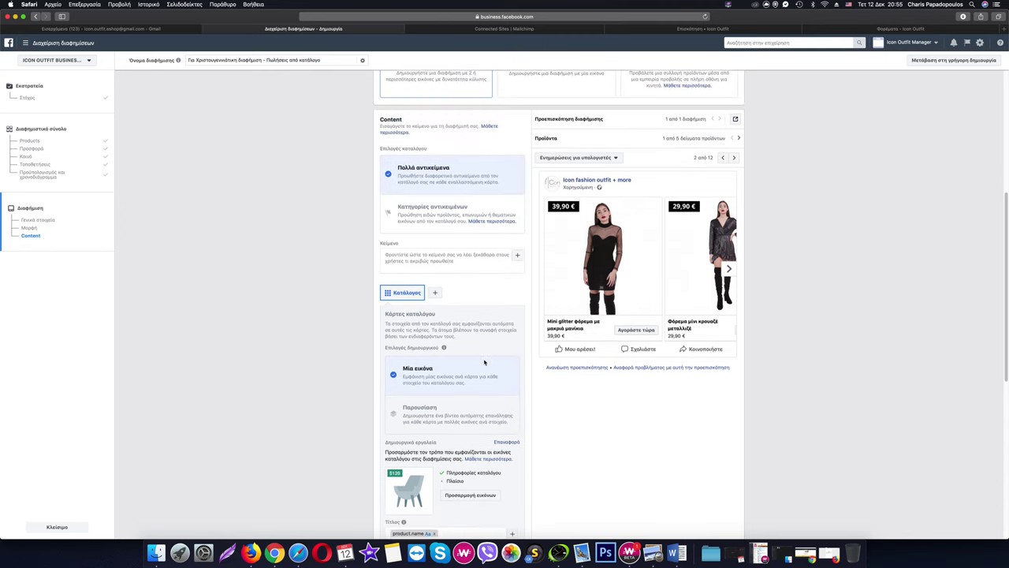
{"action": "left_click", "coordinate": [446, 254]}
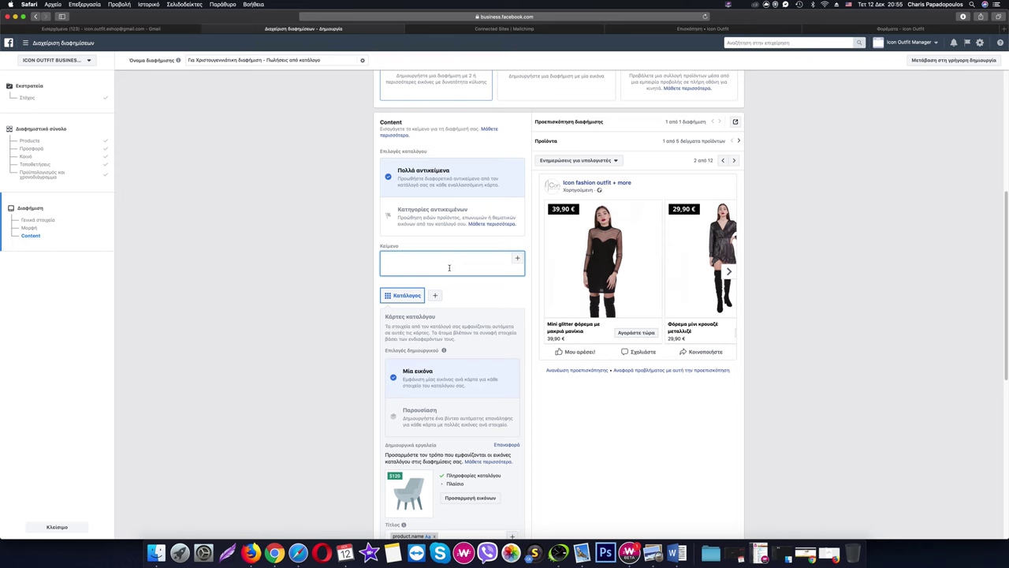
{"action": "type", "text": "Chistmas "}
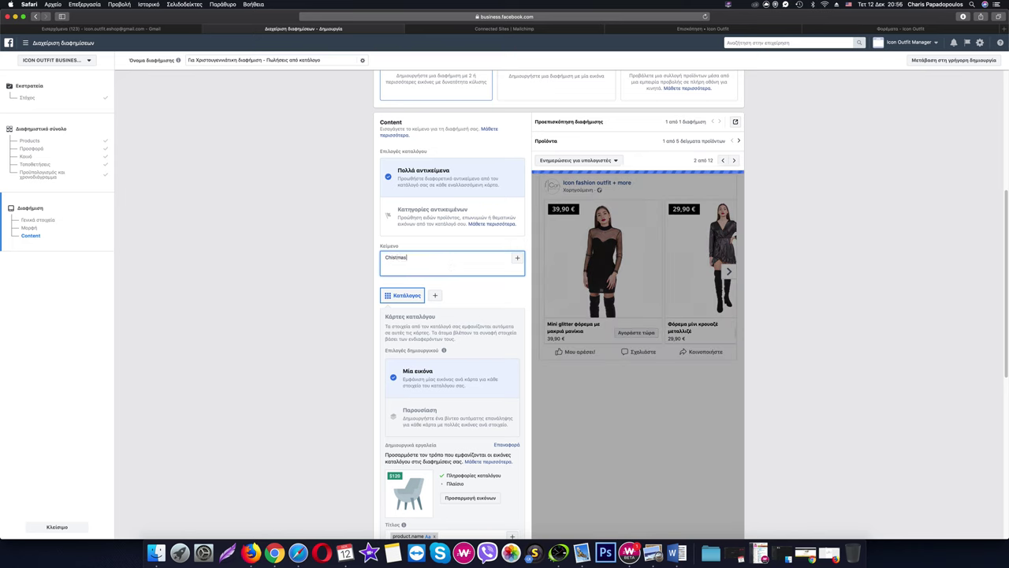
{"action": "type", "text": "Sales"}
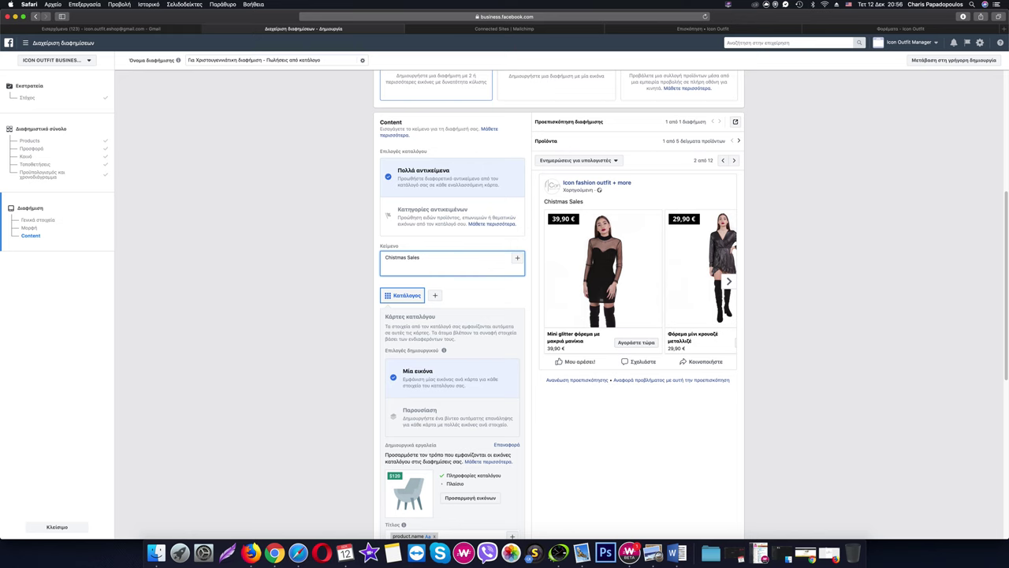
{"action": "type", "text": "specific"}
{"action": "type", "text": "items!"}
{"action": "key", "text": "Return"}
{"action": "type", "text": "Shop now"}
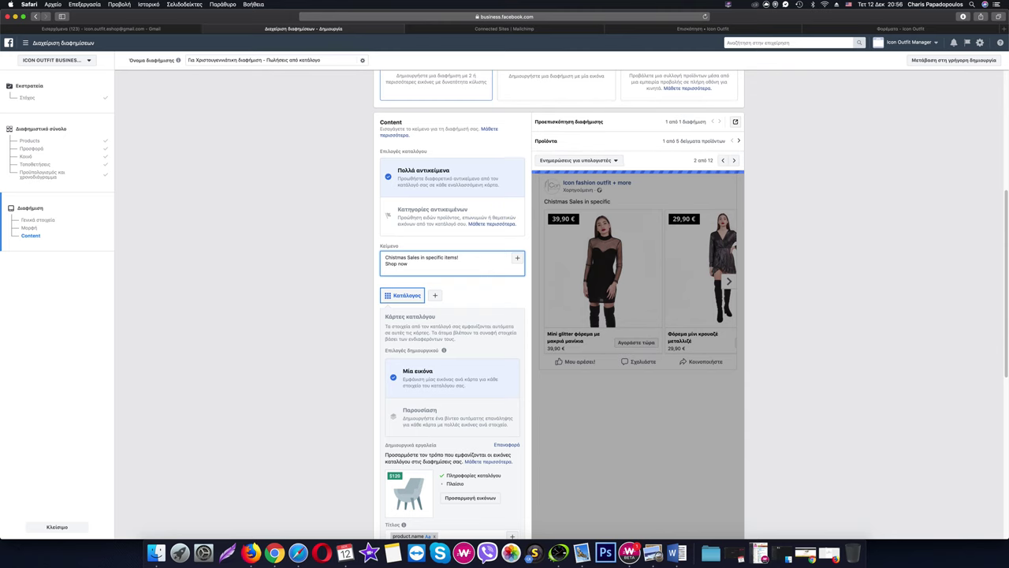
Step: Switch to Chrome and open the bookmarked List of Emoticons for Facebook page in a new tab
{"action": "left_click", "coordinate": [275, 552]}
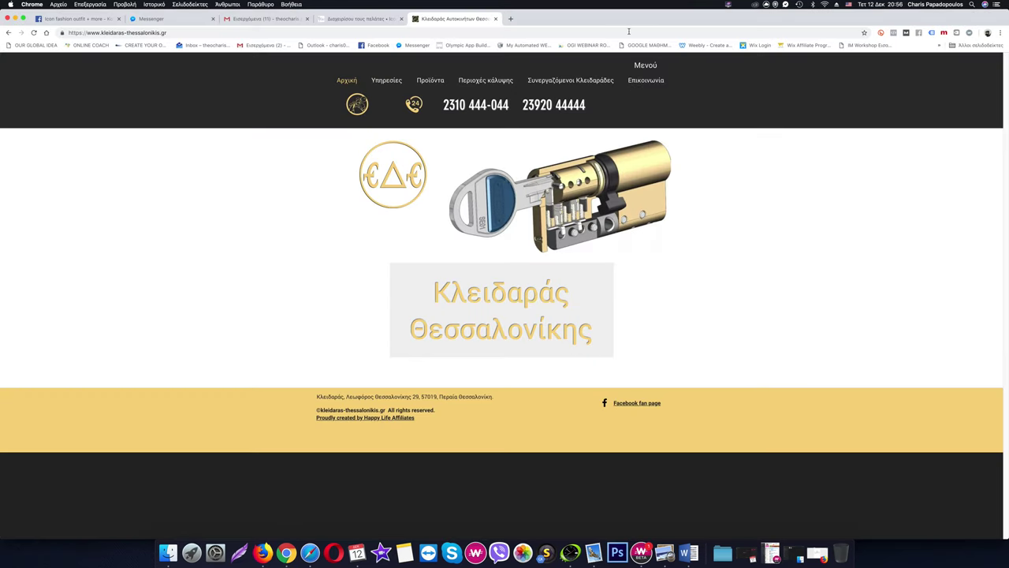
{"action": "left_click", "coordinate": [511, 18]}
{"action": "left_click", "coordinate": [978, 46]}
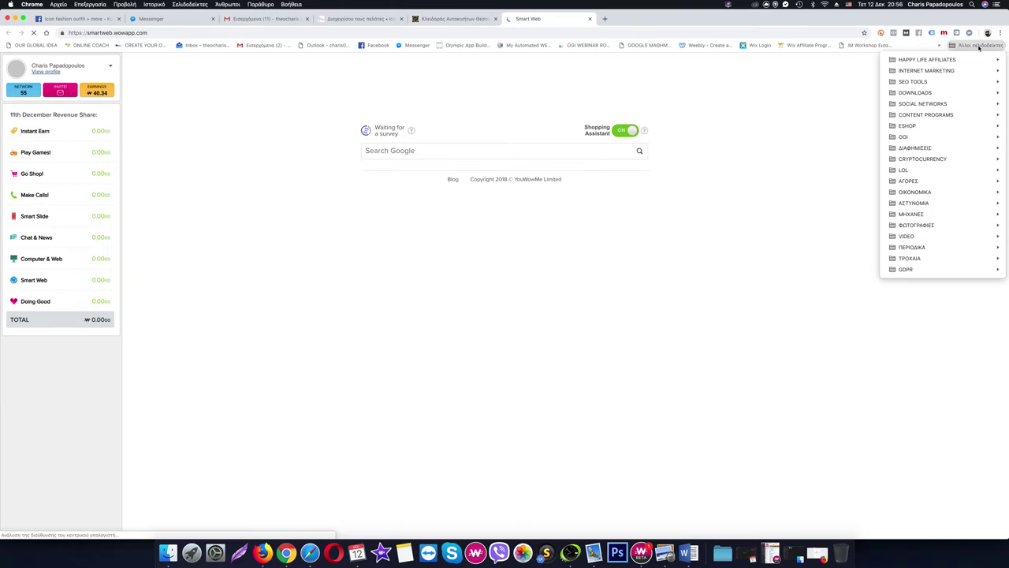
{"action": "mouse_move", "coordinate": [960, 103]}
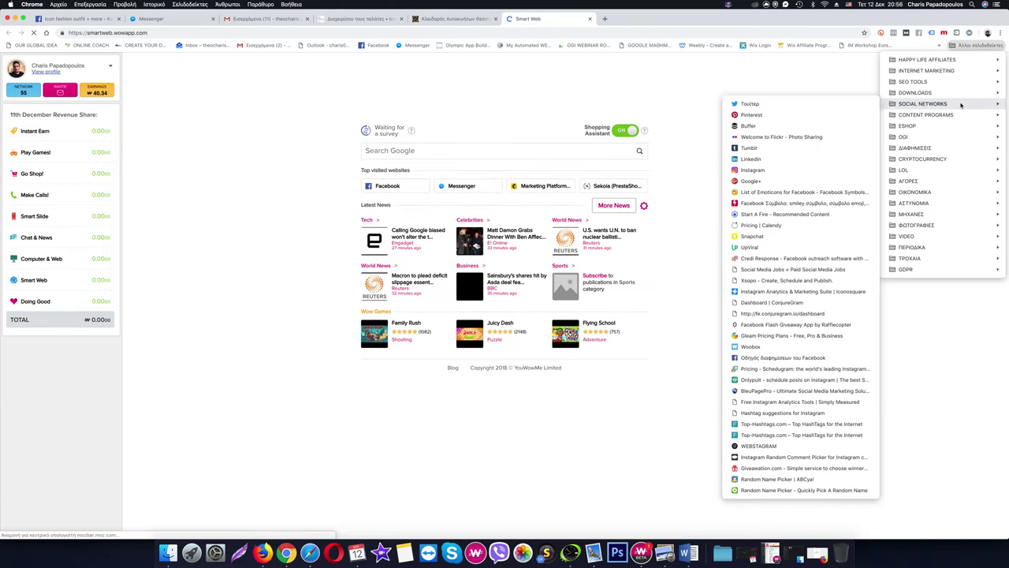
{"action": "left_click", "coordinate": [804, 194]}
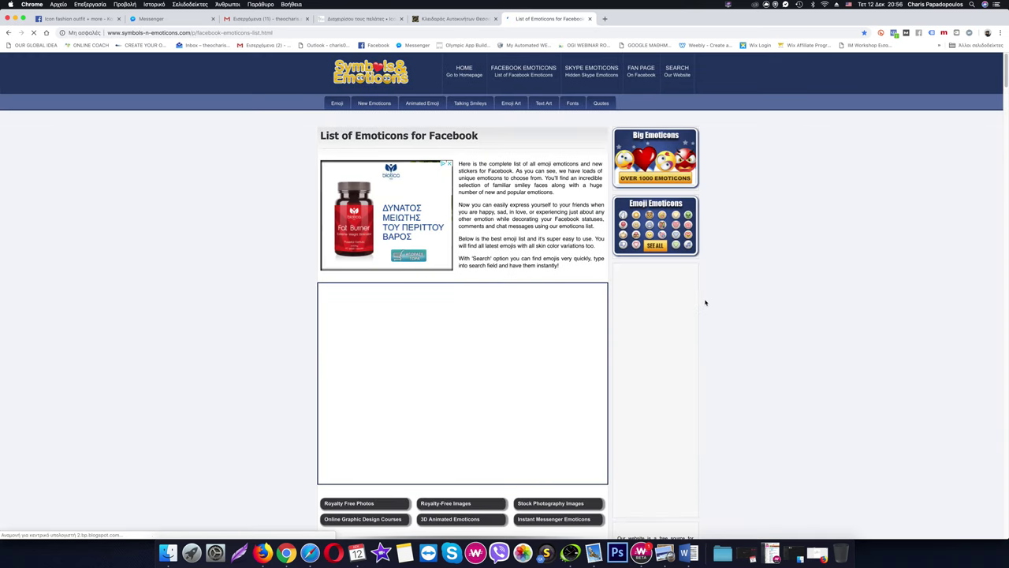
Step: Copy the pointing-hand emoji 👉 from the emoticon list and insert it after "Shop now" in the ad text in Safari
{"action": "scroll", "coordinate": [714, 298], "scroll_direction": "down", "scroll_amount": 1}
{"action": "scroll", "coordinate": [717, 294], "scroll_direction": "down", "scroll_amount": 3}
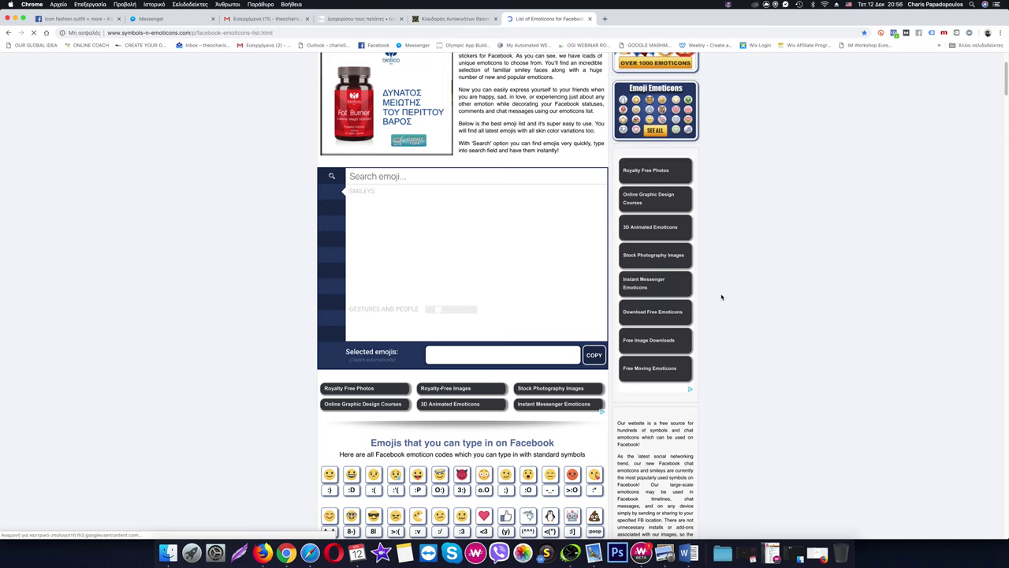
{"action": "left_click", "coordinate": [528, 318]}
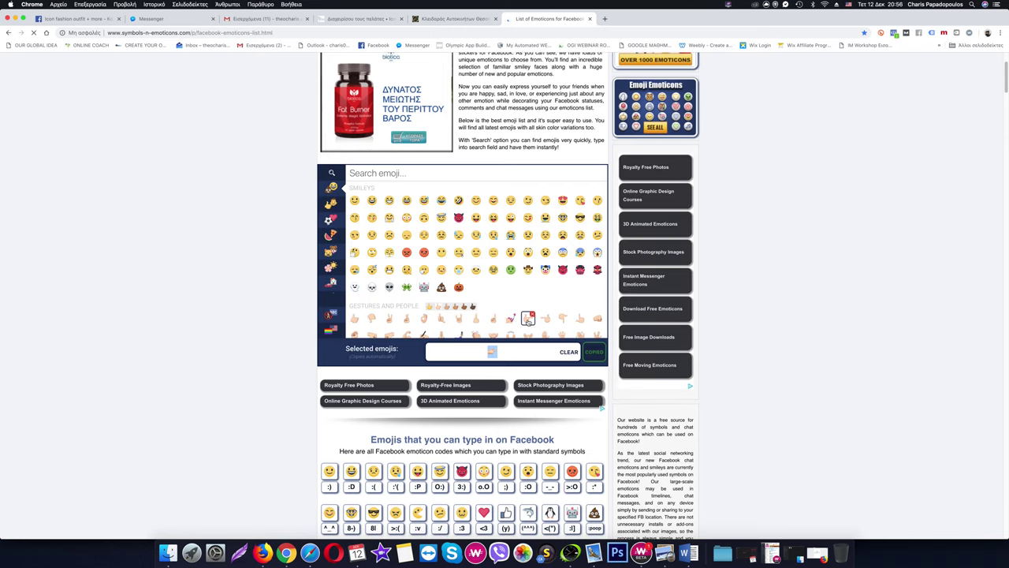
{"action": "left_click", "coordinate": [310, 552]}
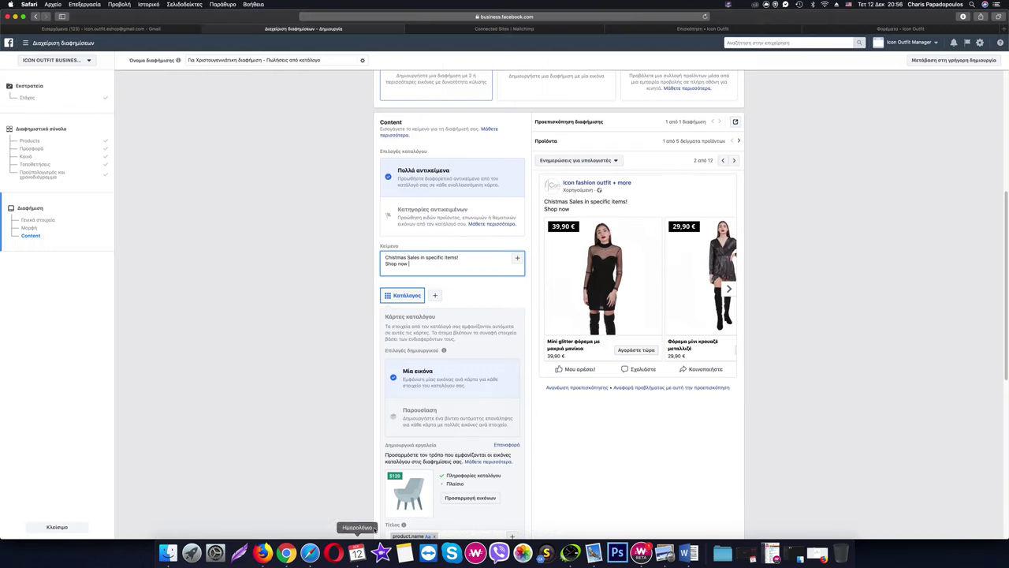
{"action": "type", "text": "👉"}
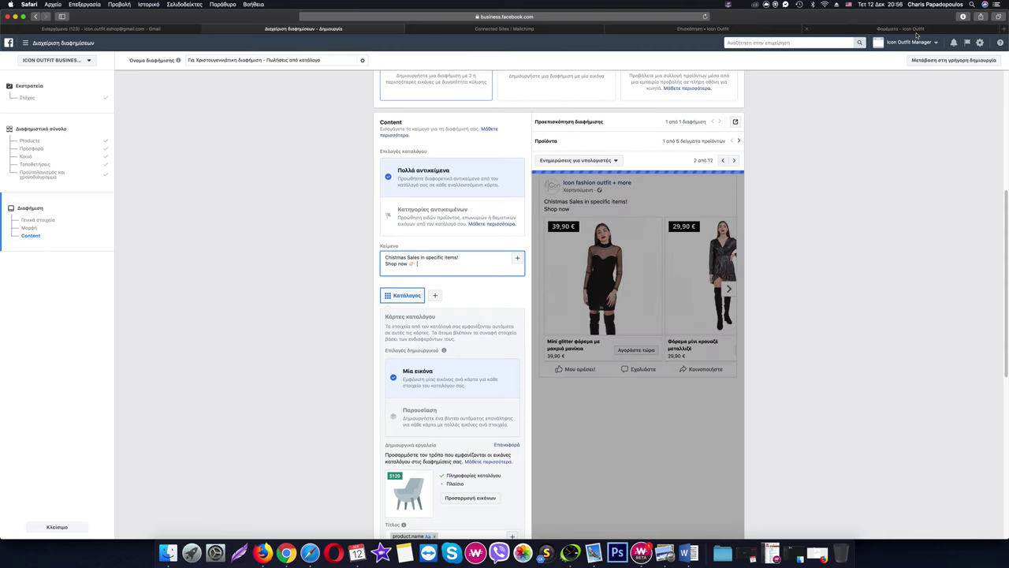
Step: Open the ΓΥΝΑΙΚΕΙΑ category in the already open Icon Outfit shop page and copy its web address
{"action": "left_click", "coordinate": [915, 29]}
{"action": "scroll", "coordinate": [504, 316], "scroll_direction": "up", "scroll_amount": 5}
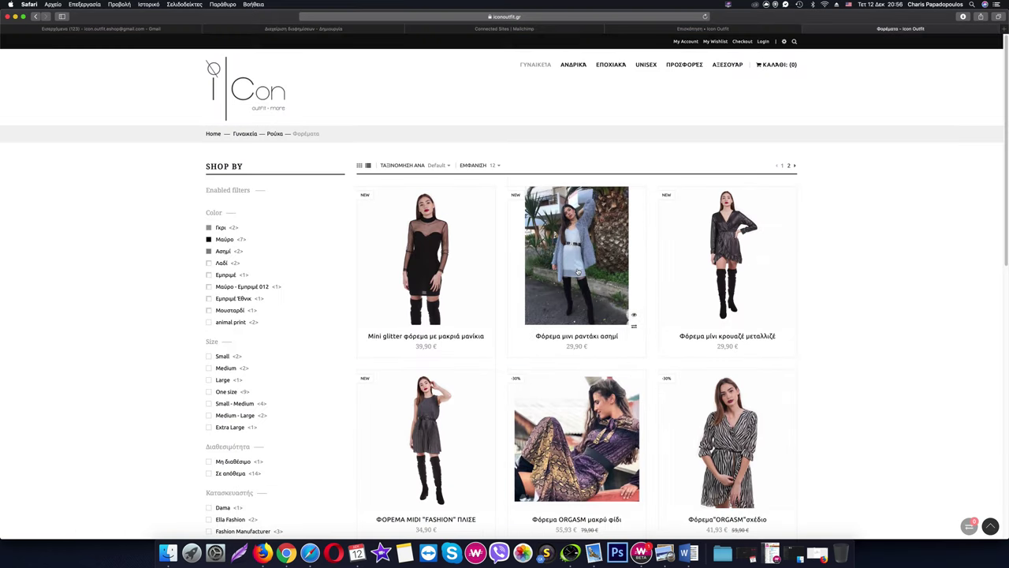
{"action": "left_click", "coordinate": [533, 66]}
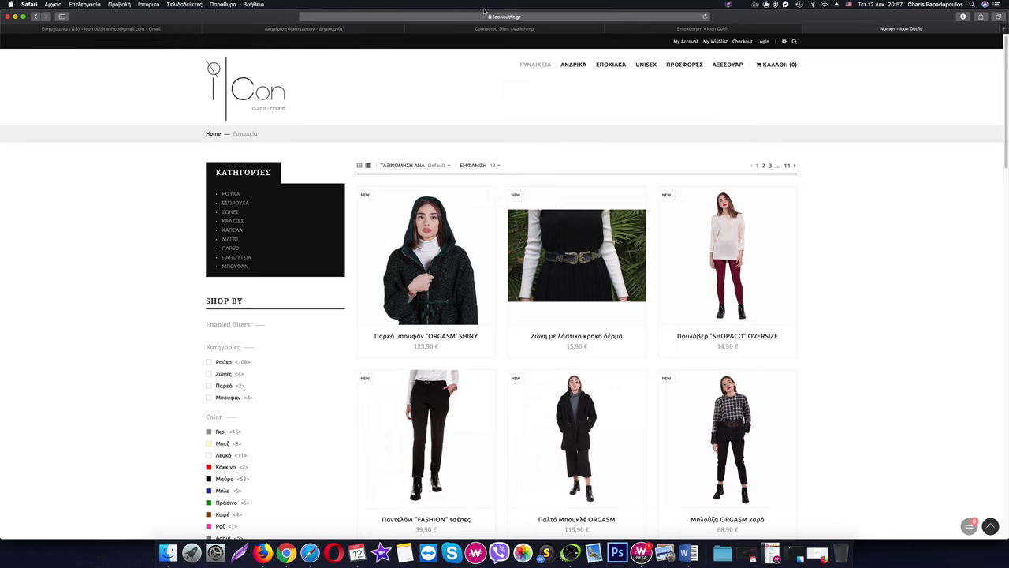
{"action": "left_click", "coordinate": [513, 17]}
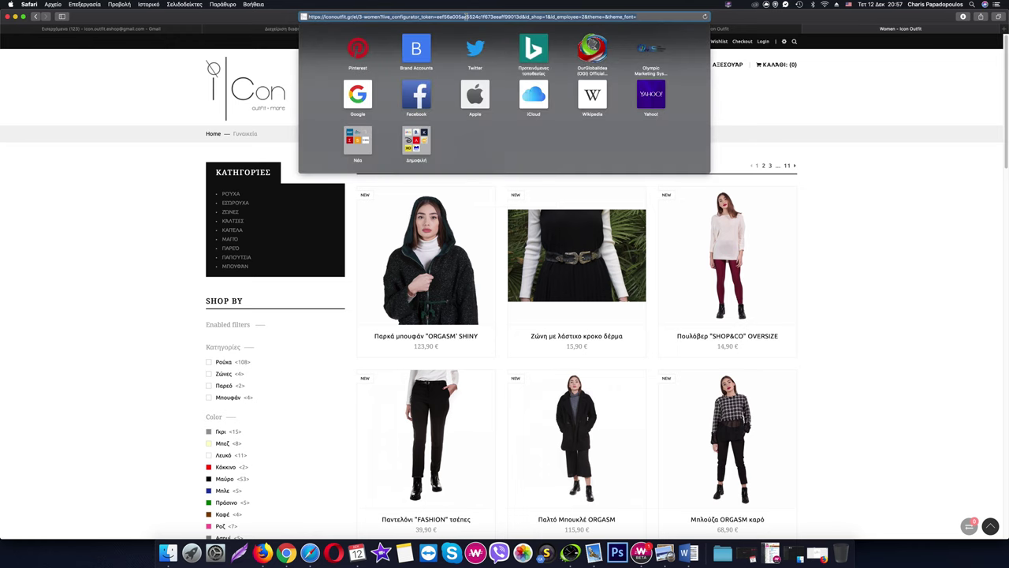
{"action": "right_click", "coordinate": [466, 16]}
{"action": "left_click", "coordinate": [487, 28]}
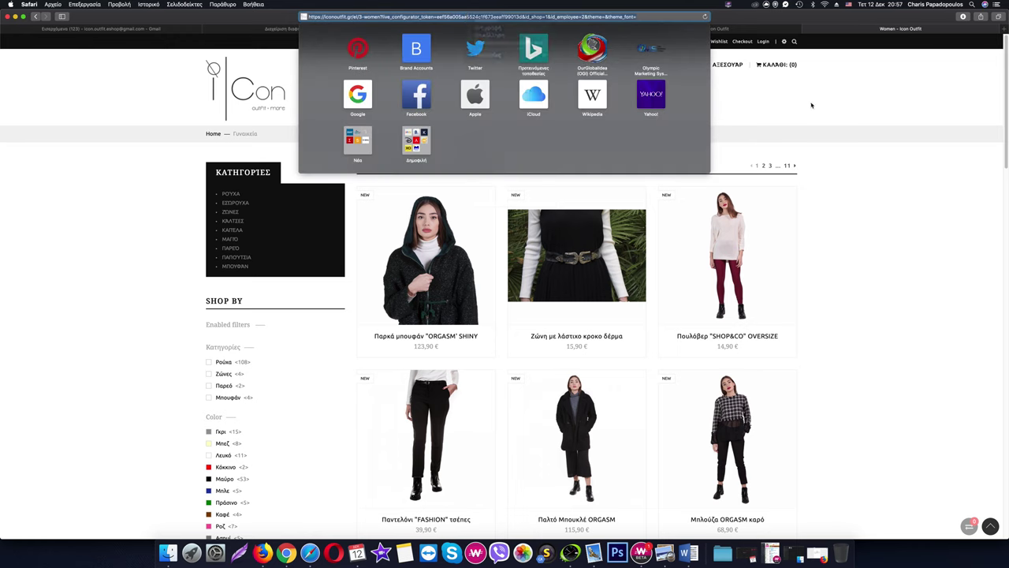
{"action": "left_click", "coordinate": [134, 114]}
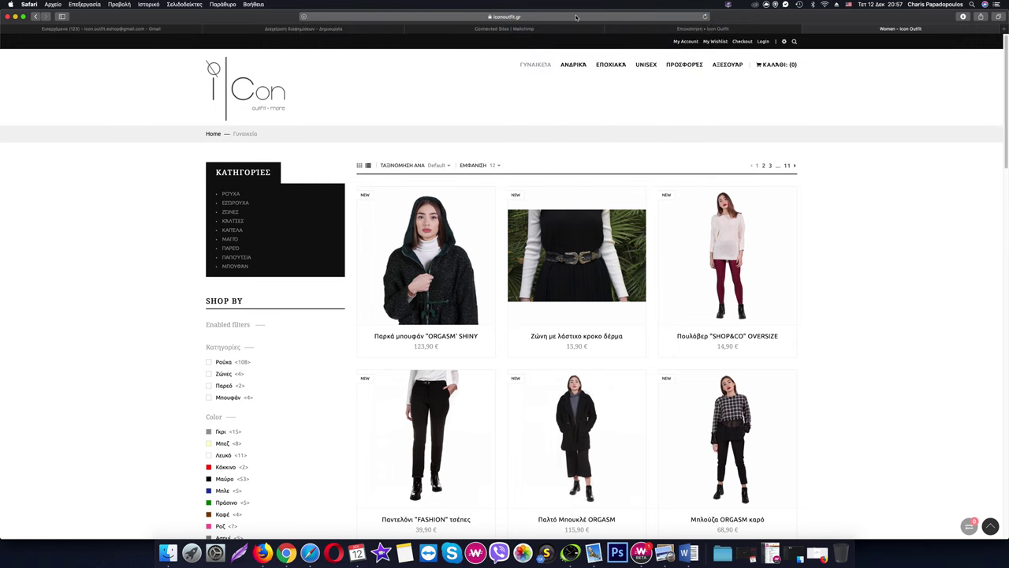
{"action": "left_click", "coordinate": [258, 95]}
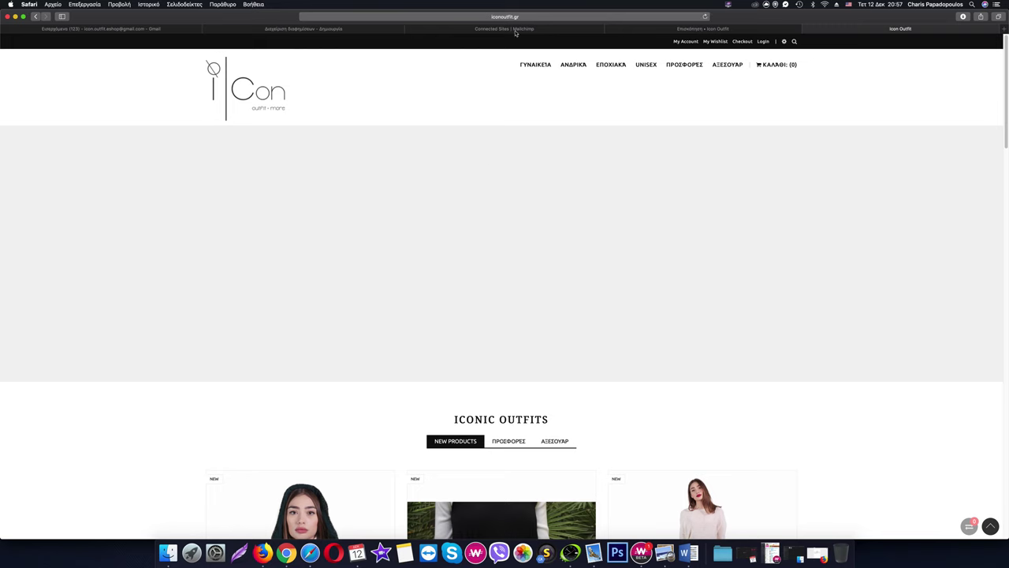
{"action": "left_click", "coordinate": [512, 17]}
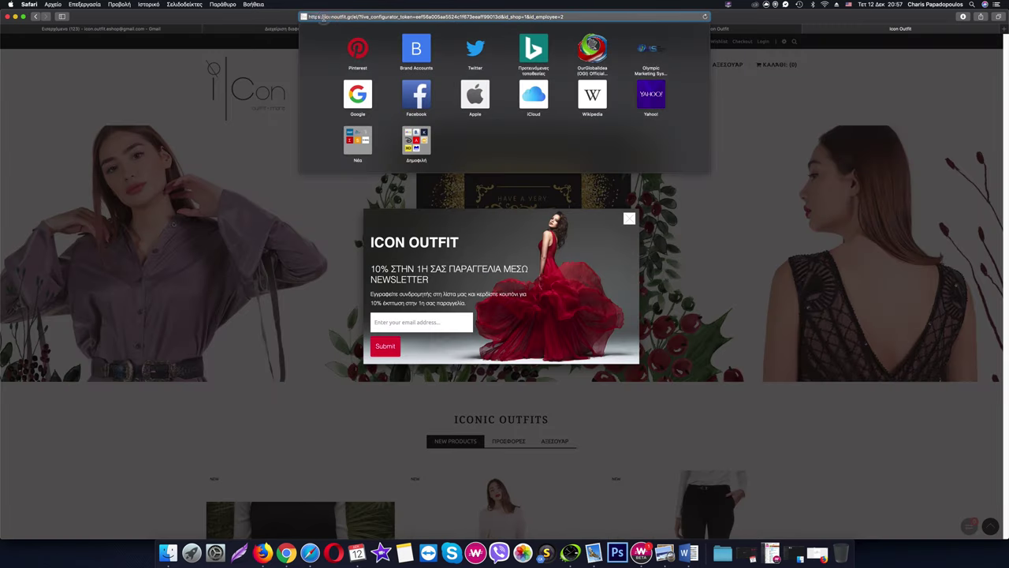
{"action": "left_click_drag", "start_coordinate": [304, 18], "coordinate": [355, 19]}
{"action": "right_click", "coordinate": [355, 18]}
{"action": "left_click", "coordinate": [364, 27]}
{"action": "left_click", "coordinate": [836, 94]}
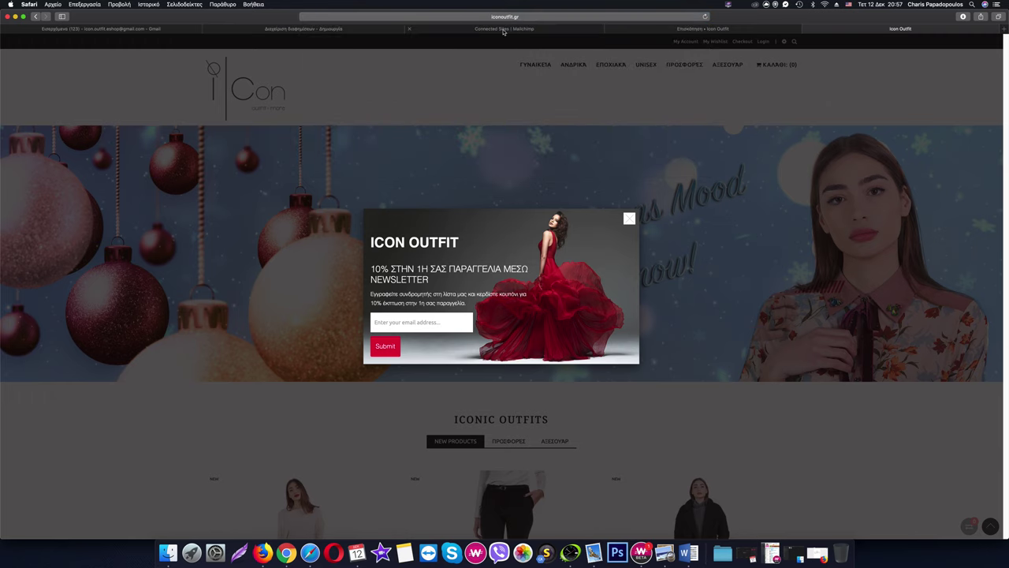
{"action": "left_click", "coordinate": [345, 30]}
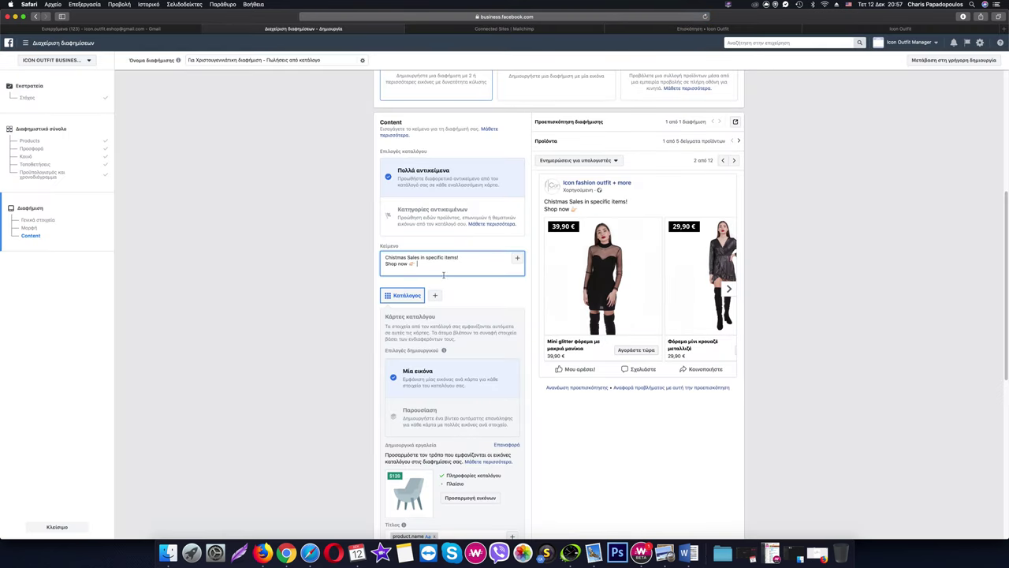
{"action": "key", "text": "super+v"}
Step: Review the remaining link and call-to-action settings of the Christmas ad and submit the campaign
{"action": "scroll", "coordinate": [496, 344], "scroll_direction": "down", "scroll_amount": 5}
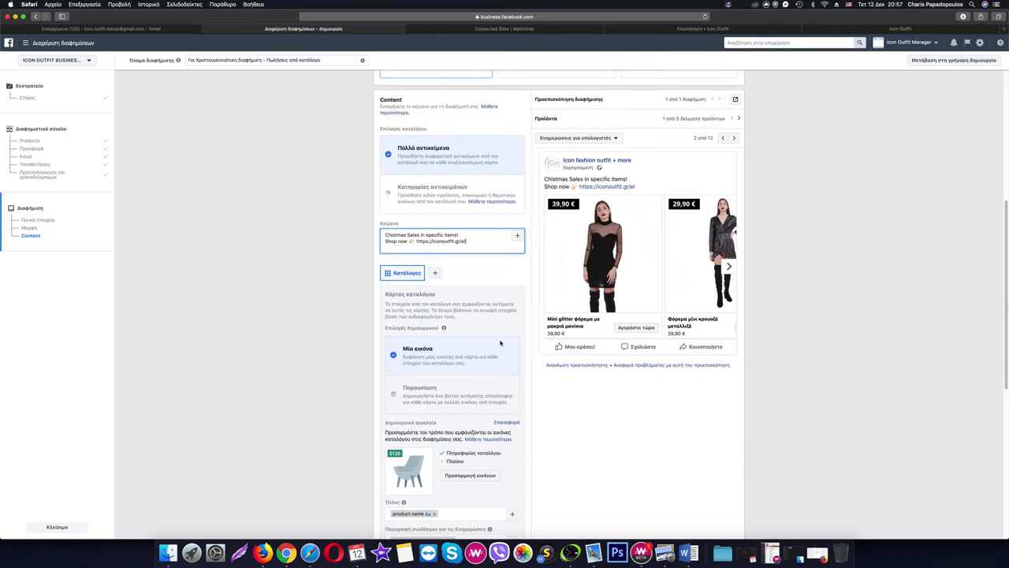
{"action": "scroll", "coordinate": [500, 343], "scroll_direction": "down", "scroll_amount": 8}
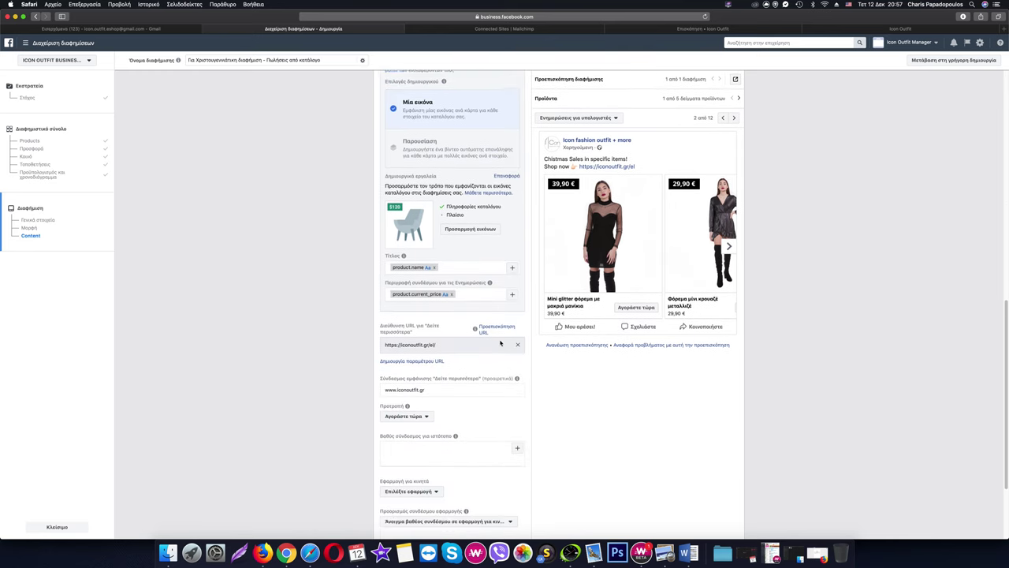
{"action": "scroll", "coordinate": [500, 343], "scroll_direction": "down", "scroll_amount": 1}
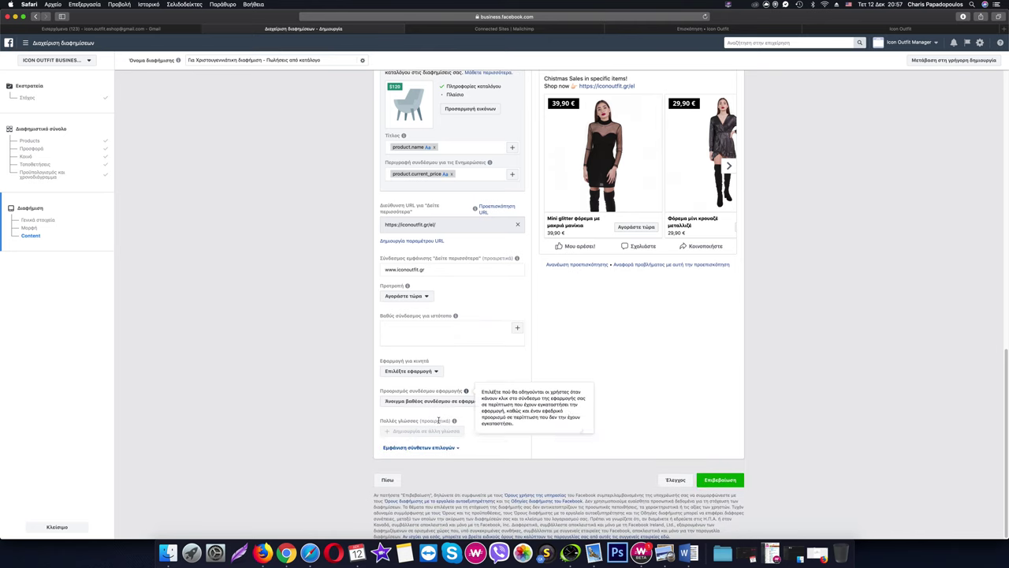
{"action": "left_click", "coordinate": [721, 480]}
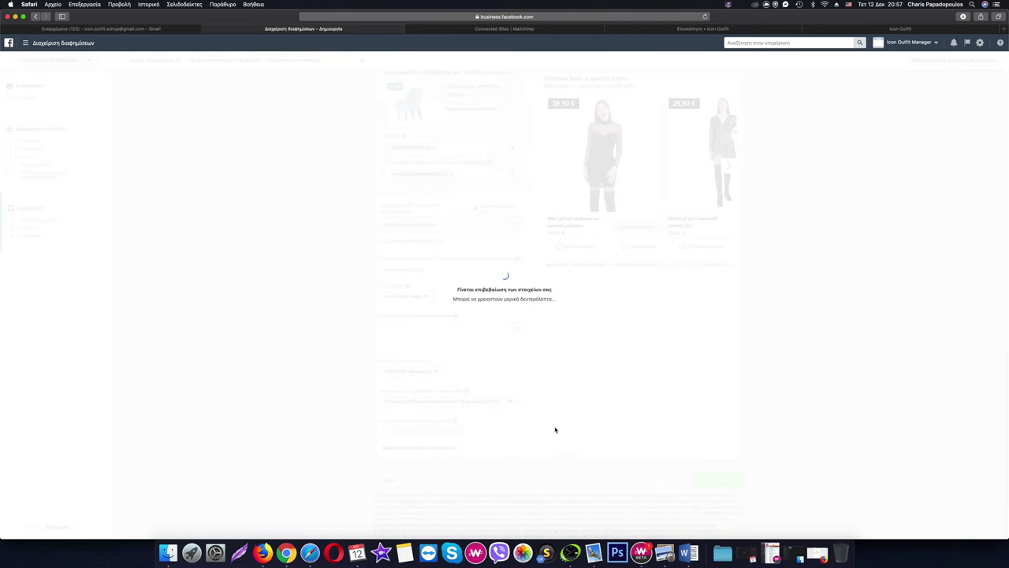
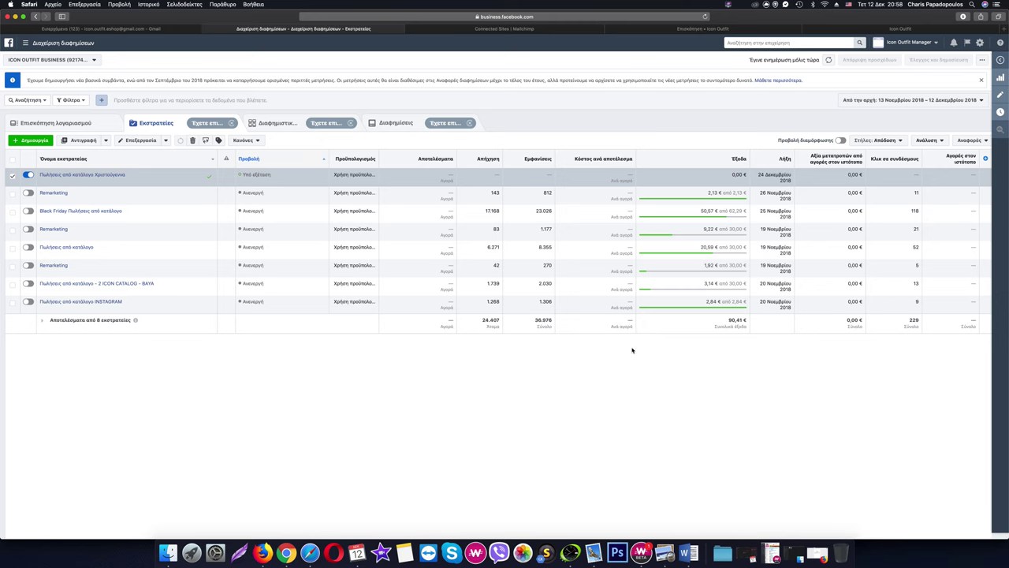
Step: Start a new campaign with the Πωλήσεις από κατάλογο objective, name it "Πωλήσεις από κατάλογο REMARKETING" and continue to the ad set
{"action": "left_click", "coordinate": [30, 143]}
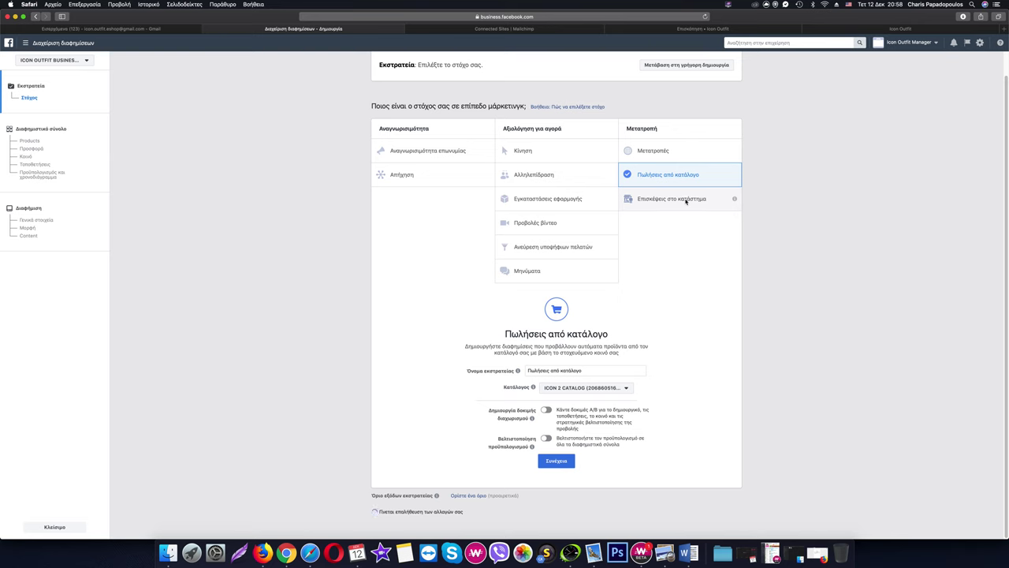
{"action": "scroll", "coordinate": [663, 253], "scroll_direction": "down", "scroll_amount": 1}
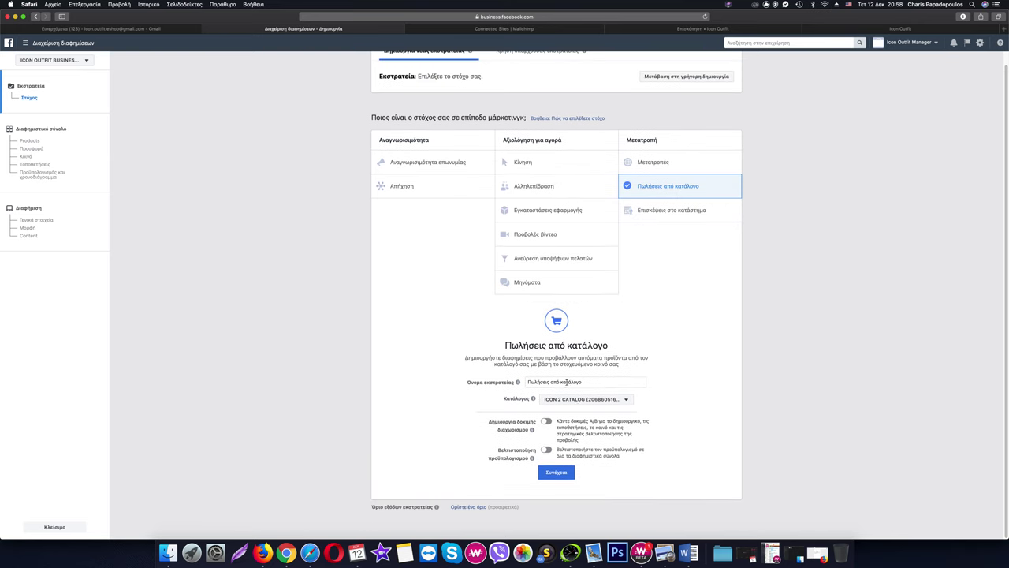
{"action": "left_click", "coordinate": [603, 381]}
{"action": "type", "text": "REMARKETING"}
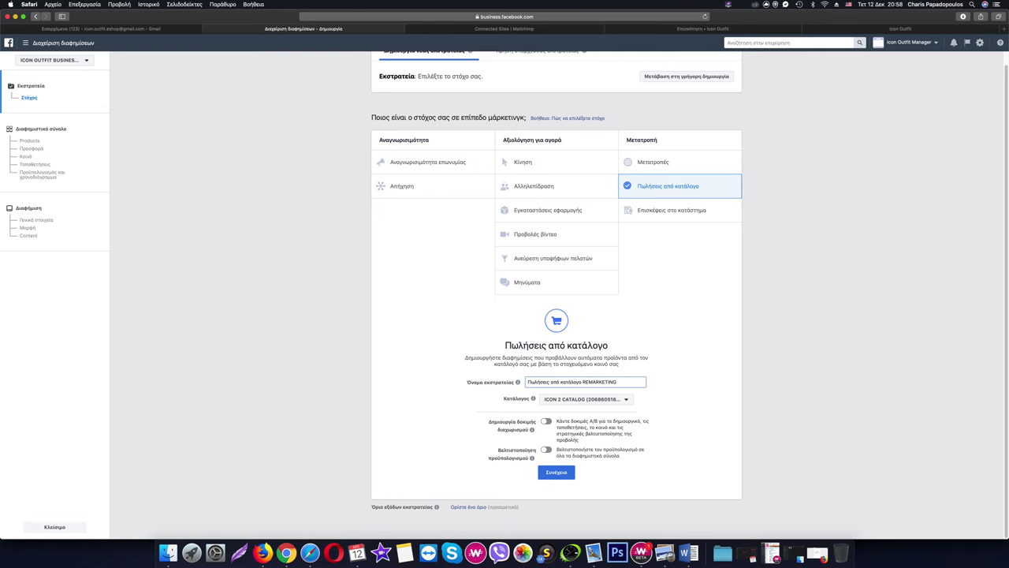
{"action": "left_click", "coordinate": [556, 472]}
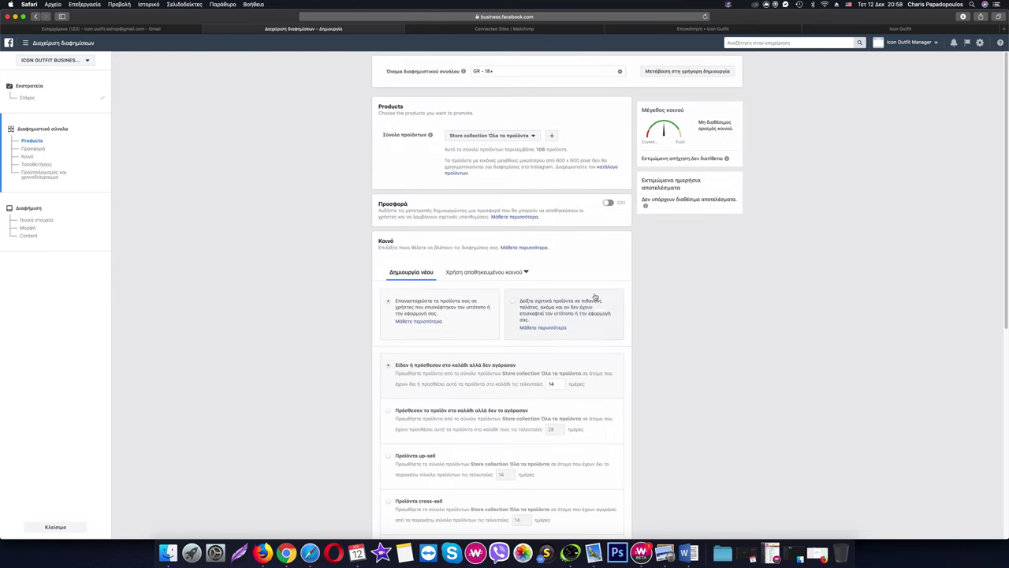
Step: Check the available product sets and keep Store collection Όλα τα προϊόντα for the ad set
{"action": "left_click", "coordinate": [523, 138]}
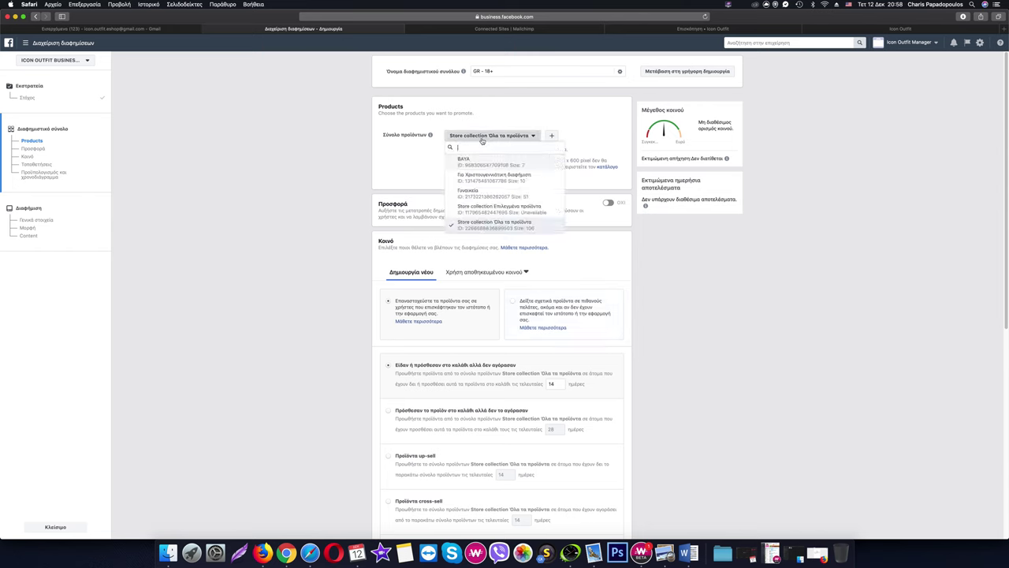
{"action": "mouse_move", "coordinate": [501, 226]}
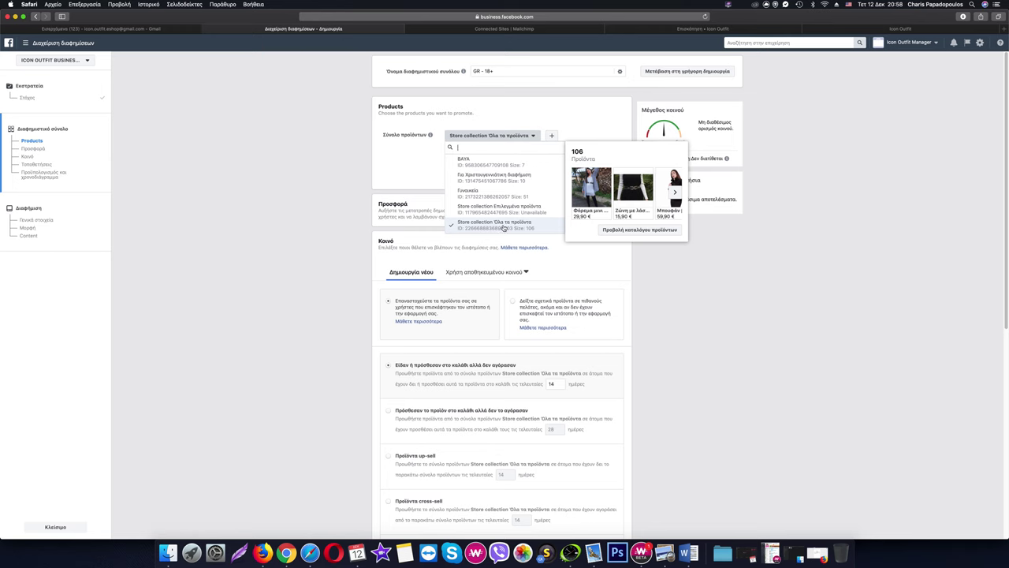
{"action": "left_click", "coordinate": [527, 137]}
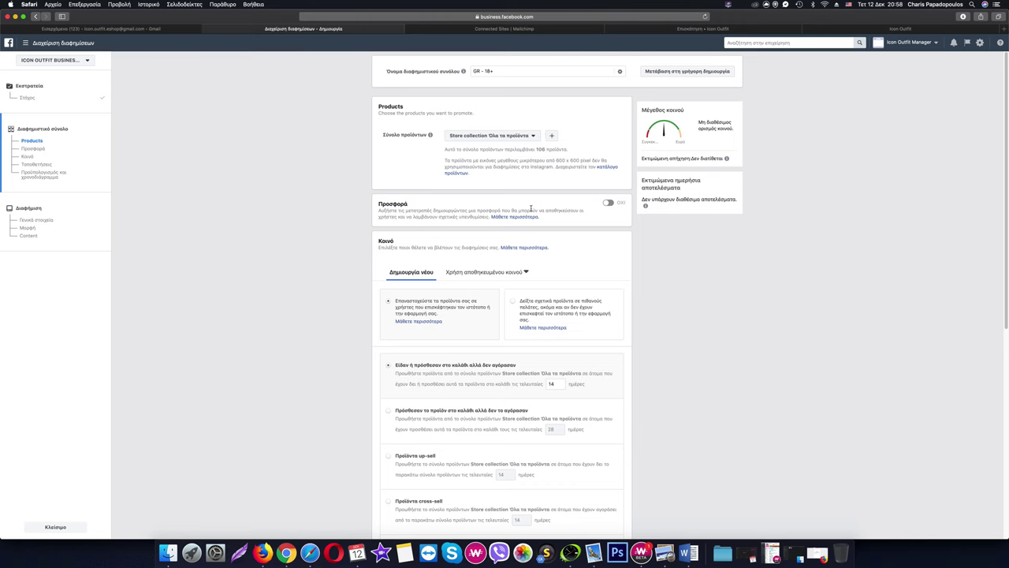
Step: Set the retargeting window for people who viewed or added to cart but did not buy to 60 days
{"action": "scroll", "coordinate": [530, 209], "scroll_direction": "down", "scroll_amount": 2}
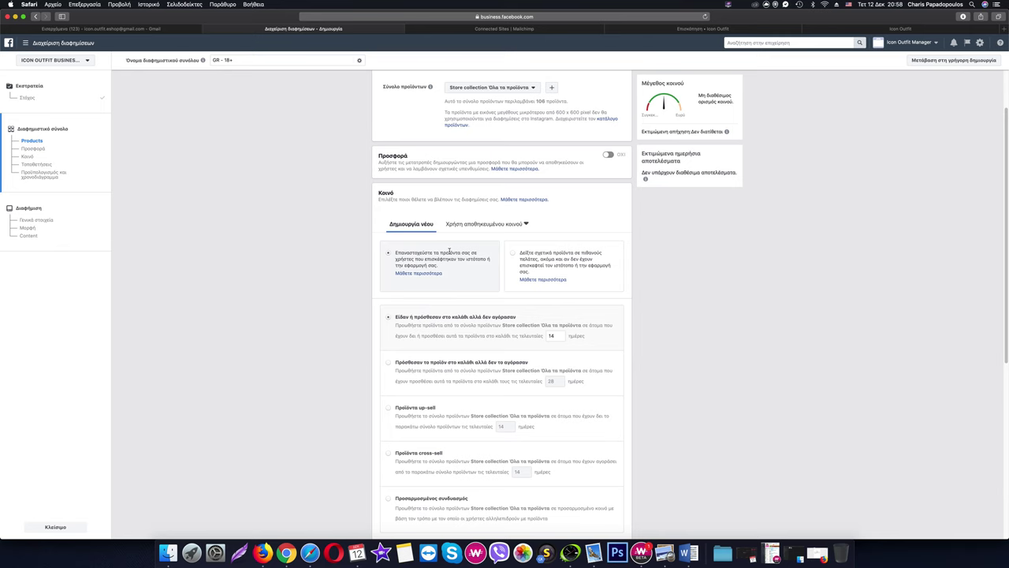
{"action": "scroll", "coordinate": [505, 249], "scroll_direction": "down", "scroll_amount": 3}
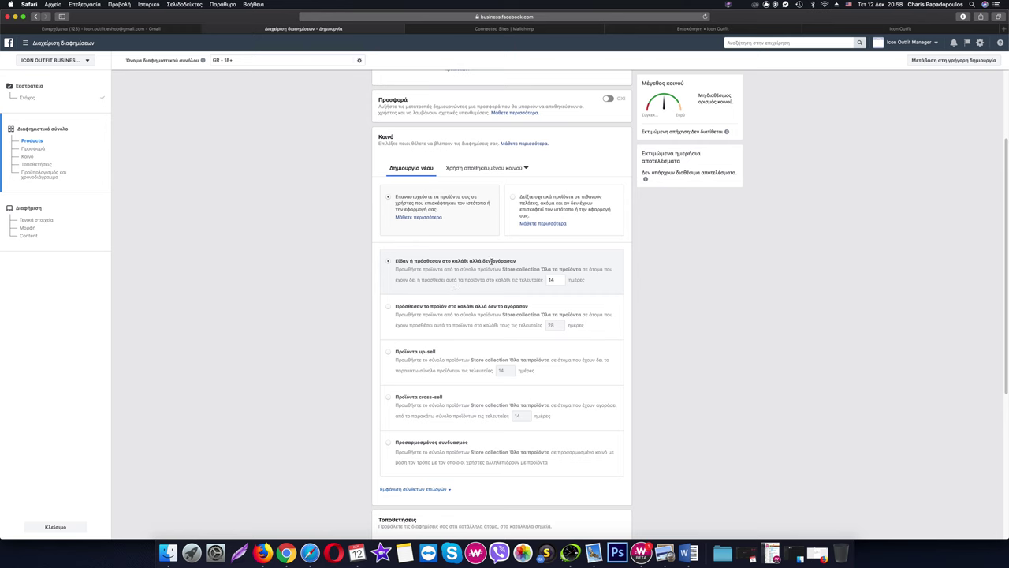
{"action": "double_click", "coordinate": [550, 279]}
{"action": "type", "text": "60"}
Step: Switch the ad set to a lifetime budget (Εφάπαξ προϋπολογισμός) of 30,00 €
{"action": "scroll", "coordinate": [622, 284], "scroll_direction": "down", "scroll_amount": 2}
{"action": "scroll", "coordinate": [497, 313], "scroll_direction": "down", "scroll_amount": 1}
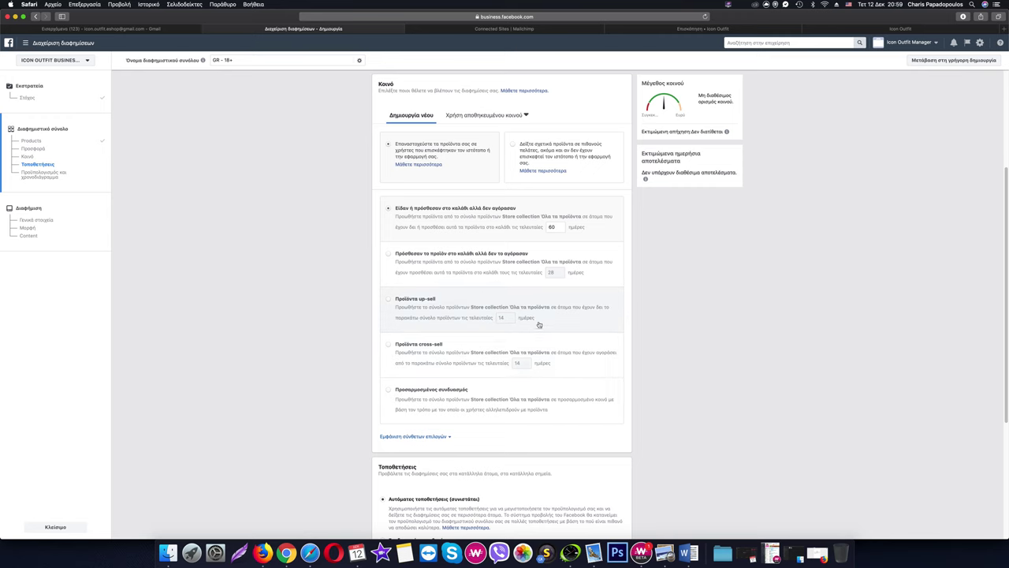
{"action": "scroll", "coordinate": [581, 374], "scroll_direction": "down", "scroll_amount": 2}
{"action": "scroll", "coordinate": [578, 357], "scroll_direction": "down", "scroll_amount": 5}
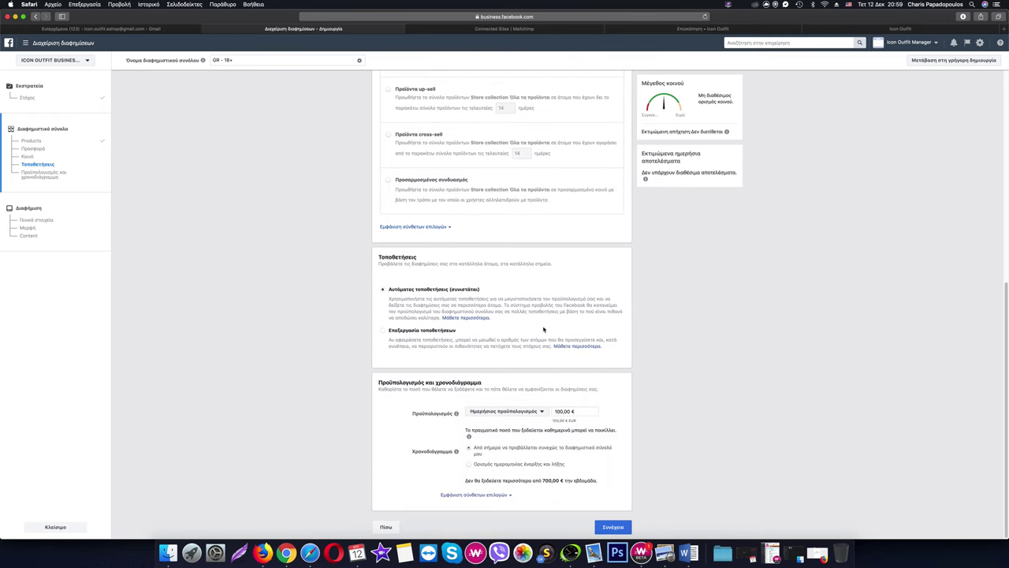
{"action": "left_click", "coordinate": [538, 413]}
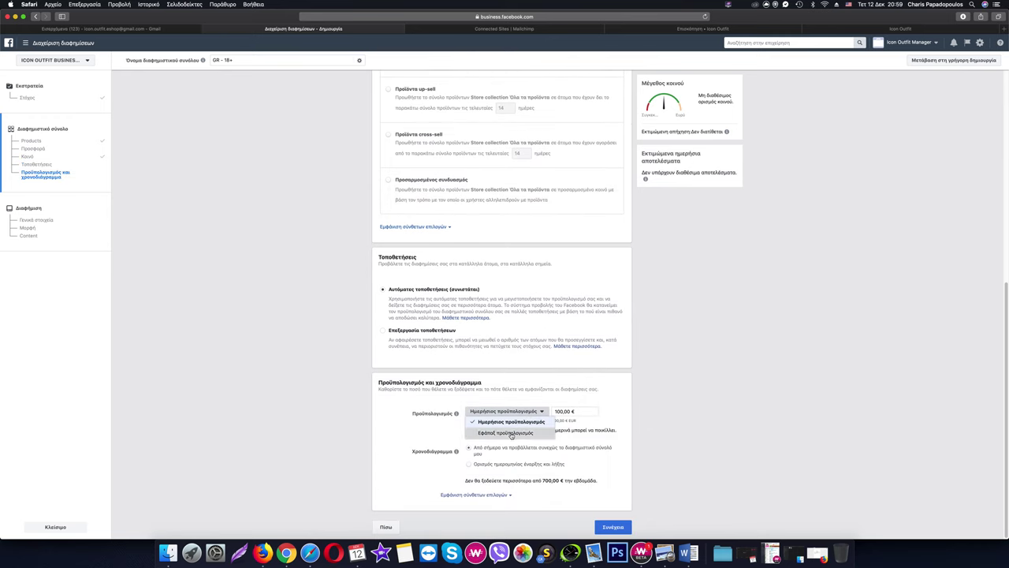
{"action": "left_click", "coordinate": [548, 432]}
{"action": "left_click", "coordinate": [552, 411]}
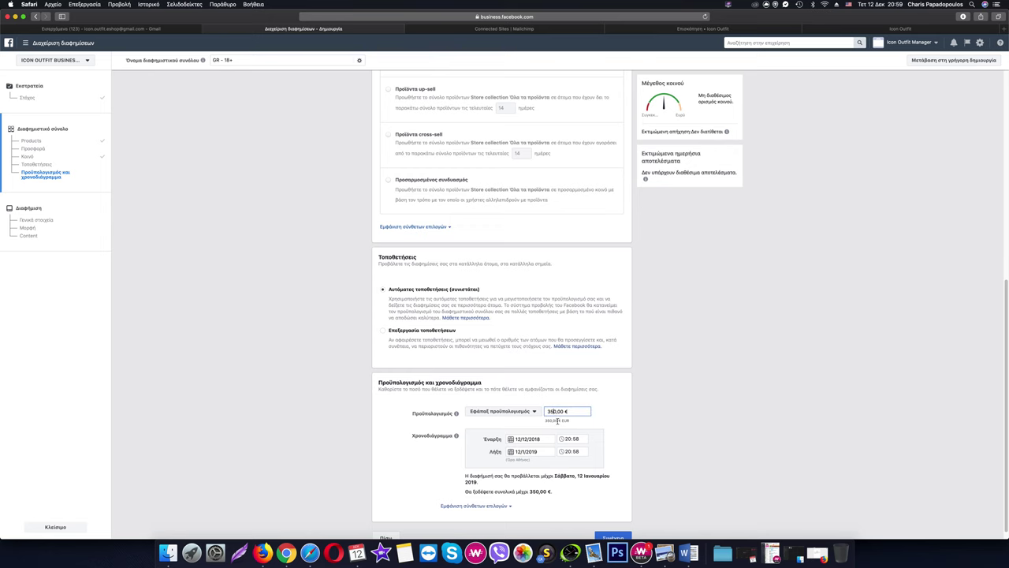
{"action": "key", "text": "BackSpace"}
{"action": "scroll", "coordinate": [559, 420], "scroll_direction": "down", "scroll_amount": 1}
Step: Try successively earlier end dates for the ad set, from 24/12/2018 down to 19/12/2018
{"action": "left_click", "coordinate": [534, 440]}
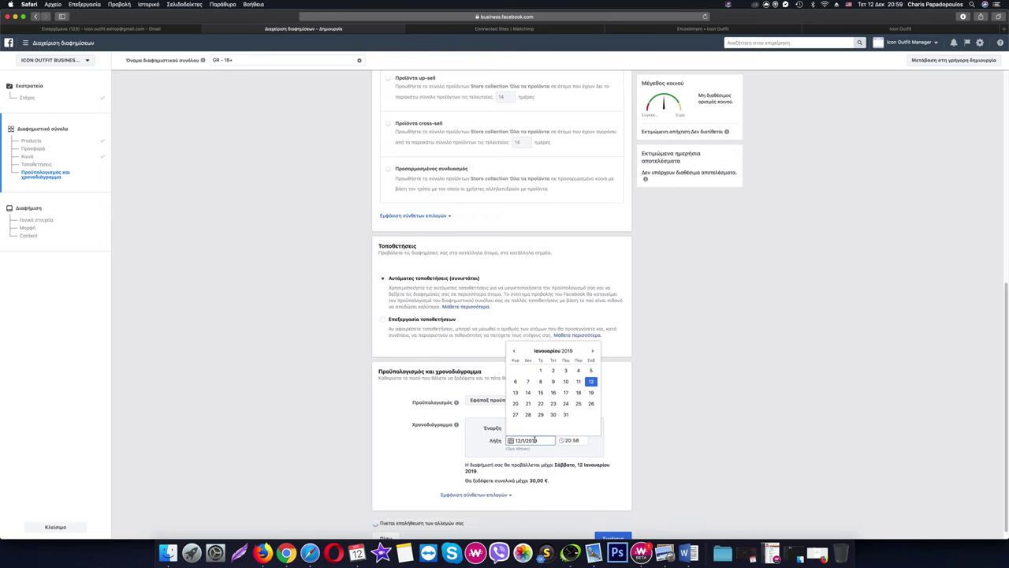
{"action": "left_click", "coordinate": [514, 350]}
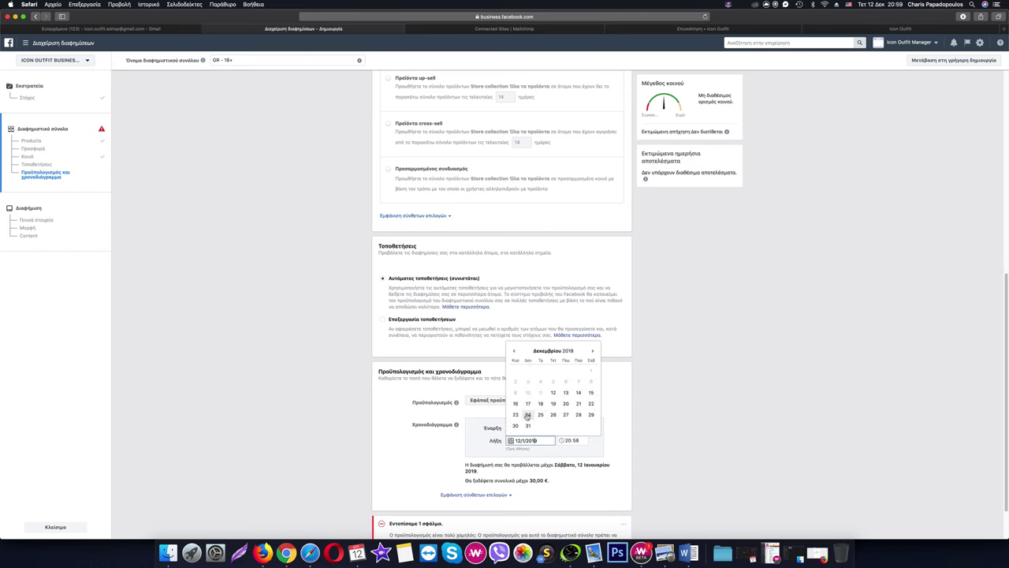
{"action": "left_click", "coordinate": [526, 414]}
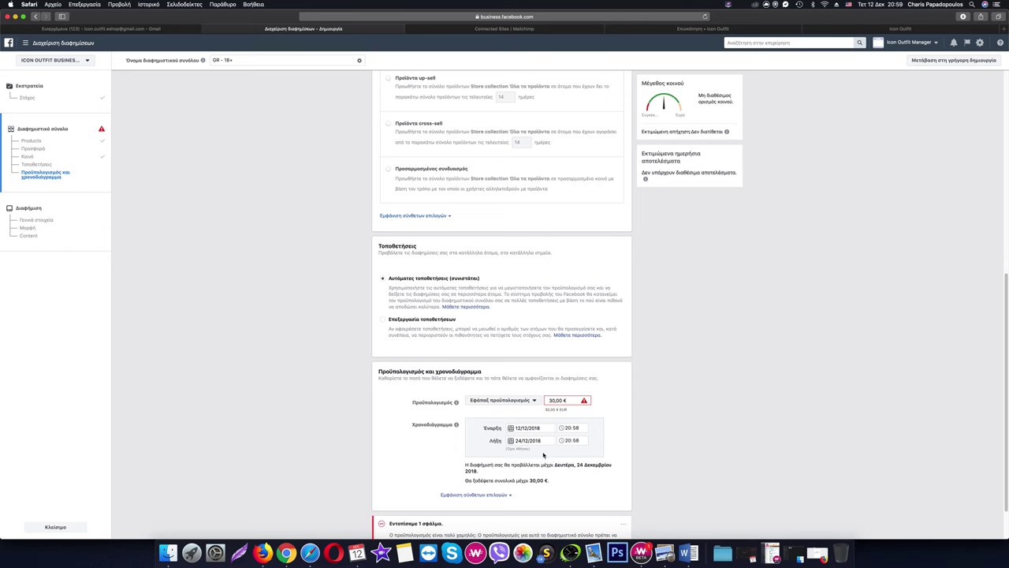
{"action": "left_click", "coordinate": [528, 440]}
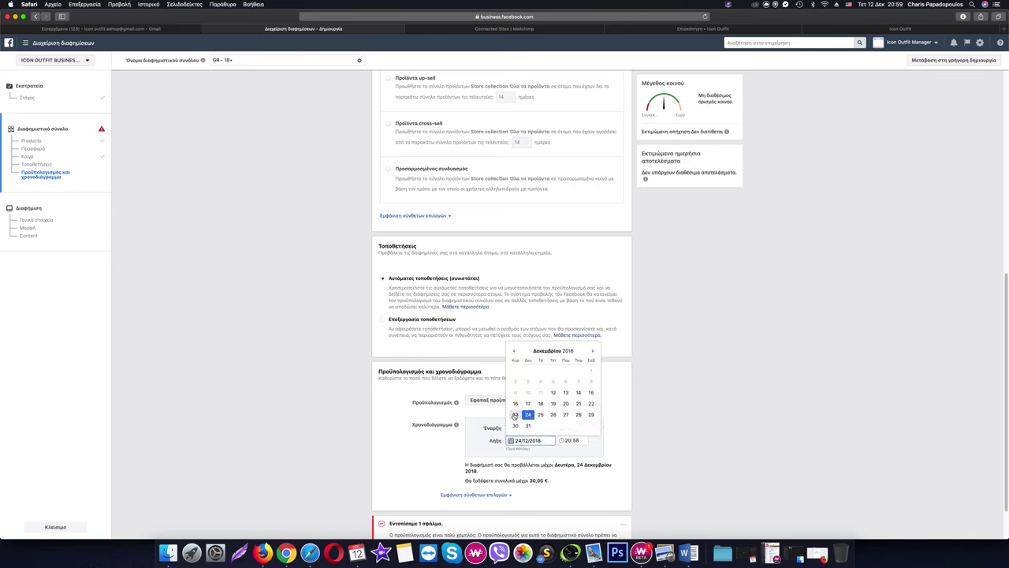
{"action": "left_click", "coordinate": [514, 416]}
{"action": "left_click", "coordinate": [523, 439]}
{"action": "left_click", "coordinate": [590, 406]}
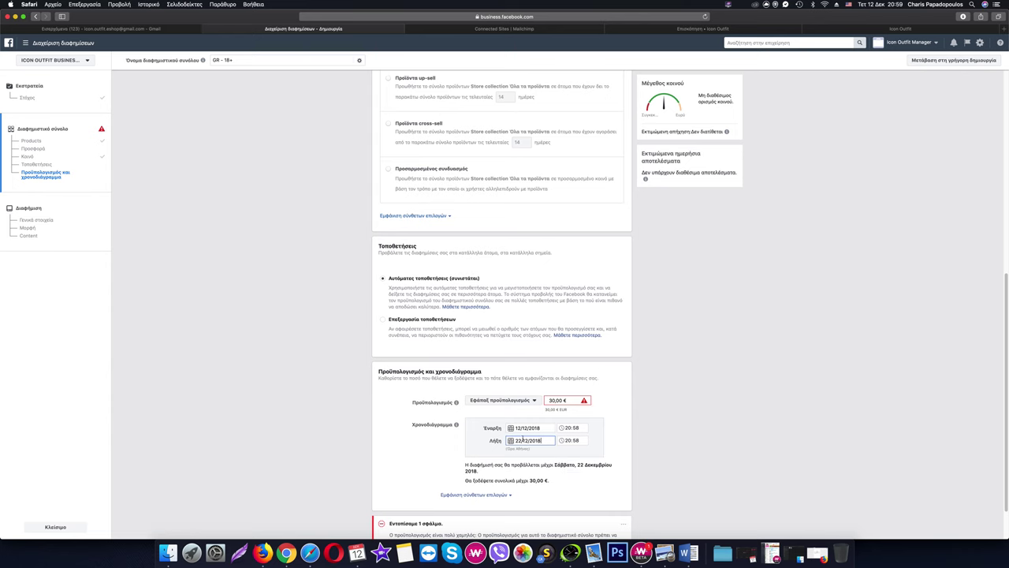
{"action": "left_click", "coordinate": [524, 440]}
{"action": "left_click", "coordinate": [577, 406]}
{"action": "left_click", "coordinate": [523, 439]}
{"action": "left_click", "coordinate": [553, 406]}
Step: Check the budget error and set the ad set's end date to 14/12/2018
{"action": "scroll", "coordinate": [537, 440], "scroll_direction": "down", "scroll_amount": 2}
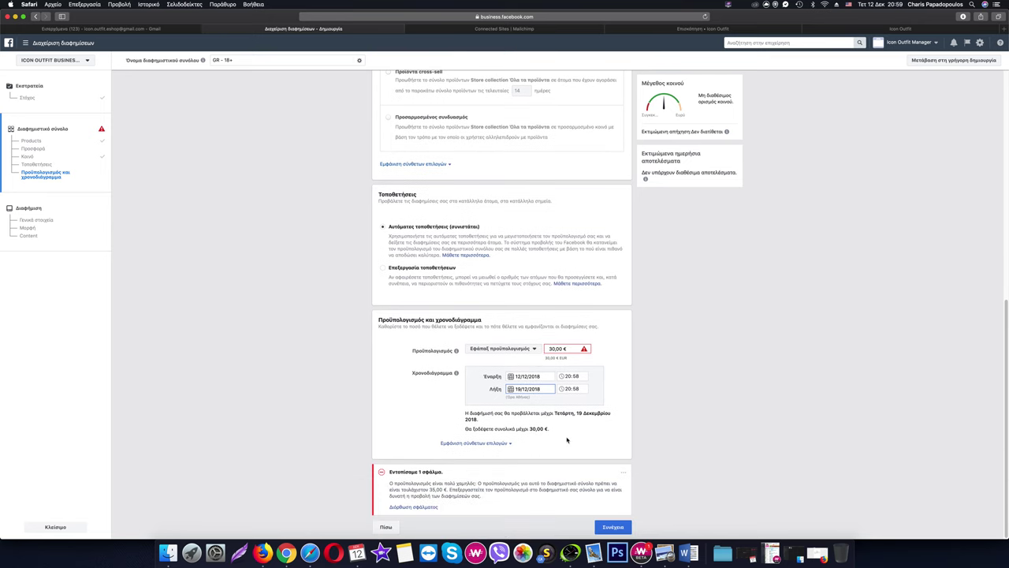
{"action": "mouse_move", "coordinate": [585, 349]}
{"action": "left_click", "coordinate": [533, 389]}
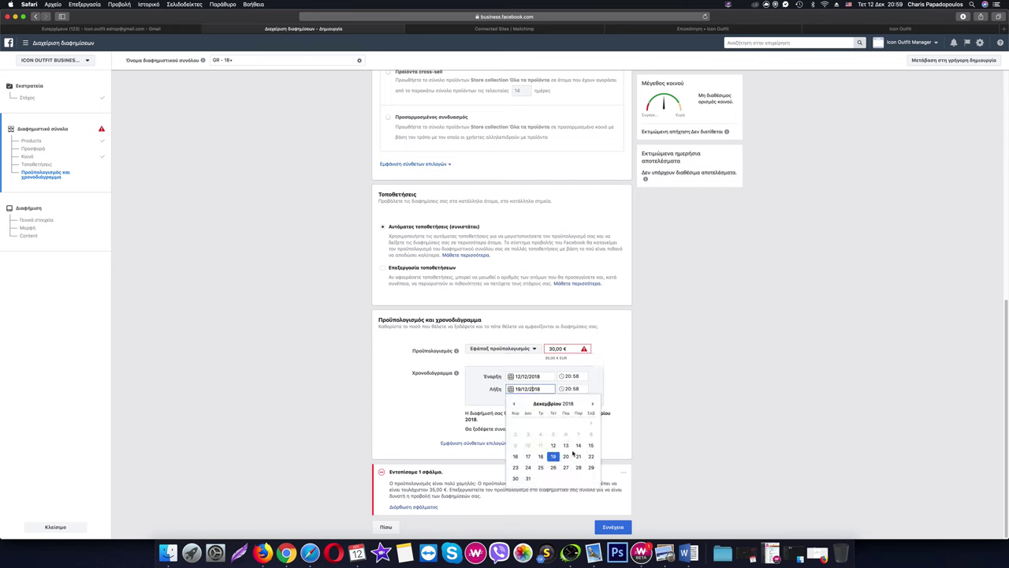
{"action": "left_click", "coordinate": [579, 444]}
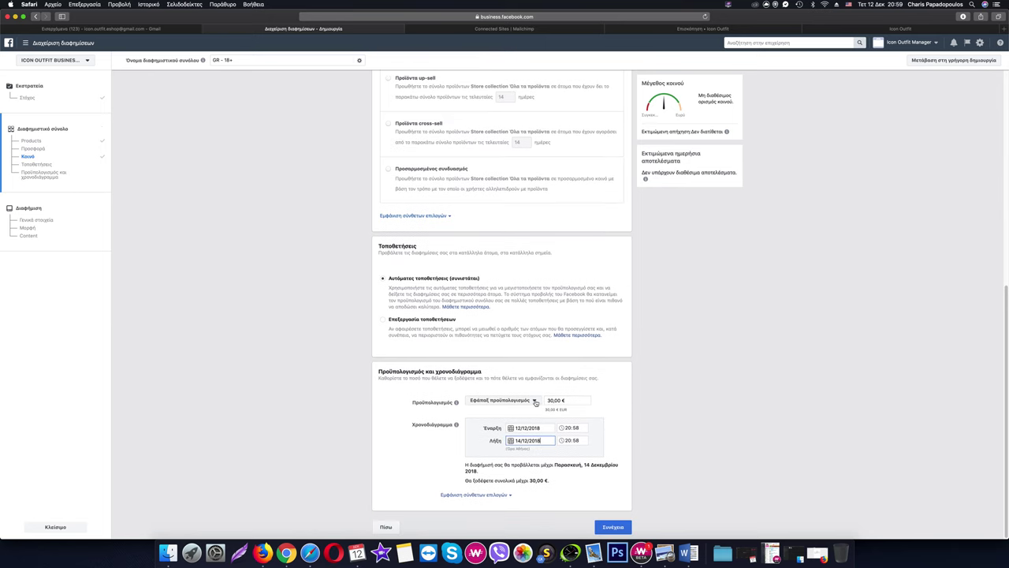
Step: Try successively later end dates for the ad set, from 15/12/2018 up to 19/12/2018
{"action": "left_click", "coordinate": [533, 440]}
{"action": "left_click", "coordinate": [592, 392]}
{"action": "left_click", "coordinate": [528, 429]}
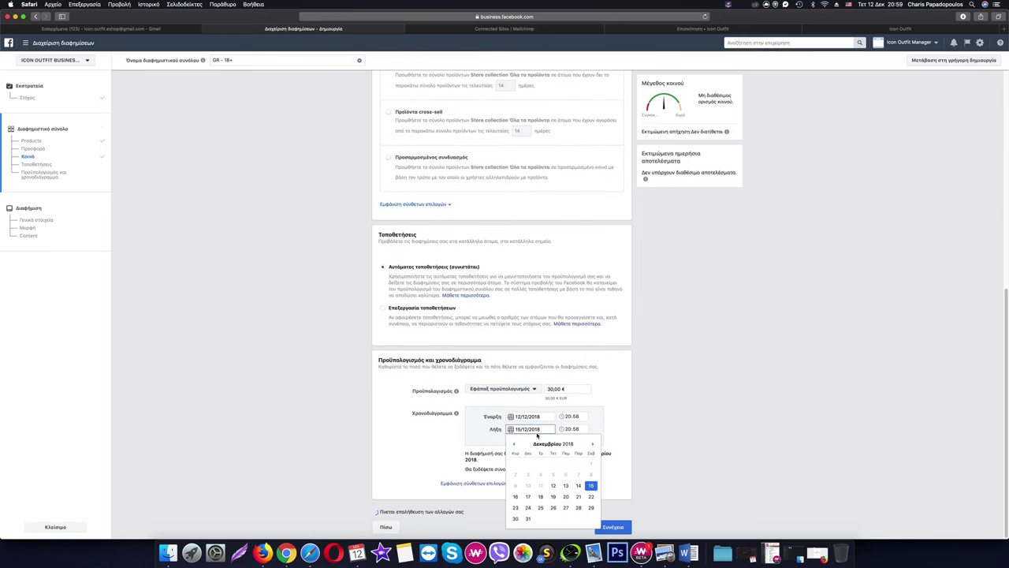
{"action": "left_click", "coordinate": [515, 496]}
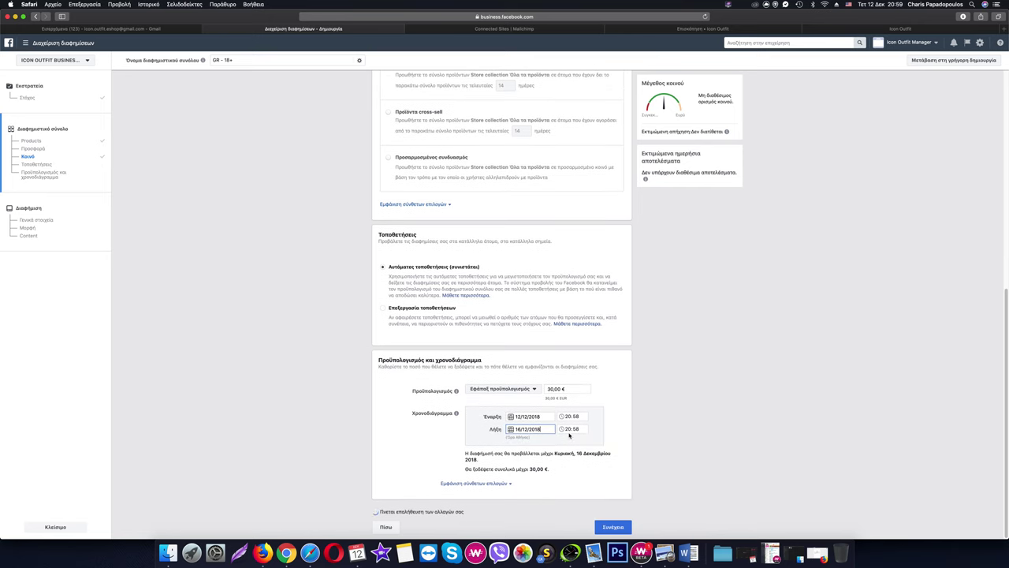
{"action": "left_click", "coordinate": [548, 428]}
{"action": "left_click", "coordinate": [543, 496]}
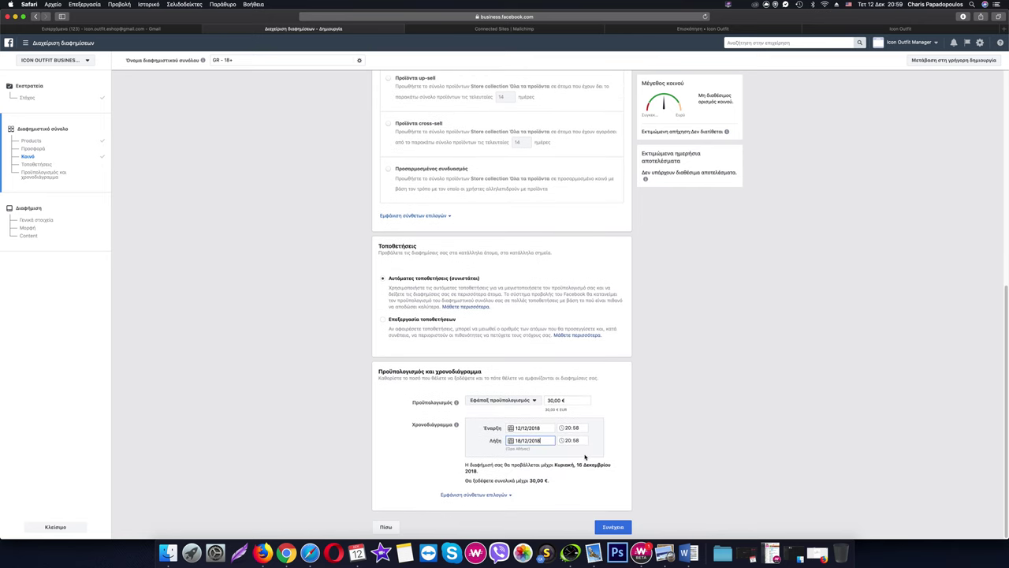
{"action": "left_click", "coordinate": [544, 440]}
{"action": "left_click", "coordinate": [560, 416]}
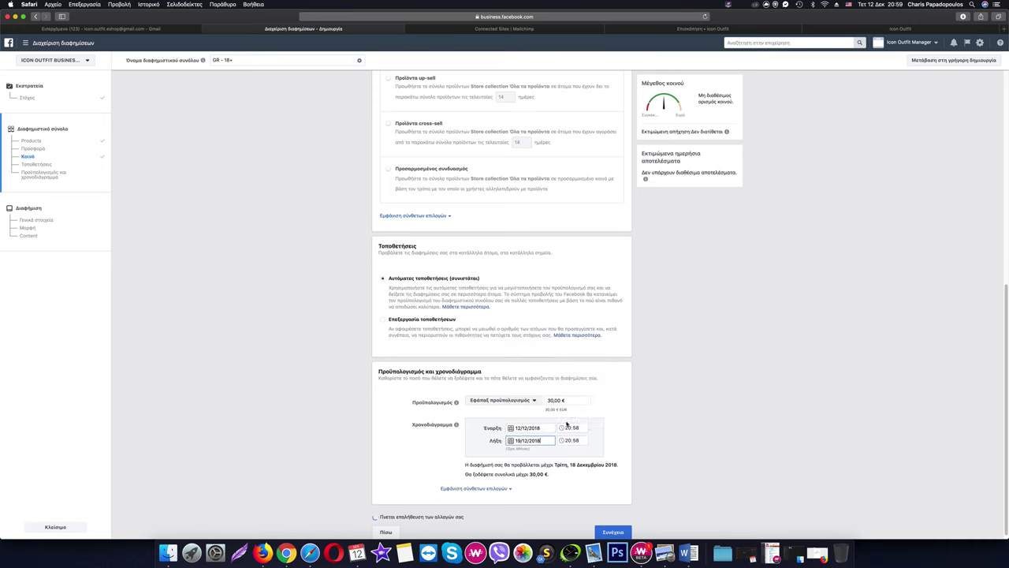
Step: Set the ad set's end date to 18/12/2018 and continue to the ad setup
{"action": "left_click", "coordinate": [535, 428]}
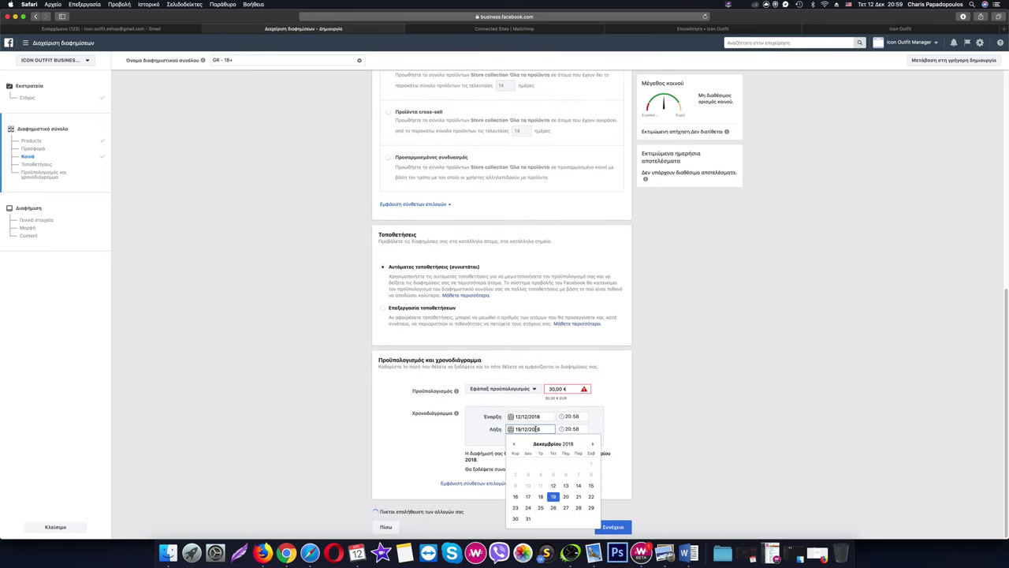
{"action": "left_click", "coordinate": [544, 498]}
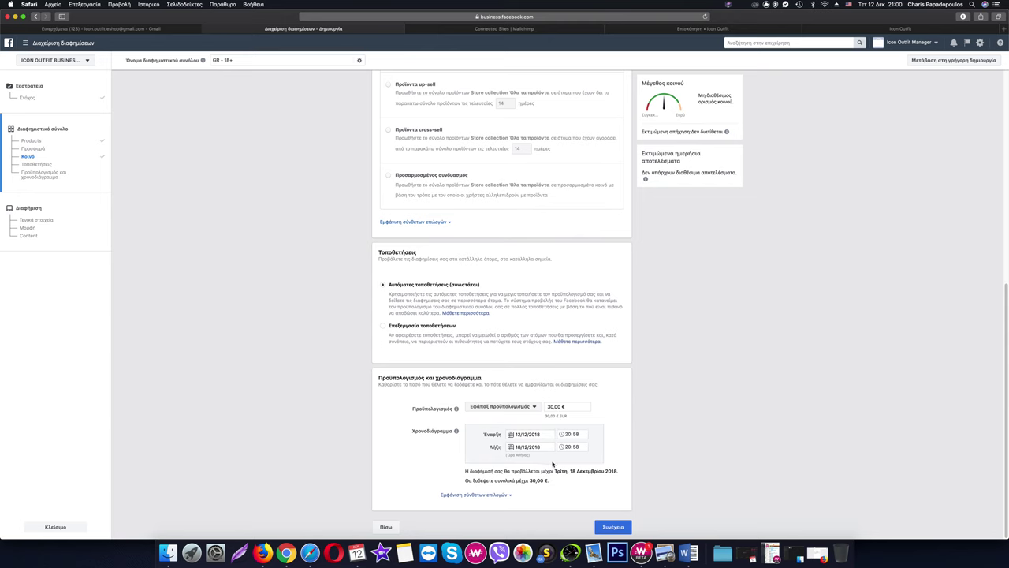
{"action": "left_click", "coordinate": [613, 527]}
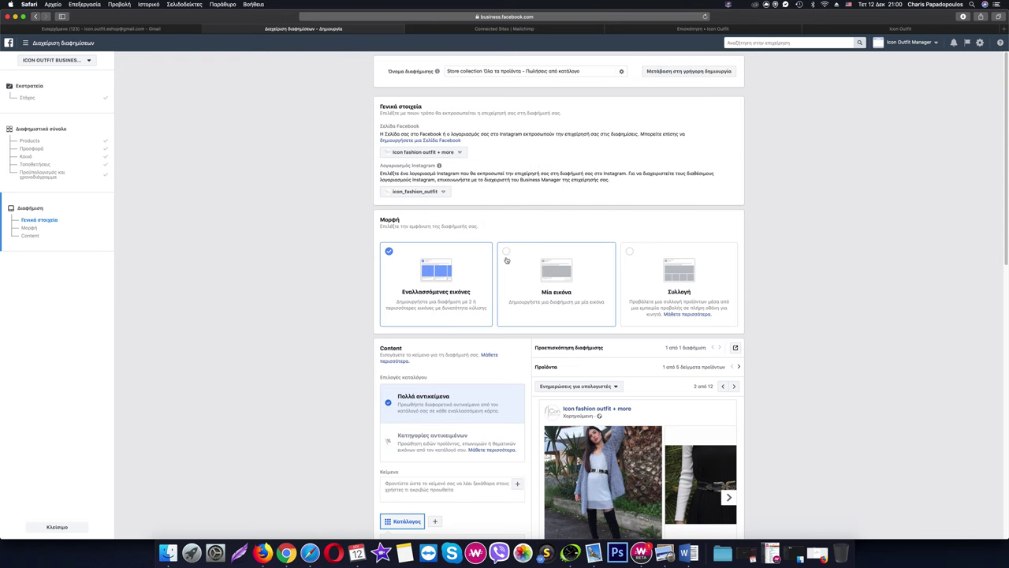
Step: Look over the ad's format and content options and page through the product carousel in the ad preview
{"action": "scroll", "coordinate": [473, 246], "scroll_direction": "down", "scroll_amount": 5}
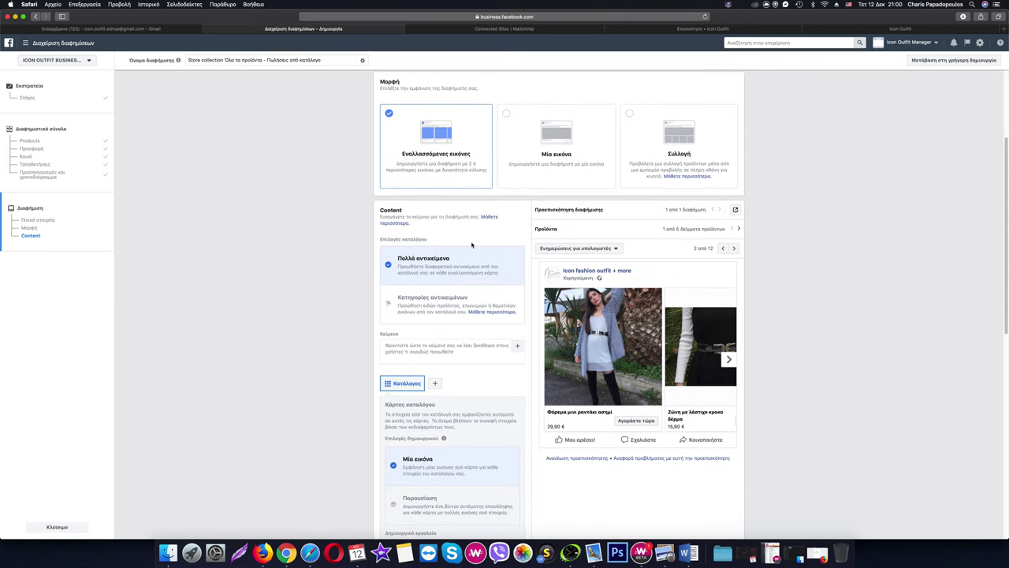
{"action": "scroll", "coordinate": [477, 252], "scroll_direction": "down", "scroll_amount": 2}
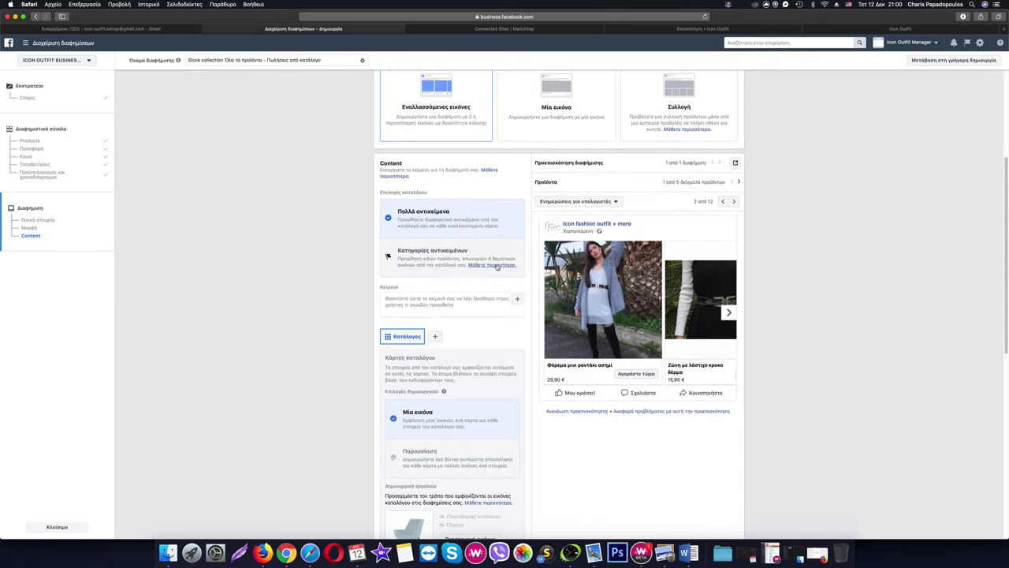
{"action": "left_click", "coordinate": [728, 312]}
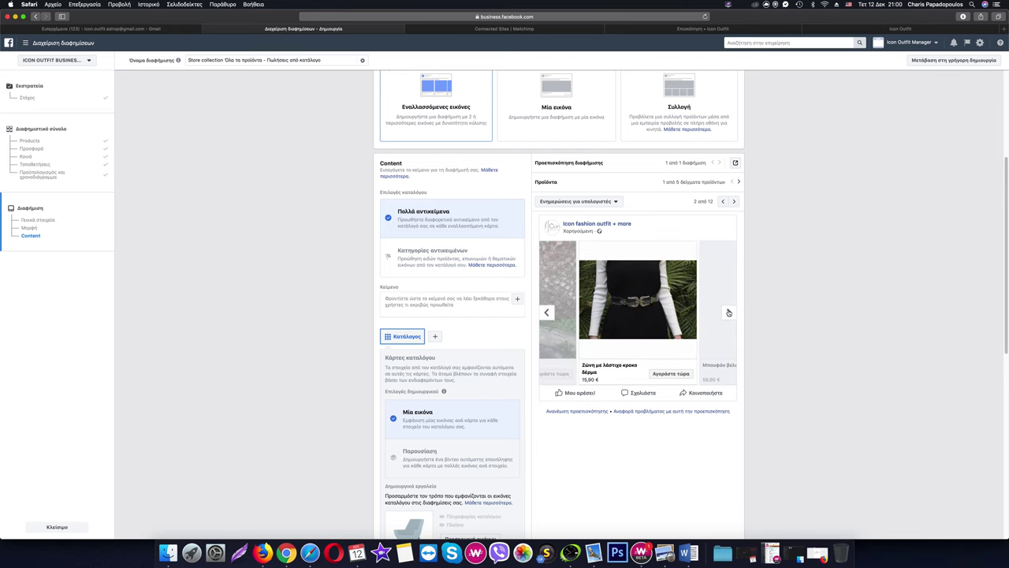
{"action": "left_click", "coordinate": [728, 313]}
{"action": "left_click", "coordinate": [729, 312]}
{"action": "left_click", "coordinate": [729, 313]}
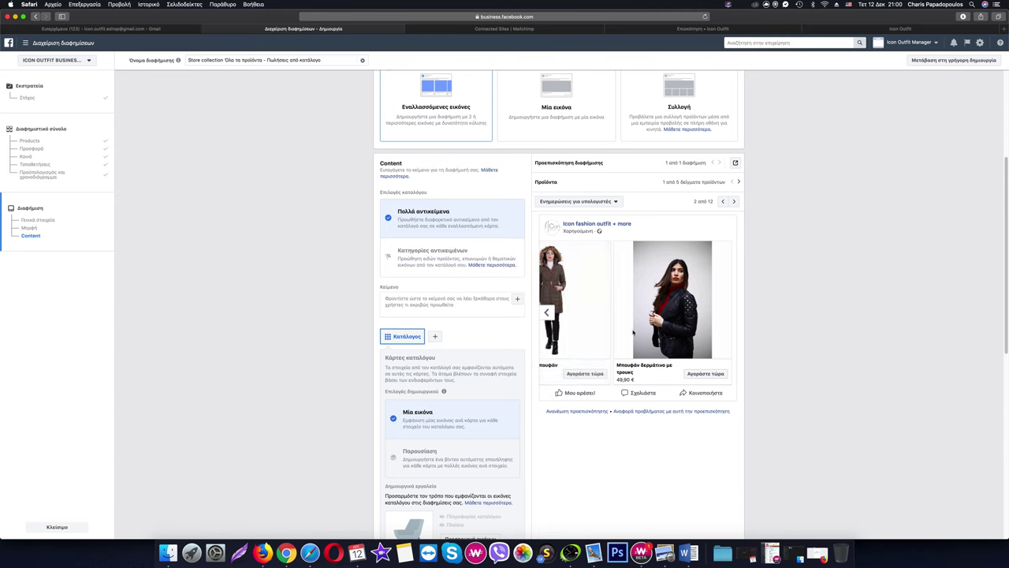
Step: Enter "Βρες αυτό που σου ταιριάζει για τα Χριστούγεννα!" as the ad's text
{"action": "scroll", "coordinate": [489, 353], "scroll_direction": "down", "scroll_amount": 2}
{"action": "scroll", "coordinate": [489, 351], "scroll_direction": "up", "scroll_amount": 1}
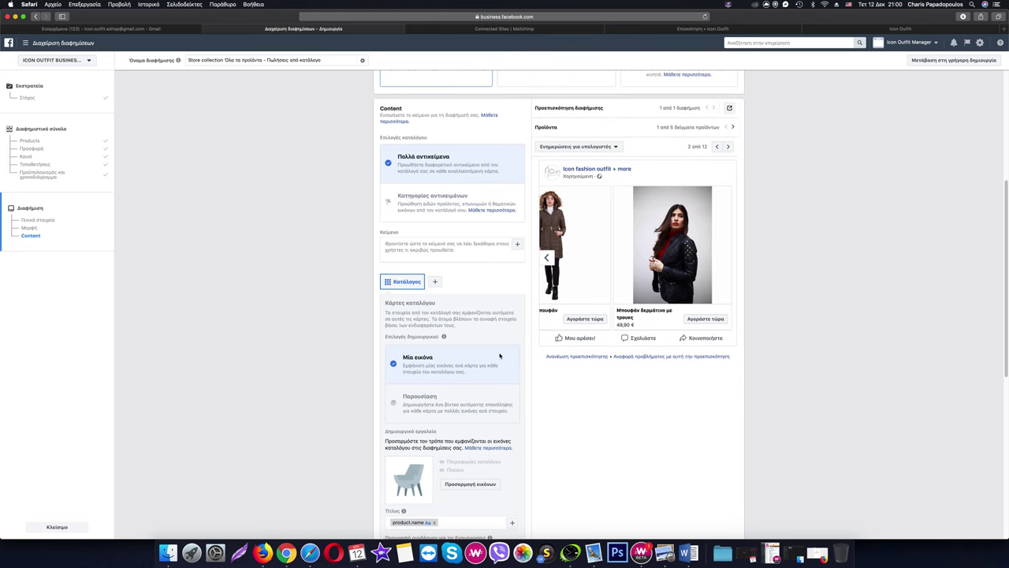
{"action": "left_click", "coordinate": [472, 251]}
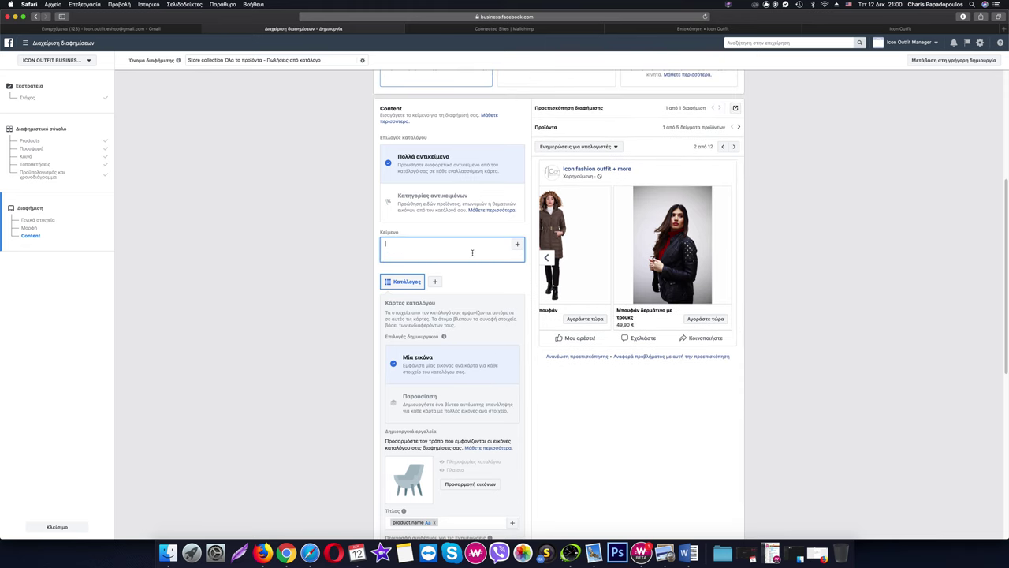
{"action": "type", "text": "Brew"}
{"action": "key", "text": "ctrl+space"}
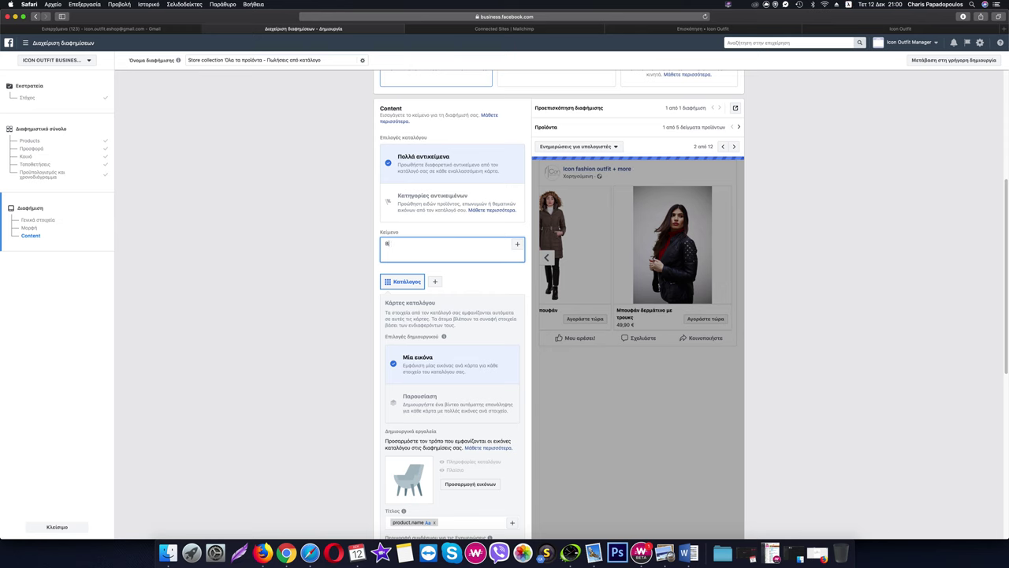
{"action": "type", "text": "ρες αυτό που σου ταιριάζει για τα Χ"}
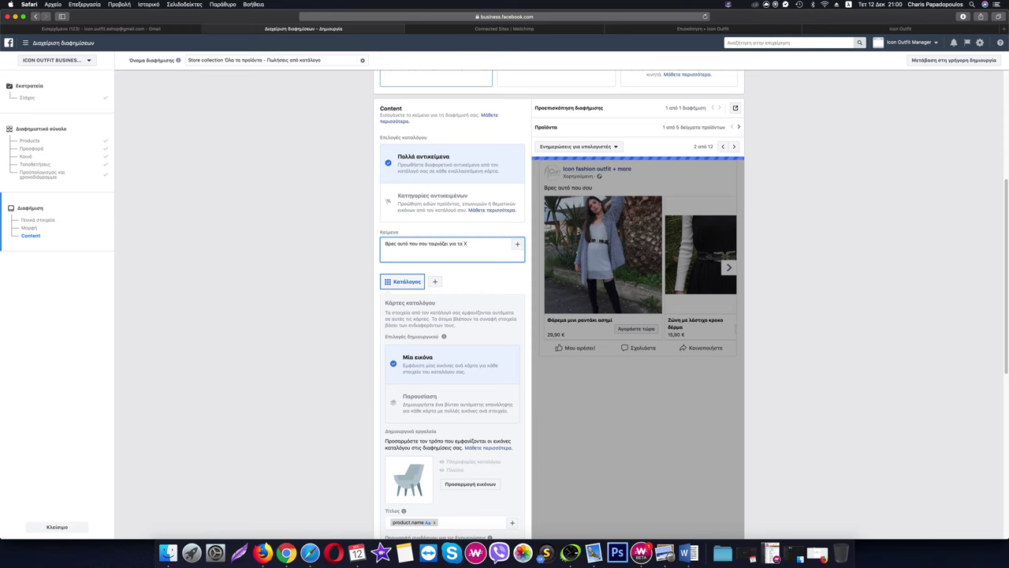
{"action": "type", "text": "ριστούγεννα!"}
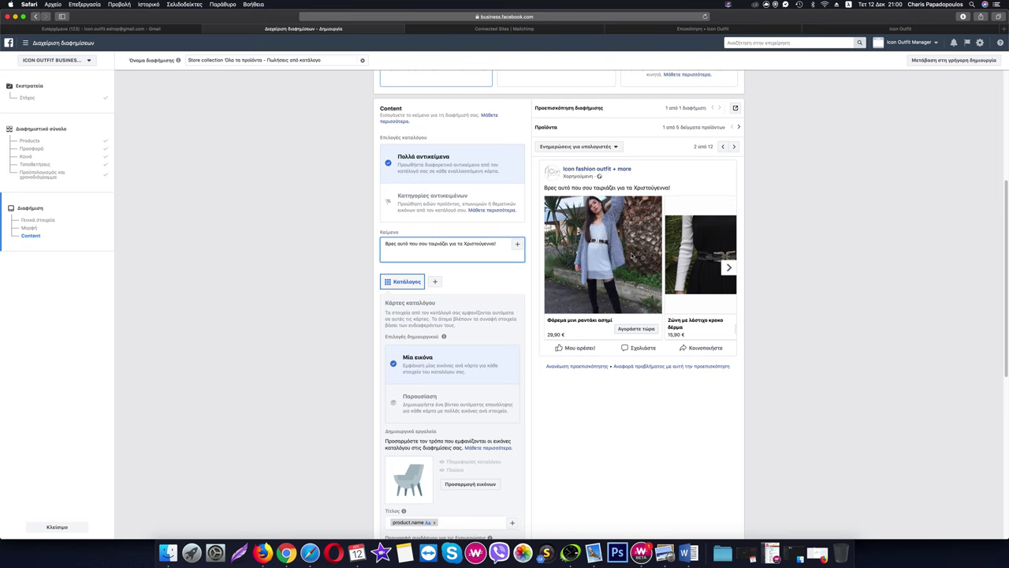
Step: Customise the catalogue card images to overlay each product's price (Τιμή) and apply the change
{"action": "scroll", "coordinate": [530, 340], "scroll_direction": "down", "scroll_amount": 3}
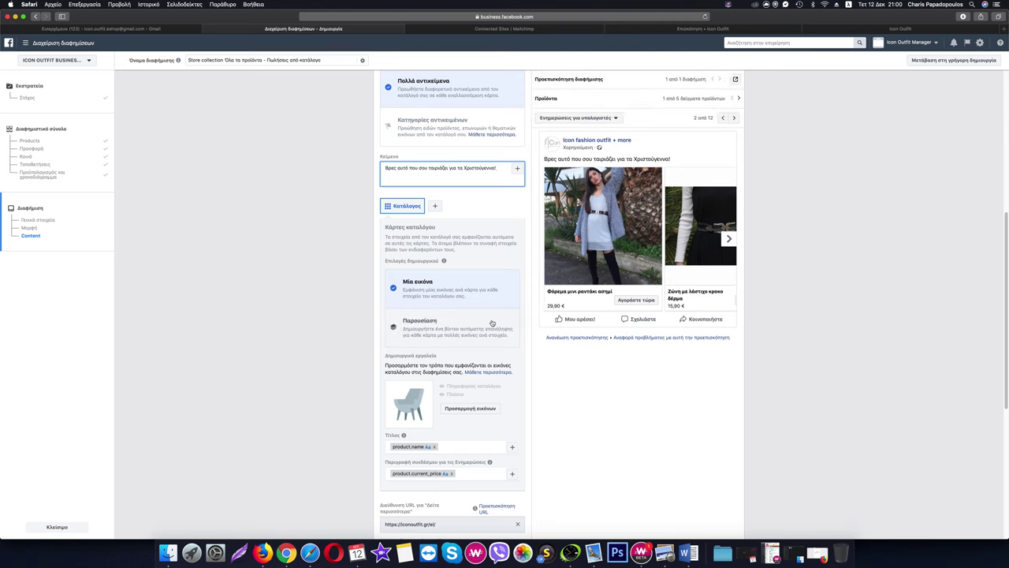
{"action": "left_click", "coordinate": [472, 373]}
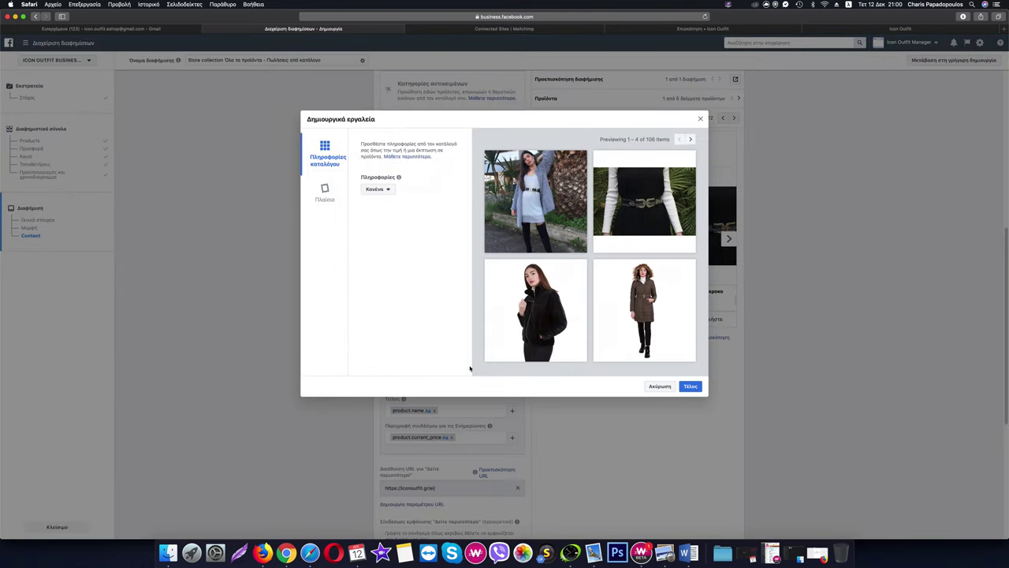
{"action": "left_click", "coordinate": [377, 189]}
{"action": "left_click", "coordinate": [382, 211]}
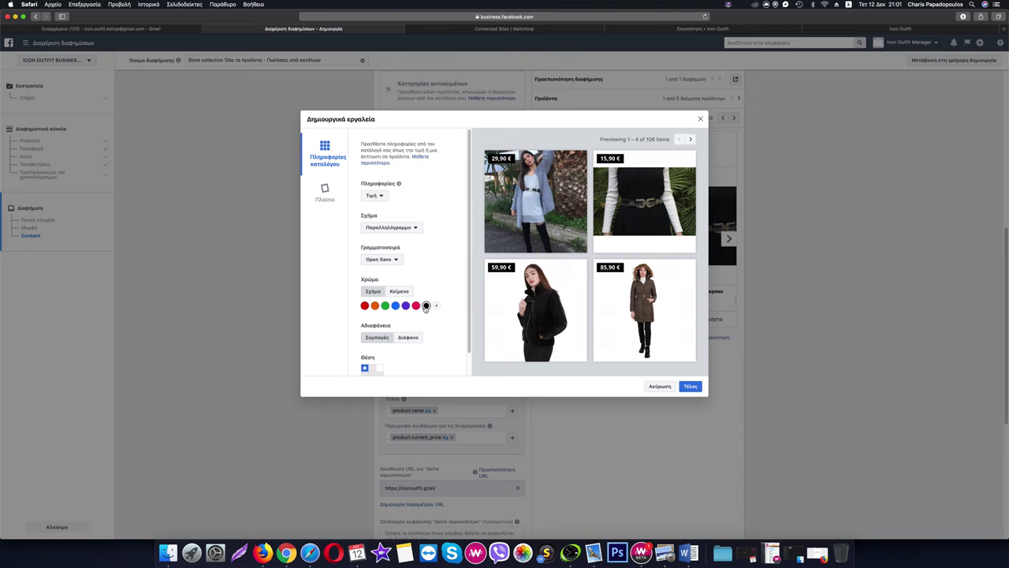
{"action": "left_click", "coordinate": [690, 386]}
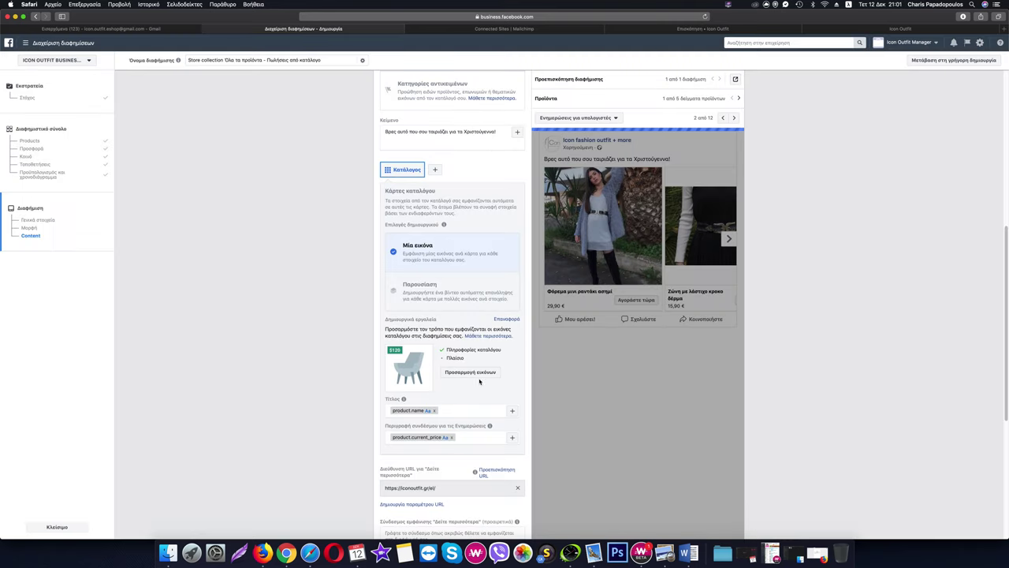
{"action": "scroll", "coordinate": [473, 315], "scroll_direction": "down", "scroll_amount": 5}
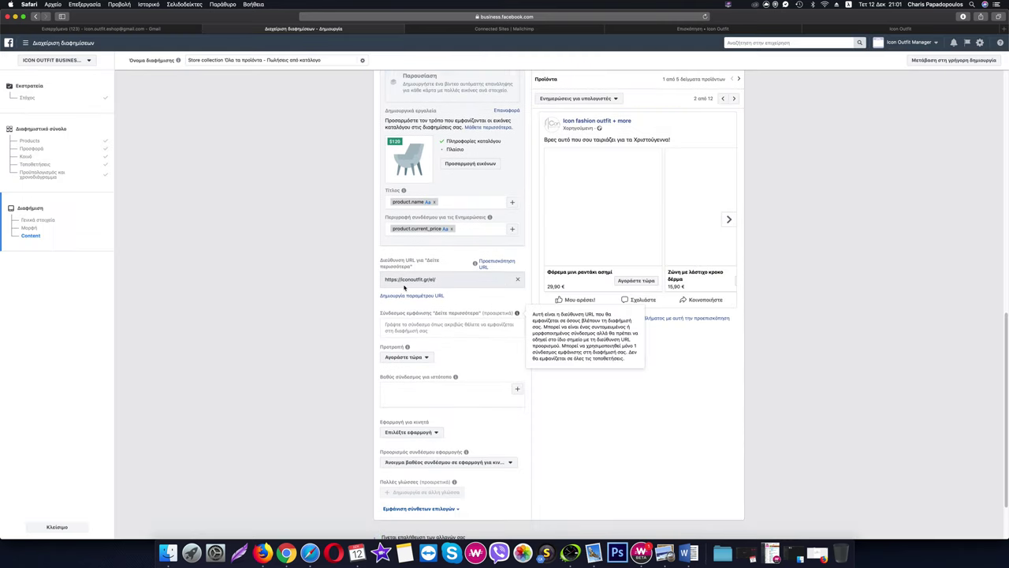
{"action": "left_click", "coordinate": [429, 326]}
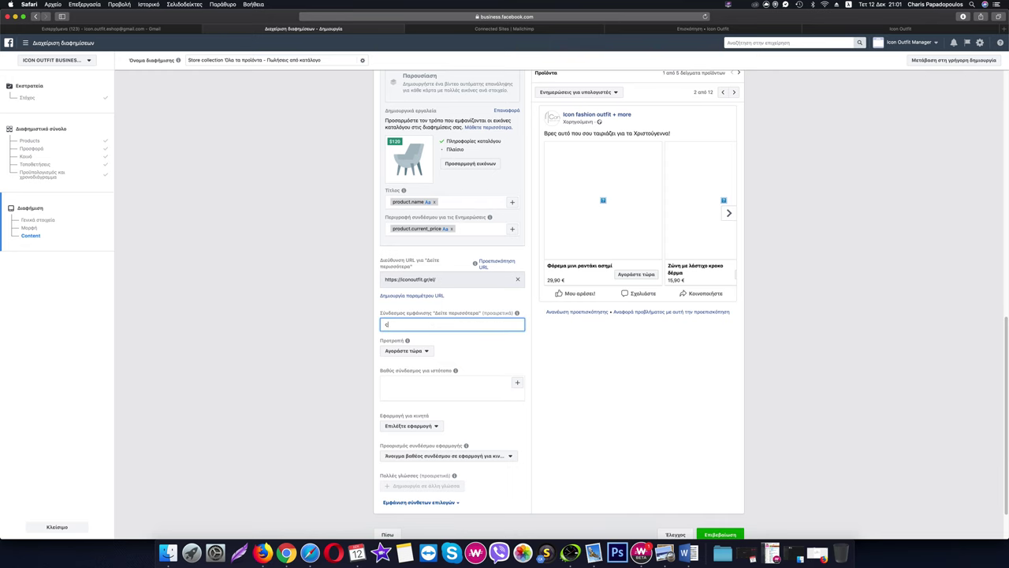
{"action": "type", "text": "www.ic"}
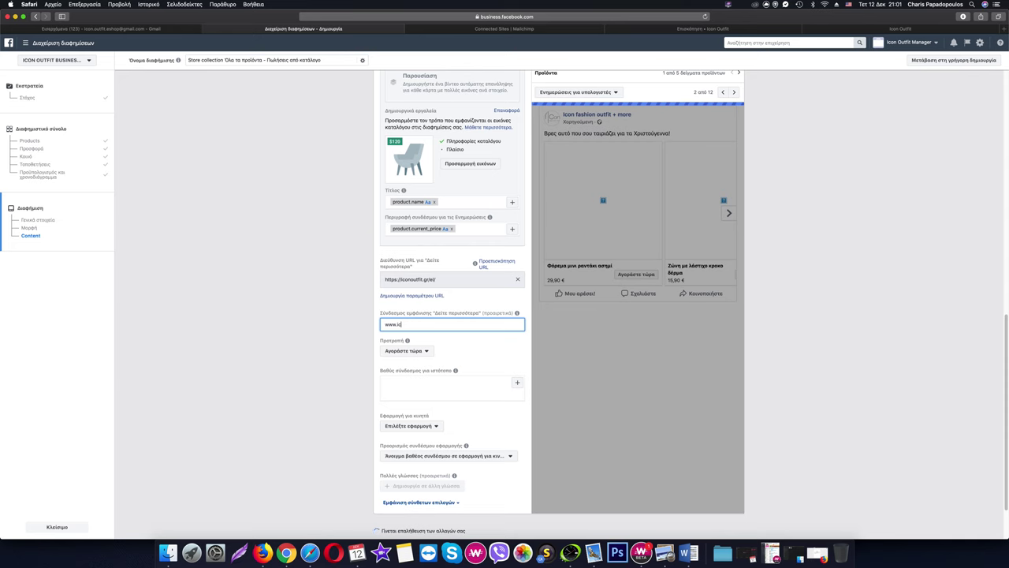
{"action": "type", "text": "onoutfit.gr"}
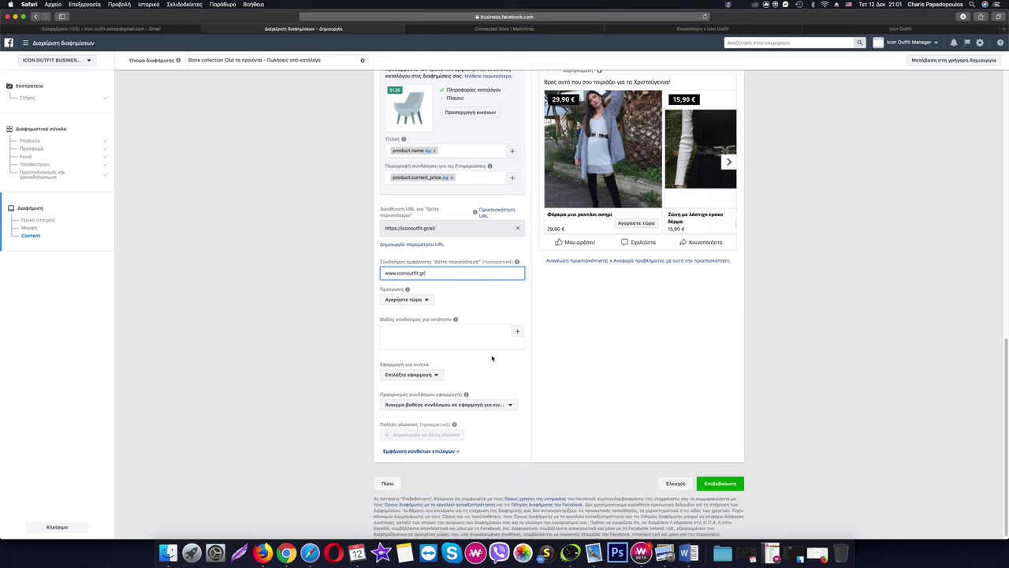
{"action": "left_click", "coordinate": [724, 480]}
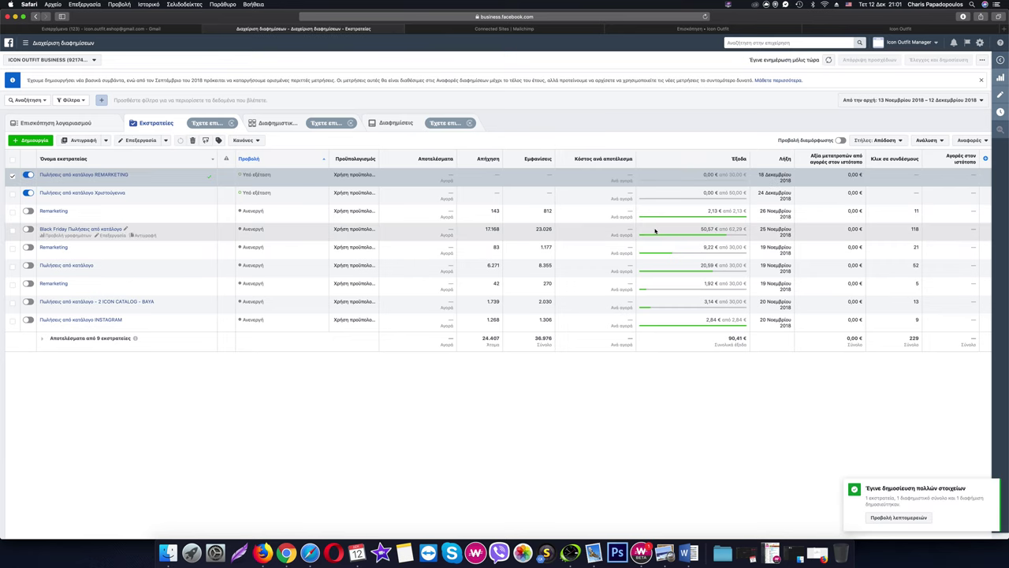
Step: Start creating another new campaign
{"action": "left_click", "coordinate": [26, 142]}
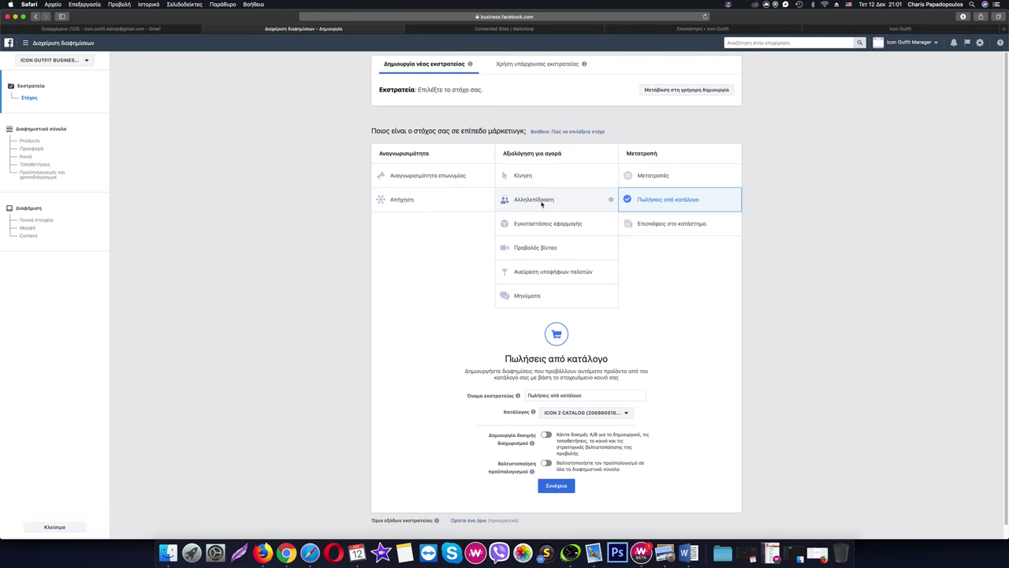
Step: Try the traffic objective (Κίνηση) with the campaign name "Κίνηση στο eshop από ποστ"
{"action": "left_click", "coordinate": [513, 175]}
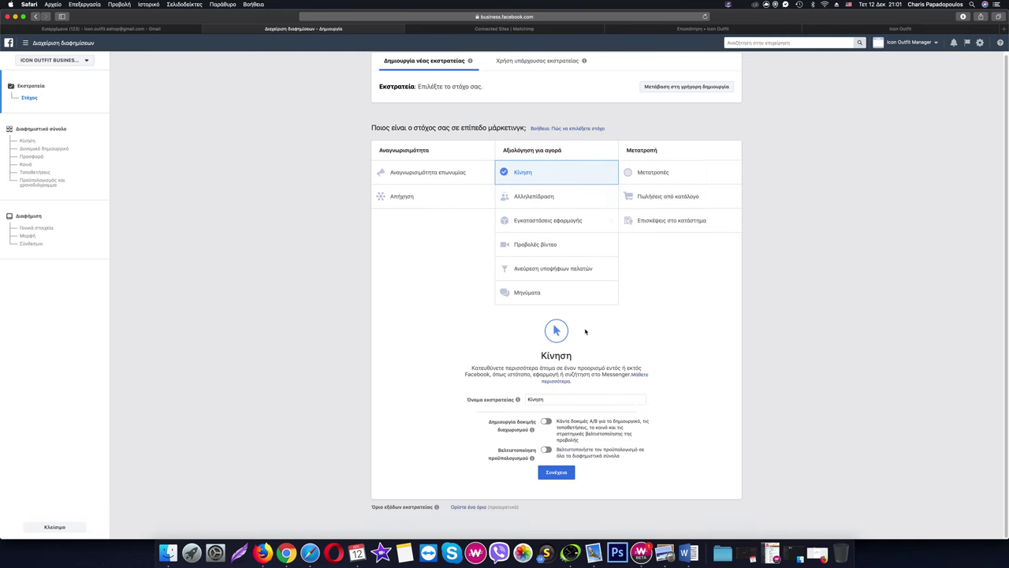
{"action": "left_click", "coordinate": [572, 399]}
{"action": "type", "text": "στο eshop"}
{"action": "type", "text": " a"}
{"action": "key", "text": "ctrl+space"}
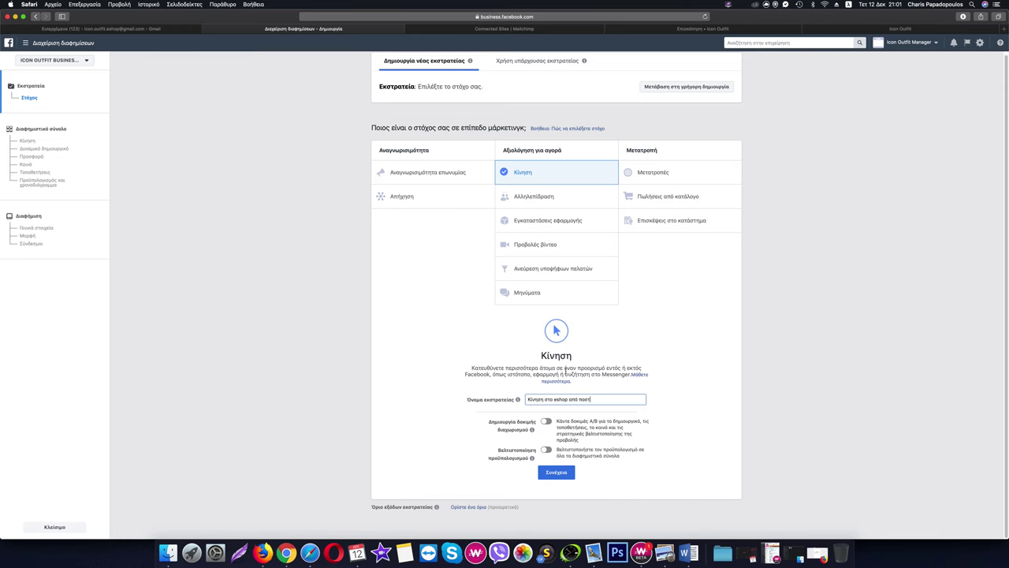
{"action": "left_click", "coordinate": [560, 220]}
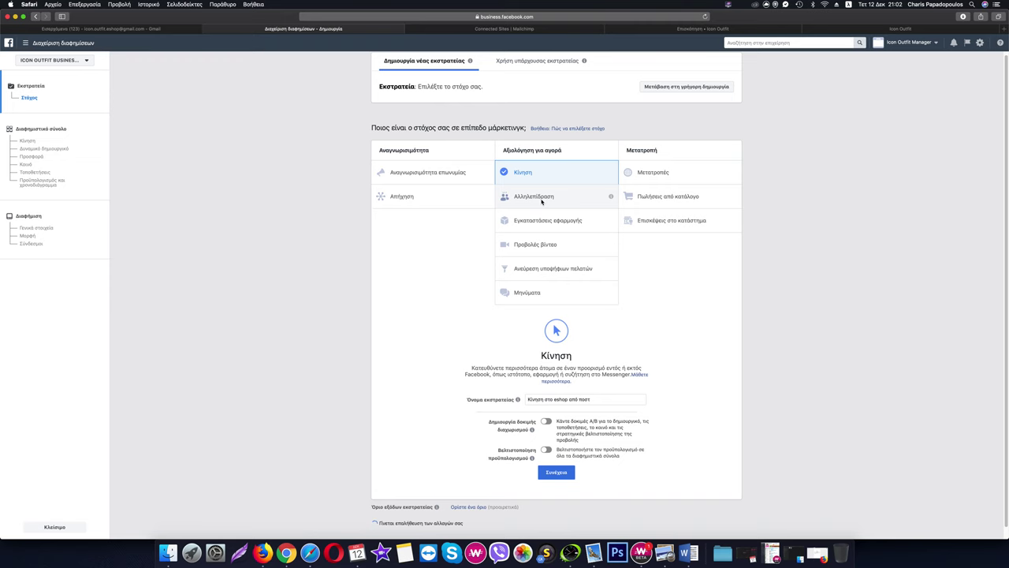
Step: Choose the engagement objective (Αλληλεπίδραση), name the campaign "Αλληλεπίδραση σε ποστ", and continue to the ad set
{"action": "left_click", "coordinate": [542, 197]}
{"action": "left_click", "coordinate": [573, 400]}
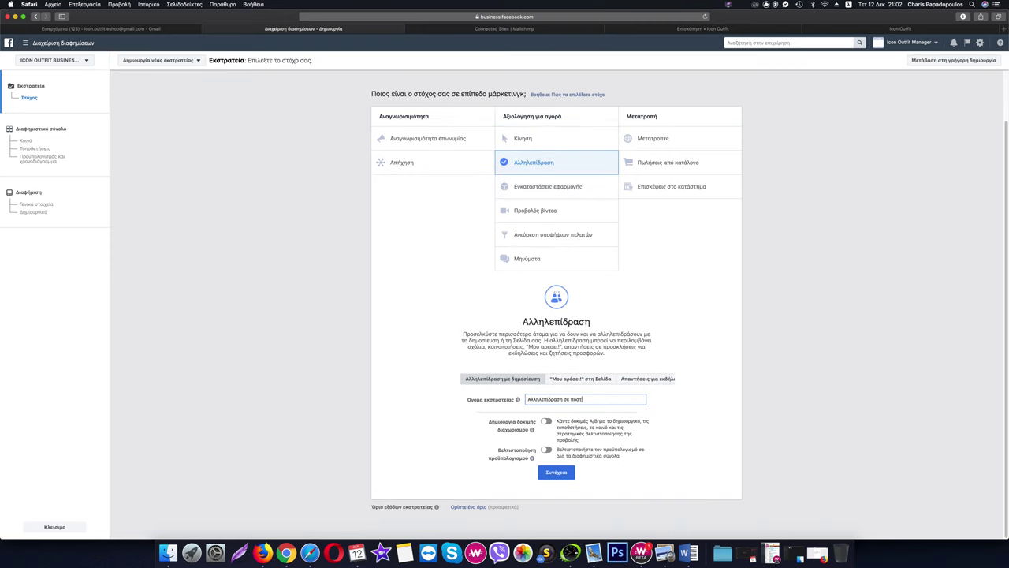
{"action": "left_click", "coordinate": [556, 473]}
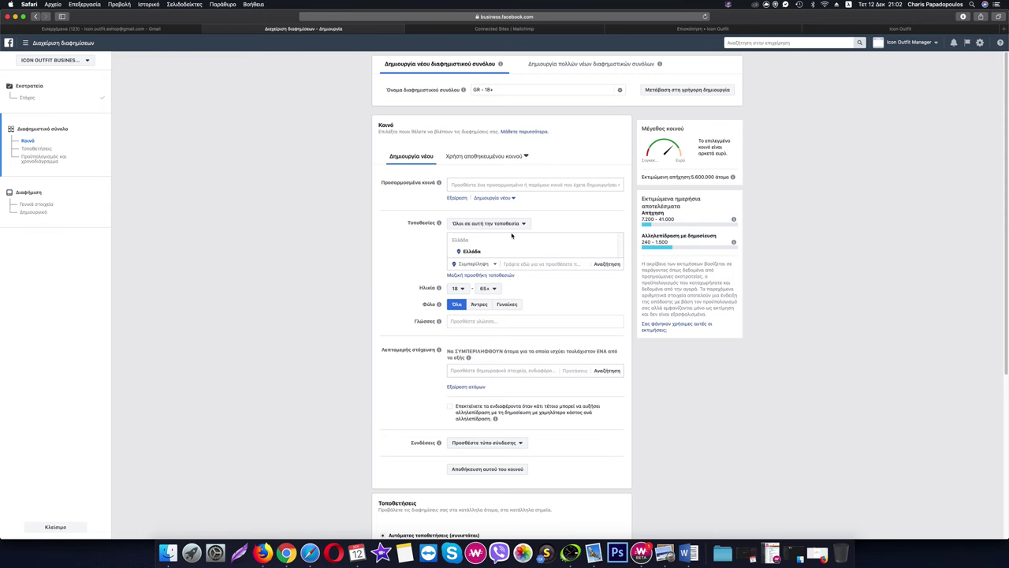
Step: Limit the engagement ad set's audience to women (Γυναίκες) aged 22 to 44
{"action": "left_click", "coordinate": [506, 305]}
{"action": "scroll", "coordinate": [560, 292], "scroll_direction": "down", "scroll_amount": 1}
{"action": "left_click", "coordinate": [455, 253]}
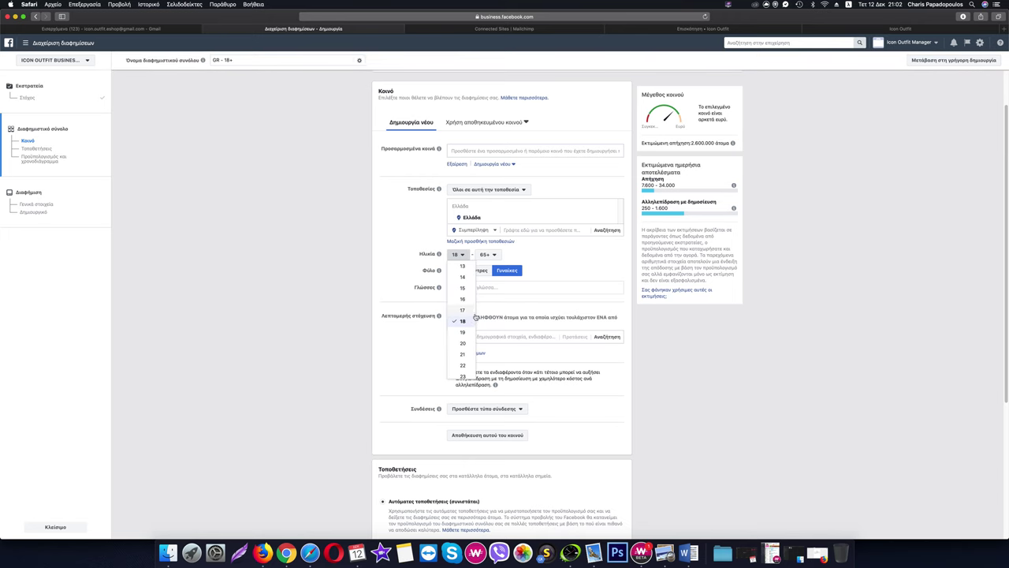
{"action": "left_click", "coordinate": [463, 366]}
{"action": "left_click", "coordinate": [486, 254]}
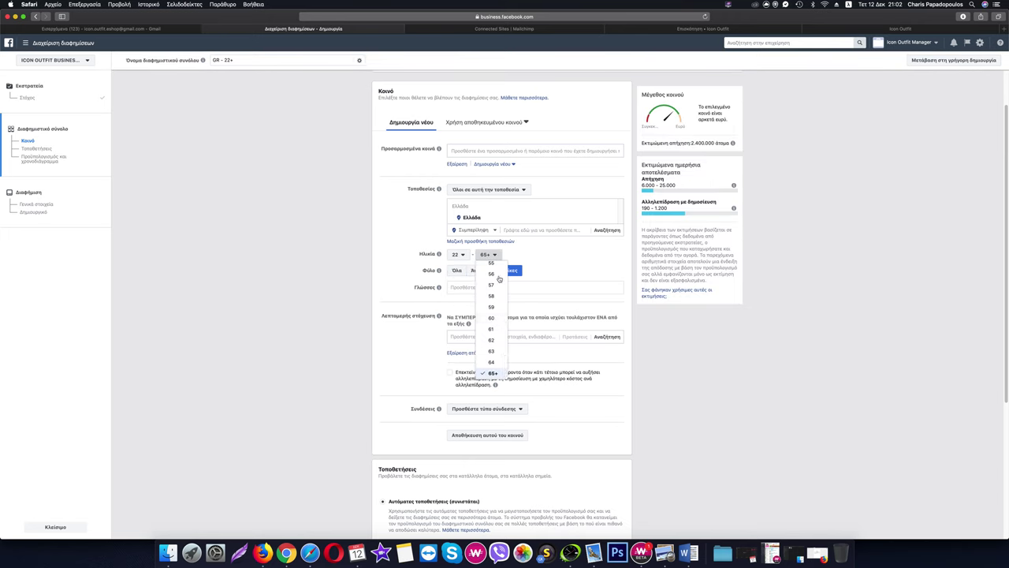
{"action": "scroll", "coordinate": [493, 302], "scroll_direction": "up", "scroll_amount": 5}
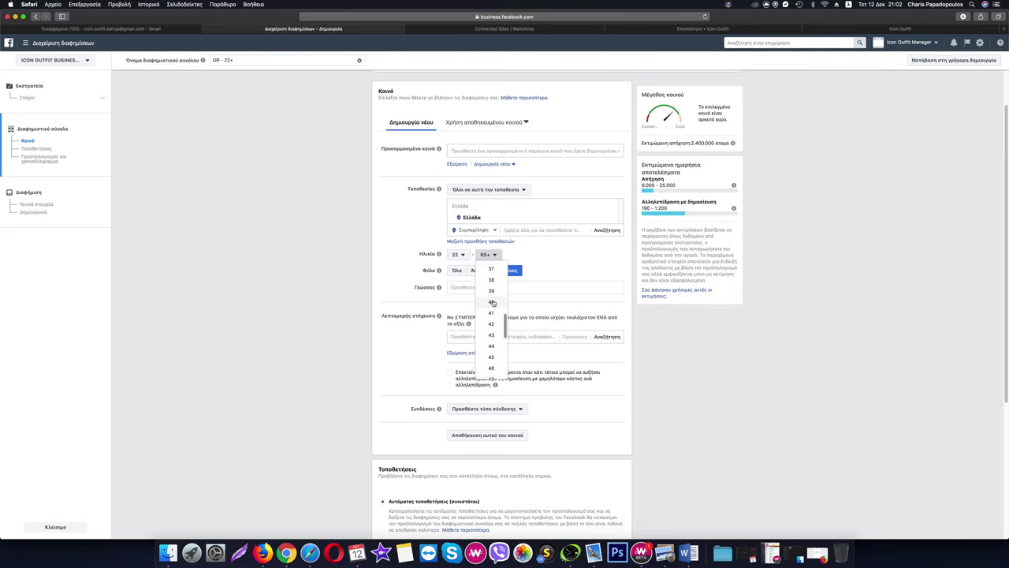
{"action": "left_click", "coordinate": [492, 346]}
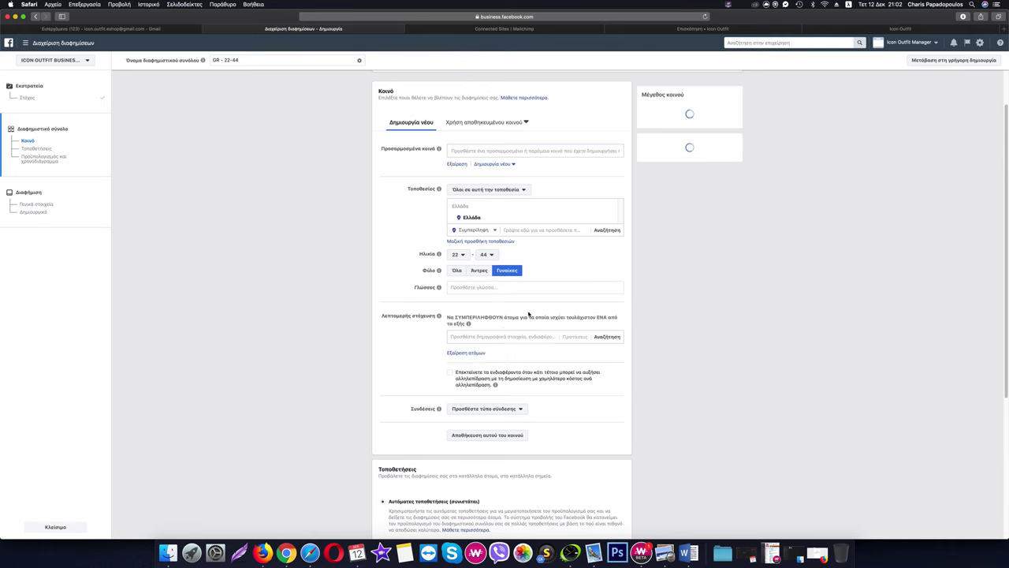
Step: Search the detailed targeting for "αγορες" and add the interest "Διαδικτυακές αγορές" to the audience
{"action": "scroll", "coordinate": [537, 280], "scroll_direction": "down", "scroll_amount": 1}
{"action": "scroll", "coordinate": [537, 280], "scroll_direction": "down", "scroll_amount": 3}
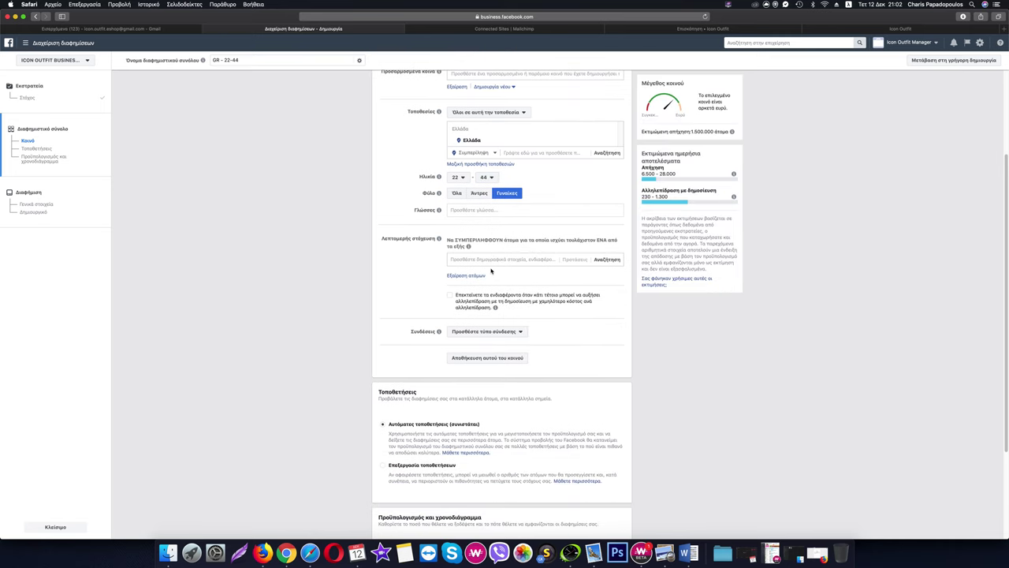
{"action": "left_click", "coordinate": [541, 260]}
{"action": "type", "text": "αγορες"}
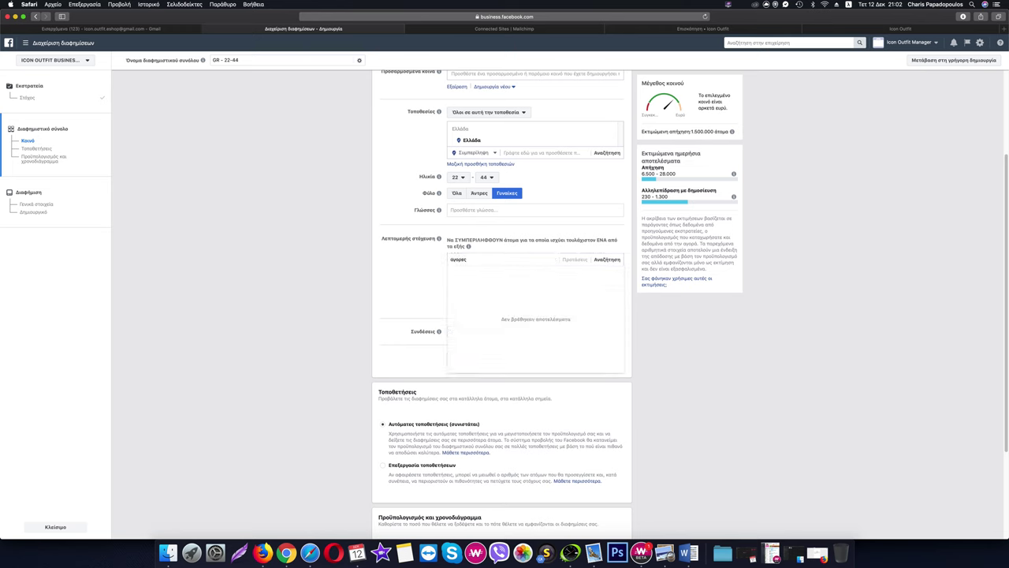
{"action": "left_click", "coordinate": [507, 300]}
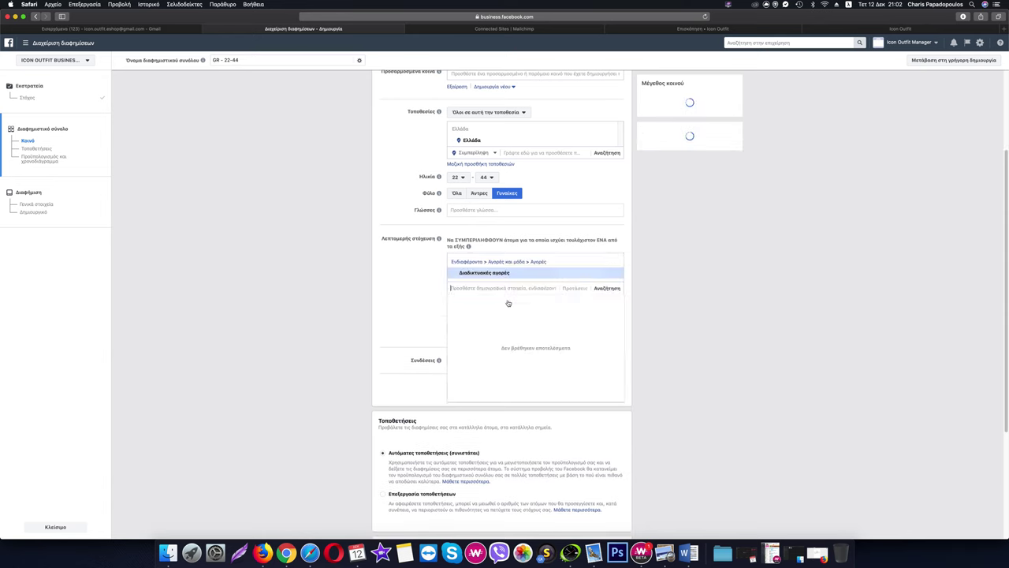
Step: Add the suggested targeting options Αγορές και μόδα, Ρουχισμός, Αγοραστές που αλληλεπίδρασαν, Αγορές, and Εκπτώσεις και προσφορές
{"action": "left_click", "coordinate": [575, 288]}
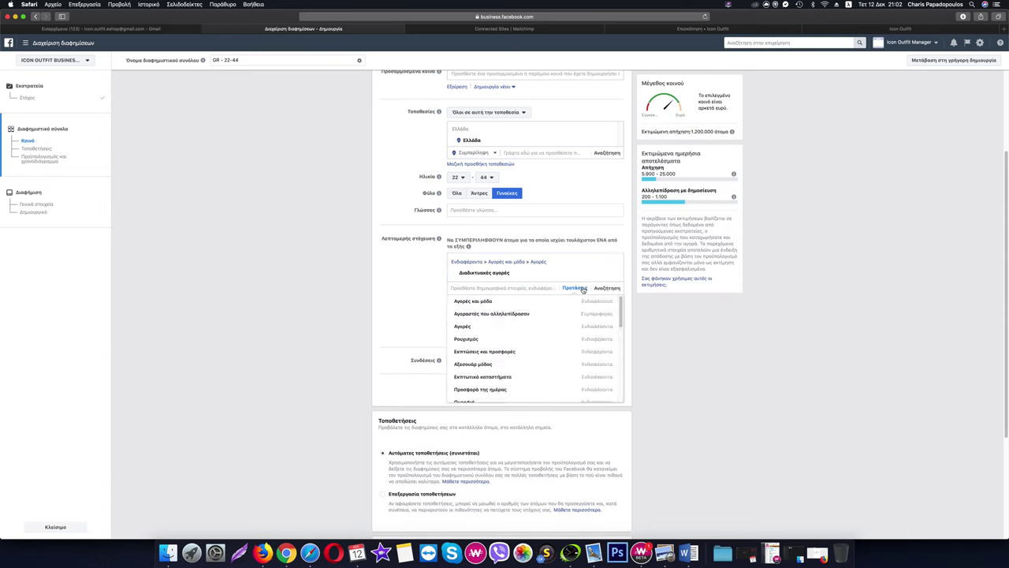
{"action": "left_click", "coordinate": [510, 304]}
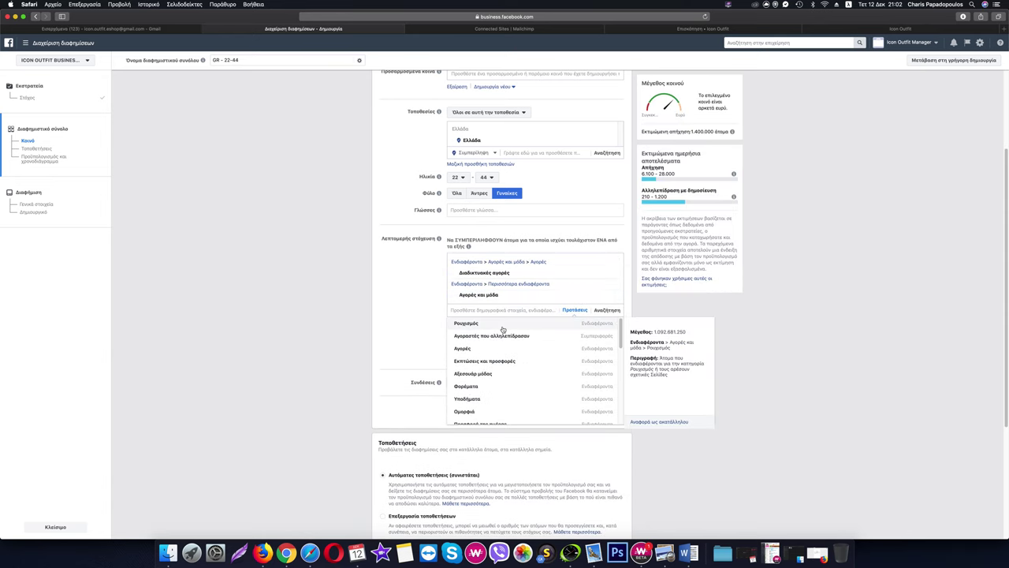
{"action": "left_click", "coordinate": [503, 326]}
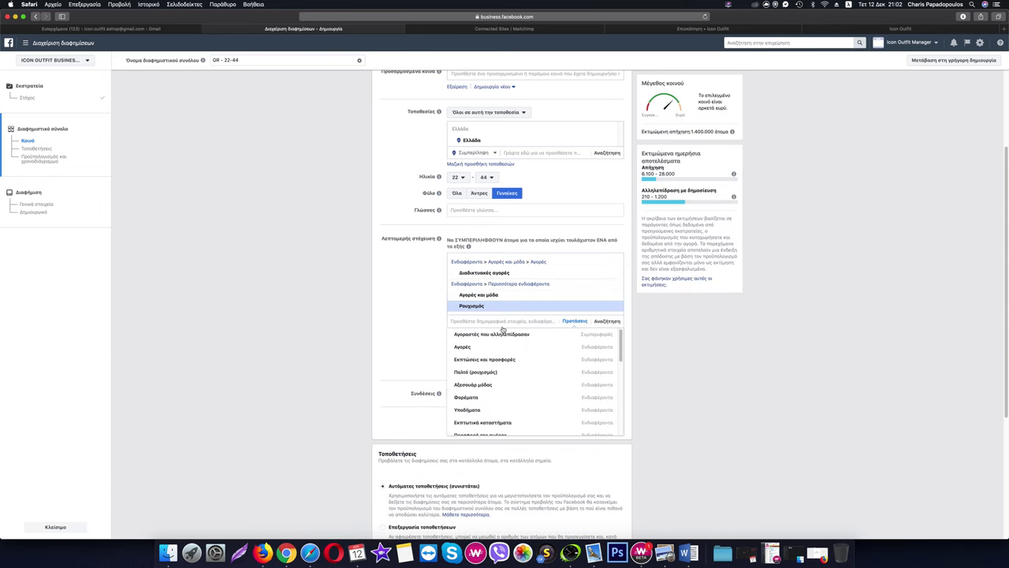
{"action": "left_click", "coordinate": [508, 336]}
{"action": "left_click", "coordinate": [509, 359]}
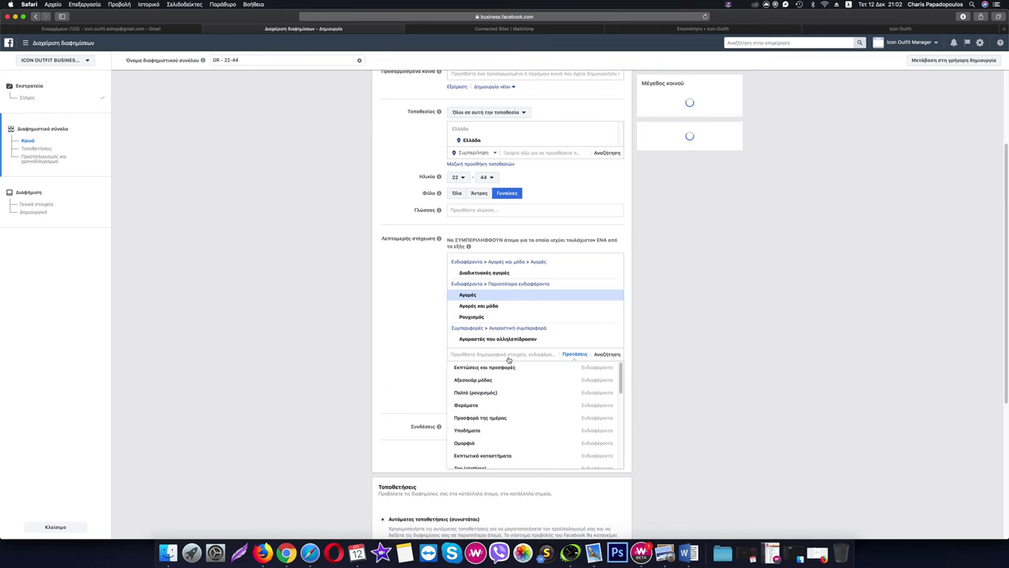
{"action": "left_click", "coordinate": [513, 368]}
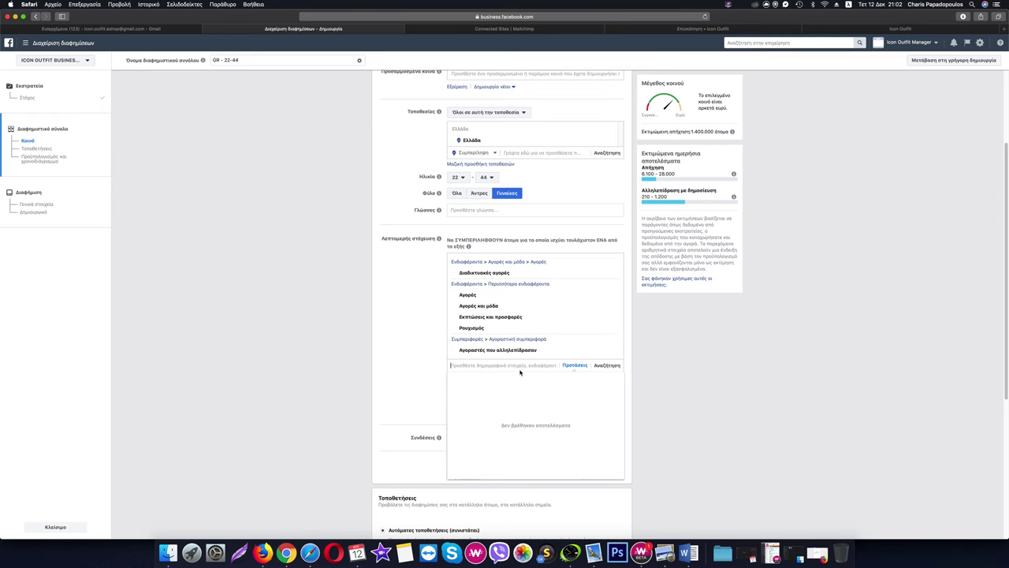
Step: Add the suggested interests Εκπτωτικά καταστήματα, Παλτό (ρουχισμός), Jacket and Φορέματα to the detailed targeting
{"action": "scroll", "coordinate": [530, 356], "scroll_direction": "down", "scroll_amount": 1}
{"action": "left_click", "coordinate": [577, 328]}
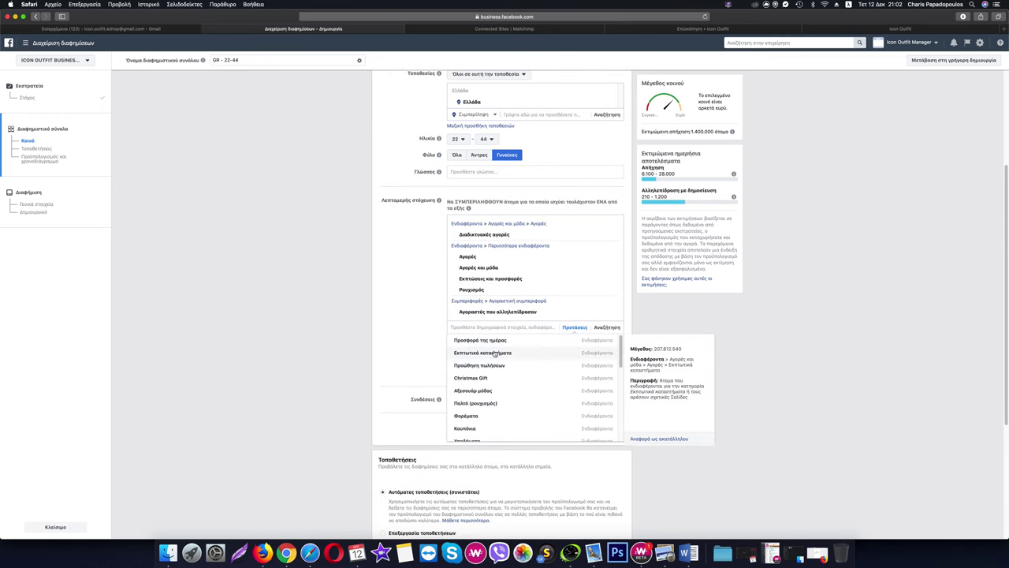
{"action": "left_click", "coordinate": [495, 354]}
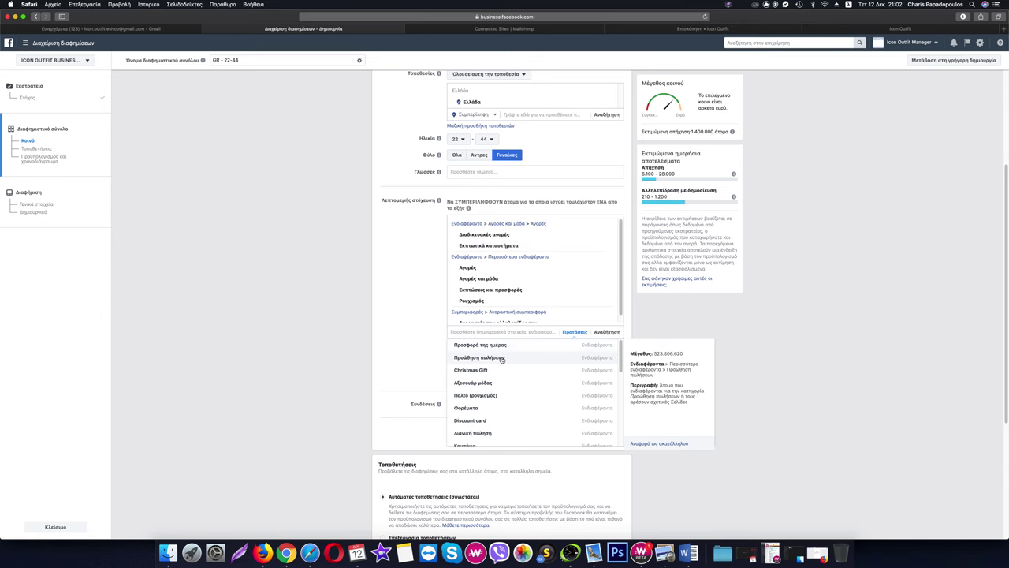
{"action": "left_click", "coordinate": [495, 396]}
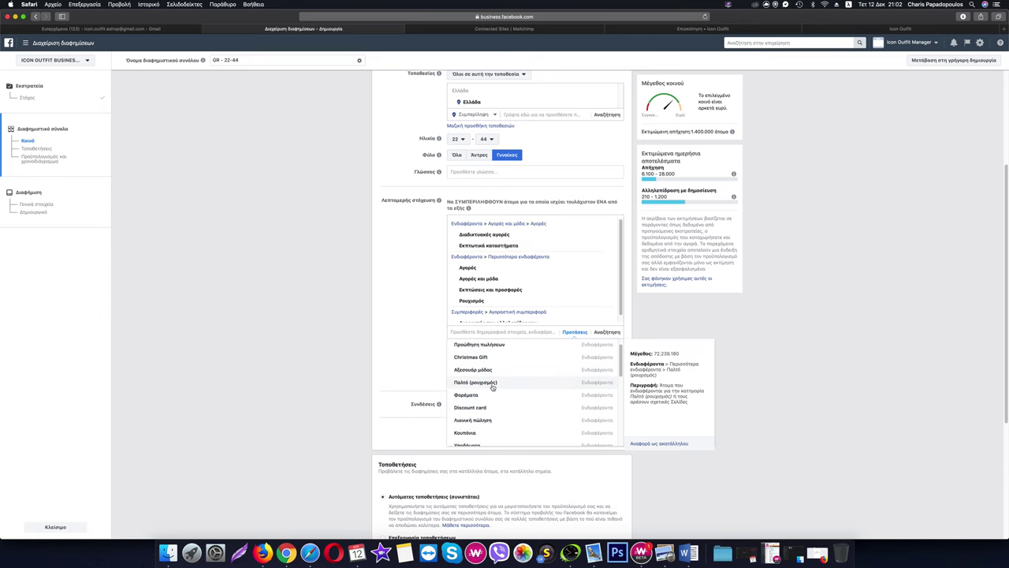
{"action": "scroll", "coordinate": [375, 406], "scroll_direction": "up", "scroll_amount": 4}
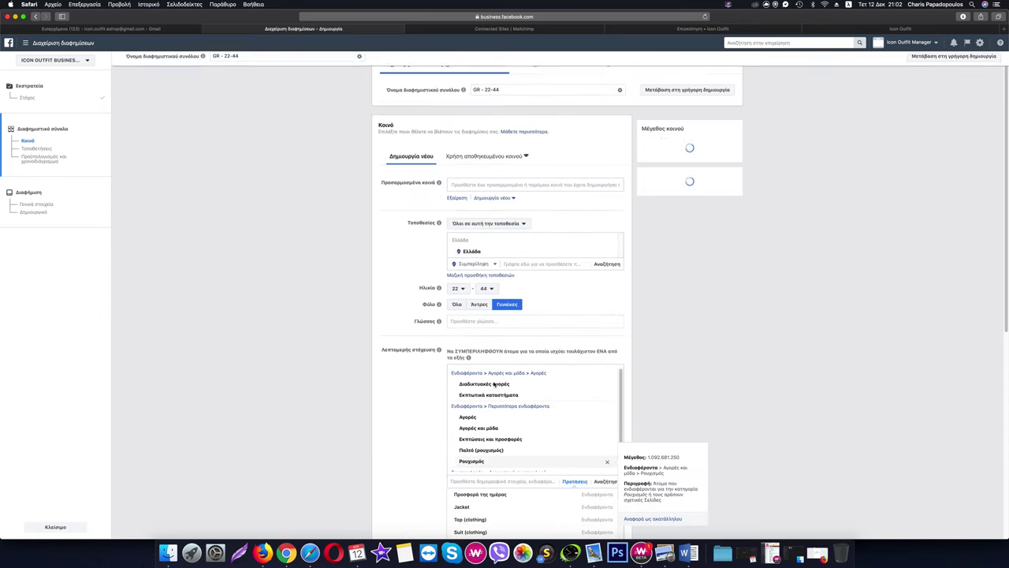
{"action": "scroll", "coordinate": [370, 410], "scroll_direction": "down", "scroll_amount": 5}
{"action": "scroll", "coordinate": [442, 363], "scroll_direction": "up", "scroll_amount": 2}
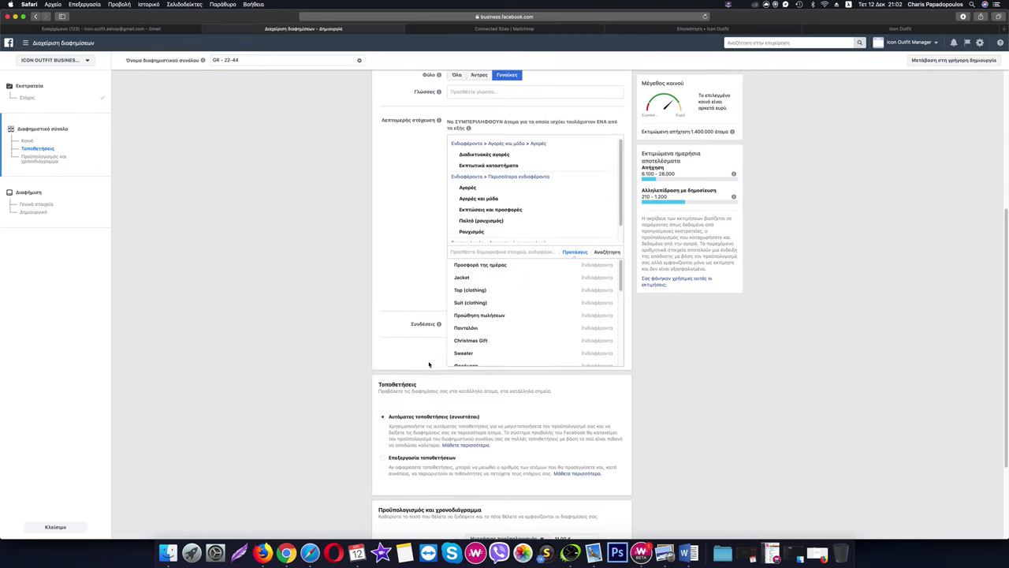
{"action": "left_click", "coordinate": [472, 297]}
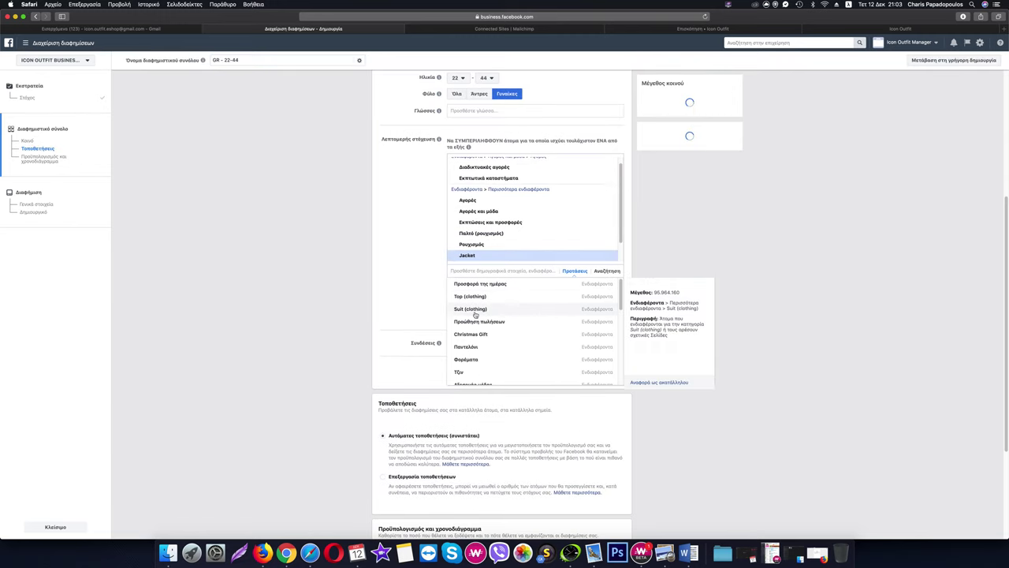
{"action": "left_click", "coordinate": [491, 326]}
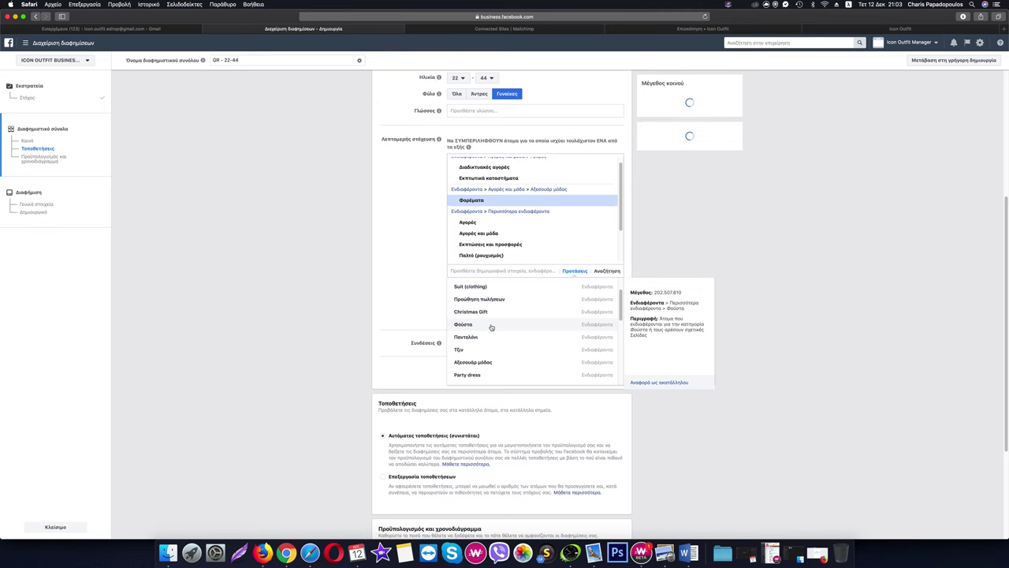
{"action": "scroll", "coordinate": [493, 328], "scroll_direction": "down", "scroll_amount": 5}
{"action": "scroll", "coordinate": [497, 329], "scroll_direction": "down", "scroll_amount": 2}
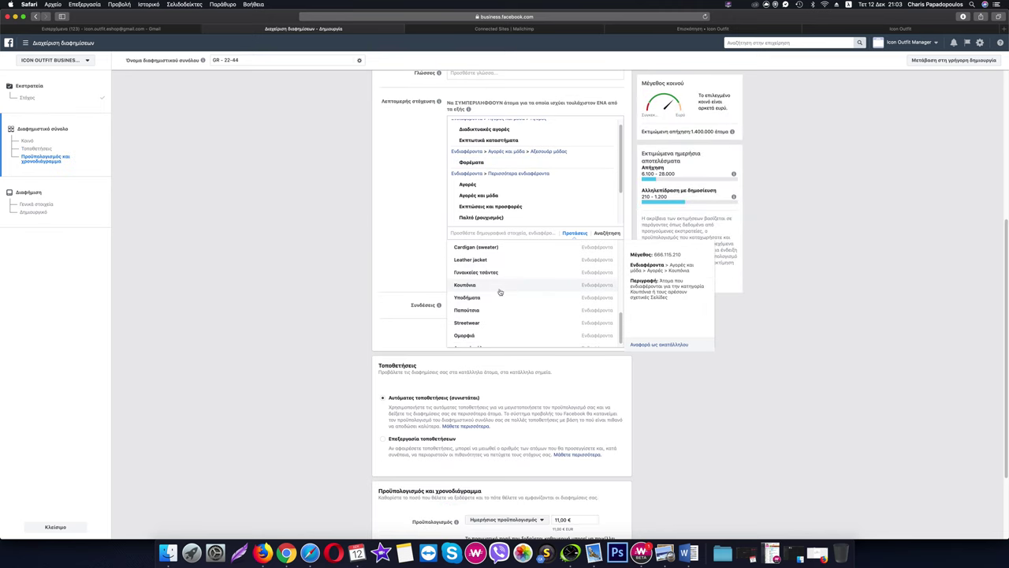
{"action": "scroll", "coordinate": [497, 291], "scroll_direction": "down", "scroll_amount": 3}
{"action": "key", "text": "Escape"}
Step: Look through the available connection types (Συνδέσεις) for the audience without choosing one
{"action": "scroll", "coordinate": [477, 276], "scroll_direction": "down", "scroll_amount": 2}
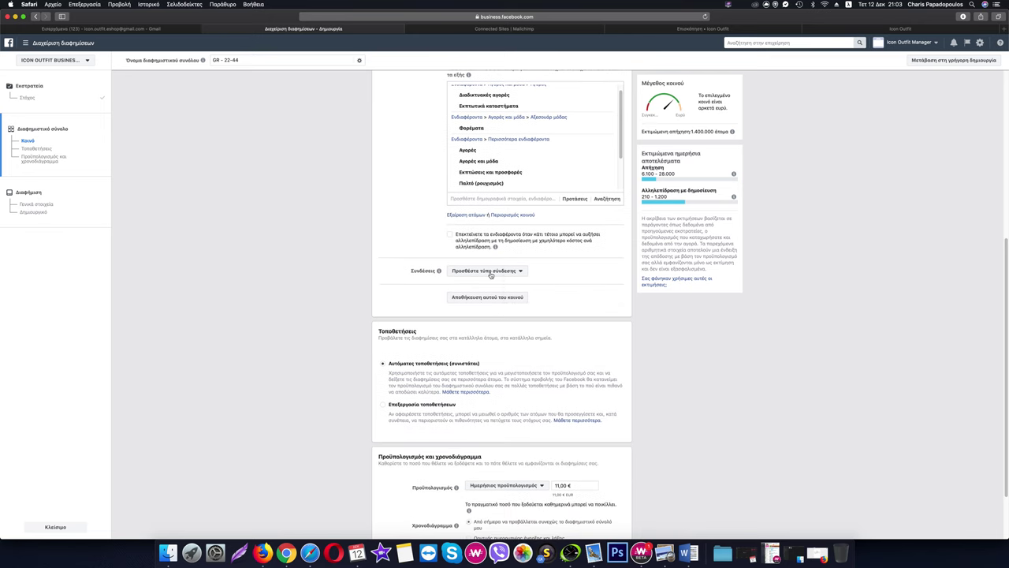
{"action": "left_click", "coordinate": [504, 272]}
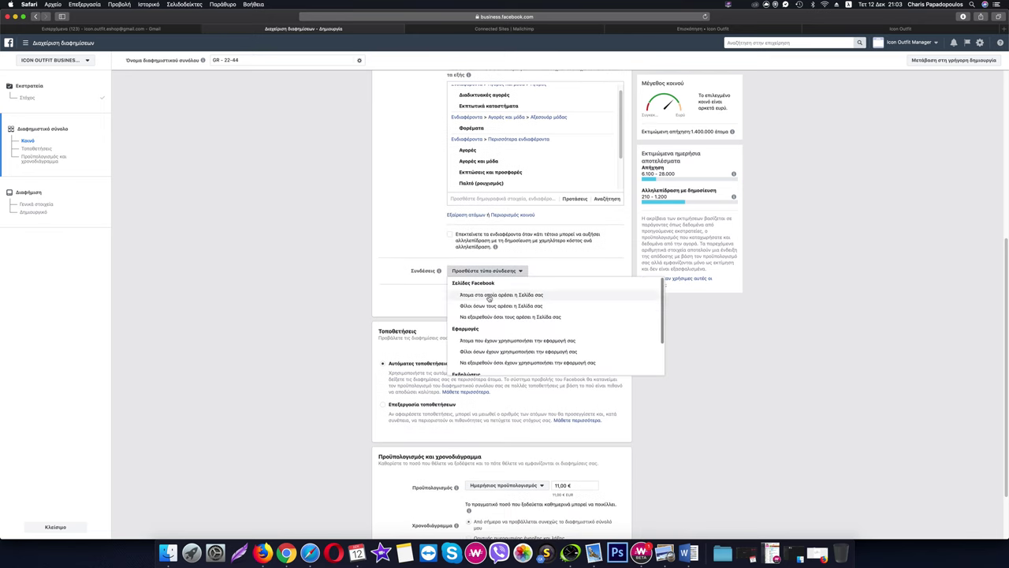
{"action": "left_click", "coordinate": [426, 297]}
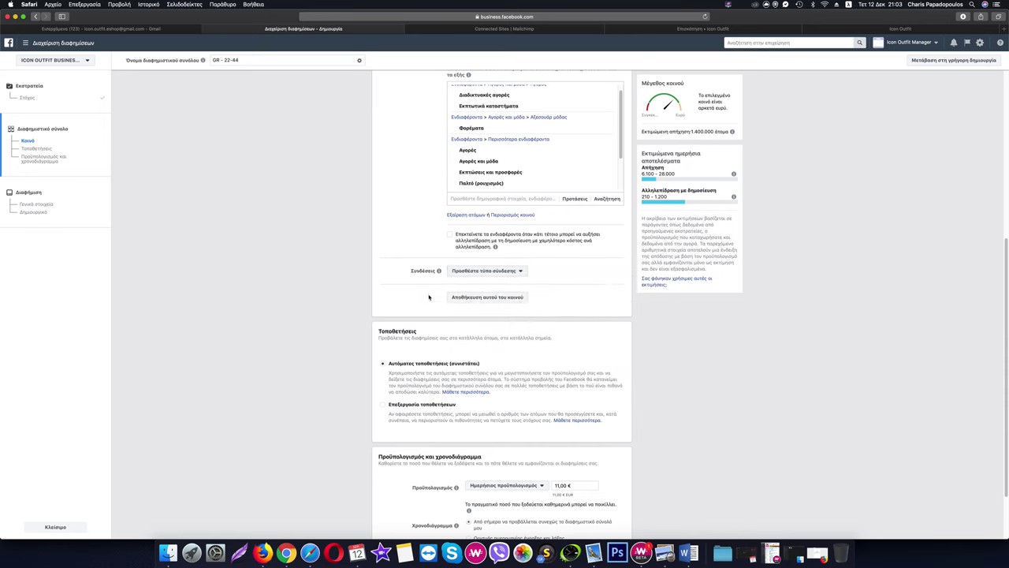
Step: Switch the ad set to a lifetime budget (Εφάπαξ προϋπολογισμός) of 20,00 €
{"action": "scroll", "coordinate": [429, 298], "scroll_direction": "down", "scroll_amount": 3}
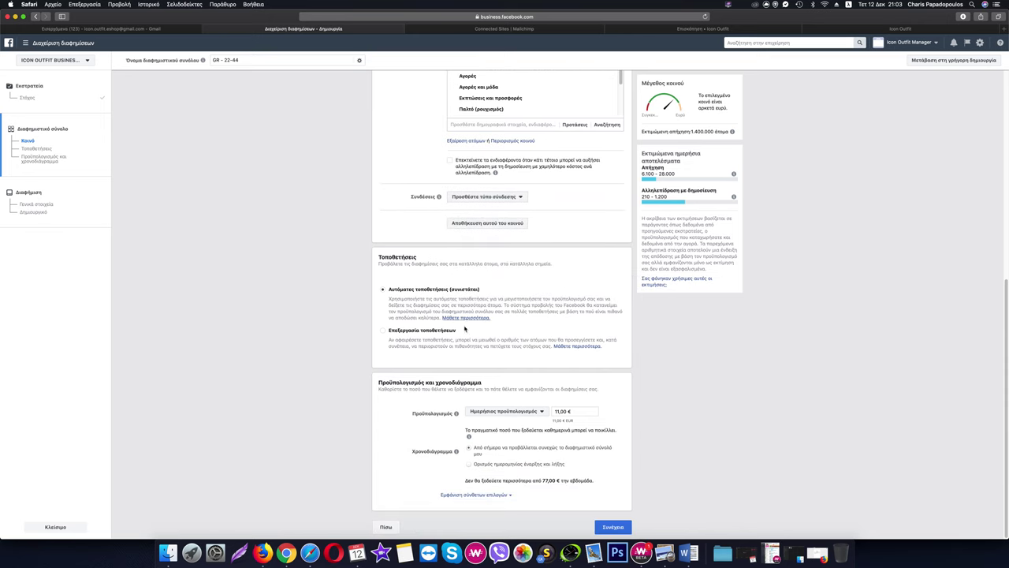
{"action": "left_click", "coordinate": [539, 411]}
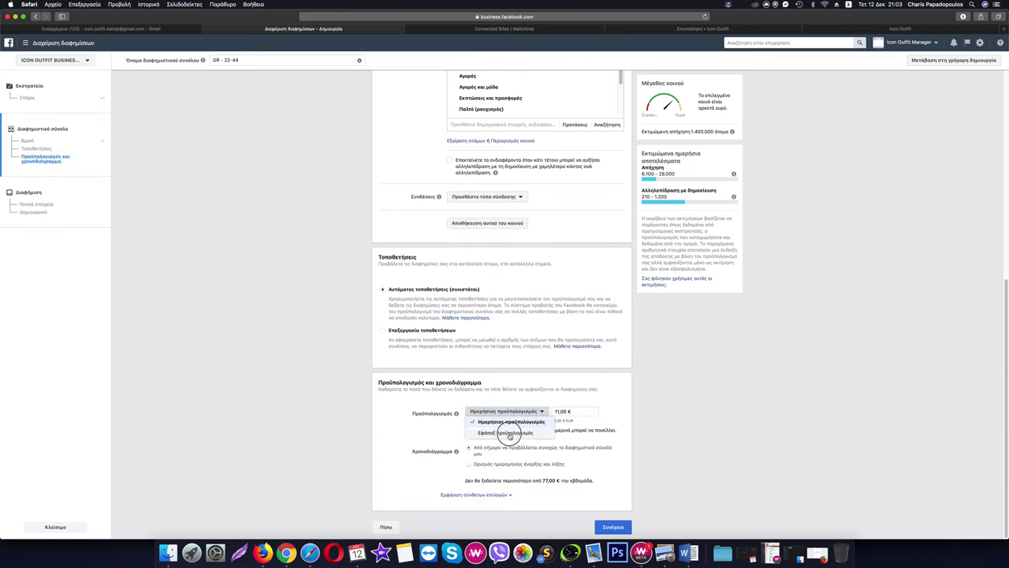
{"action": "left_click", "coordinate": [512, 431]}
{"action": "left_click", "coordinate": [554, 415]}
{"action": "key", "text": "BackSpace"}
{"action": "key", "text": "BackSpace"}
{"action": "type", "text": "2"}
{"action": "left_click", "coordinate": [614, 419]}
Step: Set the ad set's end date (Λήξη) to 24/12/2018 and continue to the ad
{"action": "scroll", "coordinate": [552, 410], "scroll_direction": "down", "scroll_amount": 2}
{"action": "left_click", "coordinate": [529, 389]}
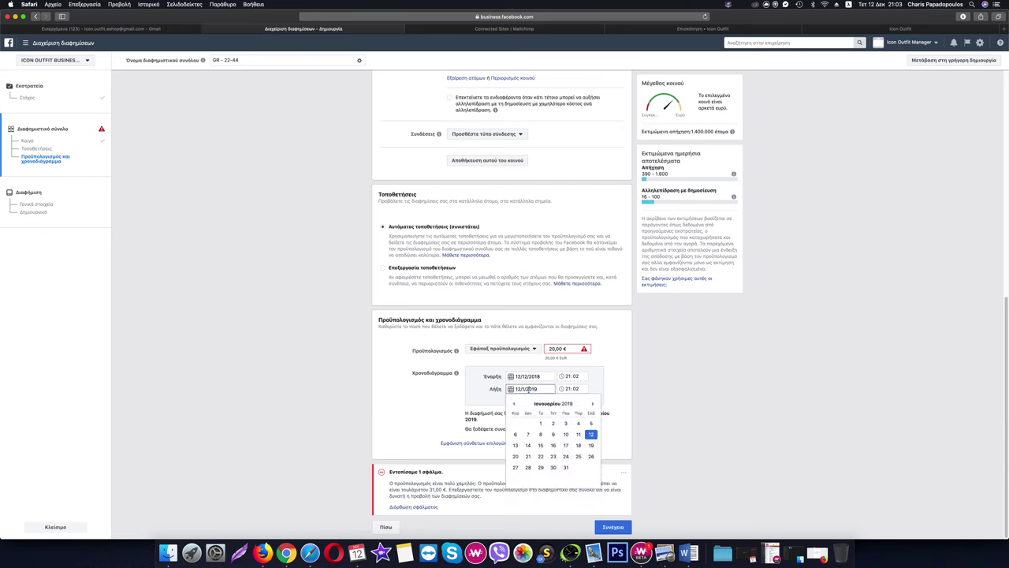
{"action": "left_click", "coordinate": [515, 403]}
{"action": "left_click", "coordinate": [566, 457]}
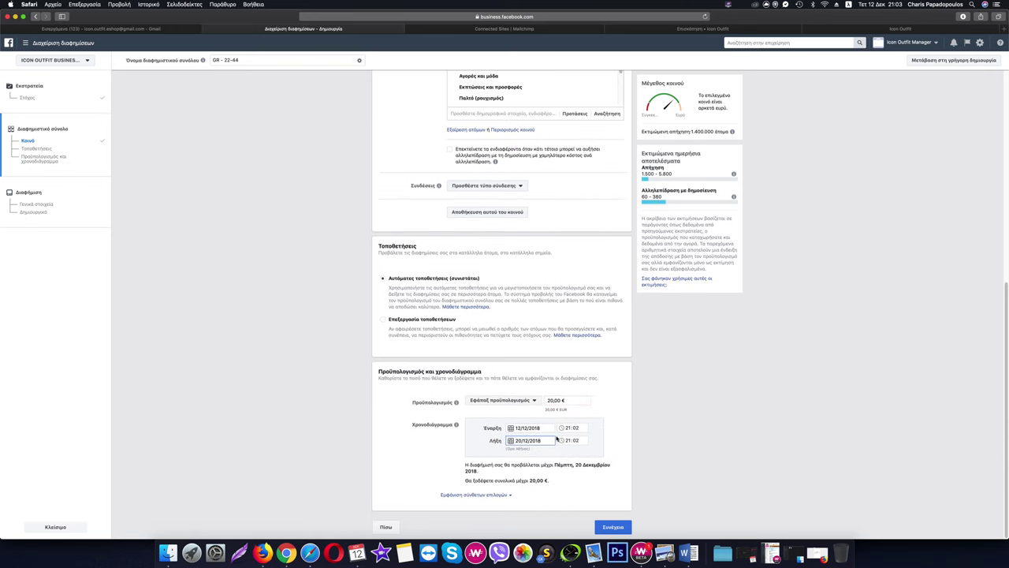
{"action": "left_click", "coordinate": [541, 440]}
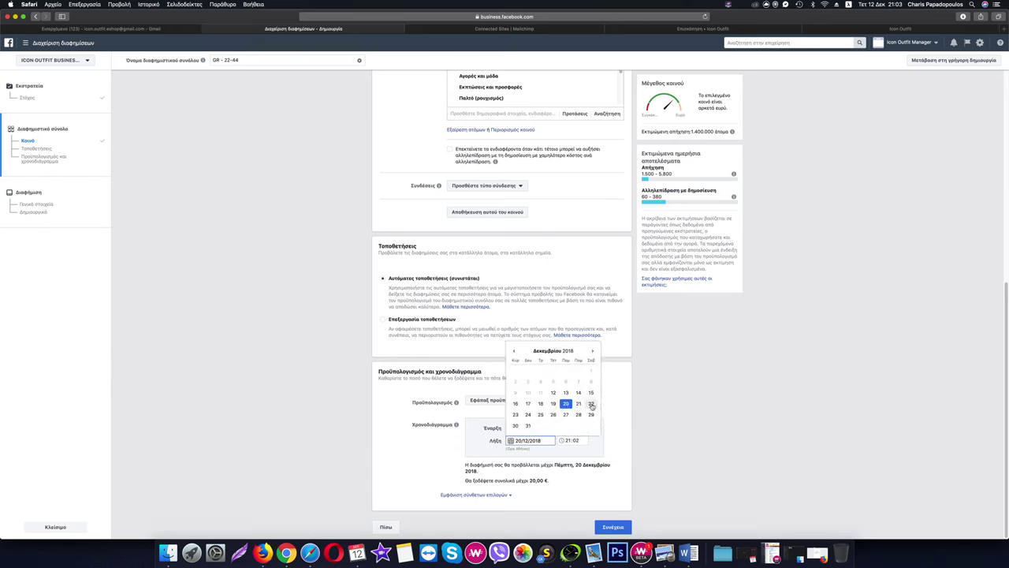
{"action": "left_click", "coordinate": [590, 405]}
{"action": "left_click", "coordinate": [530, 439]}
{"action": "left_click", "coordinate": [529, 418]}
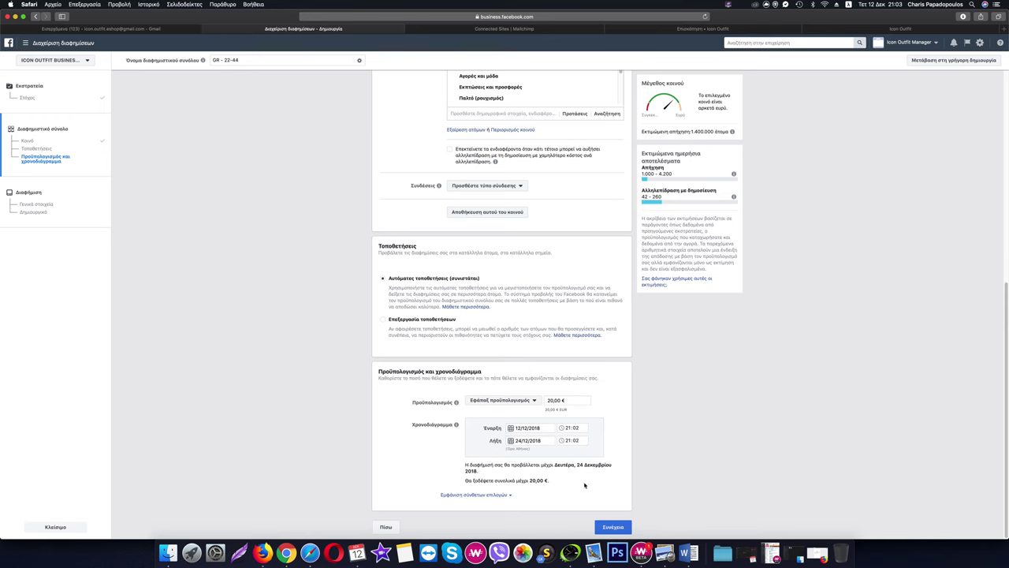
{"action": "left_click", "coordinate": [613, 527]}
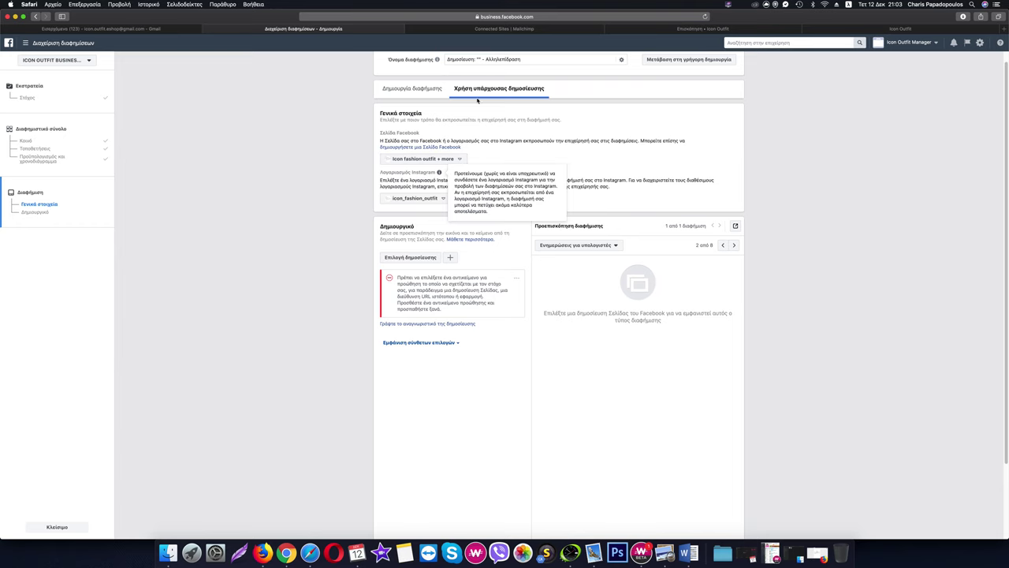
Step: Choose the existing Facebook post "New collection!!! for winter outfits" of 11 December as the ad's creative and dismiss the call-to-action tip
{"action": "left_click", "coordinate": [430, 261]}
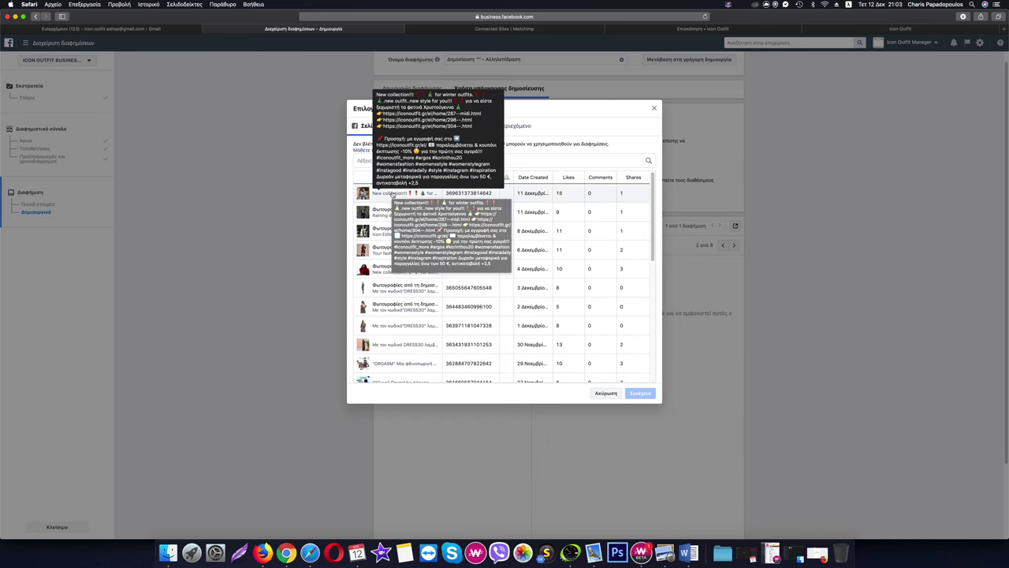
{"action": "left_click", "coordinate": [392, 194]}
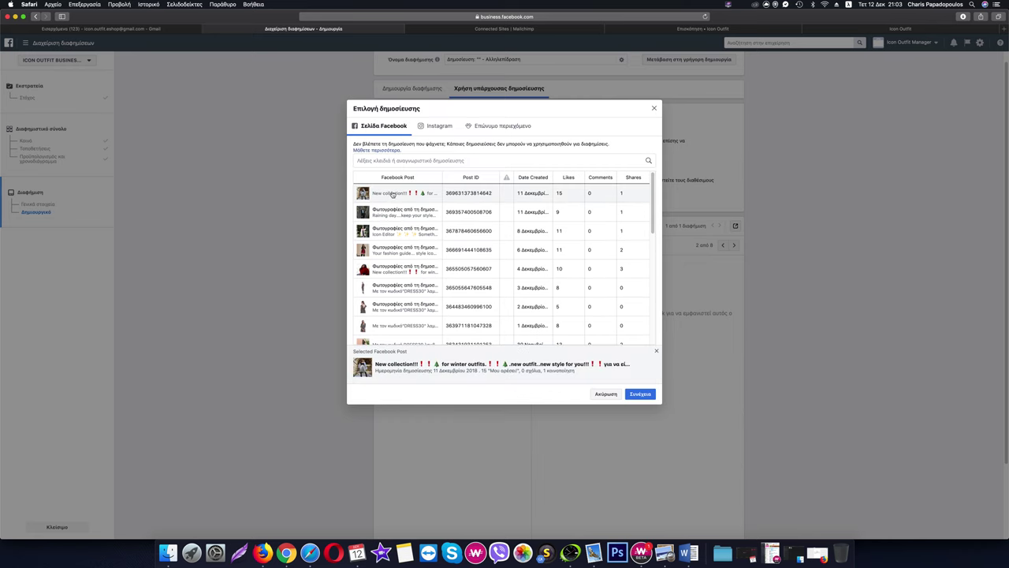
{"action": "left_click", "coordinate": [642, 395]}
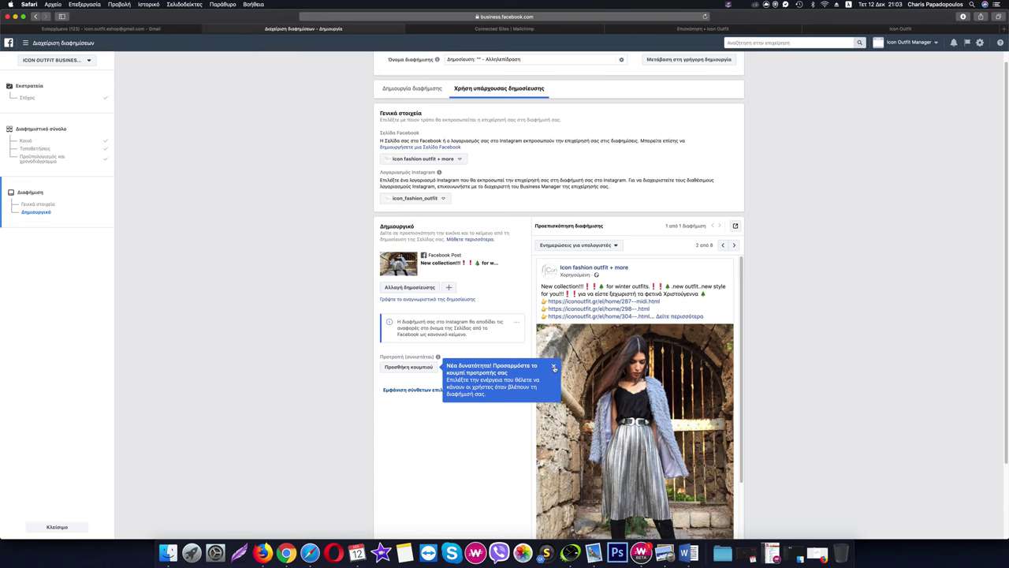
{"action": "left_click", "coordinate": [553, 370]}
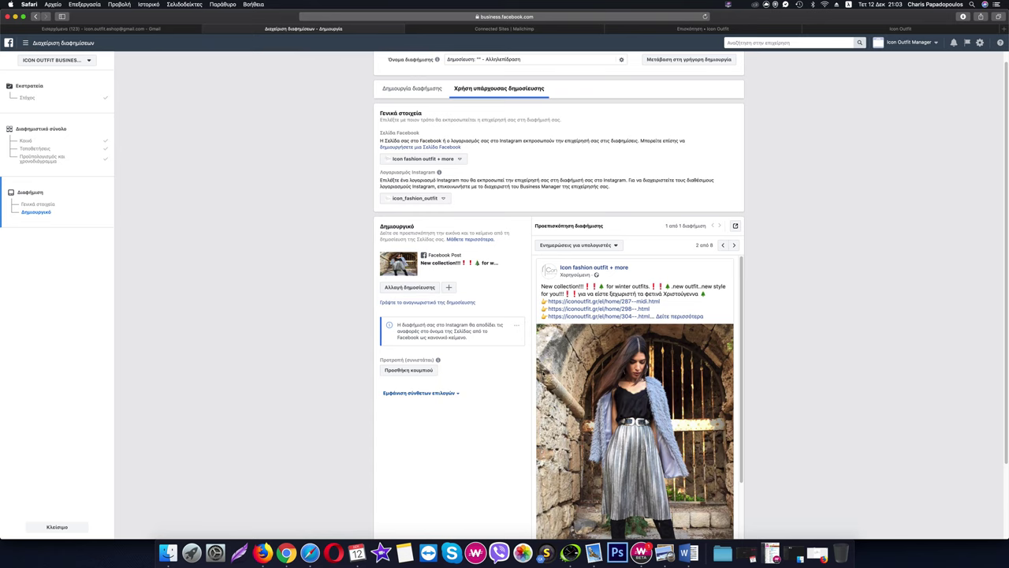
Step: Examine the ad's preview in the mobile feed, desktop feed, instant article and in-stream video placements
{"action": "scroll", "coordinate": [521, 376], "scroll_direction": "down", "scroll_amount": 3}
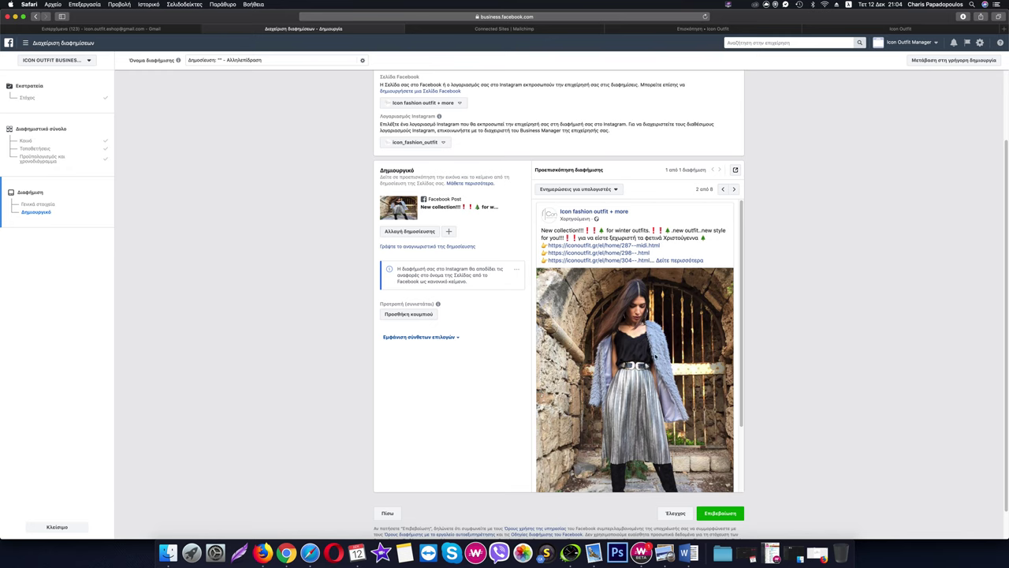
{"action": "scroll", "coordinate": [656, 357], "scroll_direction": "down", "scroll_amount": 5}
{"action": "scroll", "coordinate": [658, 347], "scroll_direction": "up", "scroll_amount": 5}
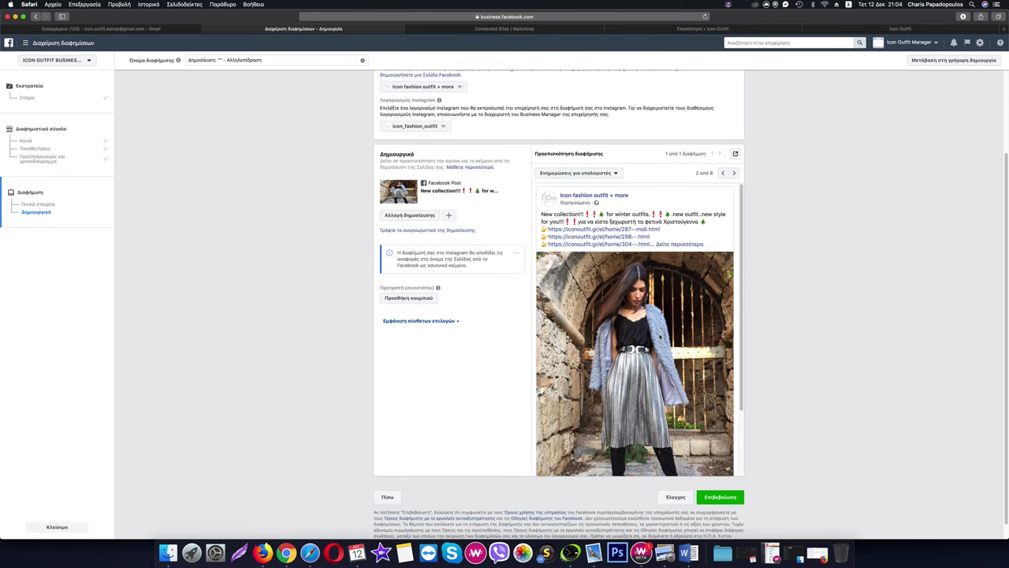
{"action": "left_click", "coordinate": [722, 173]}
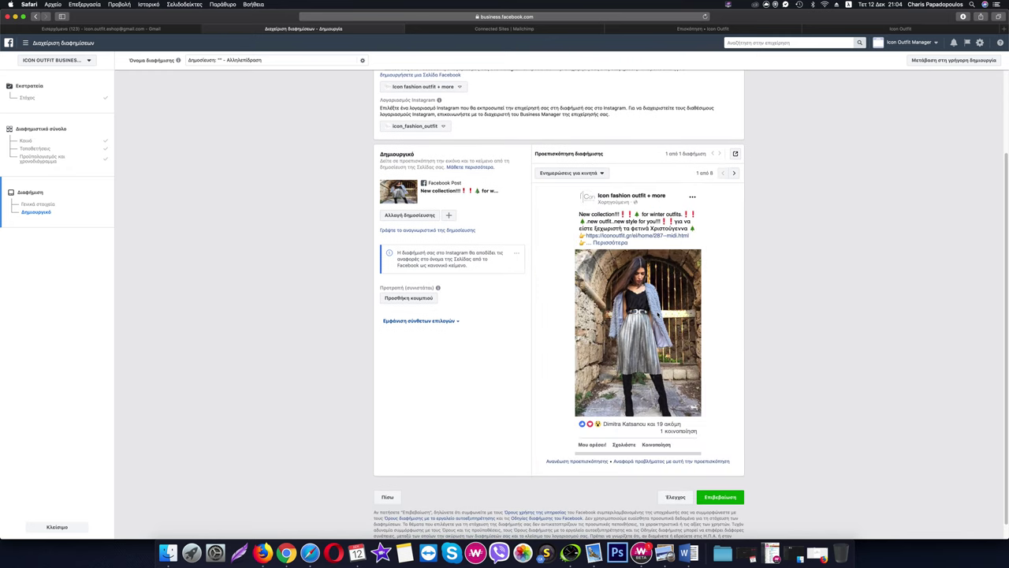
{"action": "left_click", "coordinate": [734, 173]}
{"action": "left_click", "coordinate": [735, 174]}
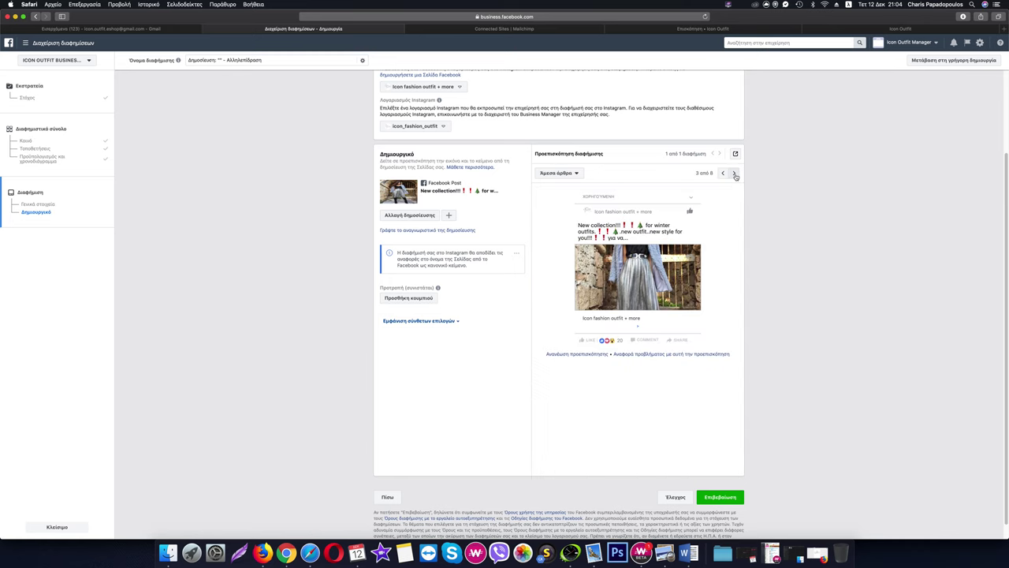
{"action": "left_click", "coordinate": [735, 174]}
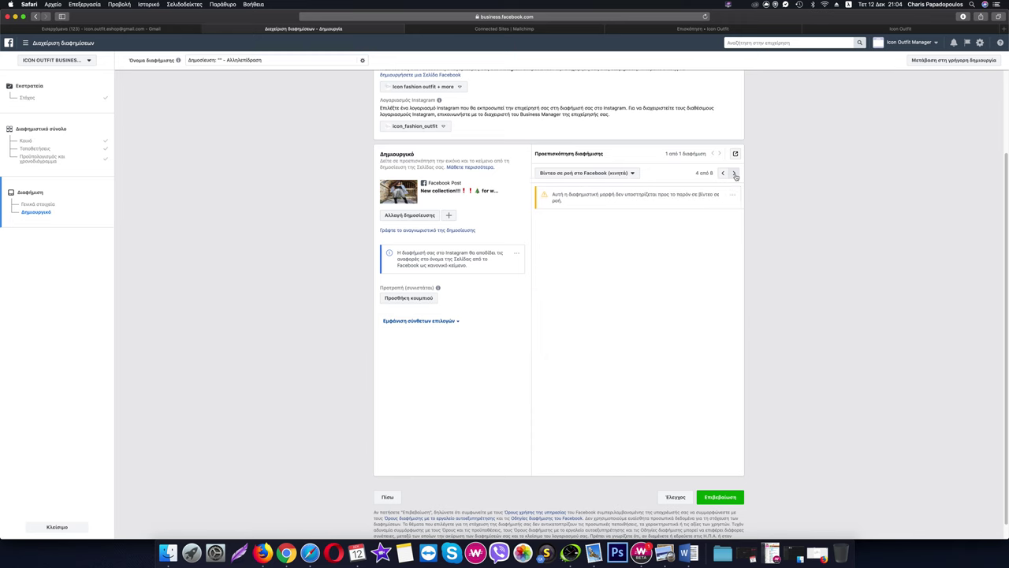
Step: Examine the ad's preview in the suggested video and Instagram feed placements
{"action": "left_click", "coordinate": [735, 175]}
{"action": "left_click", "coordinate": [735, 174]}
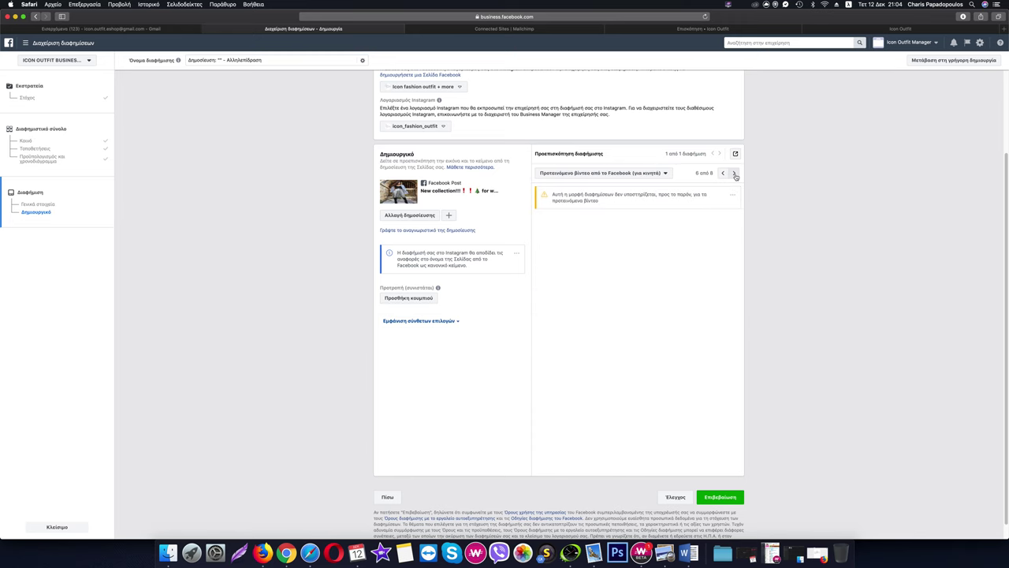
{"action": "left_click", "coordinate": [735, 174]}
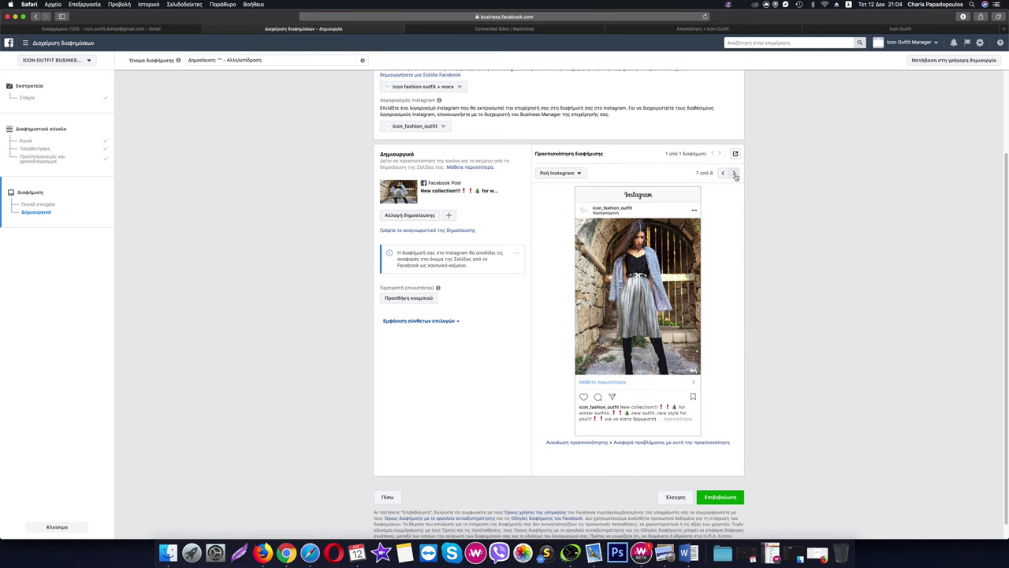
Step: Start adding a call-to-action button to the post and set its prompt to "Αγοράστε τώρα"
{"action": "left_click", "coordinate": [409, 298]}
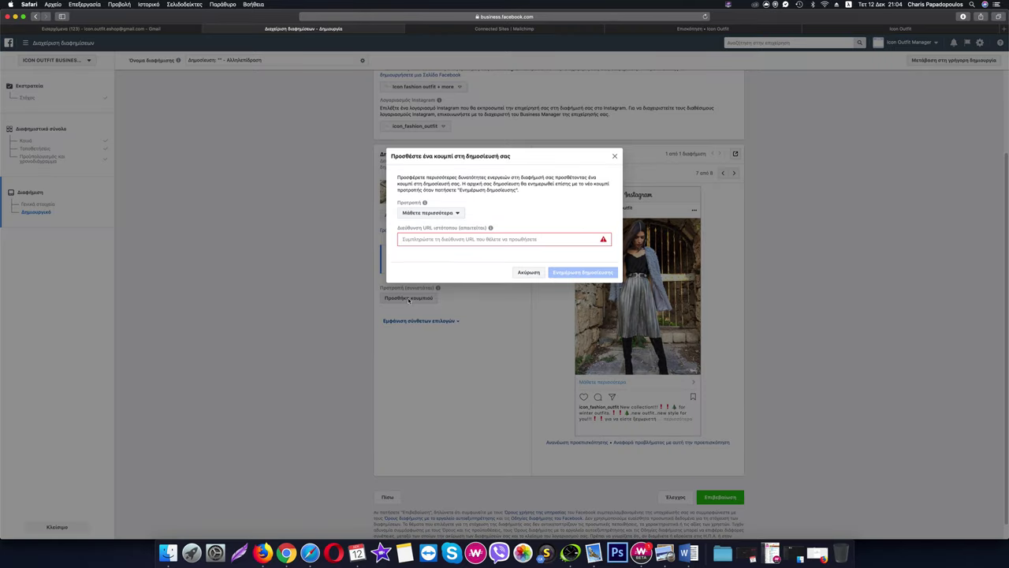
{"action": "left_click", "coordinate": [443, 213]}
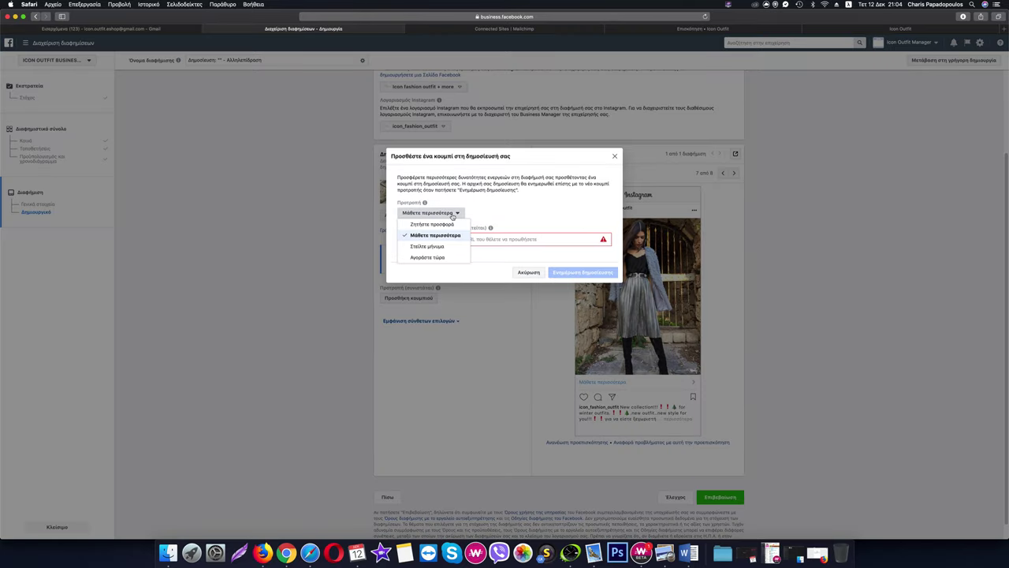
{"action": "left_click", "coordinate": [436, 260]}
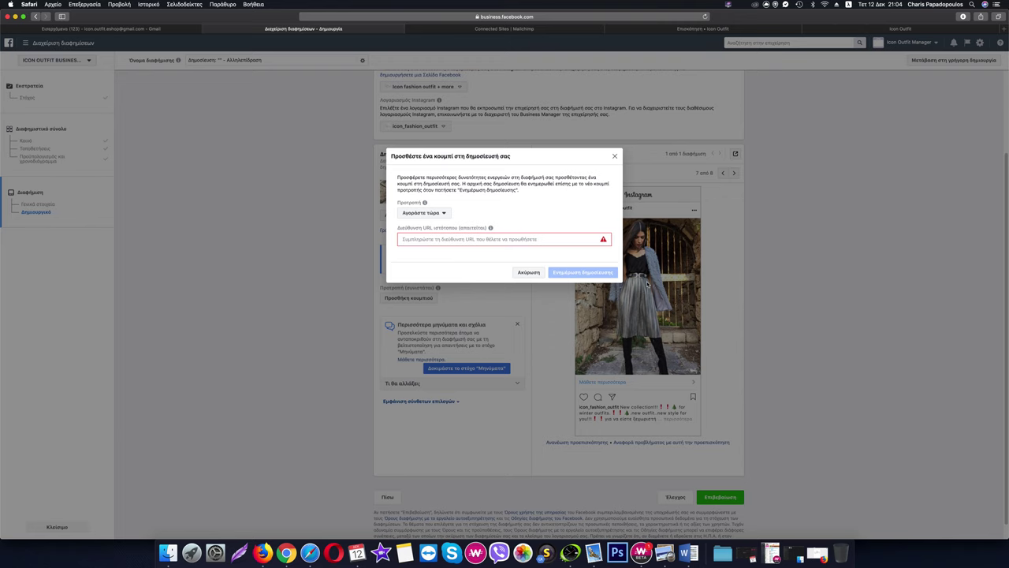
Step: Switch to Chrome and open the Icon fashion outfit + more page's posts at the "New collection!!!" winter outfits post
{"action": "left_click", "coordinate": [899, 27]}
{"action": "left_click", "coordinate": [727, 29]}
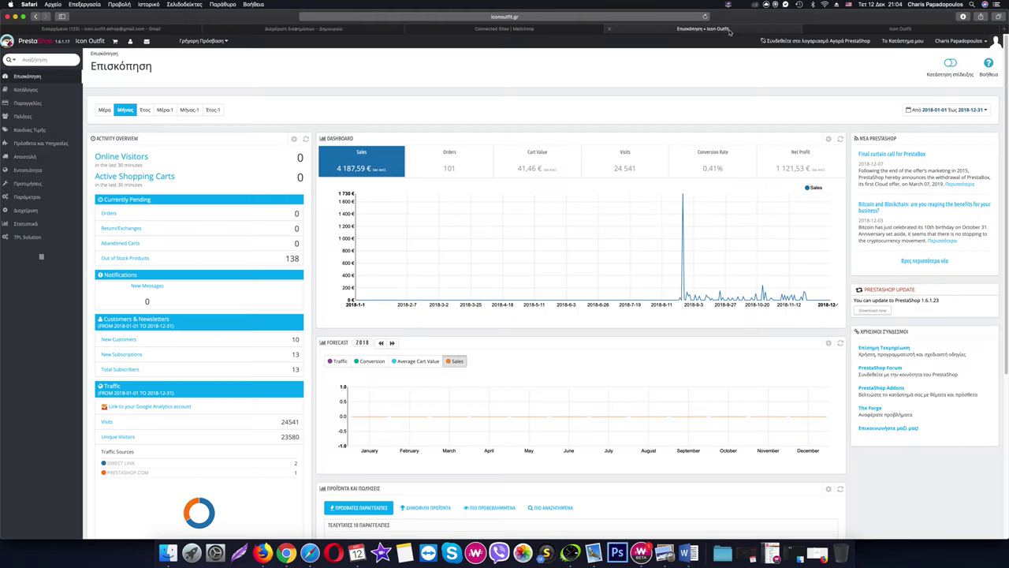
{"action": "left_click", "coordinate": [287, 552]}
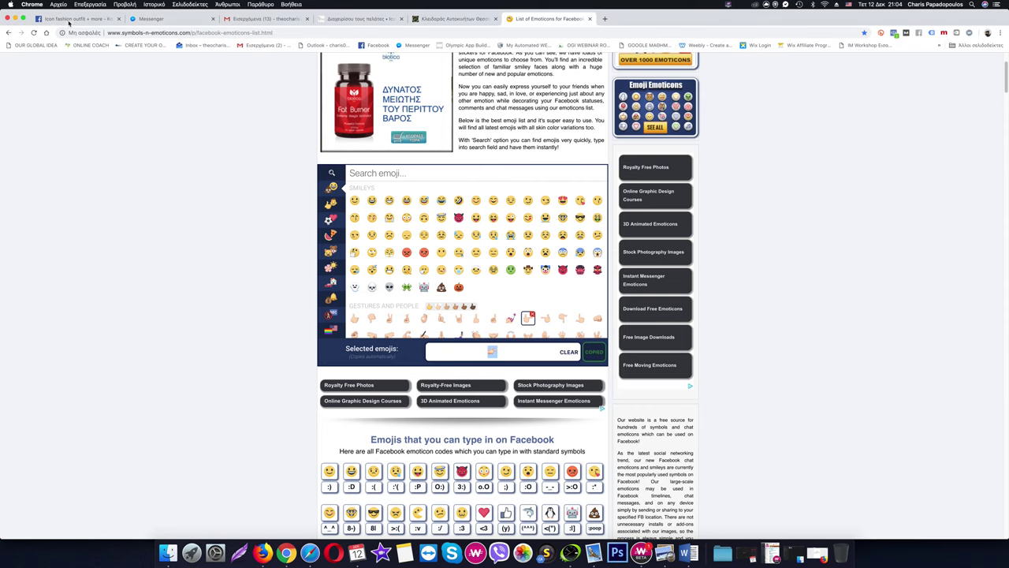
{"action": "left_click", "coordinate": [68, 22]}
{"action": "left_click", "coordinate": [321, 233]}
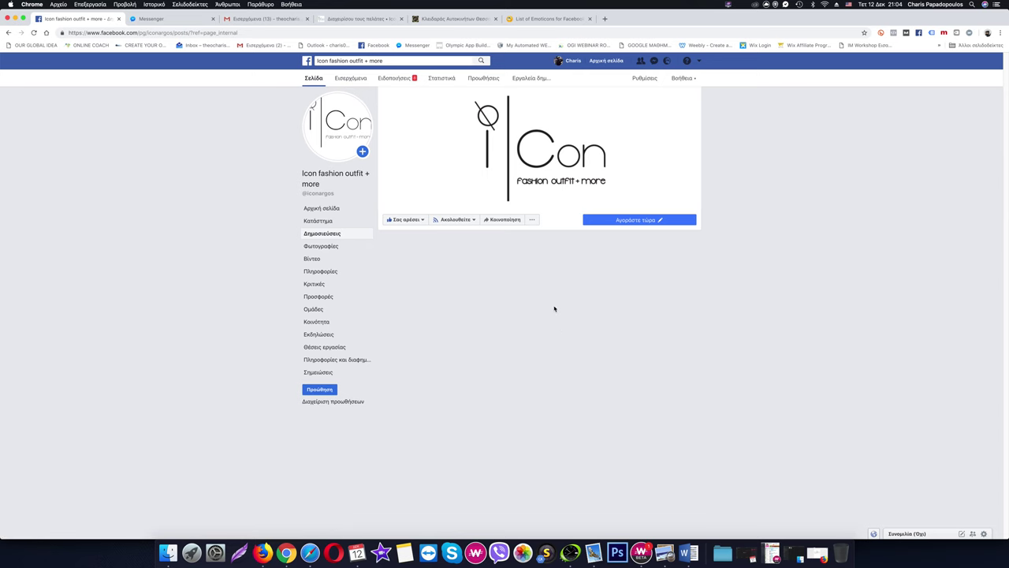
{"action": "scroll", "coordinate": [563, 310], "scroll_direction": "down", "scroll_amount": 2}
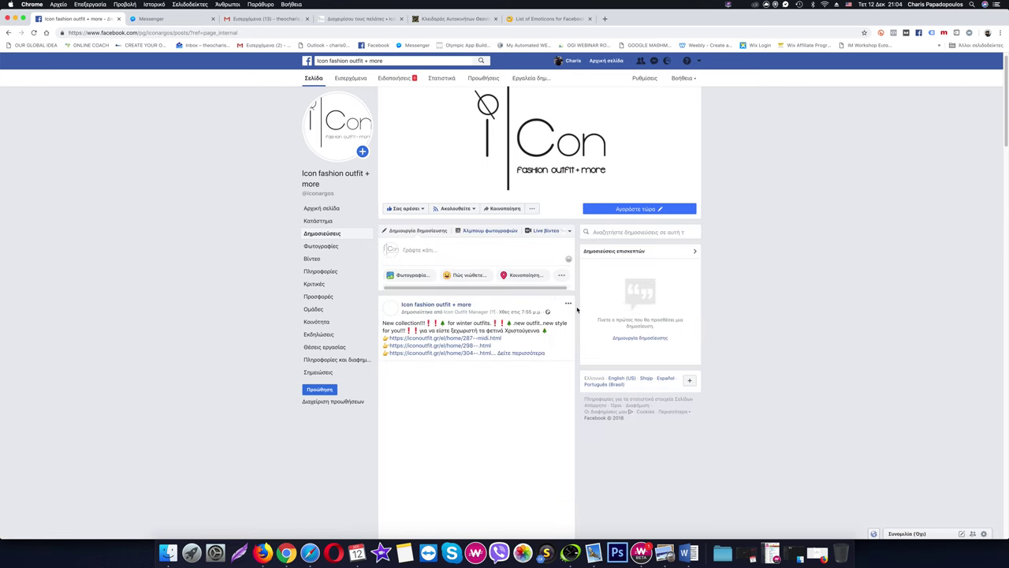
{"action": "scroll", "coordinate": [578, 310], "scroll_direction": "down", "scroll_amount": 2}
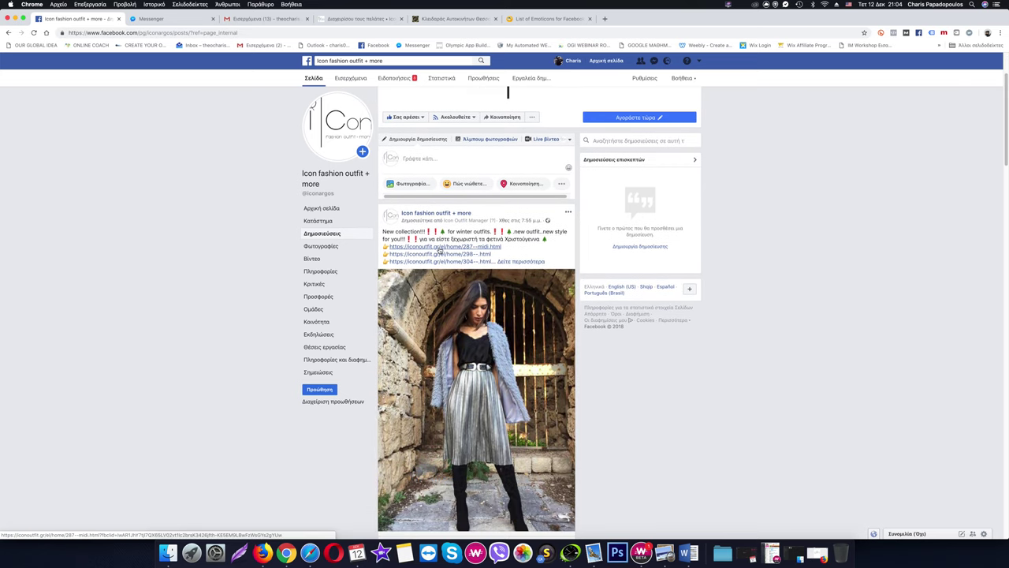
Step: Open the post's three product links, 287--midi.html, 298--.html and 304--.html, each in its own tab, and return to the post
{"action": "left_click", "coordinate": [439, 249]}
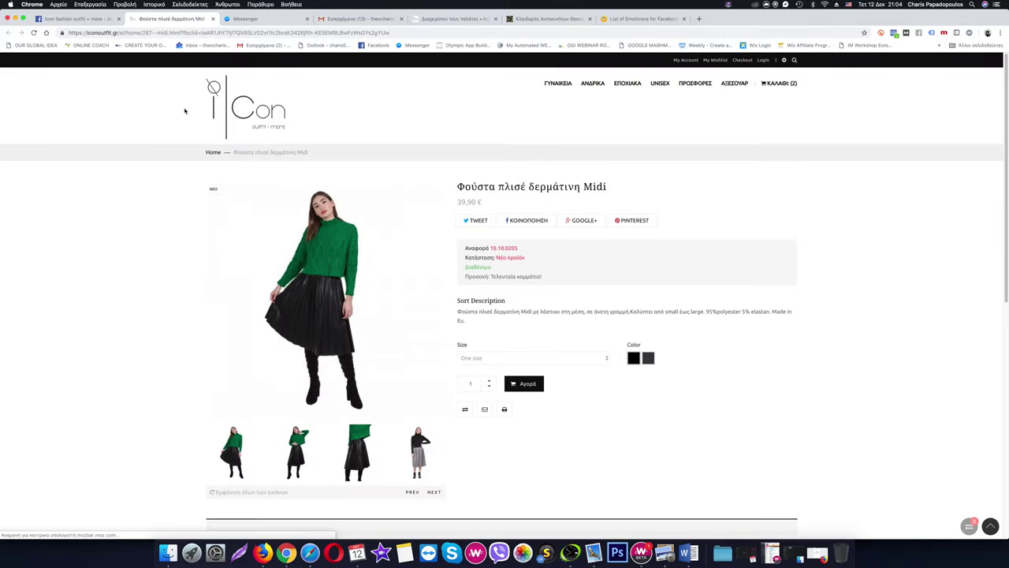
{"action": "left_click", "coordinate": [84, 22]}
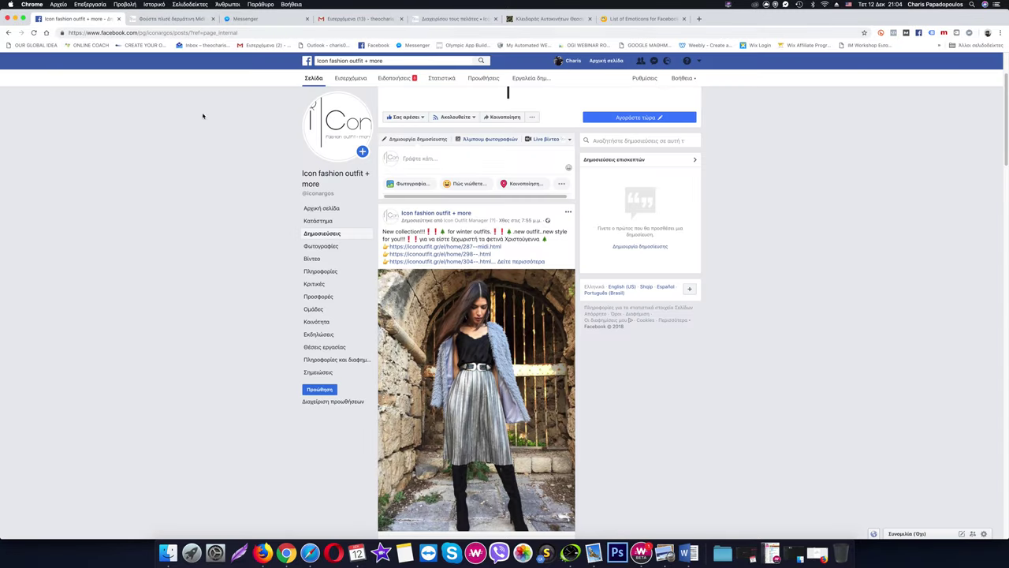
{"action": "left_click", "coordinate": [449, 256]}
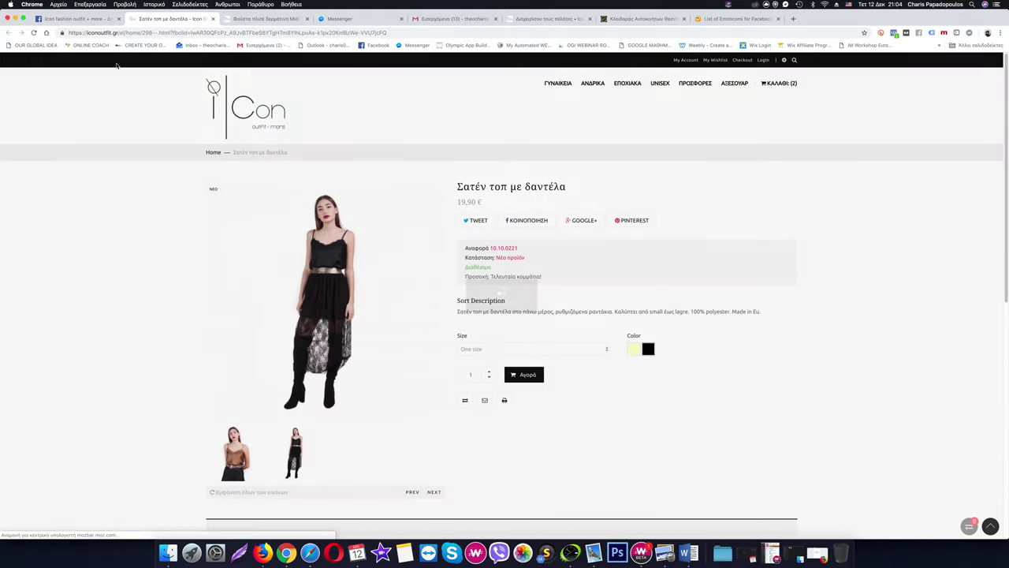
{"action": "left_click", "coordinate": [82, 22]}
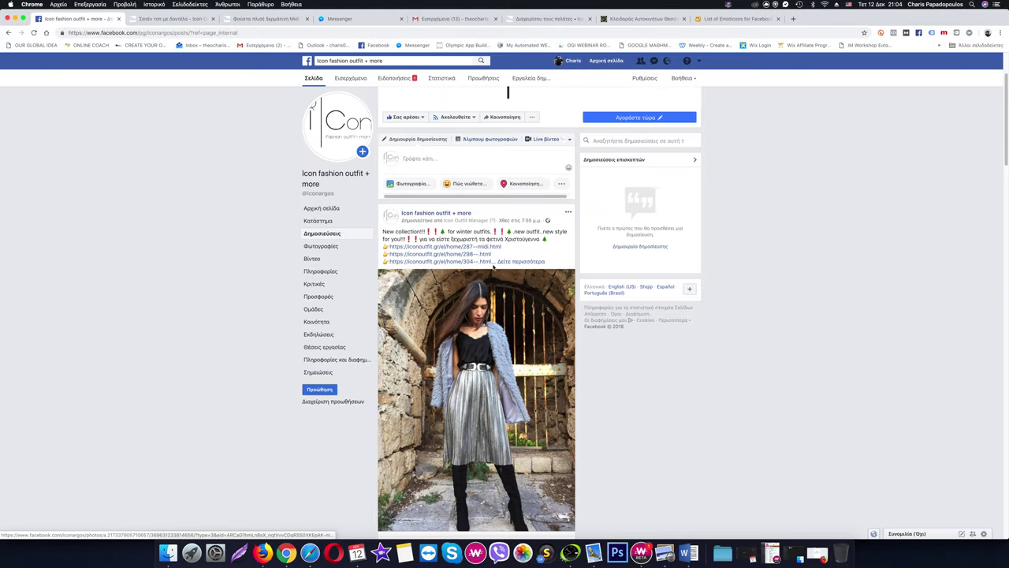
{"action": "left_click", "coordinate": [457, 262]}
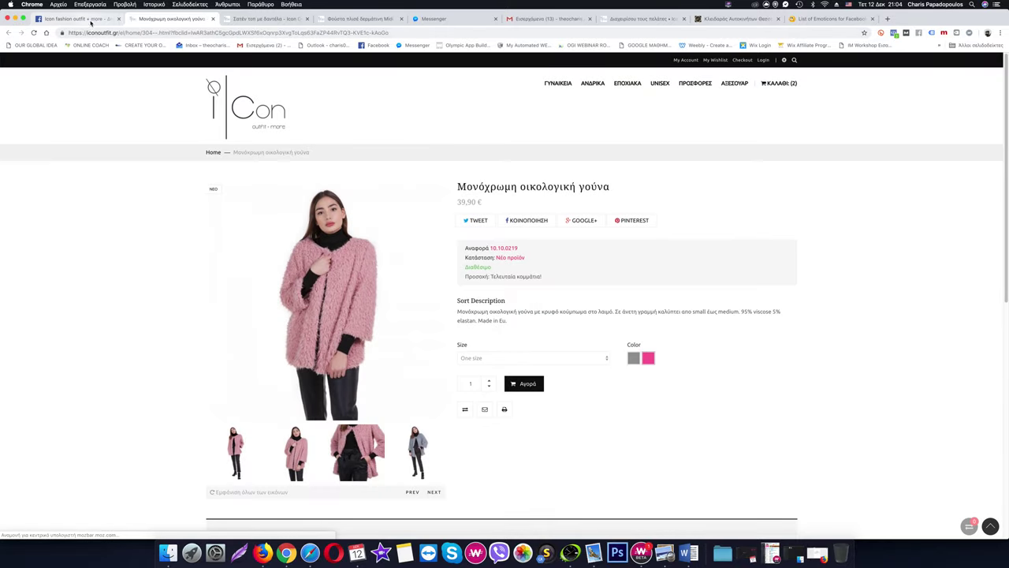
{"action": "left_click", "coordinate": [79, 19]}
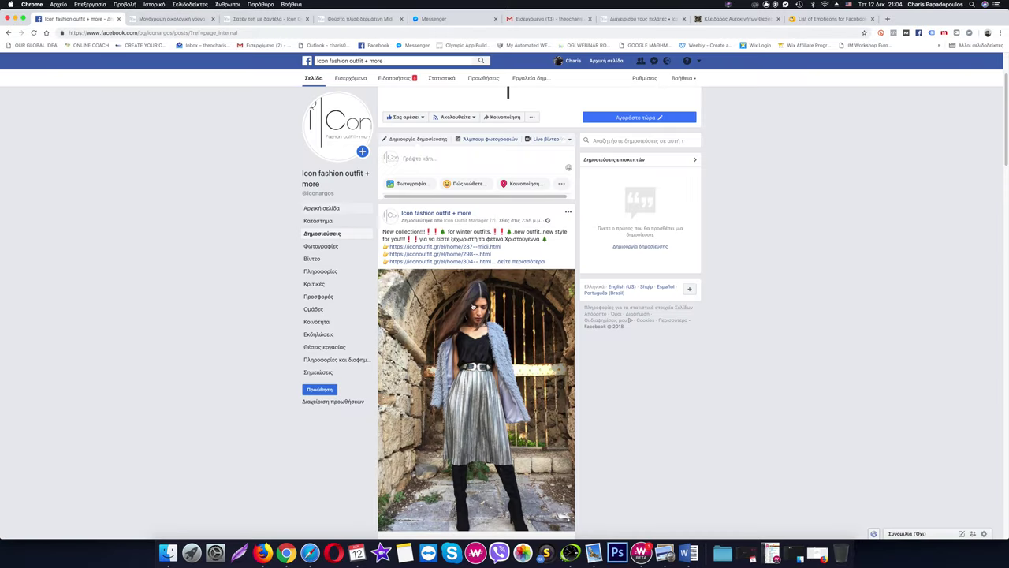
Step: Expand the post's full text and look through the three linked product pages
{"action": "left_click", "coordinate": [530, 261]}
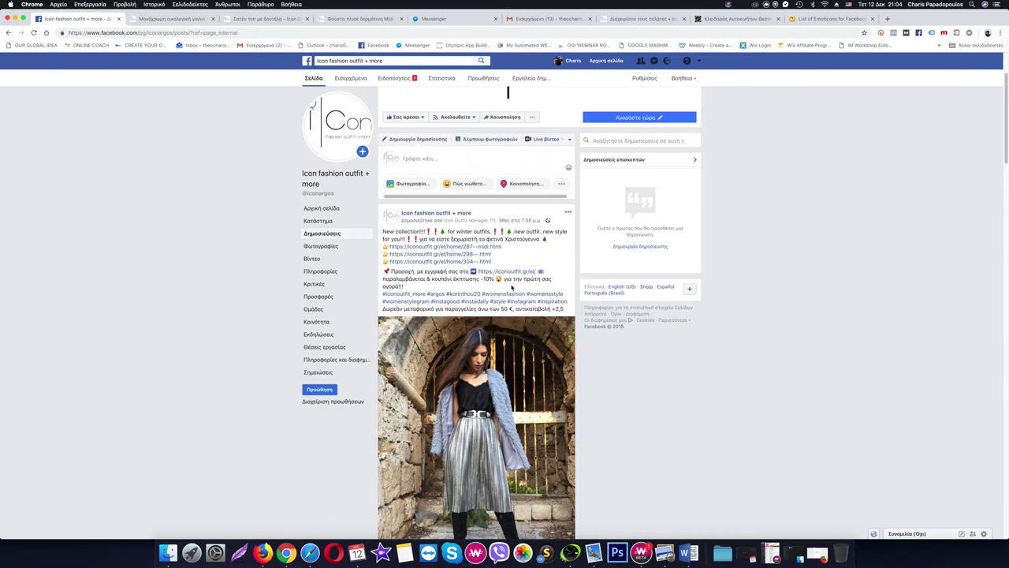
{"action": "scroll", "coordinate": [511, 285], "scroll_direction": "down", "scroll_amount": 1}
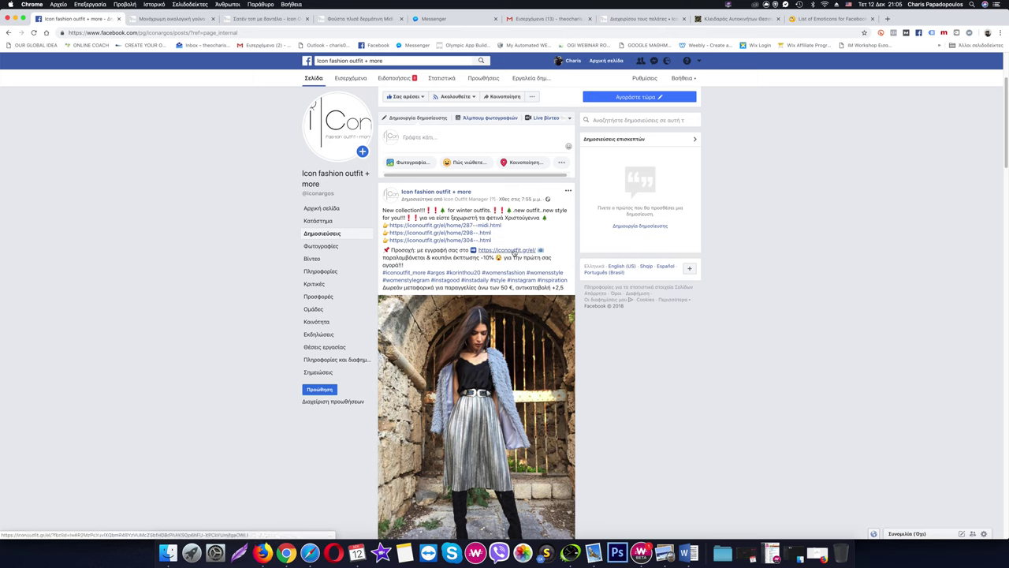
{"action": "left_click", "coordinate": [457, 242]}
{"action": "left_click", "coordinate": [167, 19]}
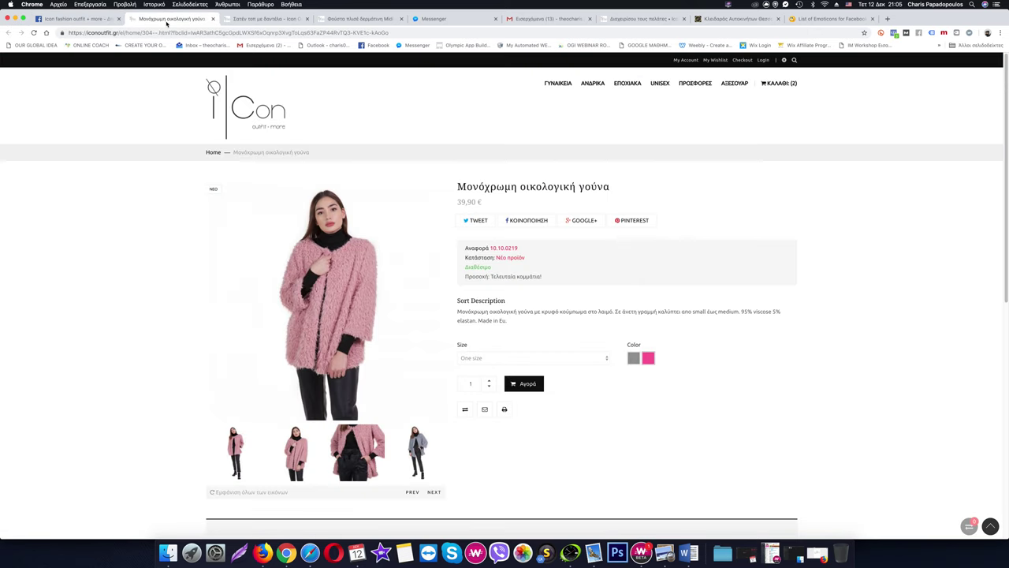
{"action": "left_click", "coordinate": [252, 19]}
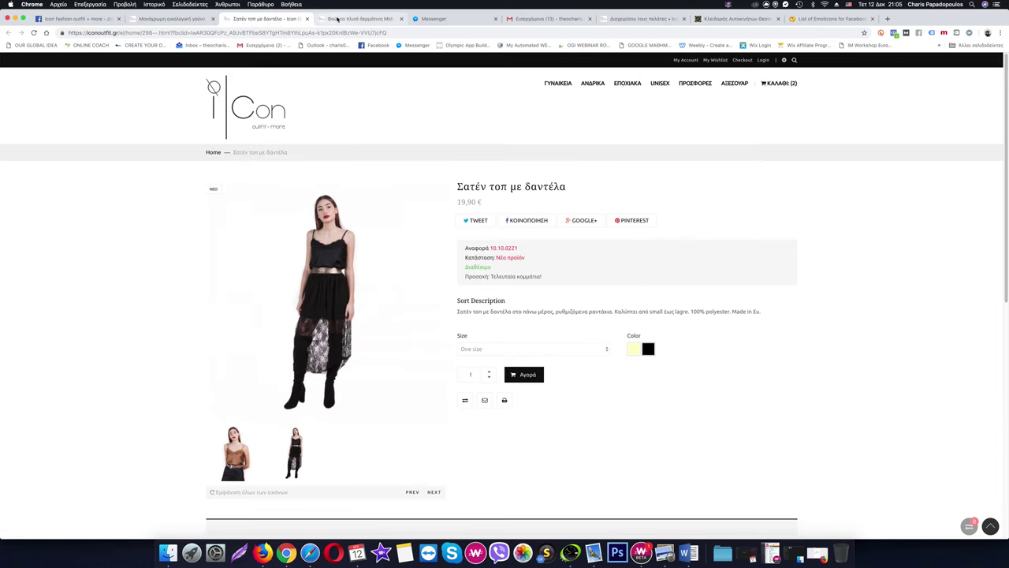
{"action": "left_click", "coordinate": [349, 18]}
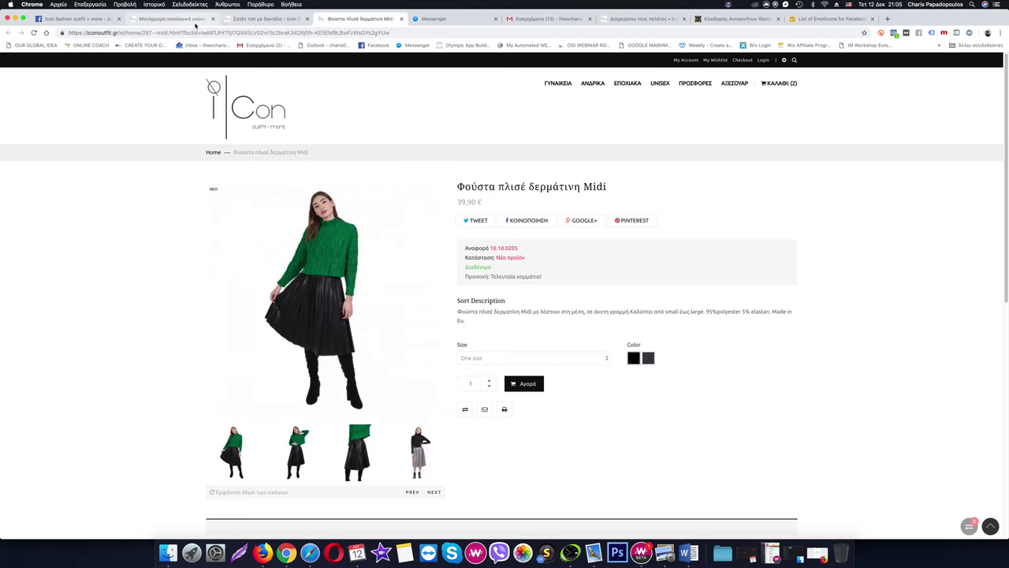
Step: Check the grey jacket photo on the "Μονόχρωμη οικολογική γούνα" product page and copy the page's web address
{"action": "left_click", "coordinate": [166, 19]}
{"action": "left_click", "coordinate": [422, 454]}
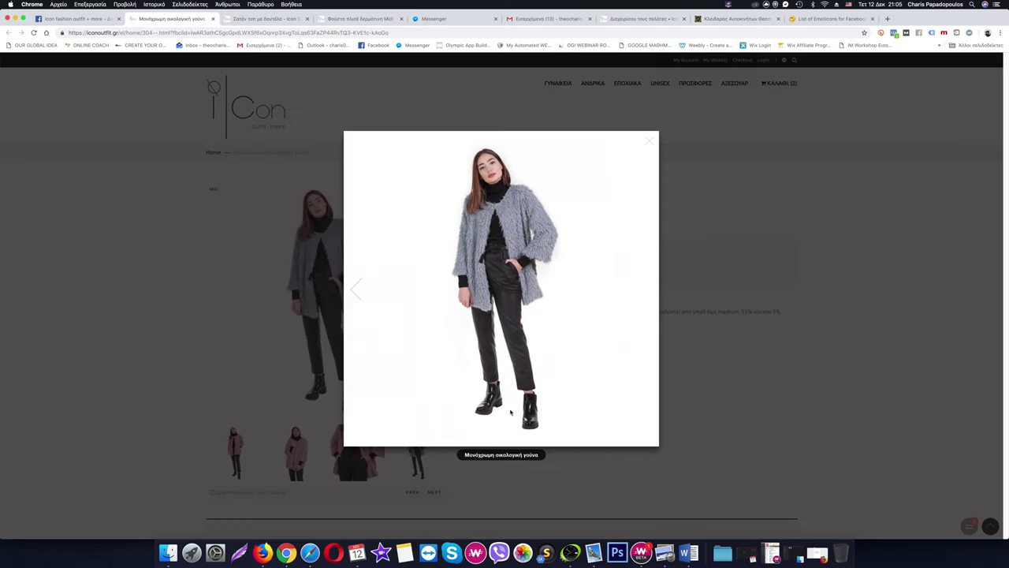
{"action": "left_click", "coordinate": [648, 140]}
{"action": "left_click", "coordinate": [145, 33]}
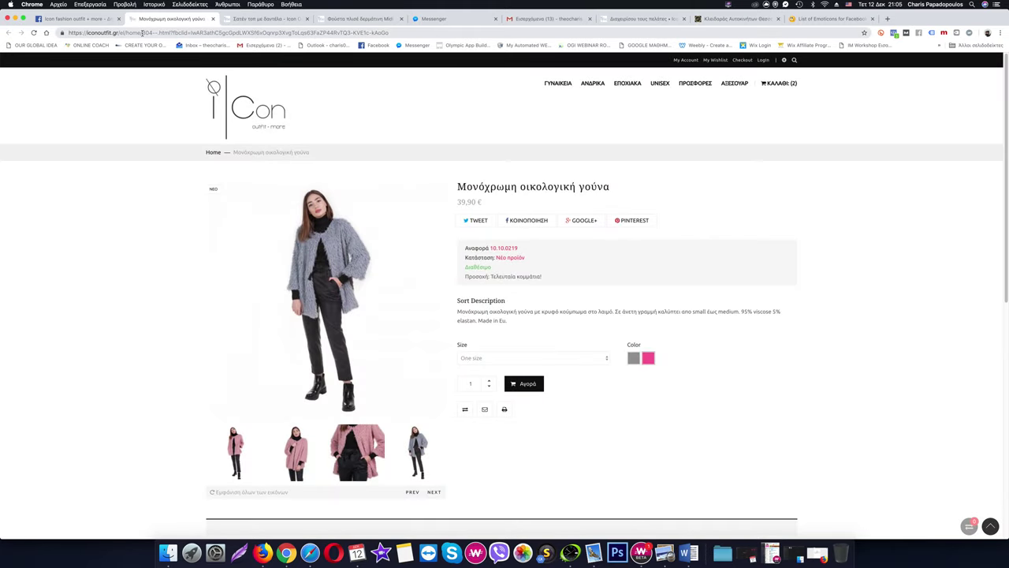
{"action": "right_click", "coordinate": [144, 33]}
{"action": "left_click", "coordinate": [175, 81]}
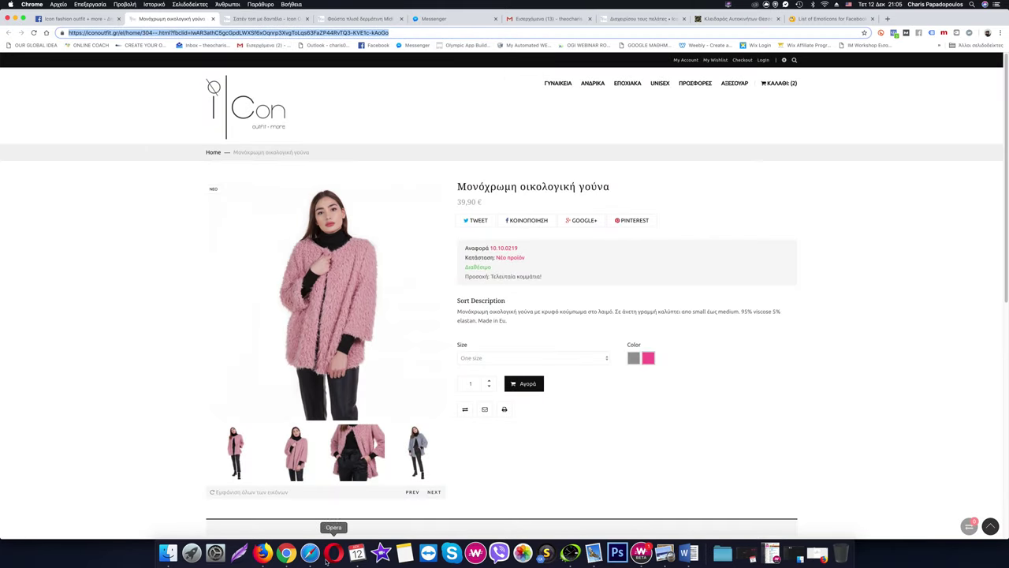
Step: Switch back to Safari, paste the copied product address as the button's website URL and update the post
{"action": "left_click", "coordinate": [310, 552]}
{"action": "left_click", "coordinate": [296, 30]}
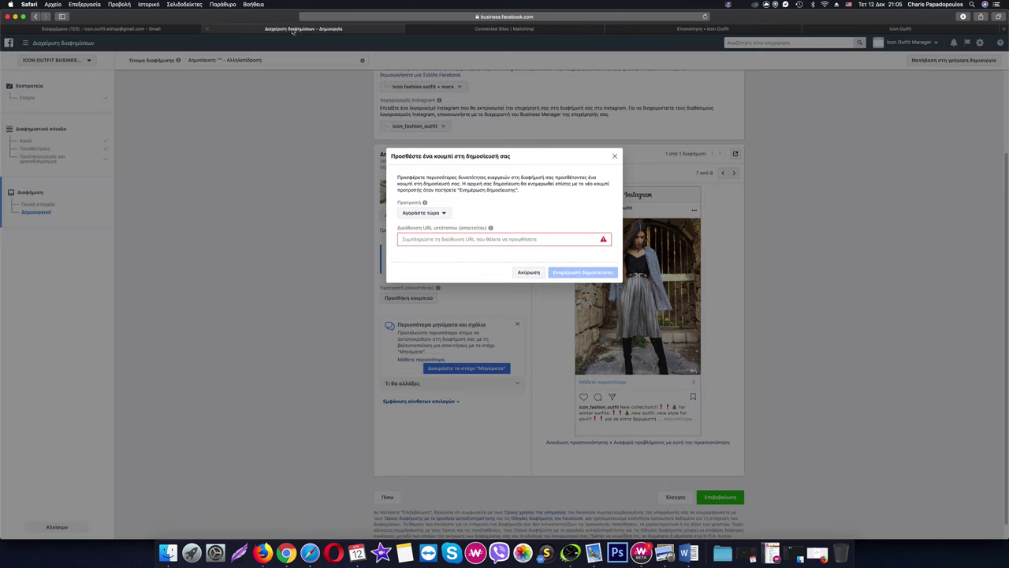
{"action": "right_click", "coordinate": [455, 242]}
{"action": "left_click", "coordinate": [479, 257]}
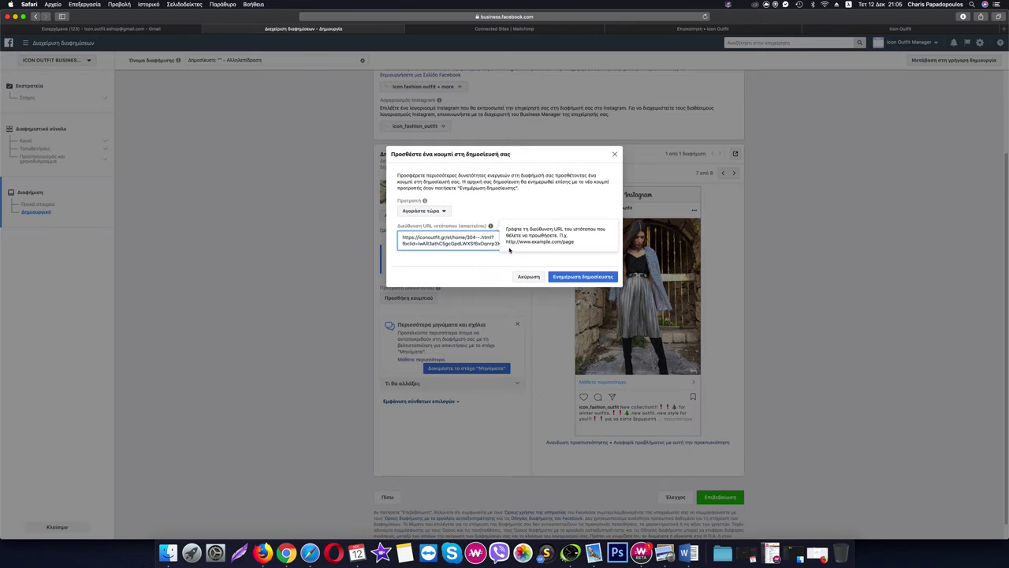
{"action": "left_click", "coordinate": [537, 211]}
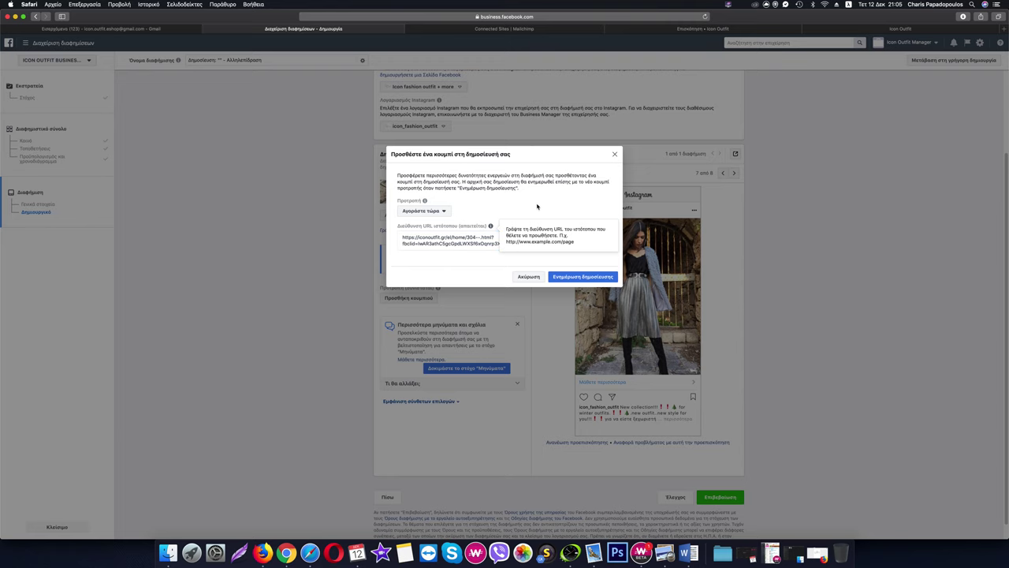
{"action": "left_click", "coordinate": [590, 277]}
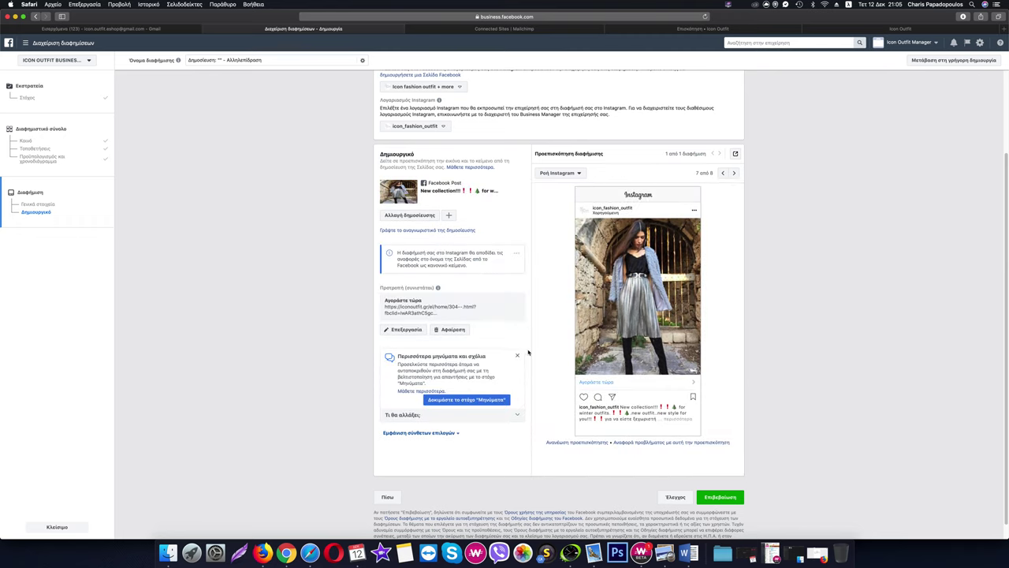
Step: Try to confirm the ad, then review the feedback and the button's linked page
{"action": "scroll", "coordinate": [541, 355], "scroll_direction": "down", "scroll_amount": 1}
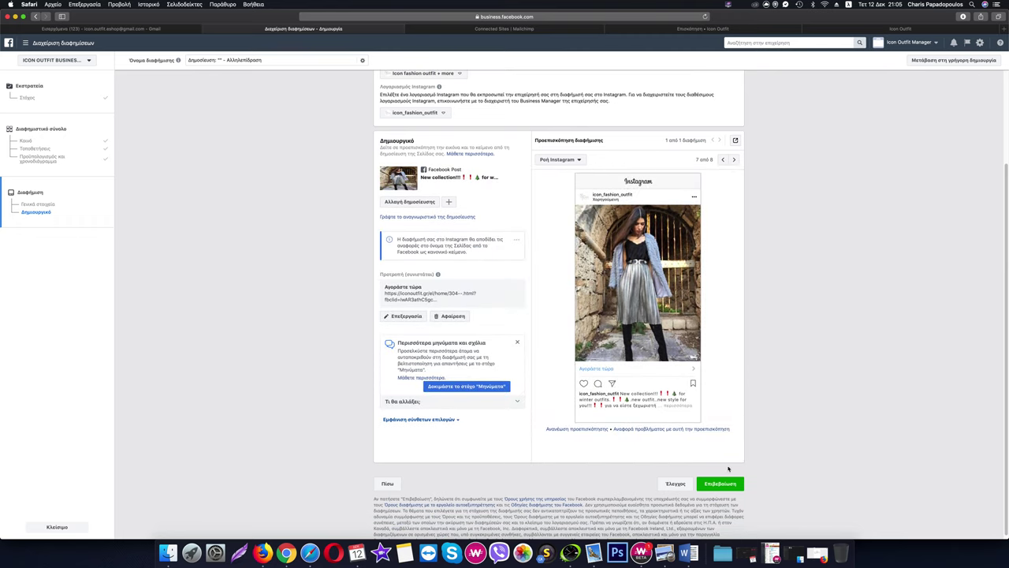
{"action": "left_click", "coordinate": [721, 483]}
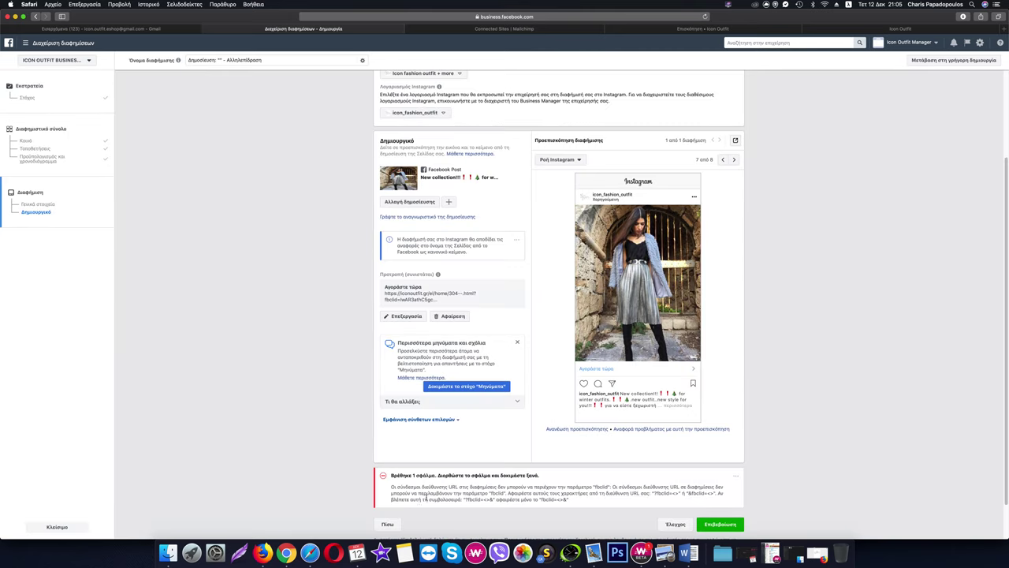
{"action": "scroll", "coordinate": [454, 484], "scroll_direction": "down", "scroll_amount": 2}
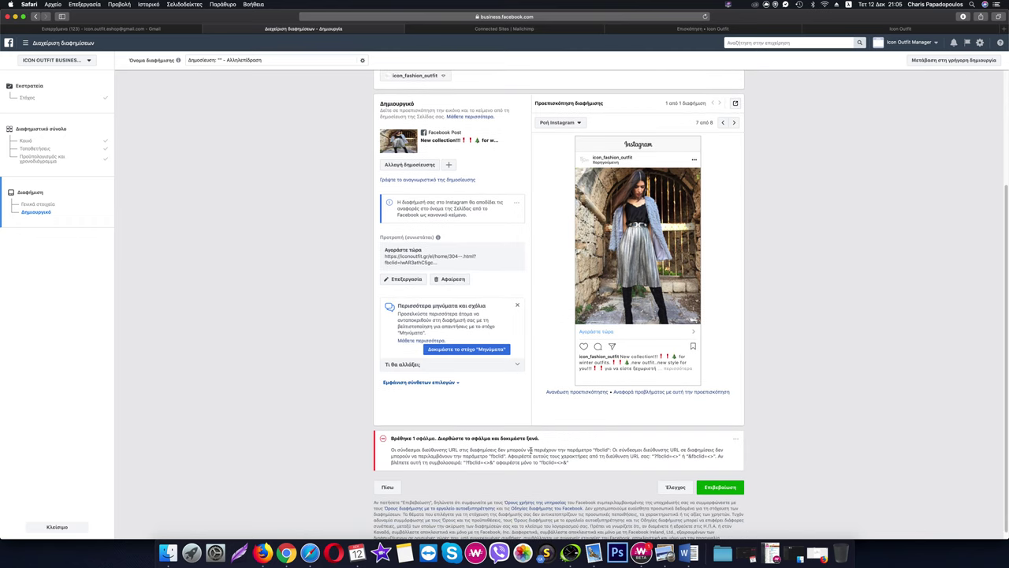
{"action": "left_click", "coordinate": [445, 261]}
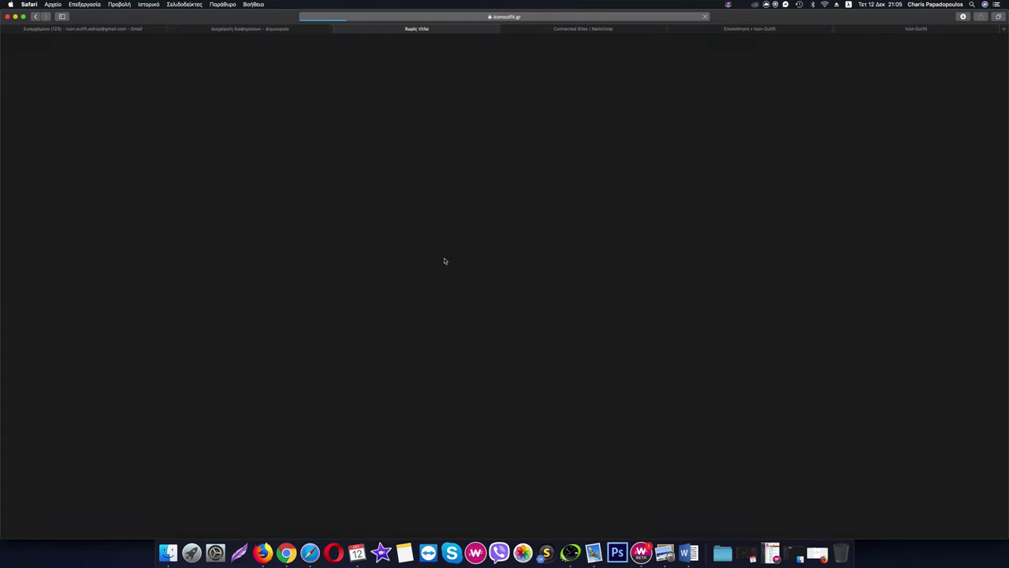
{"action": "key", "text": "ctrl+shift+Tab"}
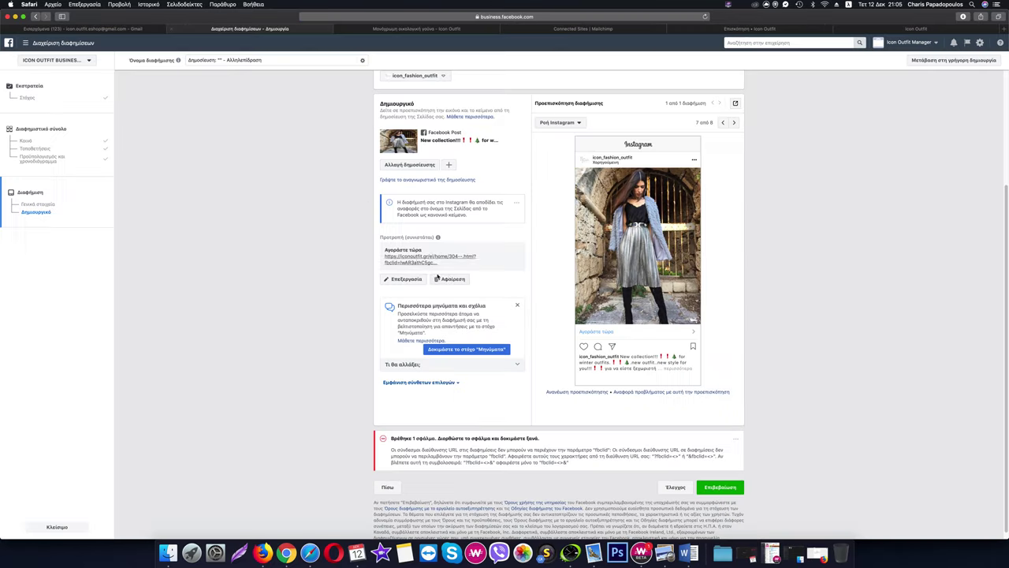
{"action": "left_click", "coordinate": [412, 280]}
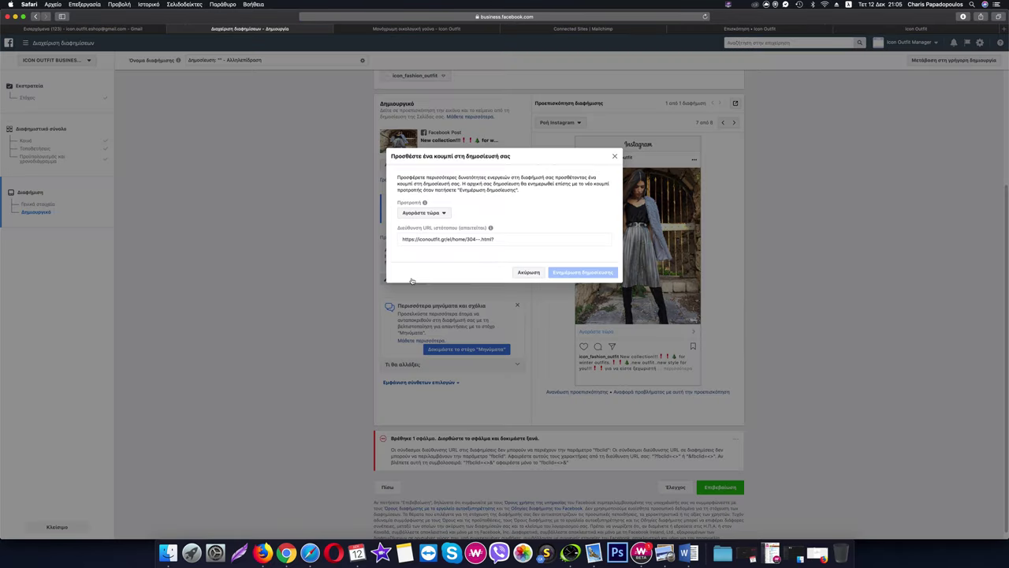
{"action": "left_click", "coordinate": [498, 238]}
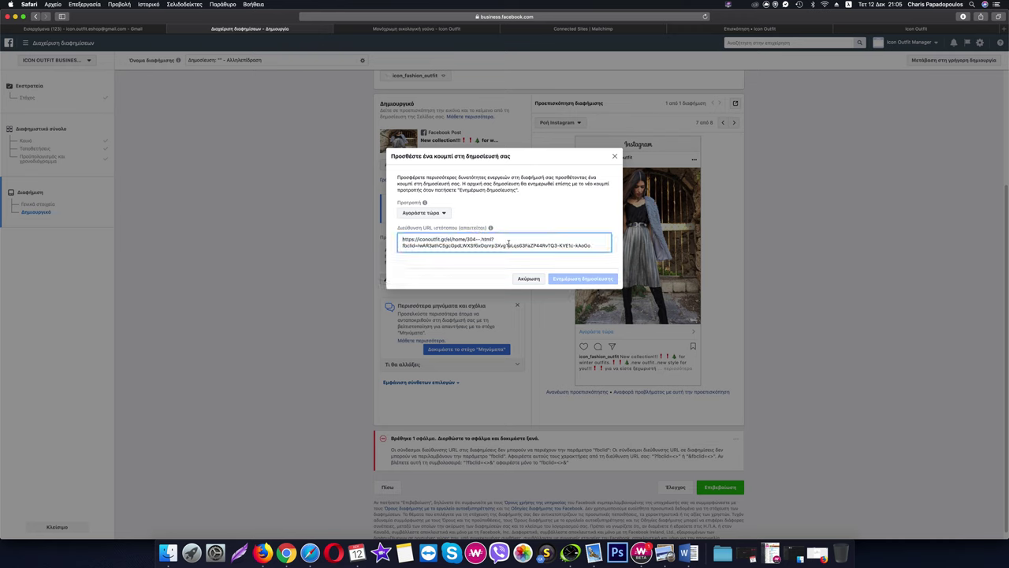
{"action": "left_click_drag", "start_coordinate": [603, 246], "coordinate": [451, 238]}
{"action": "key", "text": "BackSpace"}
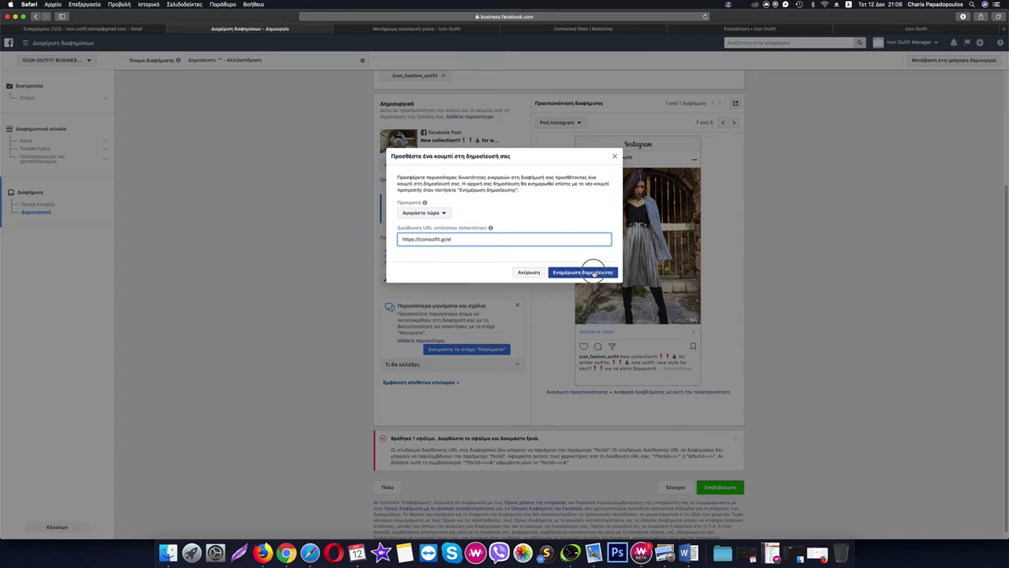
{"action": "left_click", "coordinate": [590, 272]}
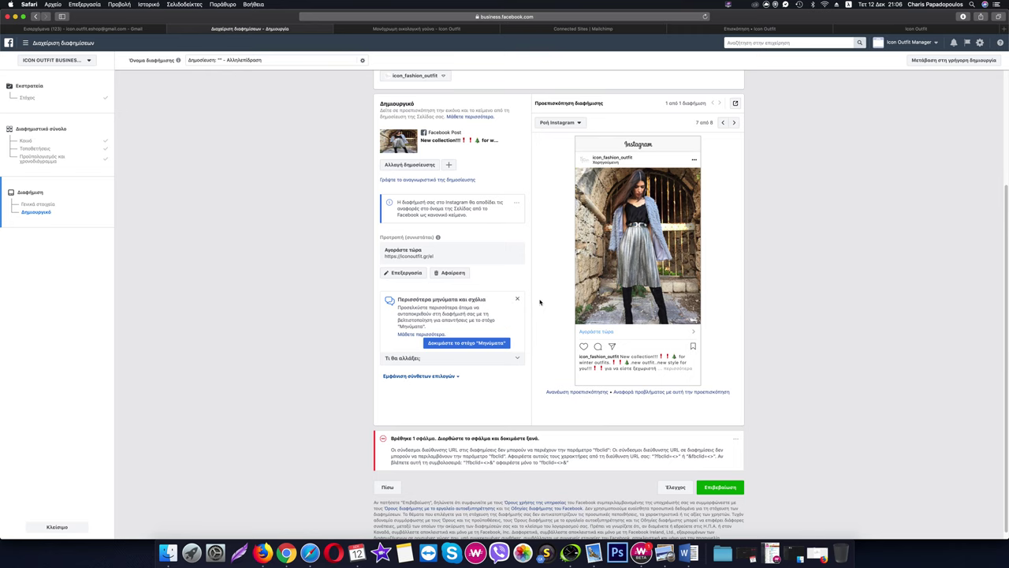
Step: Confirm the post engagement ad again to submit the campaign with the corrected button link
{"action": "scroll", "coordinate": [541, 320], "scroll_direction": "down", "scroll_amount": 1}
{"action": "left_click", "coordinate": [736, 433]}
{"action": "left_click", "coordinate": [736, 433]}
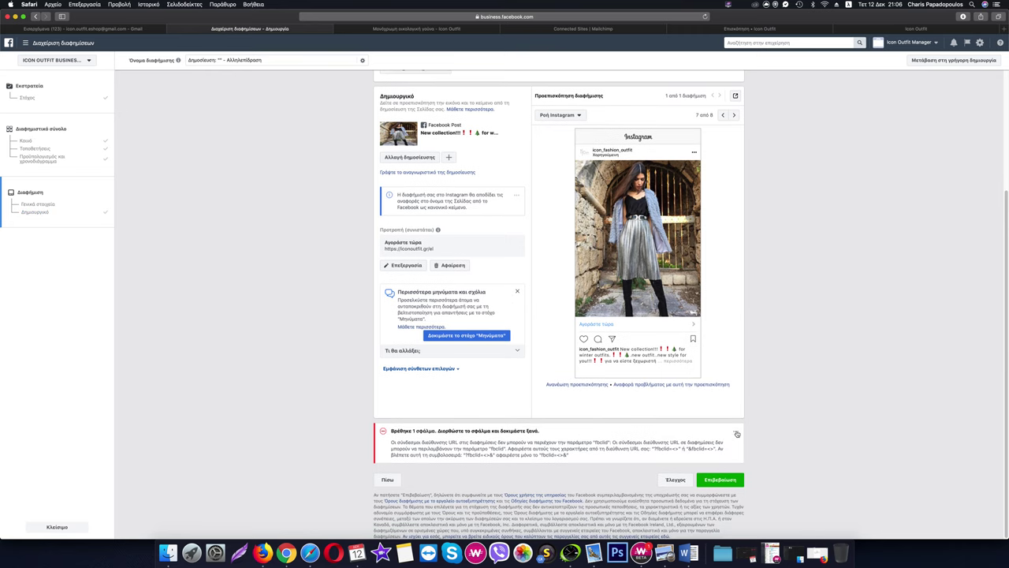
{"action": "left_click", "coordinate": [717, 479]}
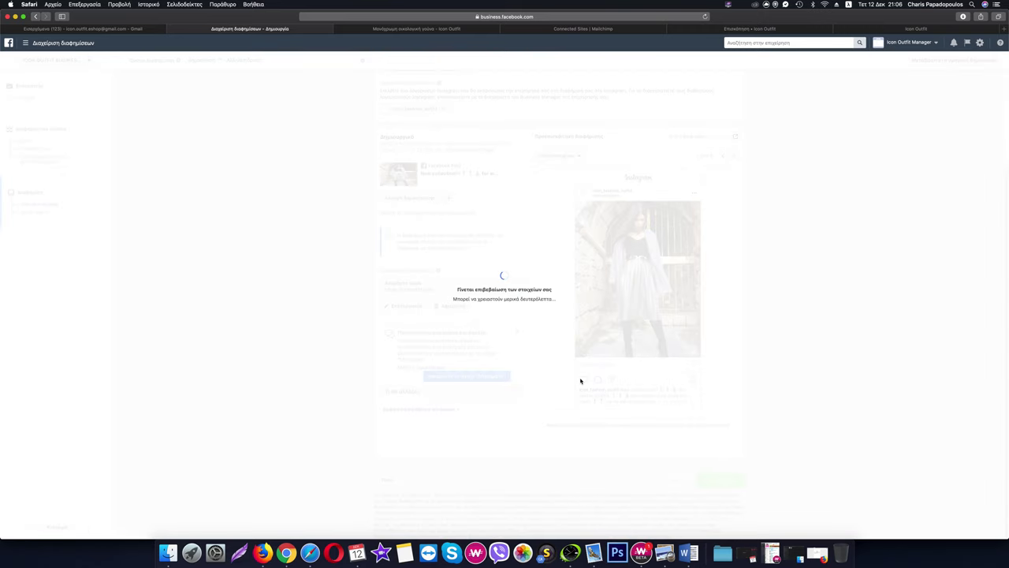